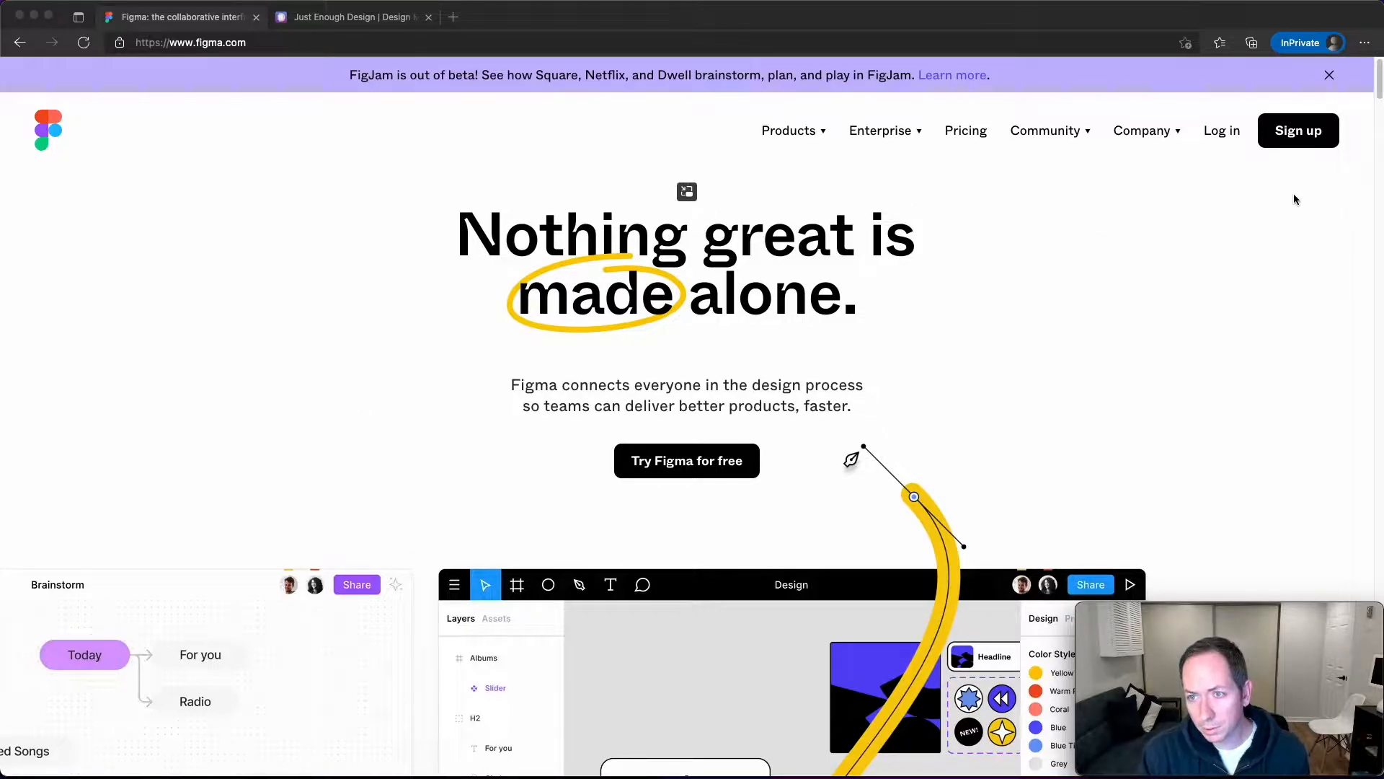
# Open the account sign-up form on the Figma home page and dismiss it.
pyautogui.click(1296, 137)
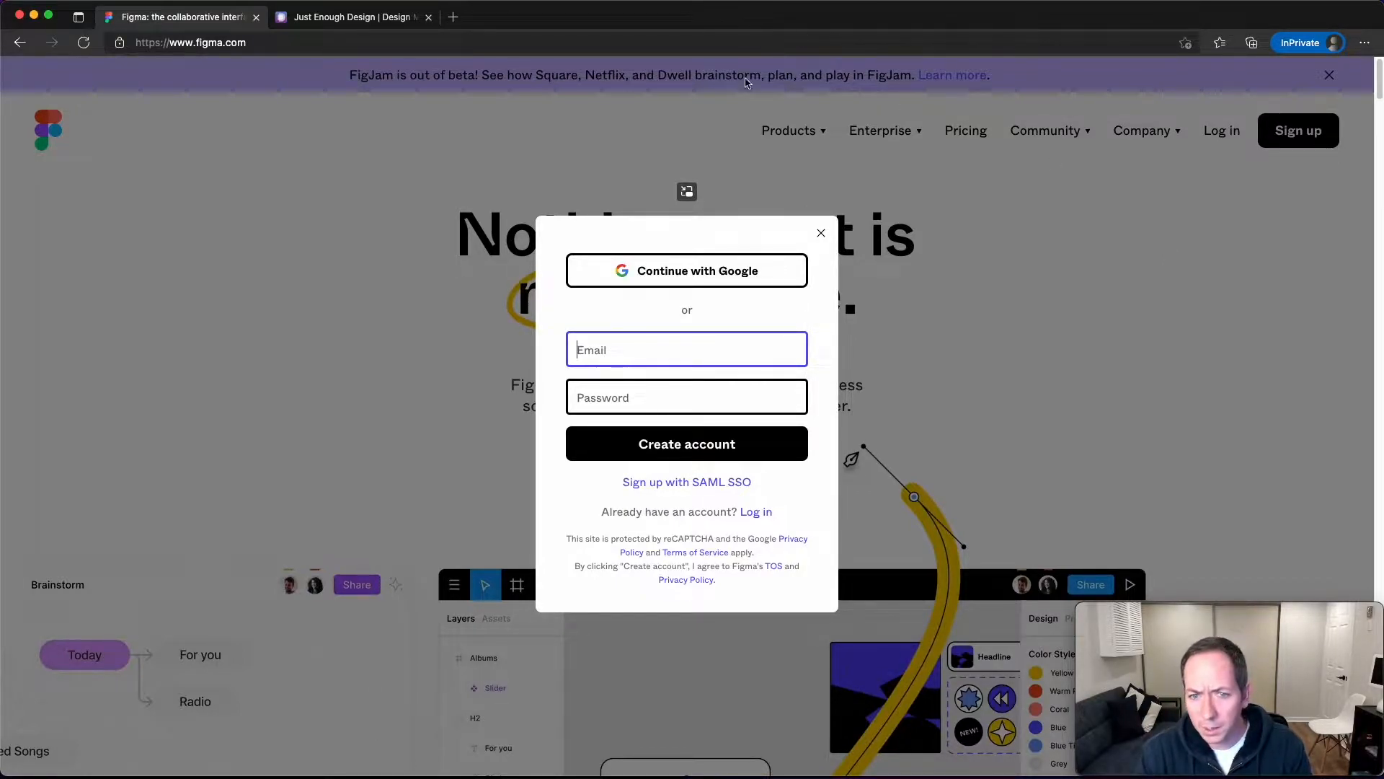
pyautogui.click(822, 232)
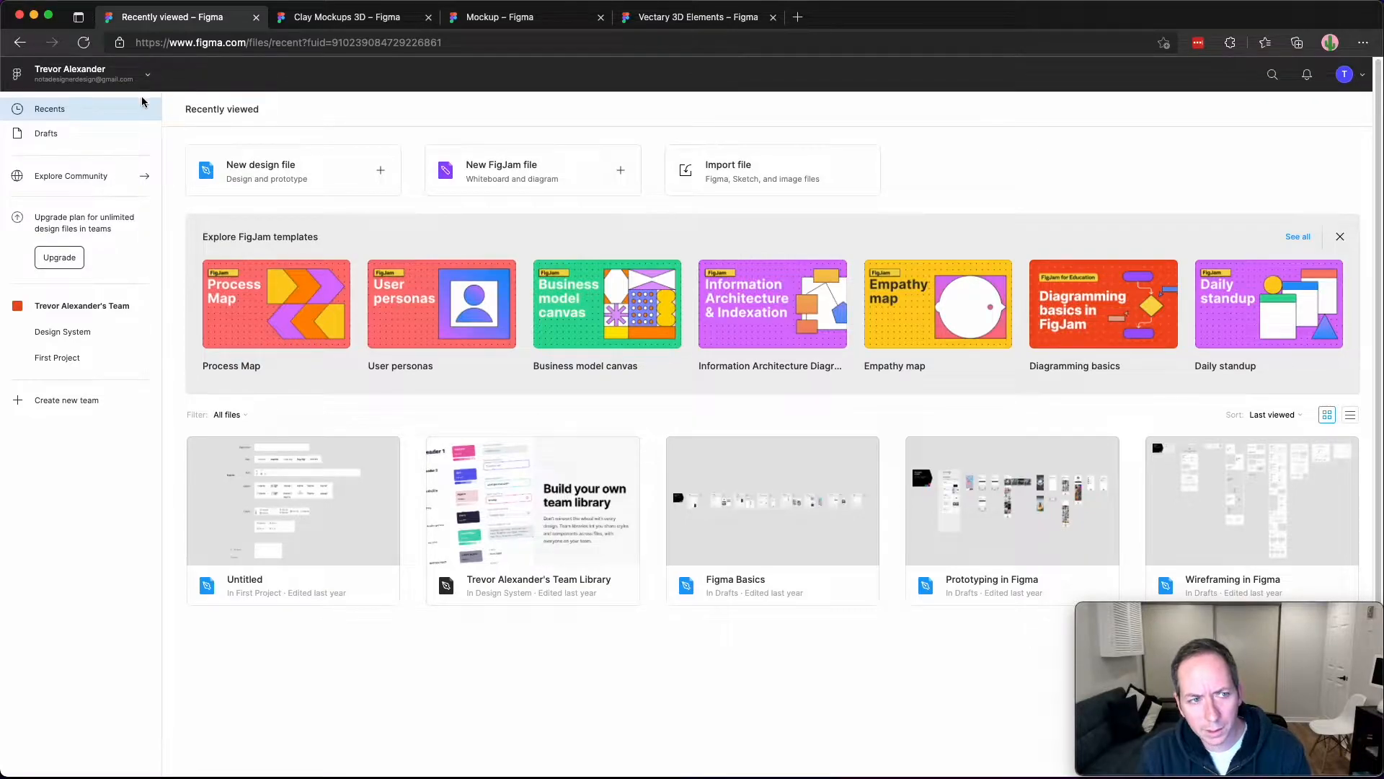
# Search the Figma Community for "device" and show only the plugin results.
pyautogui.click(78, 176)
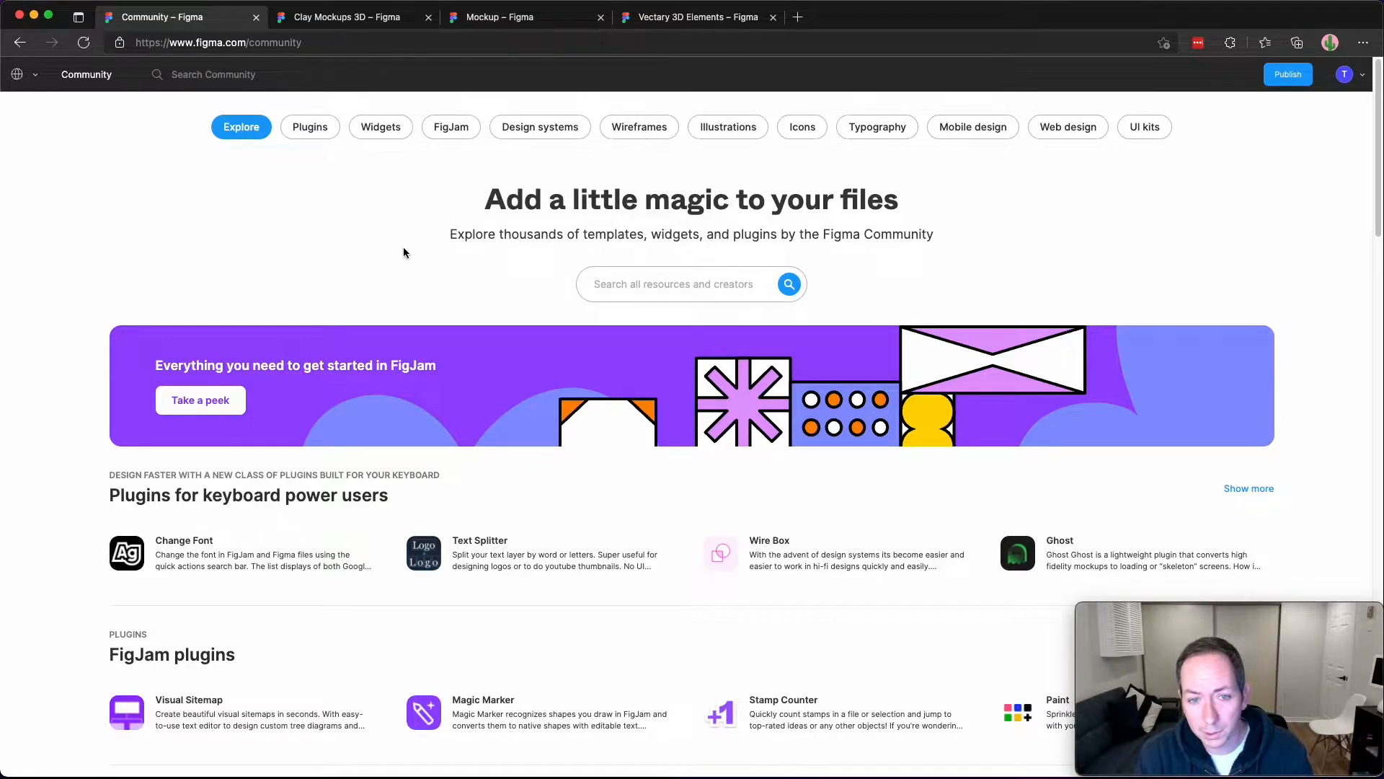
pyautogui.click(584, 284)
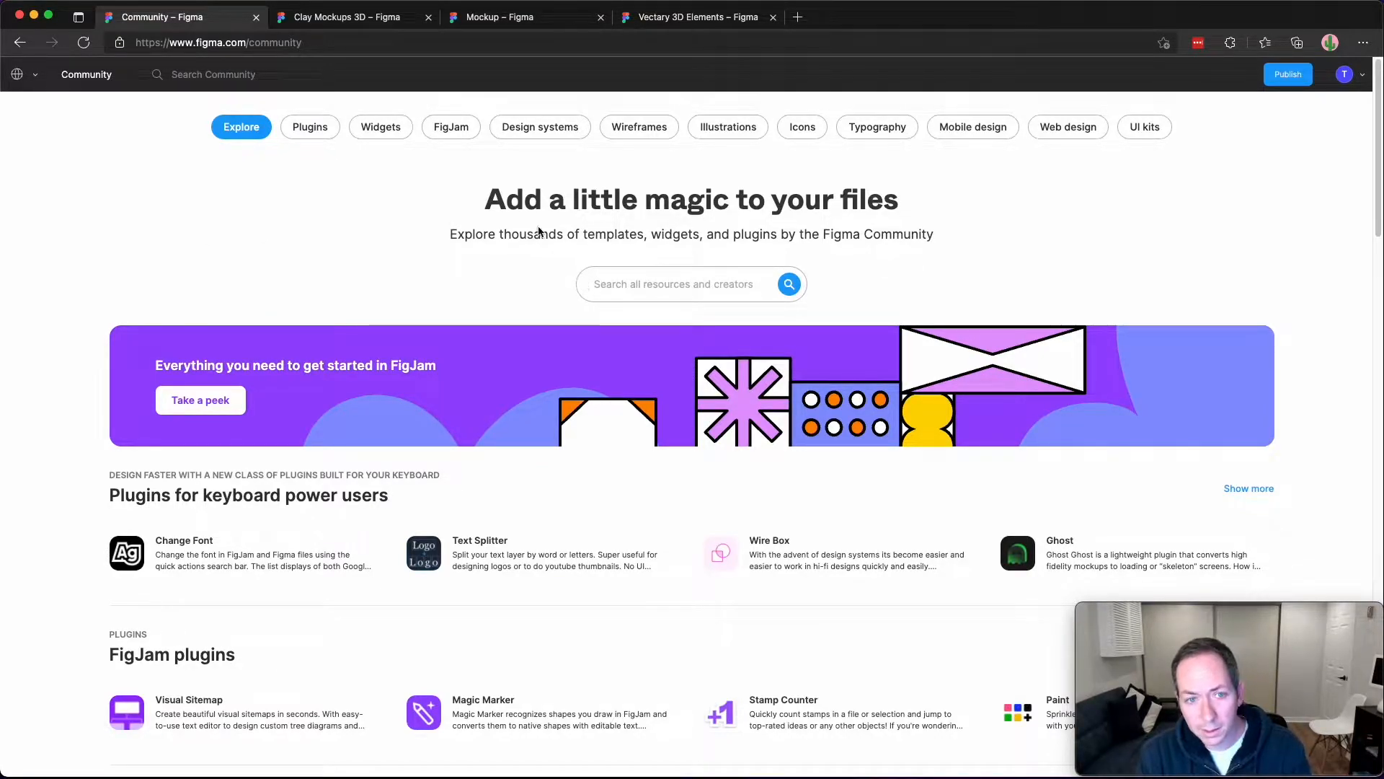
pyautogui.write('dev')
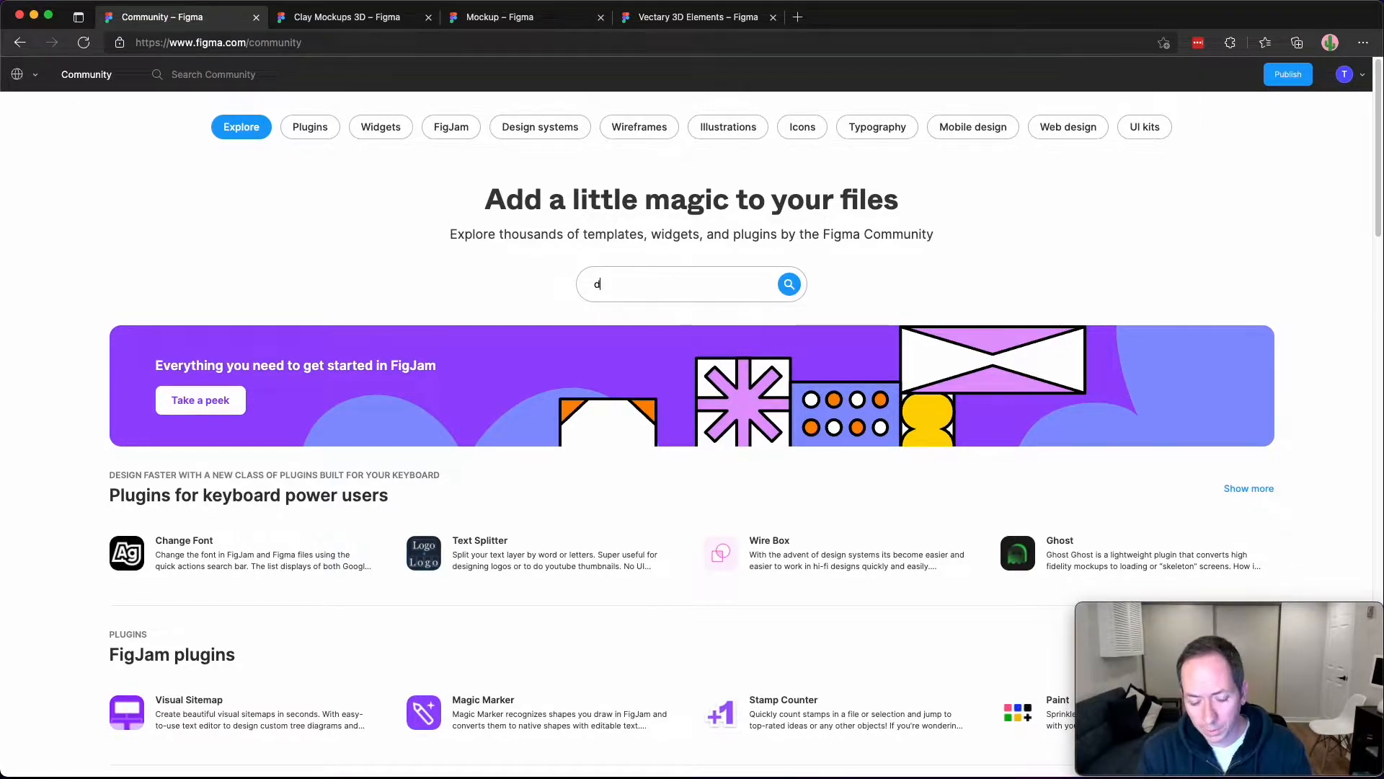
pyautogui.write('ice')
pyautogui.press('Return')
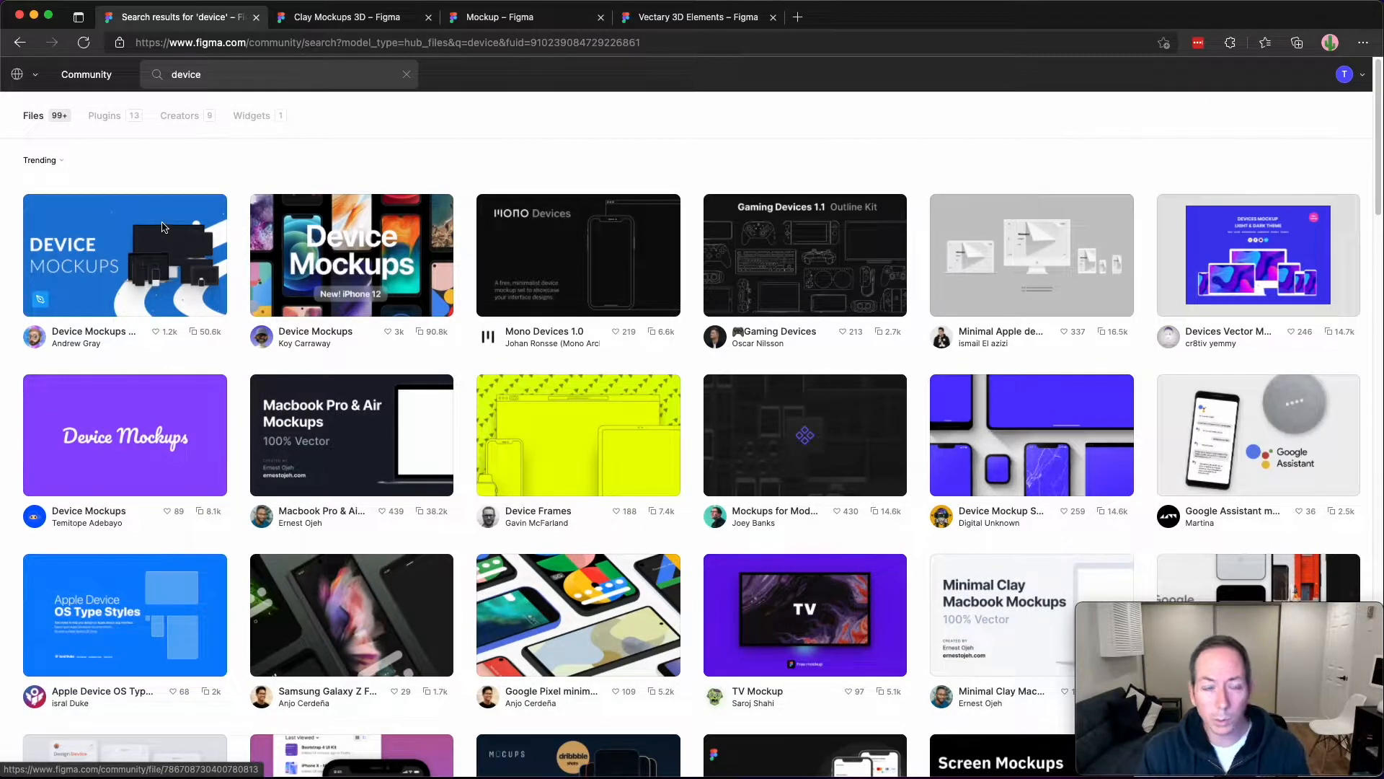
pyautogui.click(107, 117)
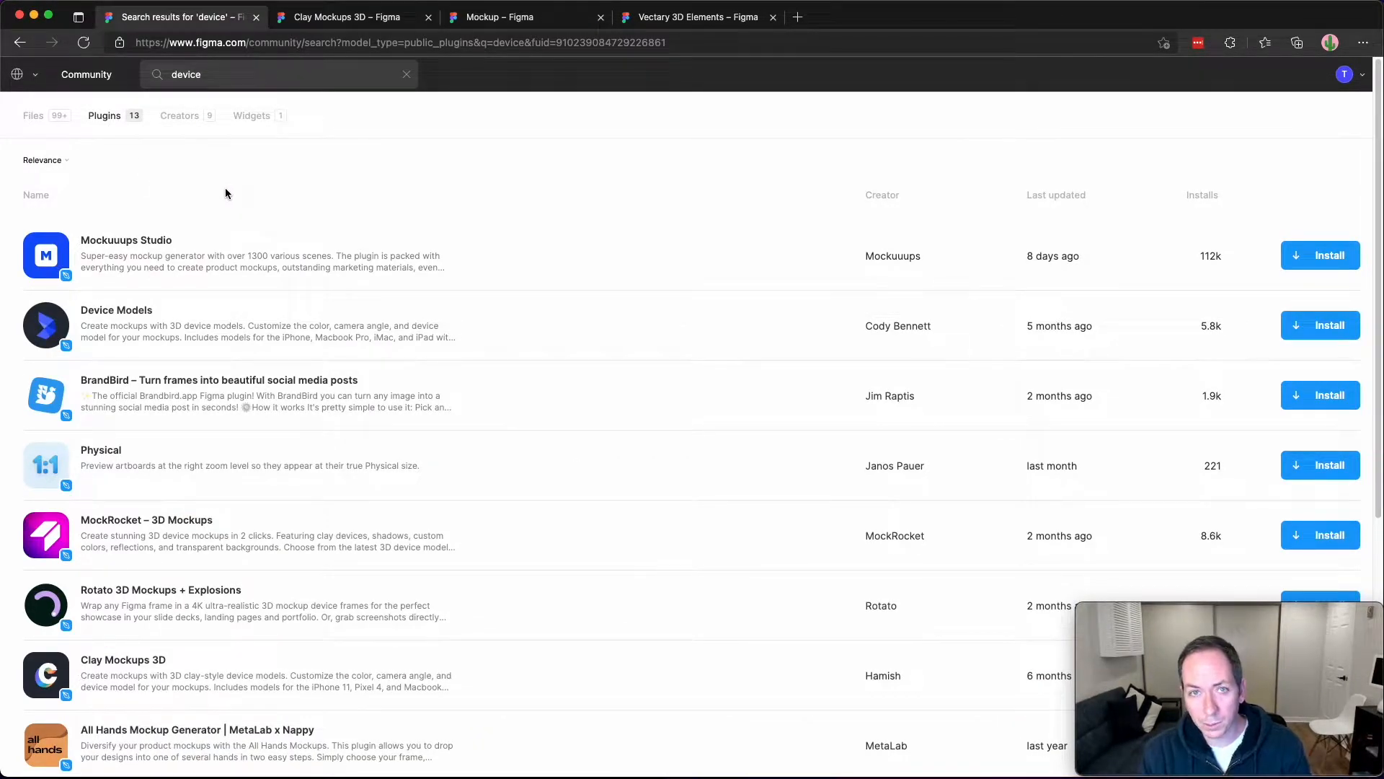
# Review the Community pages of the Clay Mockups 3D, Mockup and Vectary 3D Elements plugins.
pyautogui.click(345, 21)
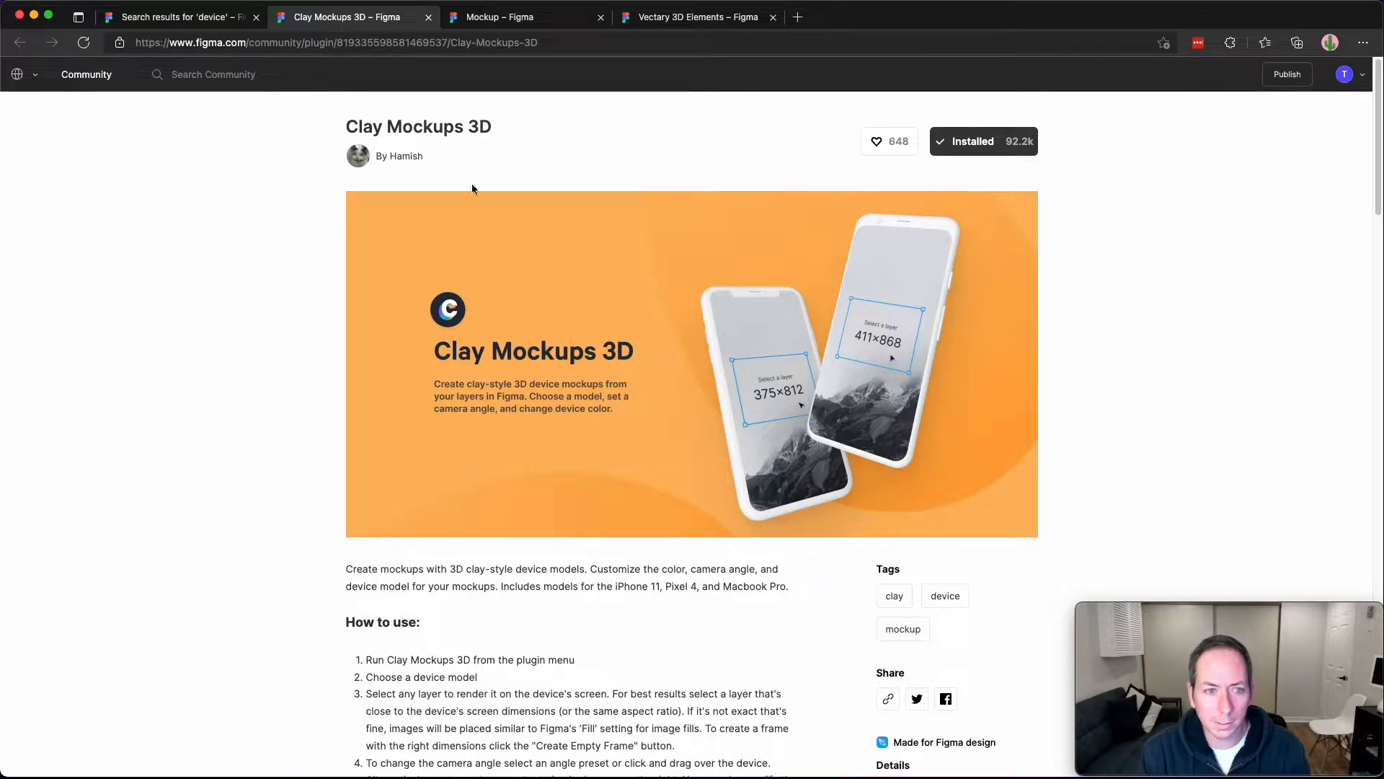
pyautogui.scroll(-3, 220, 404)
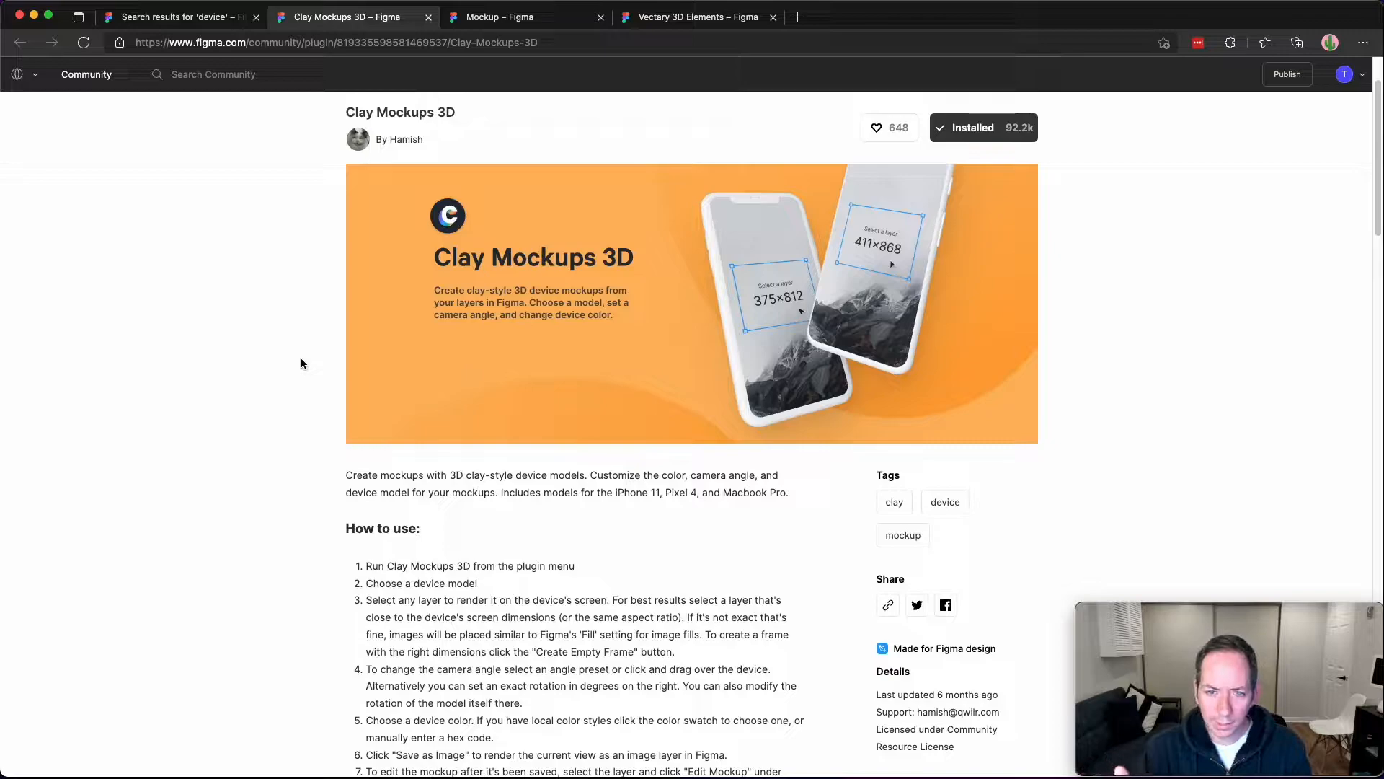
pyautogui.scroll(-1, 281, 418)
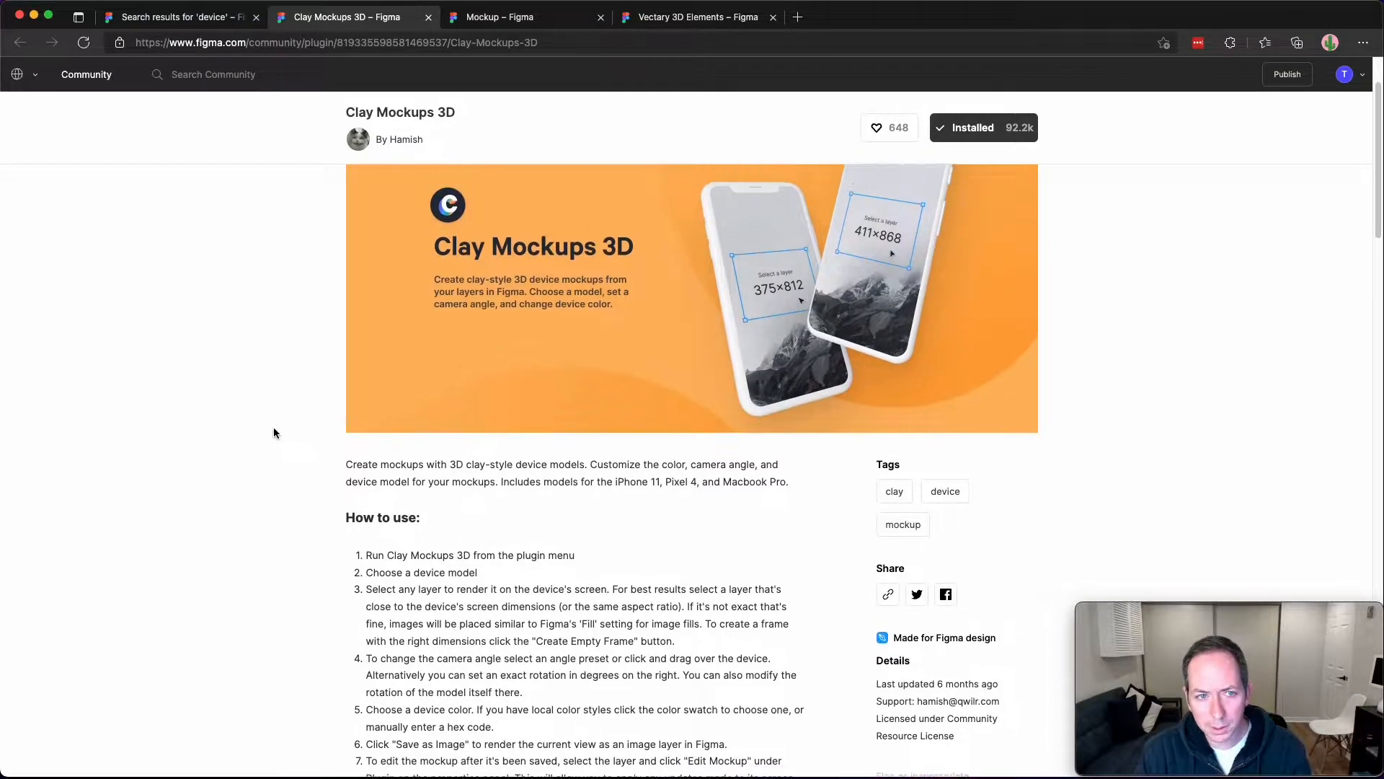
pyautogui.scroll(5, 274, 433)
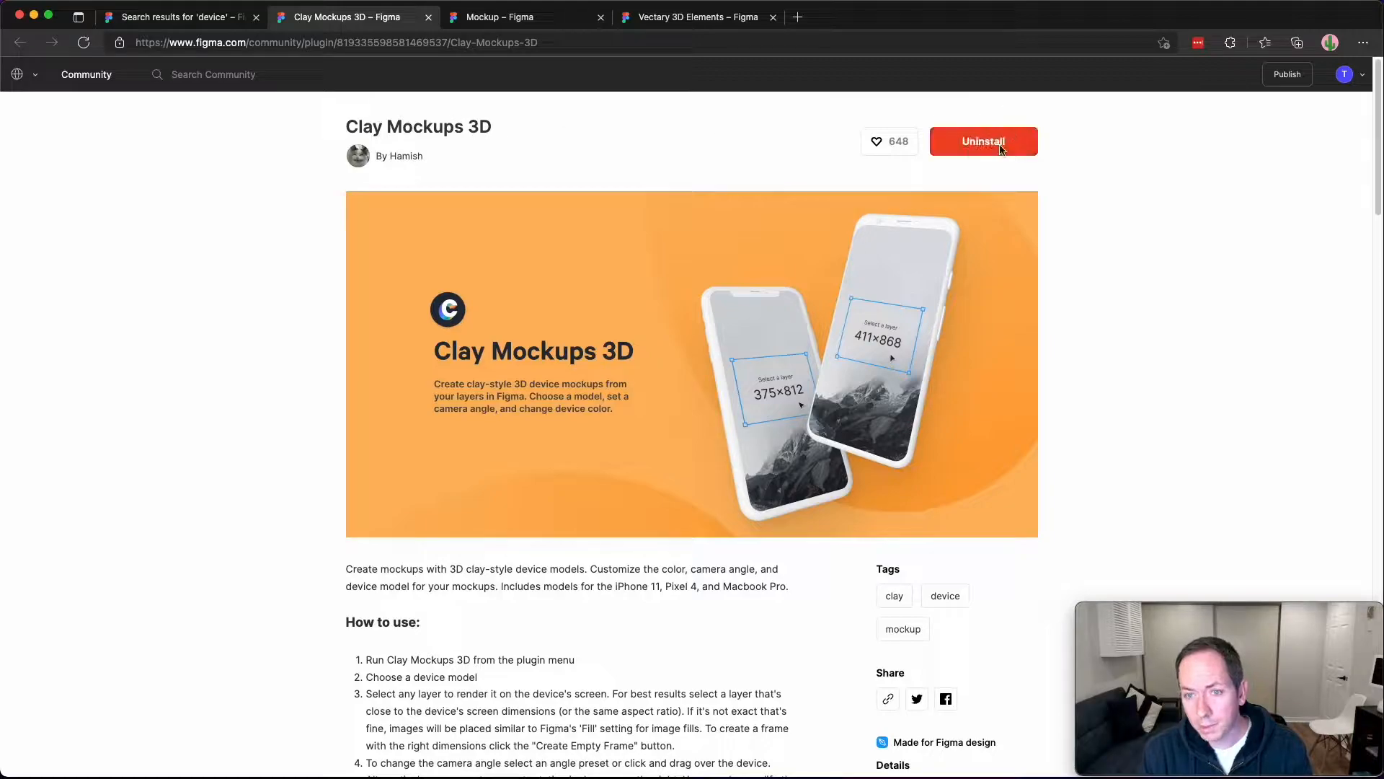
pyautogui.click(542, 17)
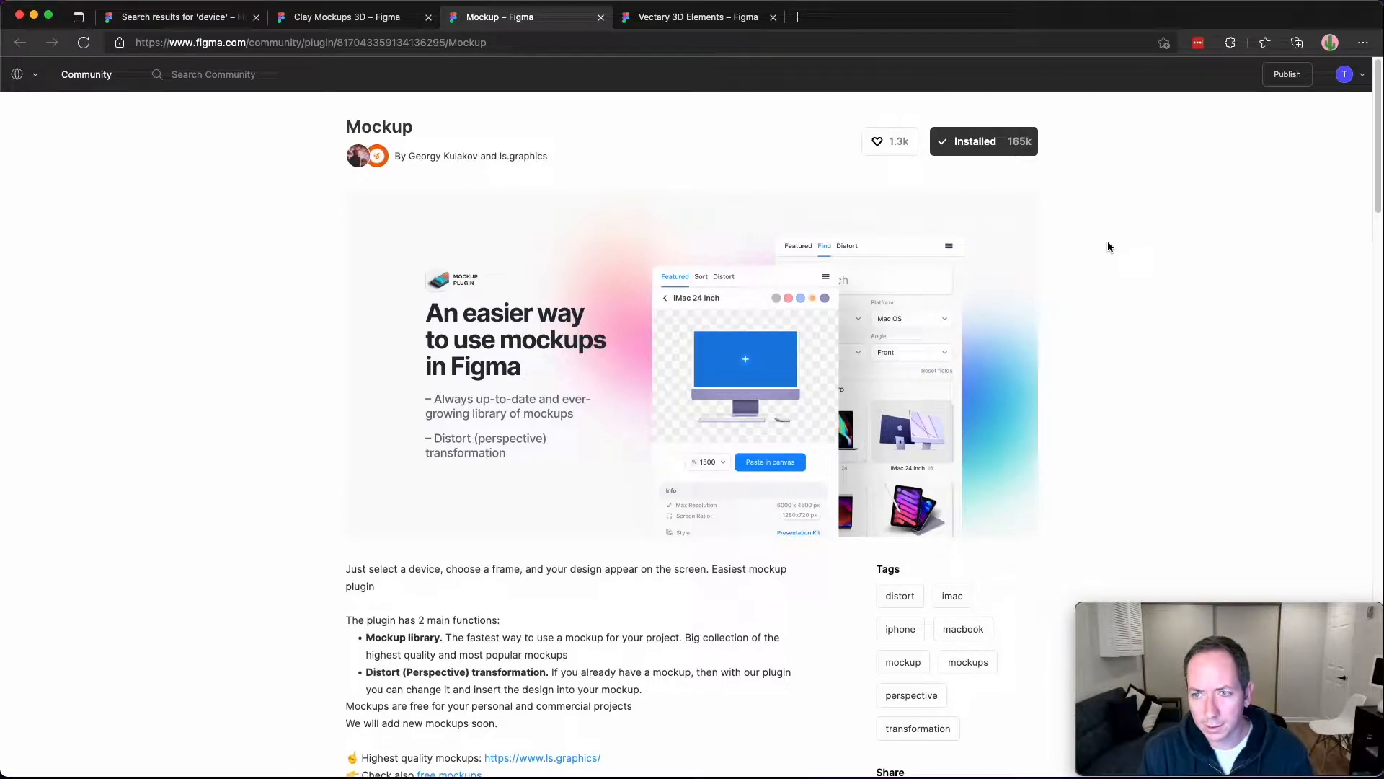
pyautogui.click(725, 20)
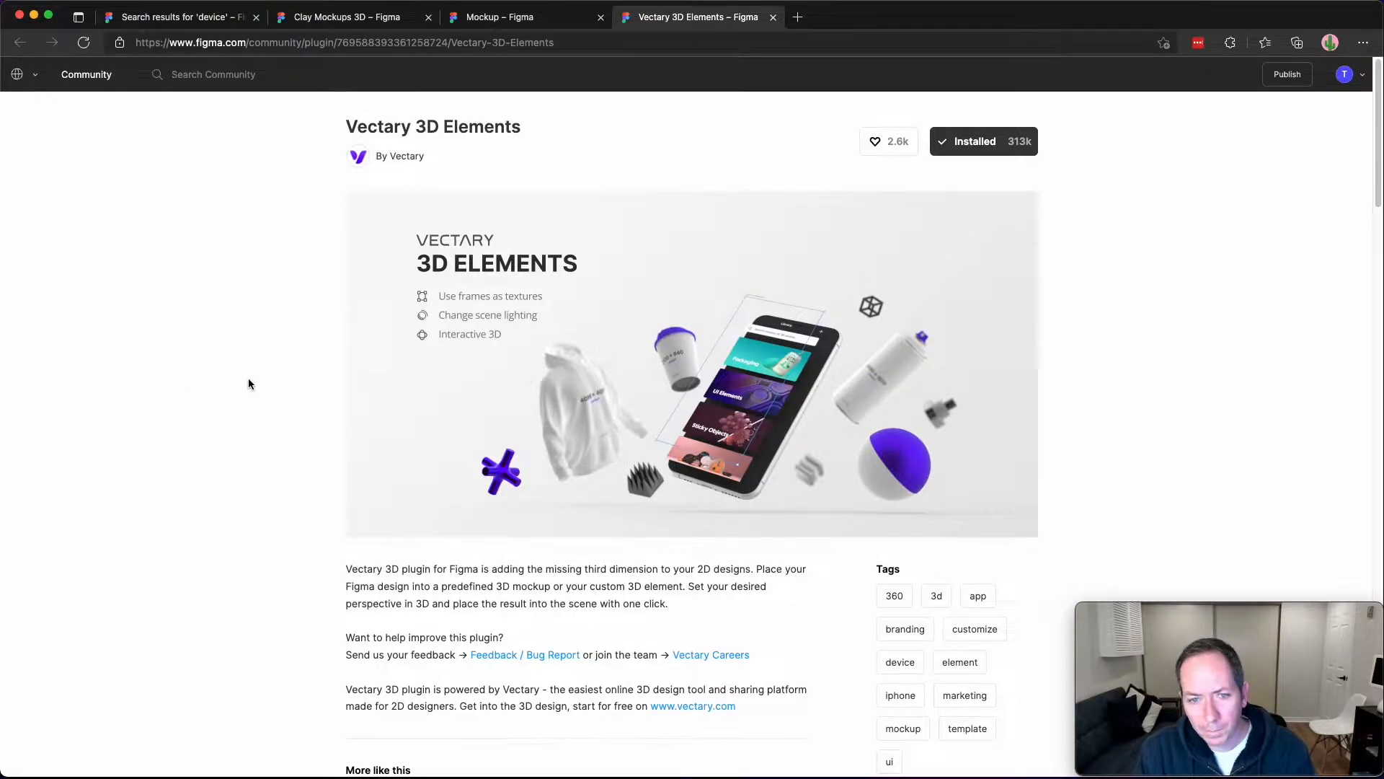
pyautogui.scroll(-1, 222, 374)
pyautogui.scroll(1, 222, 374)
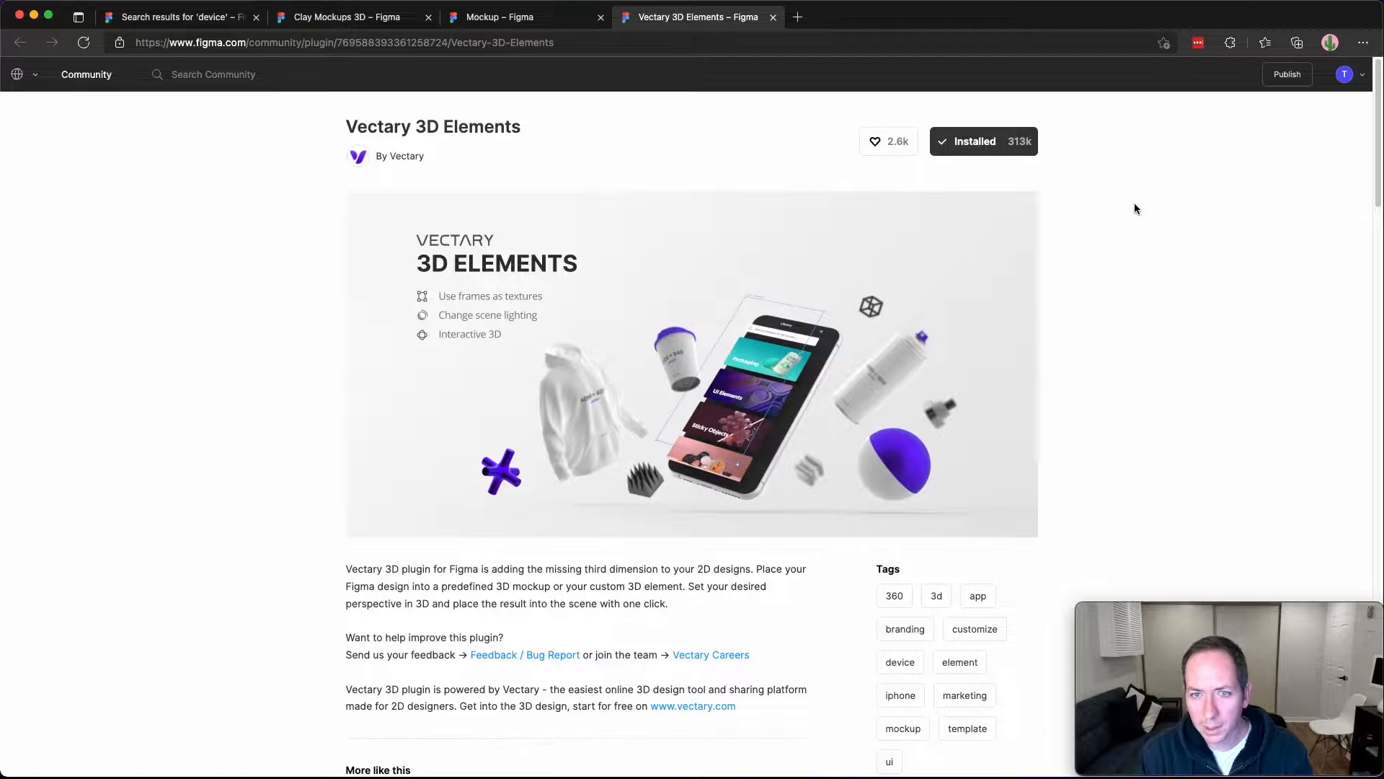
pyautogui.click(366, 21)
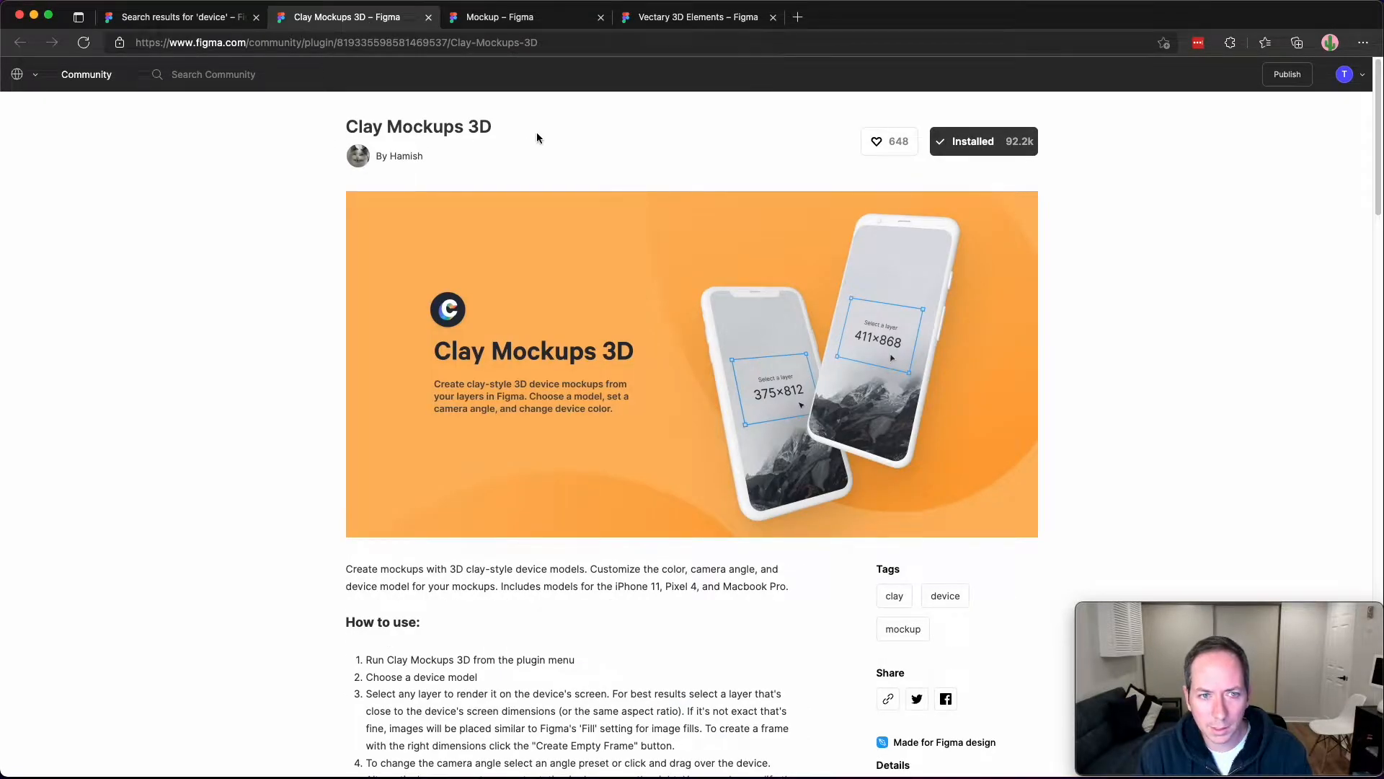
pyautogui.click(515, 21)
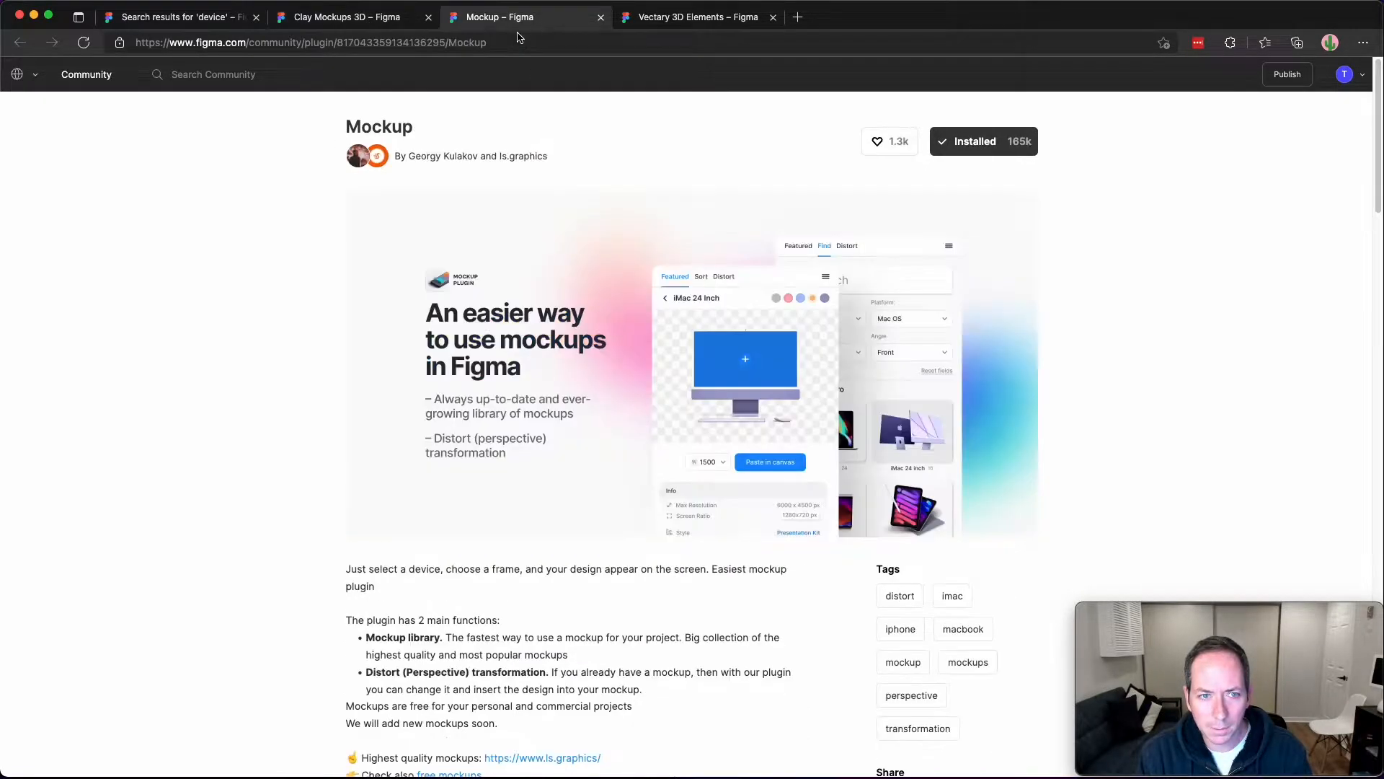
pyautogui.click(629, 21)
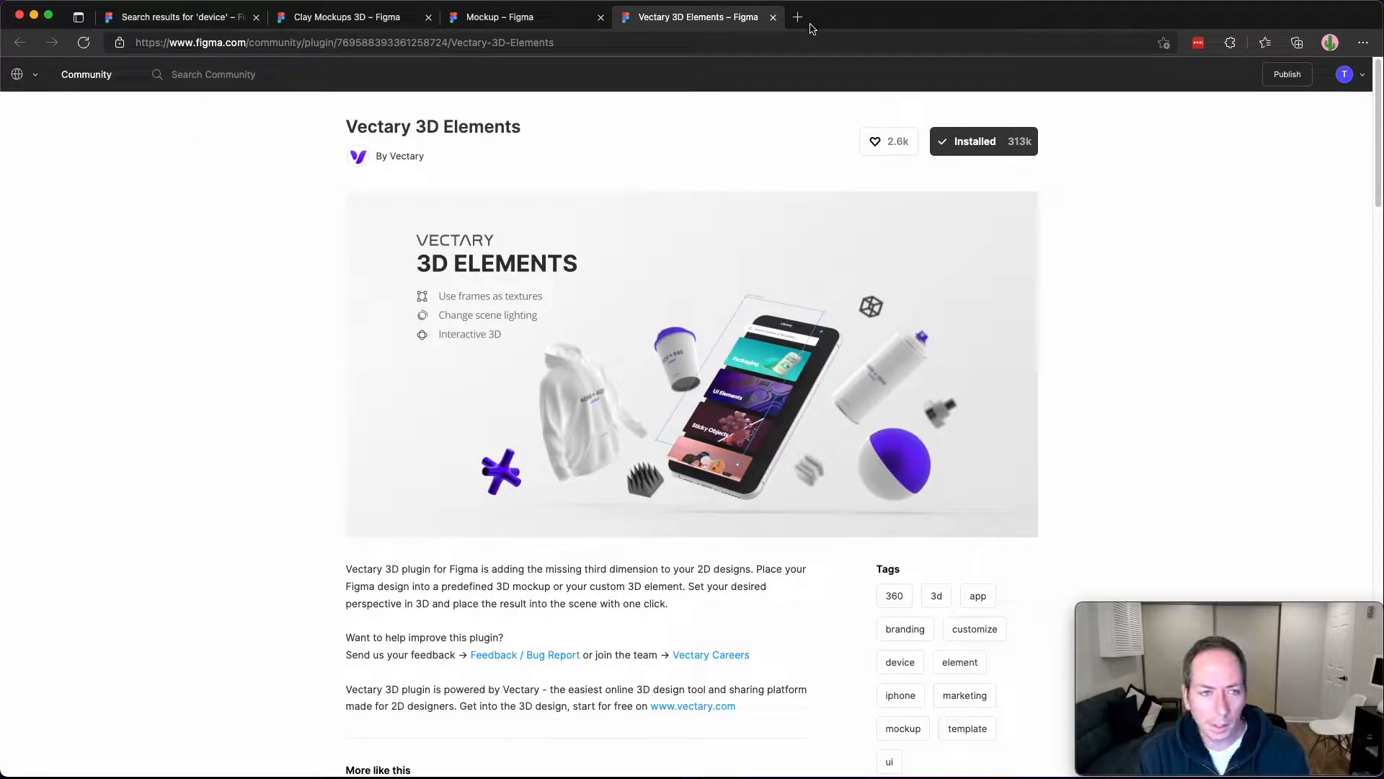
# Return from the Community to the personal account's recent files and create a new design file.
pyautogui.click(28, 80)
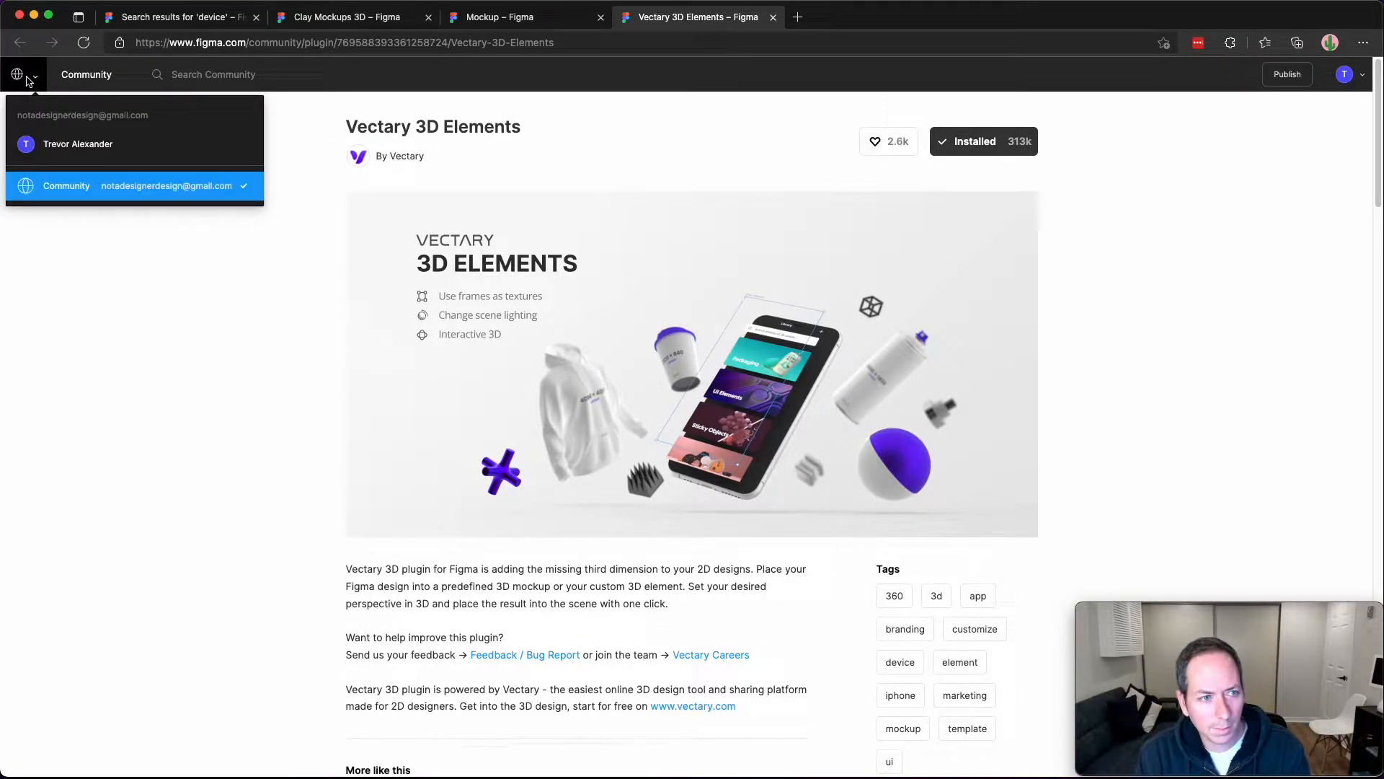
pyautogui.click(59, 145)
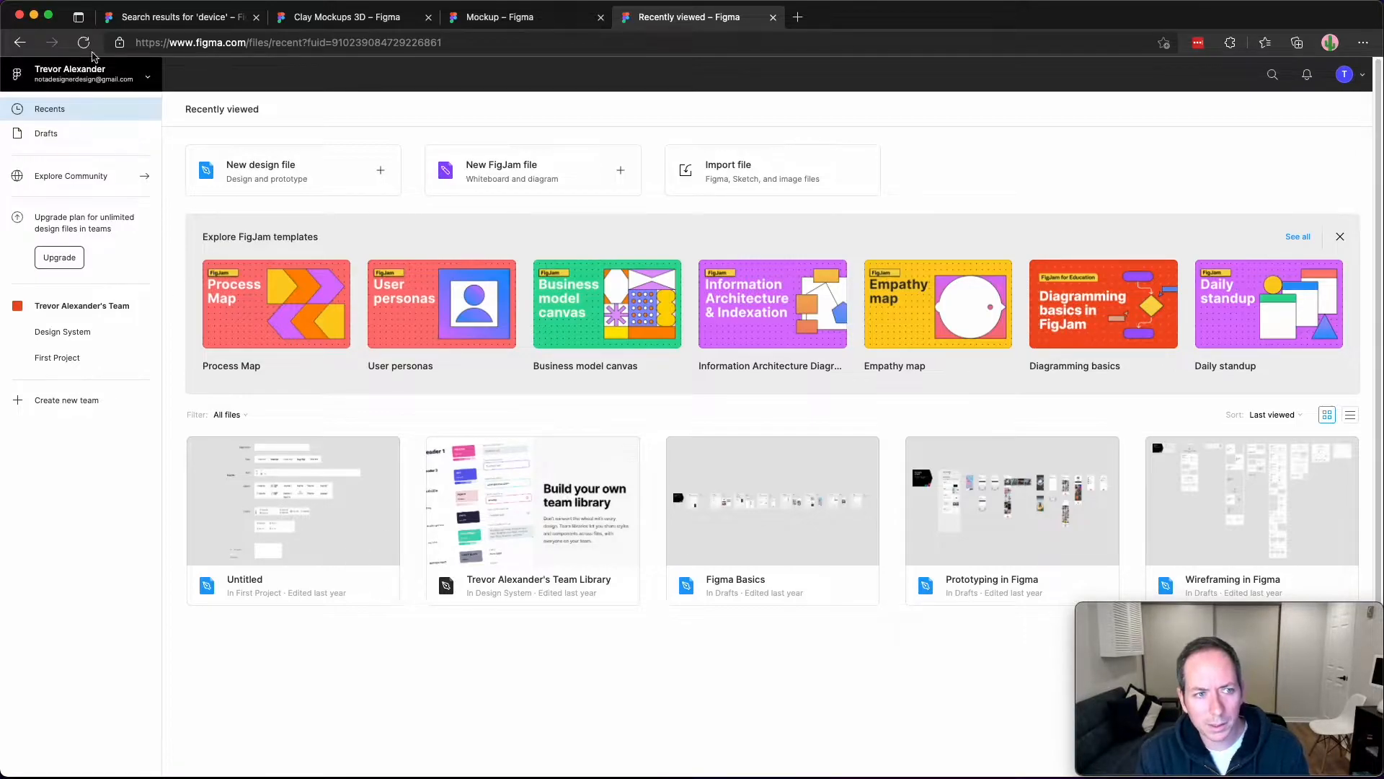
pyautogui.click(298, 175)
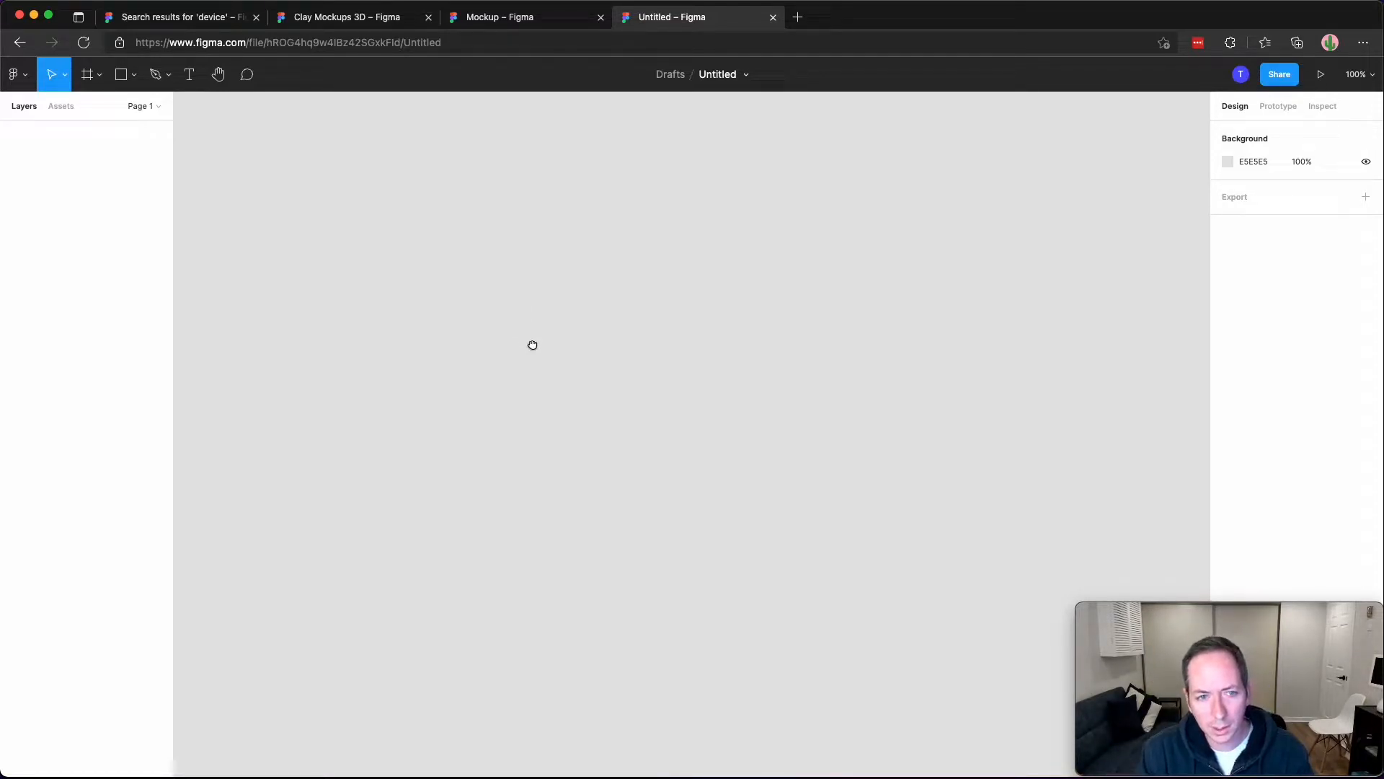
pyautogui.moveTo(527, 184); pyautogui.dragTo(910, 404)
pyautogui.moveTo(383, 242); pyautogui.dragTo(727, 473)
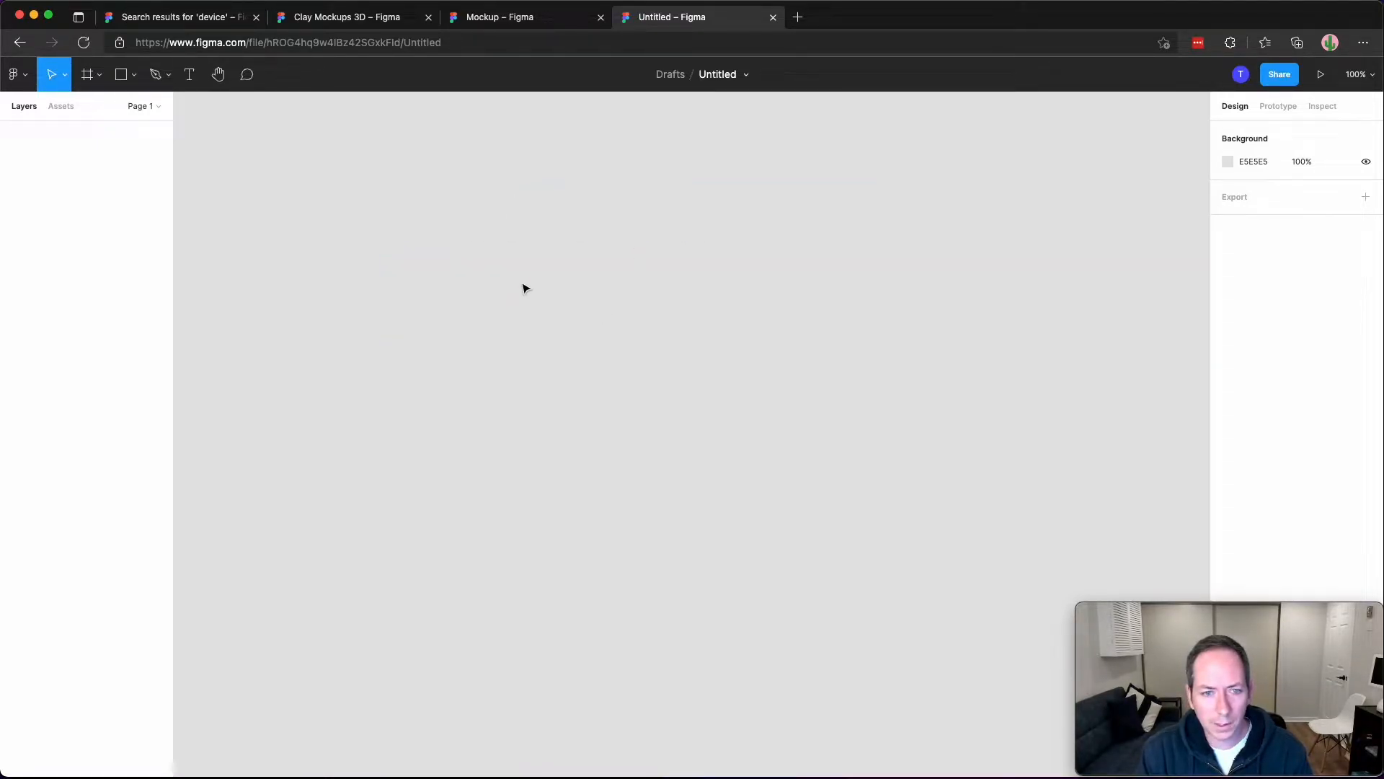
# Run the Clay Mockups 3D plugin on the blank canvas and move its window slightly higher.
pyautogui.rightClick(502, 239)
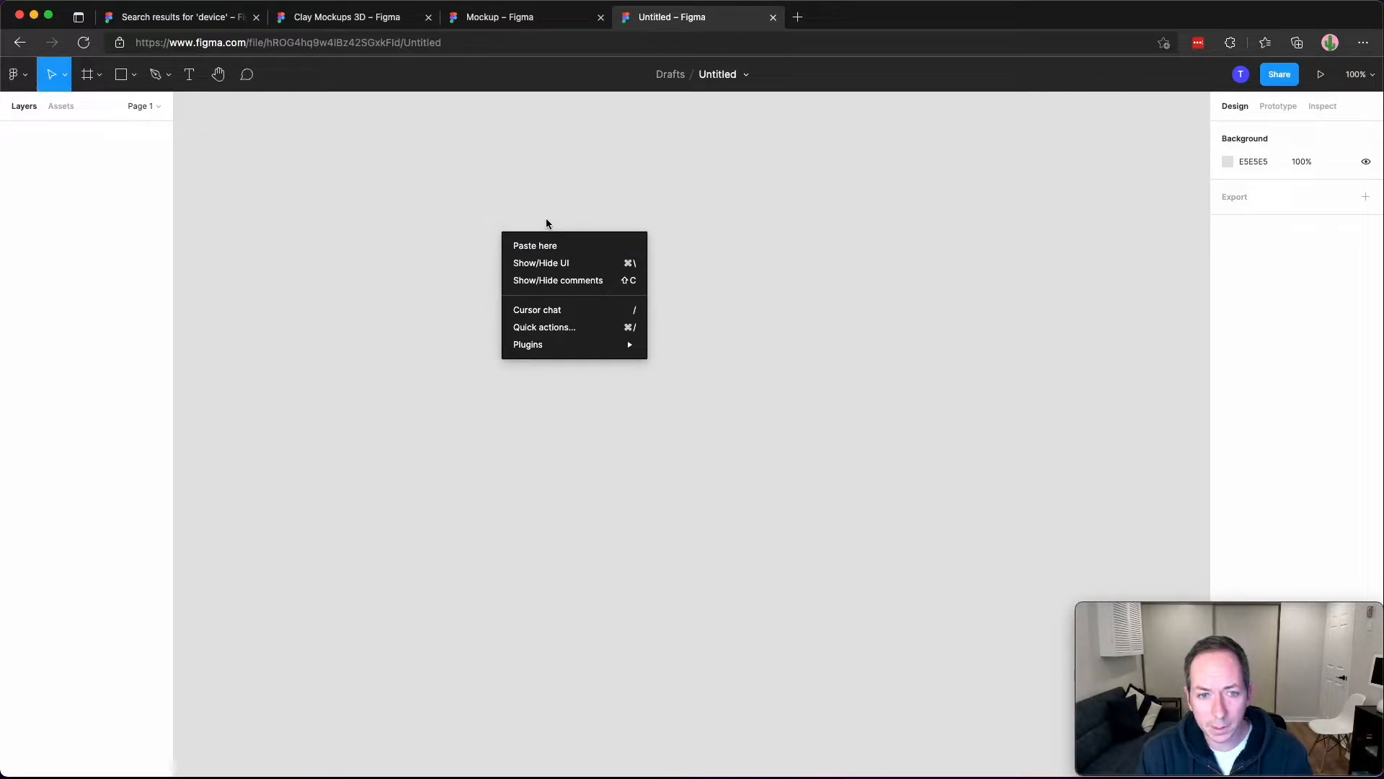
pyautogui.moveTo(564, 351)
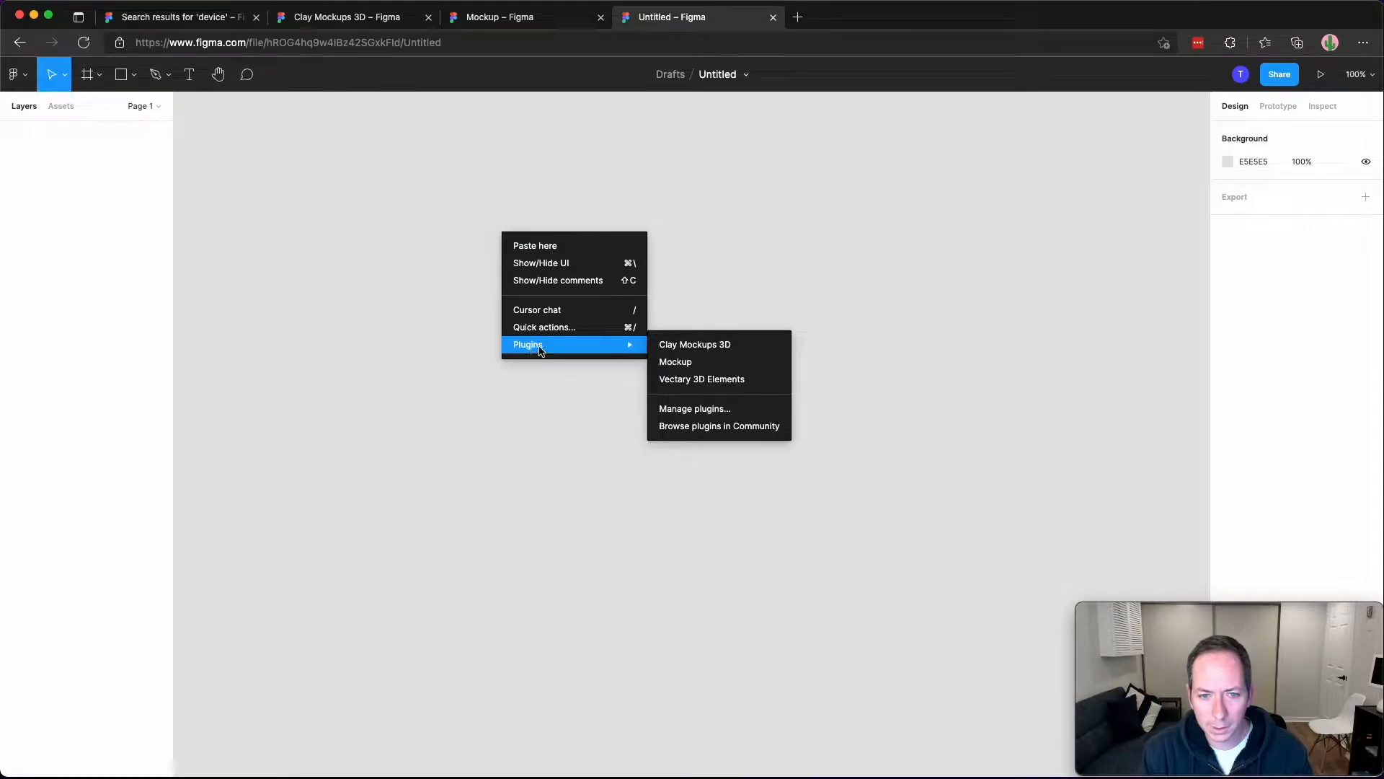
pyautogui.click(750, 349)
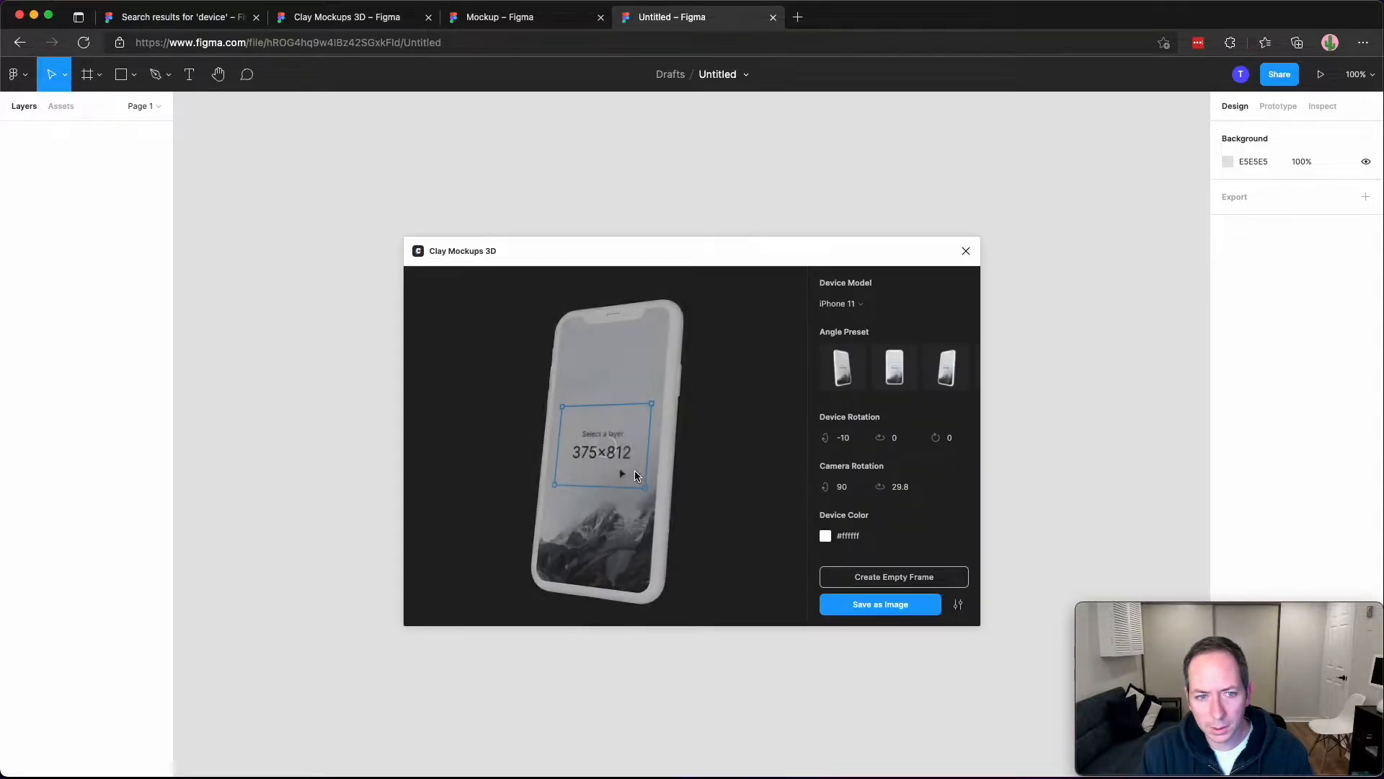
pyautogui.moveTo(696, 266); pyautogui.dragTo(669, 215)
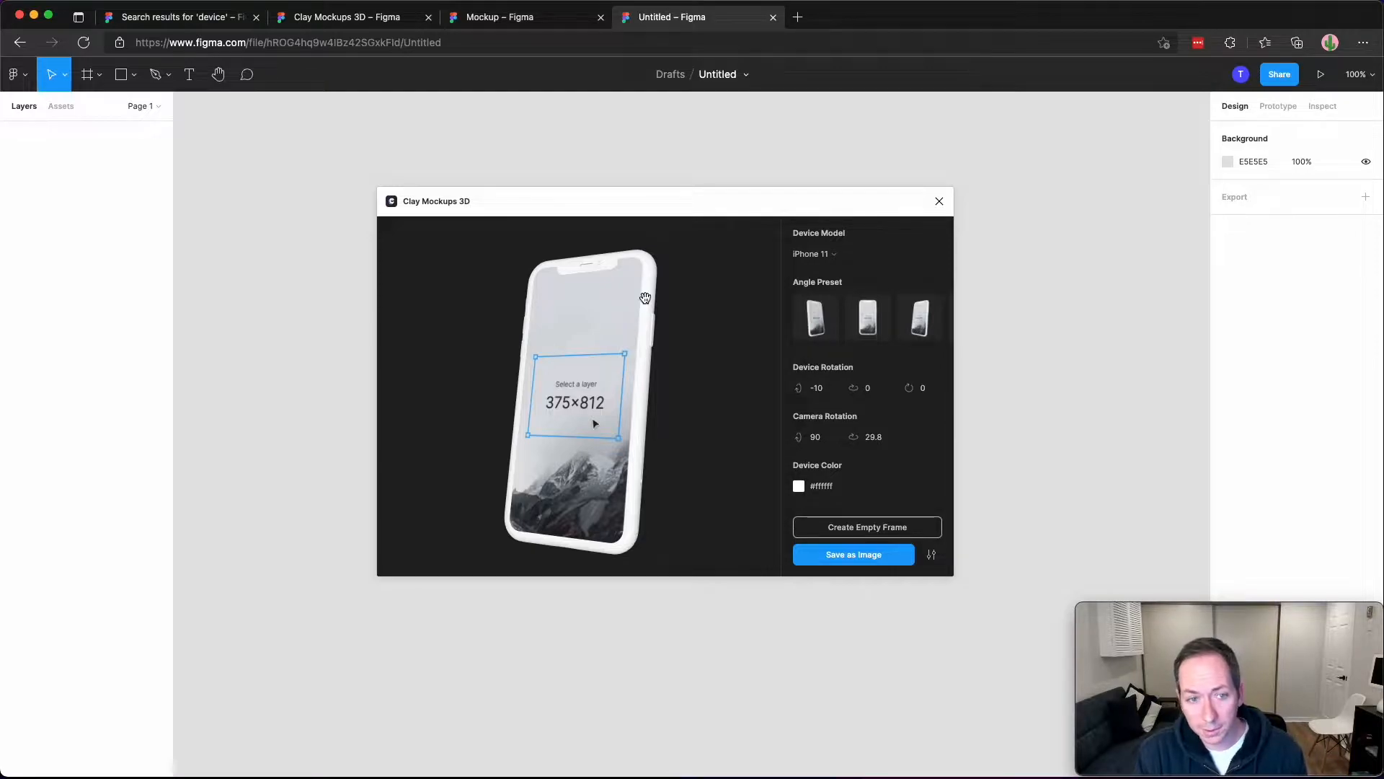
# Rotate the iPhone 11 preview, switch the device model to Browser and turn its camera to about 77.7 and -21.3.
pyautogui.moveTo(563, 363); pyautogui.dragTo(603, 369)
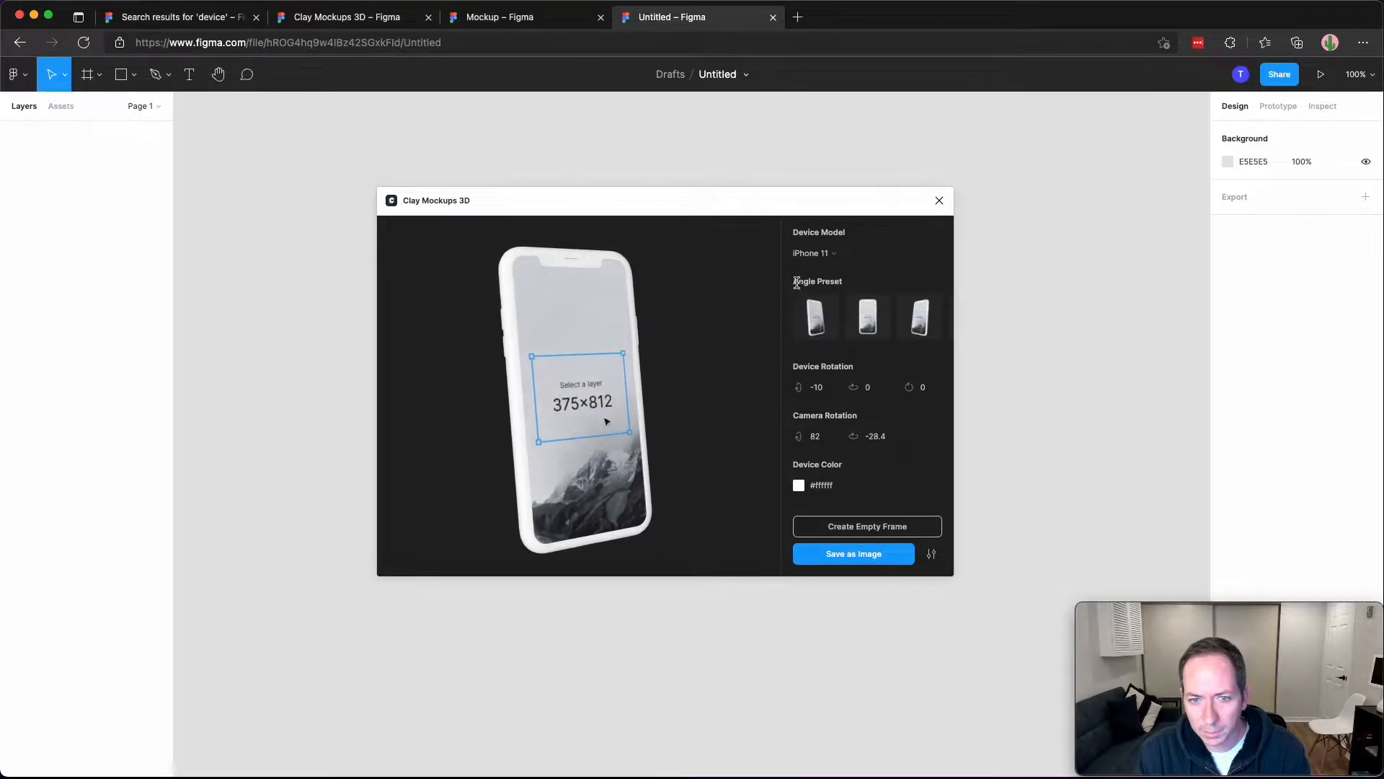
pyautogui.click(824, 258)
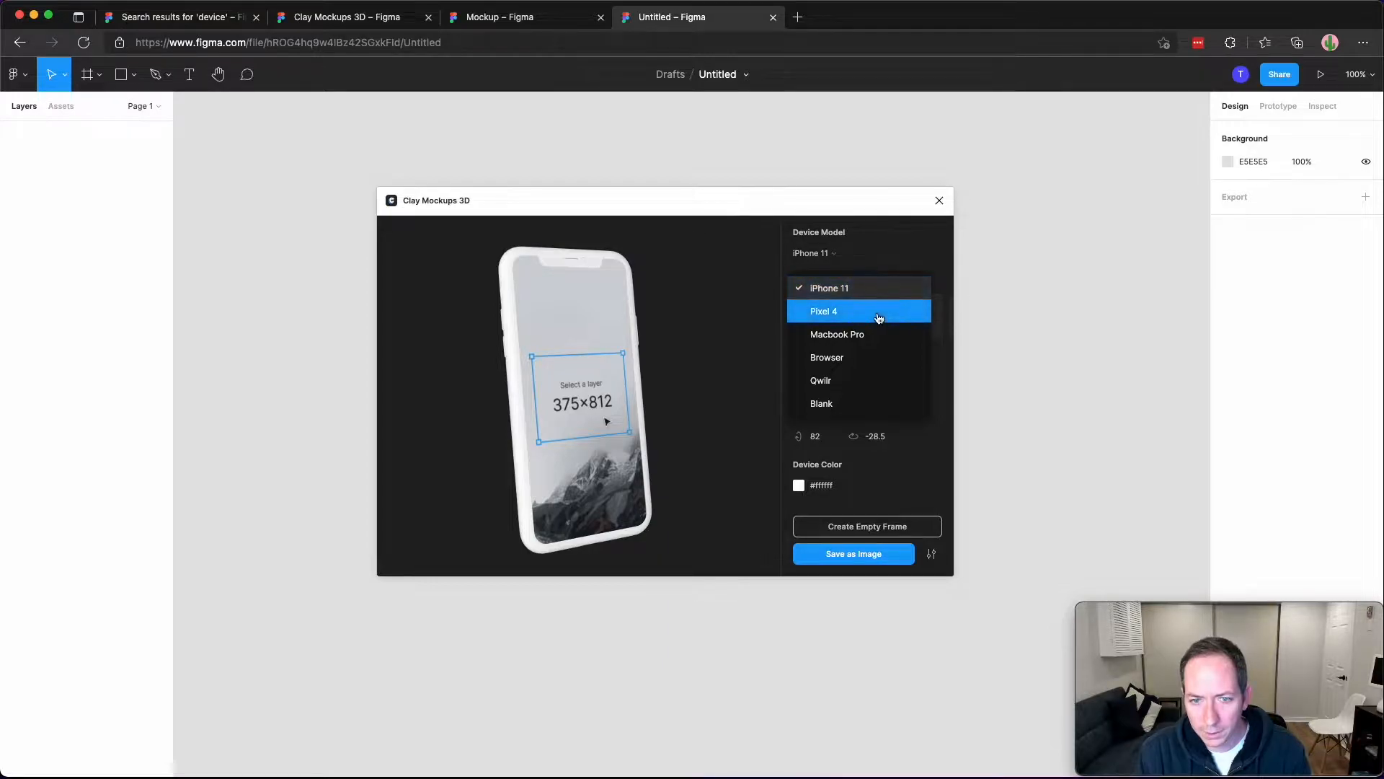
pyautogui.click(857, 360)
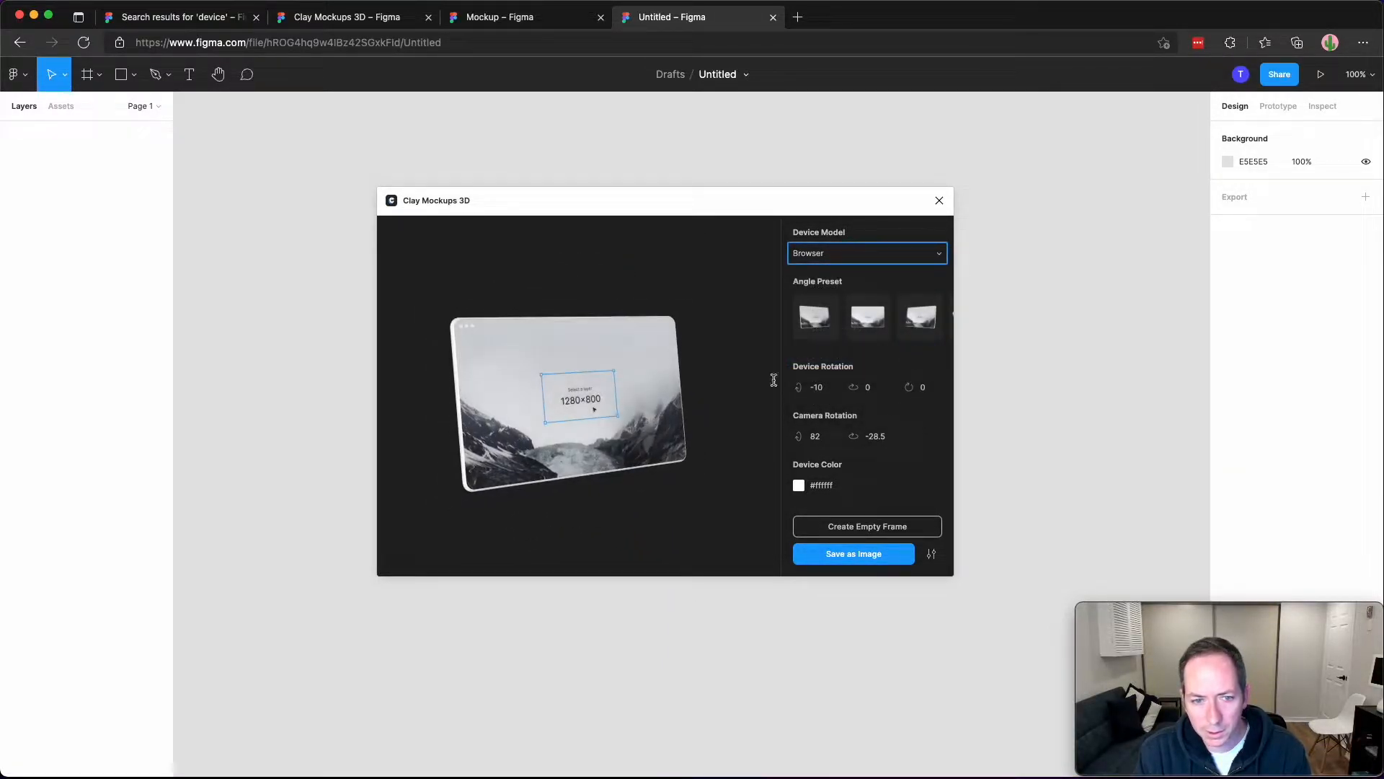
pyautogui.moveTo(617, 419)
pyautogui.mouseDown()
pyautogui.moveTo(627, 375)
pyautogui.moveTo(649, 404)
pyautogui.moveTo(597, 413)
pyautogui.moveTo(609, 421)
pyautogui.mouseUp()
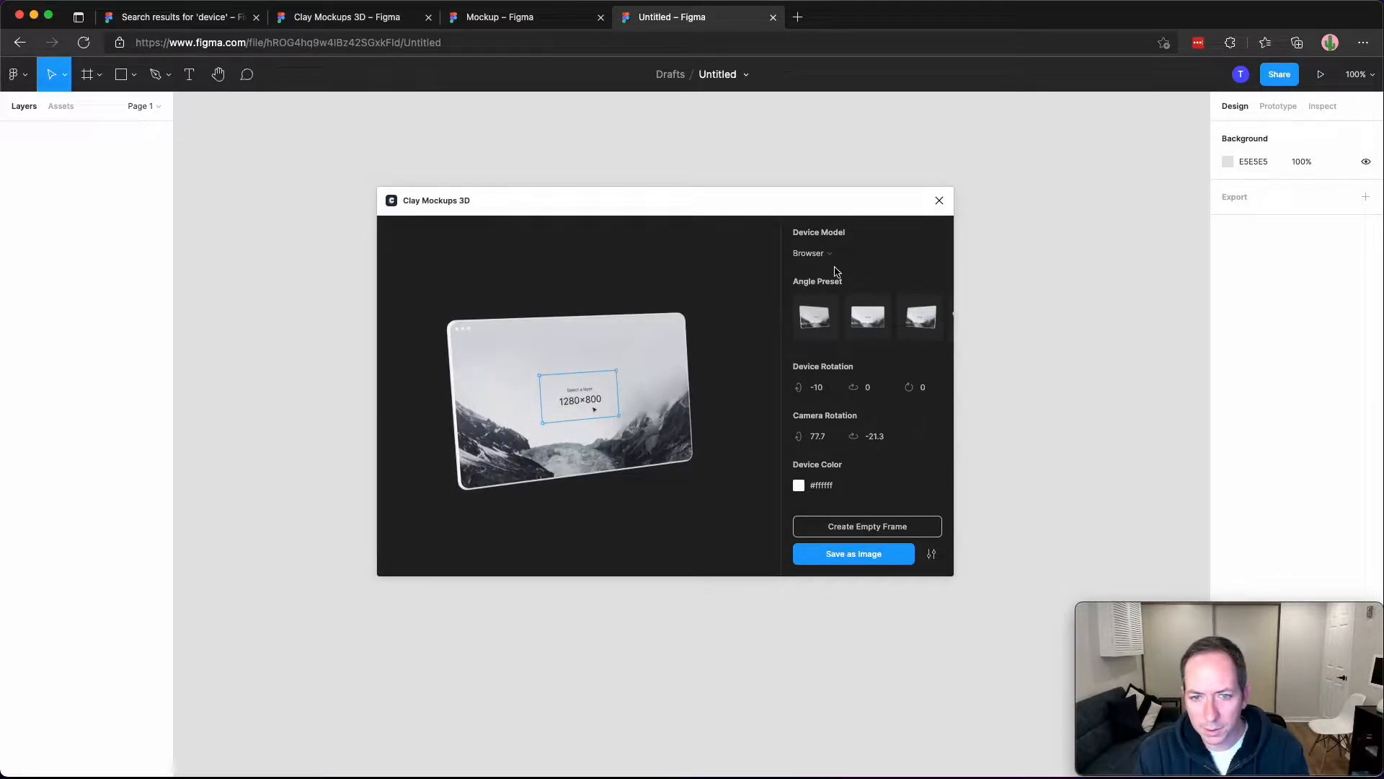
# Set the device model to Macbook Pro and turn its camera to about 69.1 and -12.
pyautogui.click(825, 255)
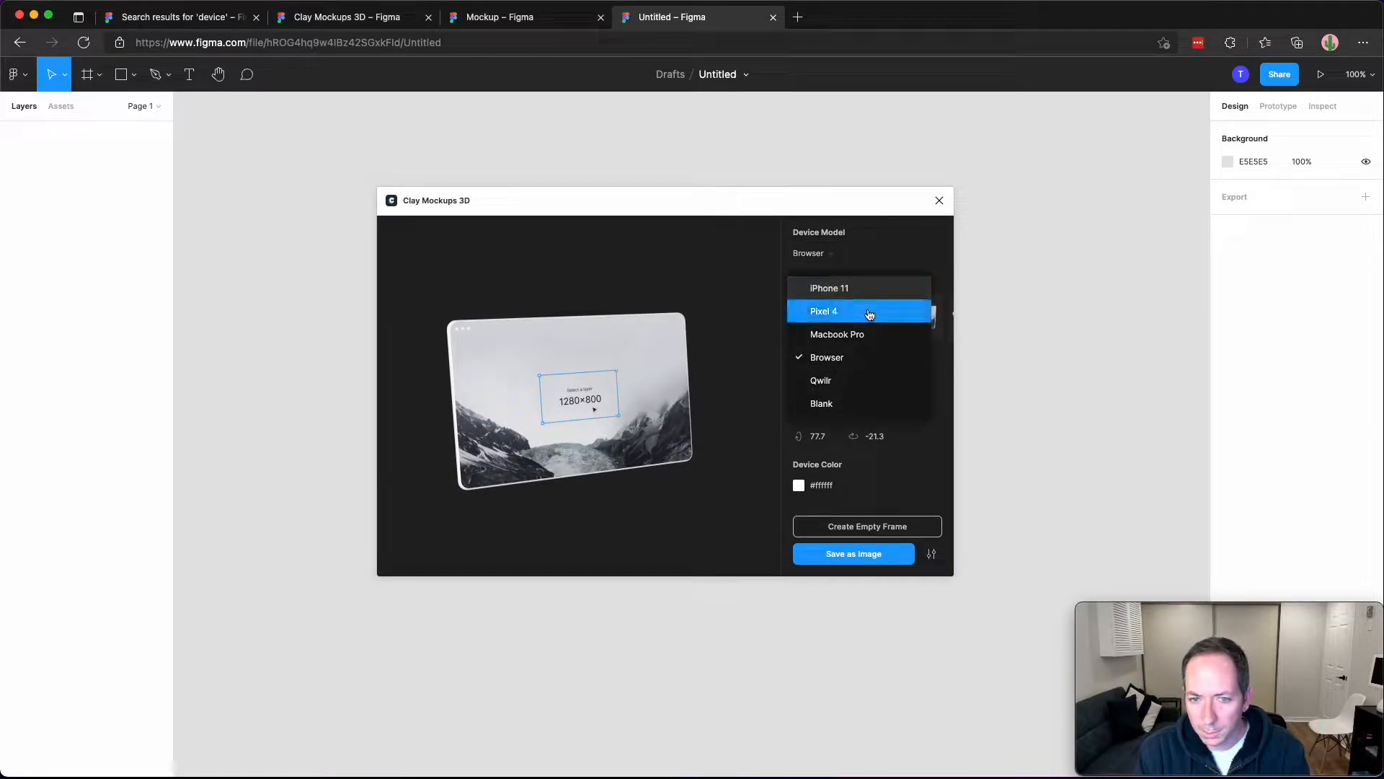
pyautogui.click(852, 337)
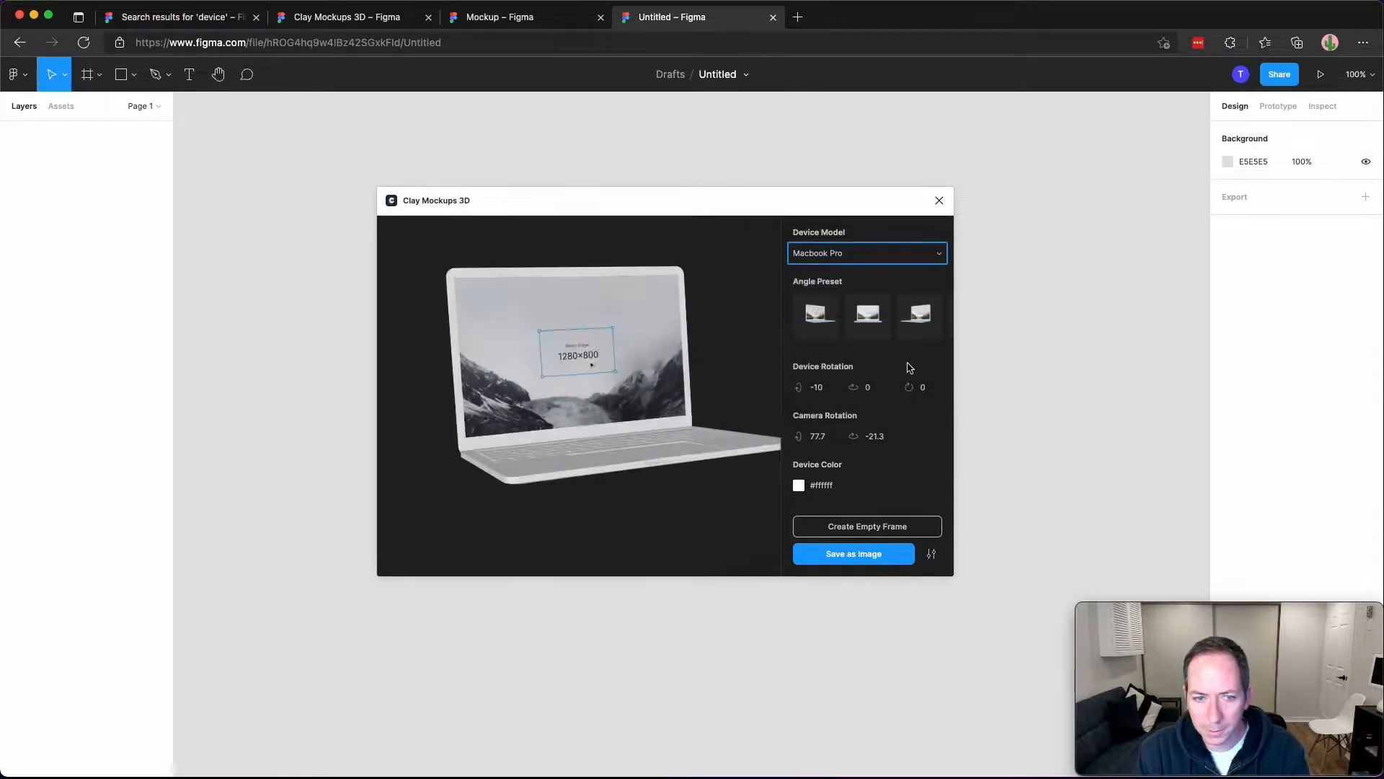
pyautogui.moveTo(632, 459); pyautogui.dragTo(621, 451)
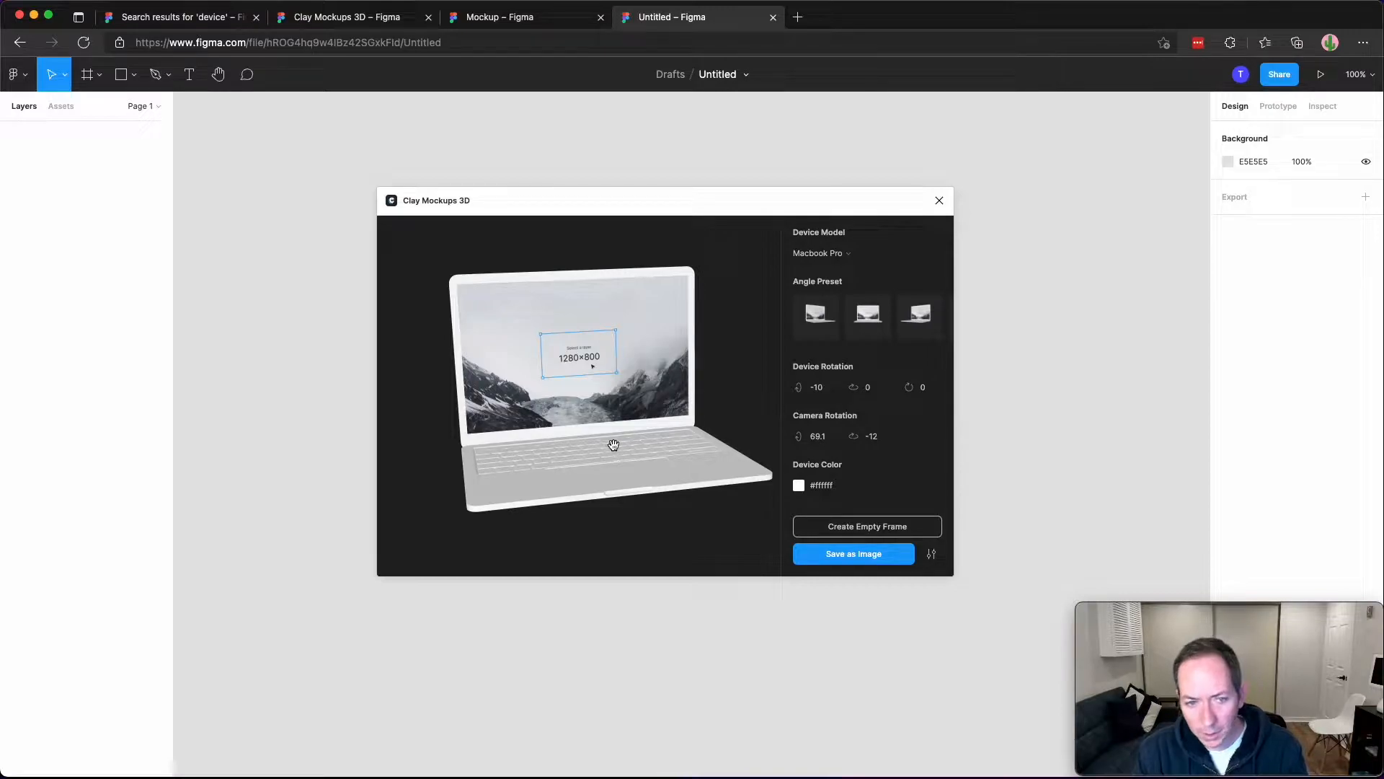
# Create an empty Macbook Pro frame on the canvas from the plugin, repositioning the plugin window.
pyautogui.moveTo(633, 210); pyautogui.dragTo(604, 200)
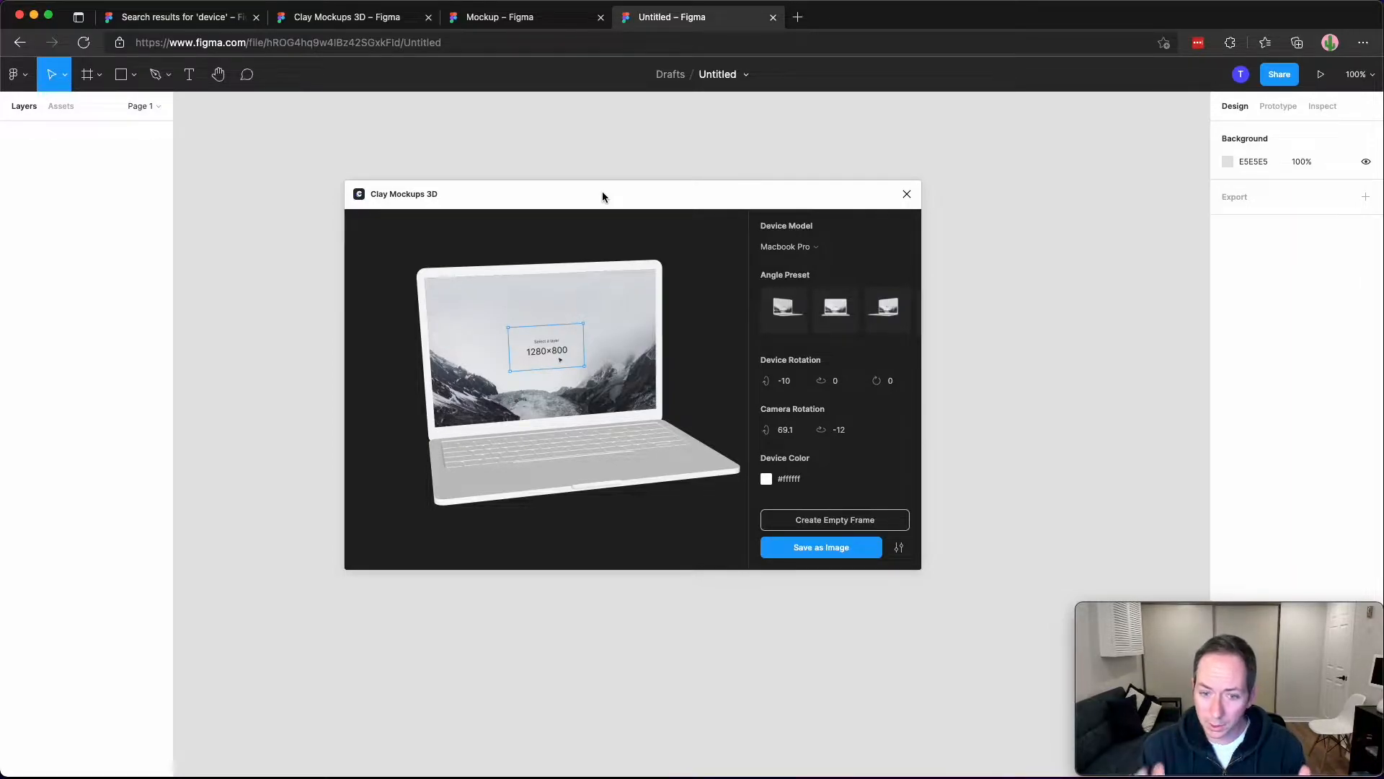
pyautogui.click(840, 525)
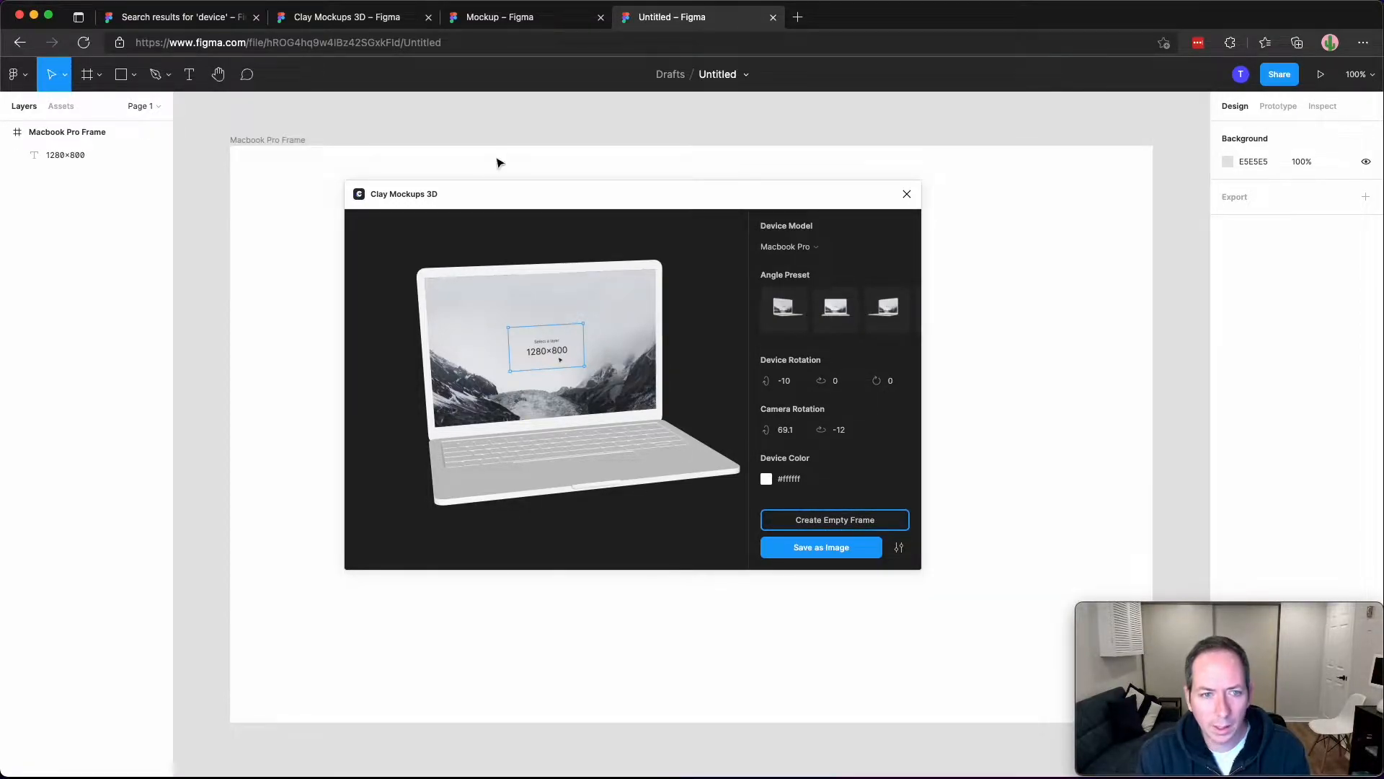
pyautogui.moveTo(836, 204); pyautogui.dragTo(853, 210)
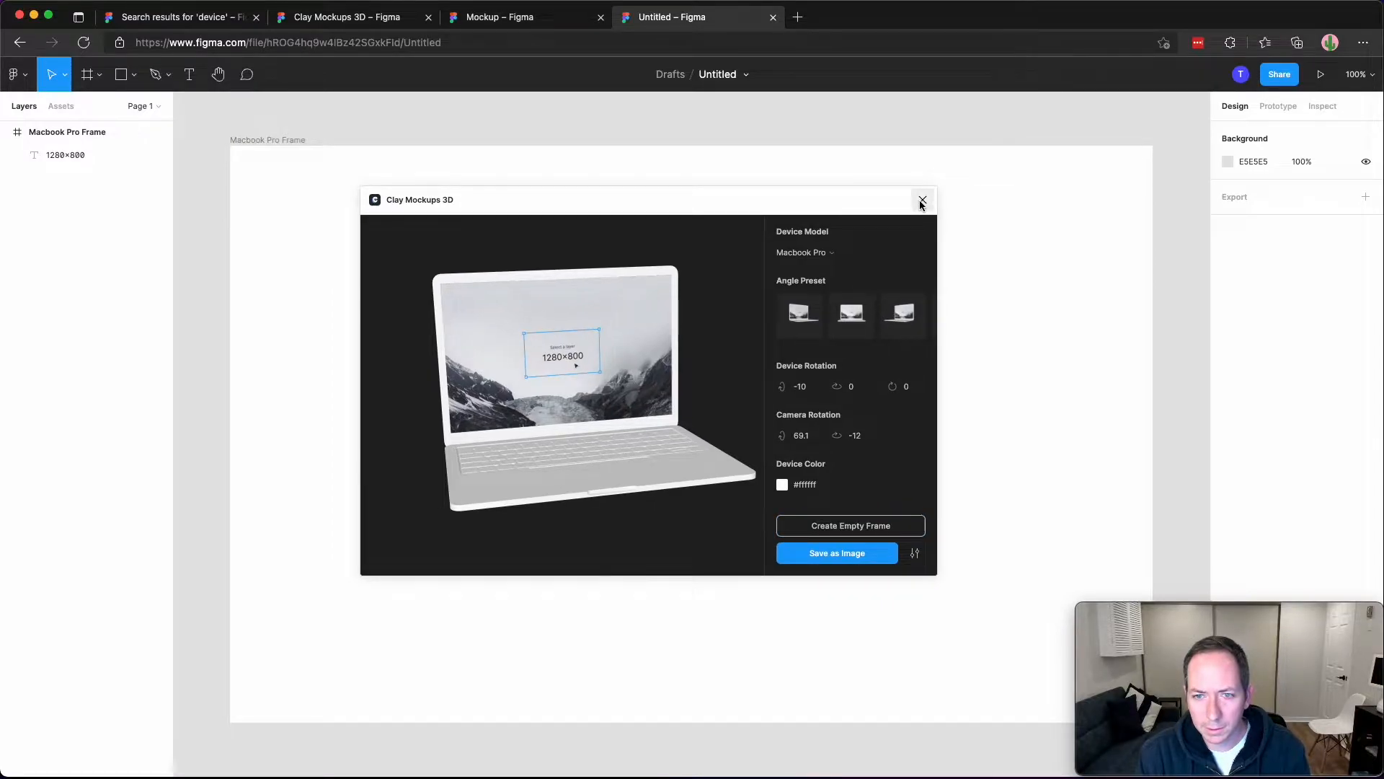
# Close the Clay Mockups 3D plugin and select the Macbook Pro frame on the canvas.
pyautogui.click(922, 203)
pyautogui.scroll(-5, 547, 238)
pyautogui.scroll(2, 281, 292)
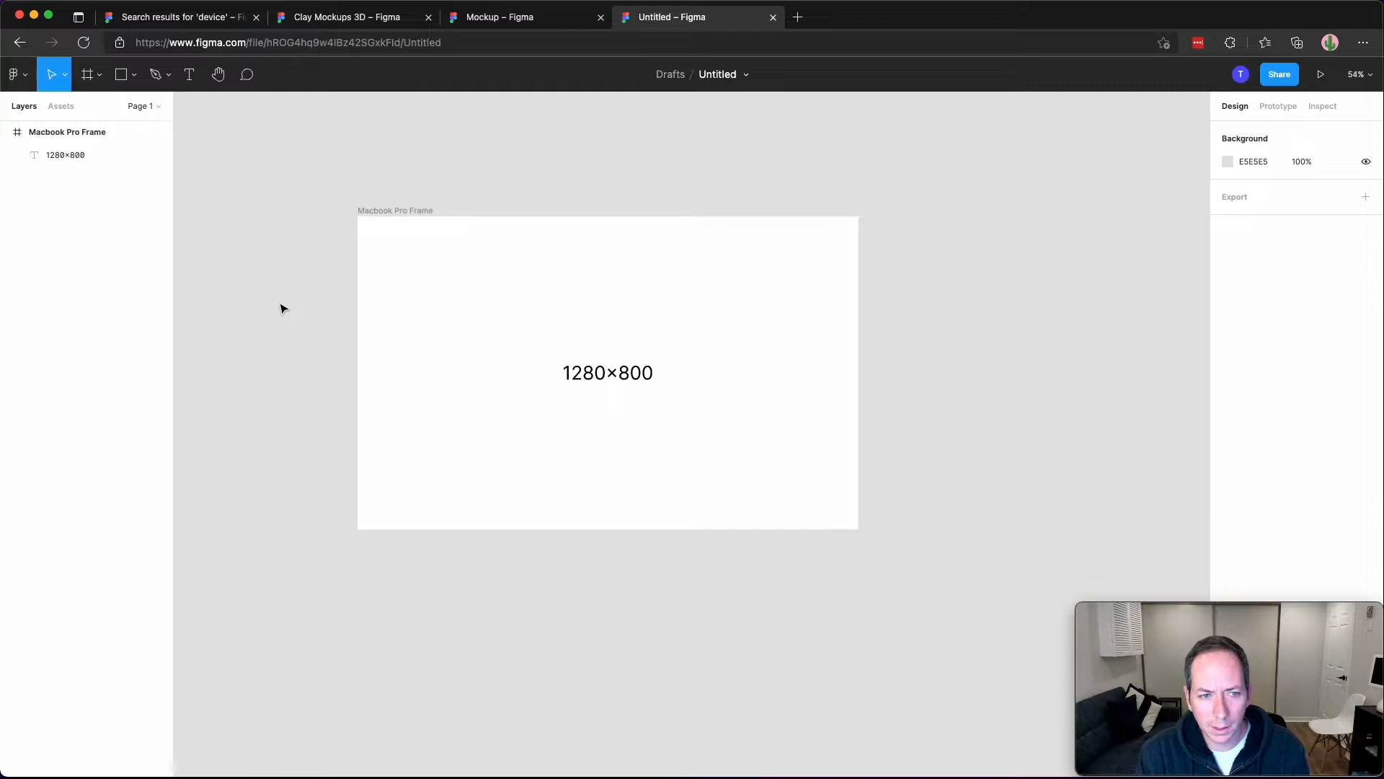
pyautogui.scroll(-1, 281, 310)
pyautogui.moveTo(281, 305); pyautogui.dragTo(318, 304)
pyautogui.click(413, 221)
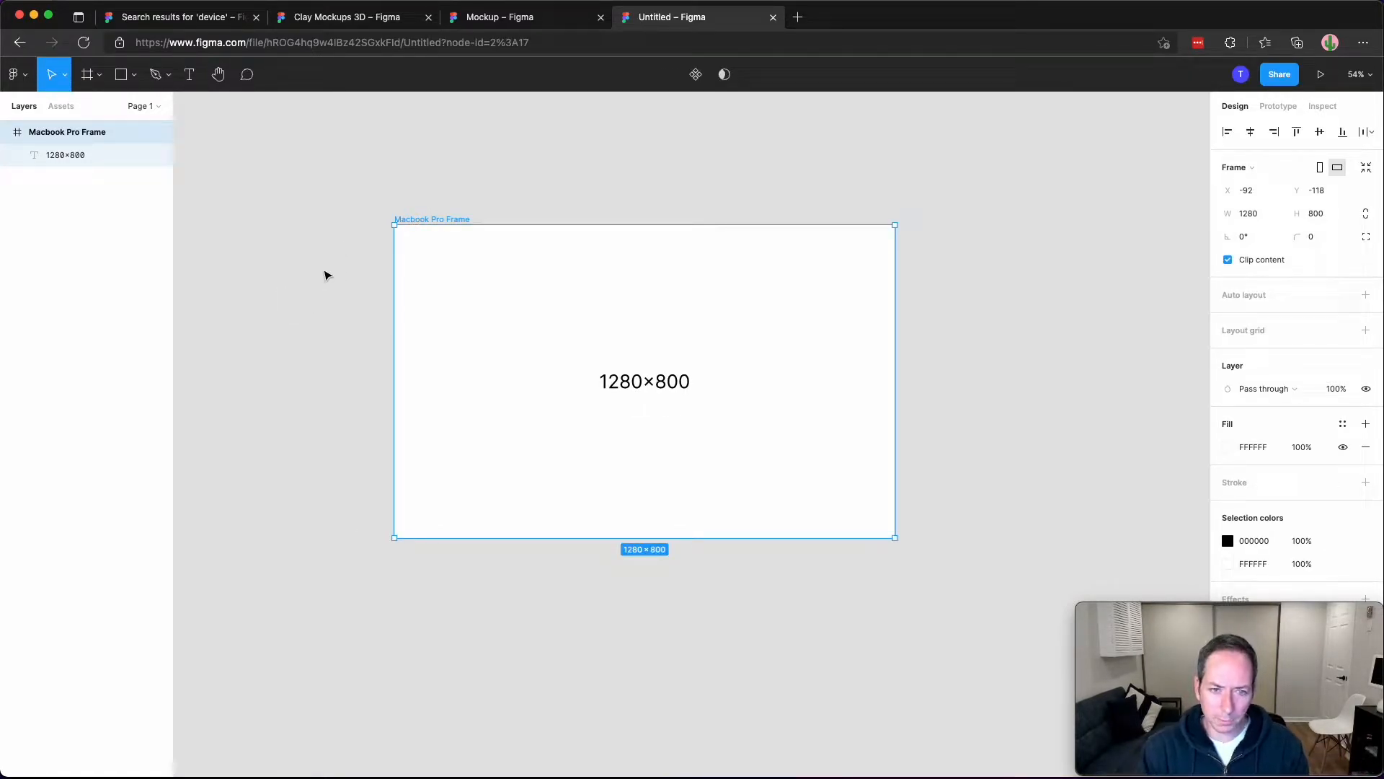
pyautogui.click(321, 247)
pyautogui.moveTo(300, 149); pyautogui.dragTo(968, 615)
pyautogui.click(968, 606)
pyautogui.moveTo(1005, 396); pyautogui.dragTo(993, 468)
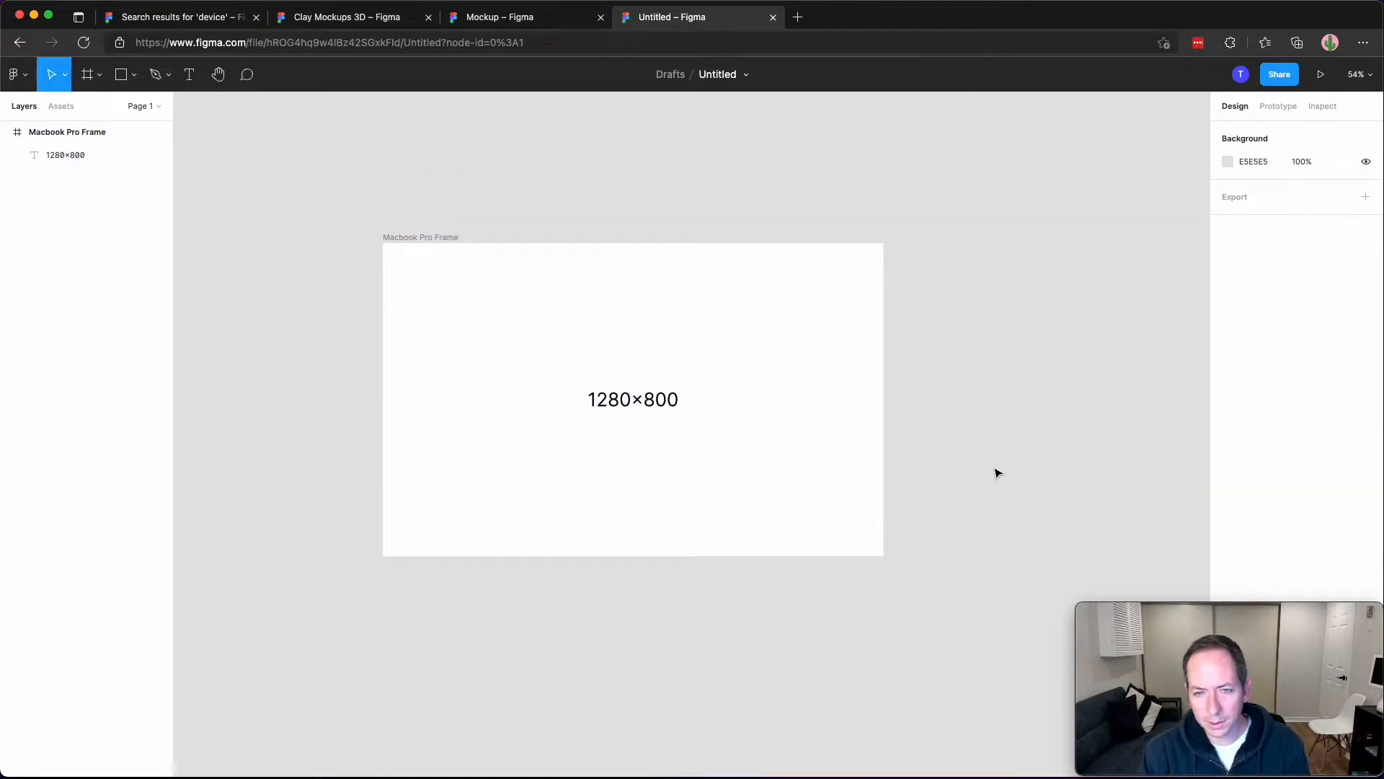
pyautogui.click(448, 239)
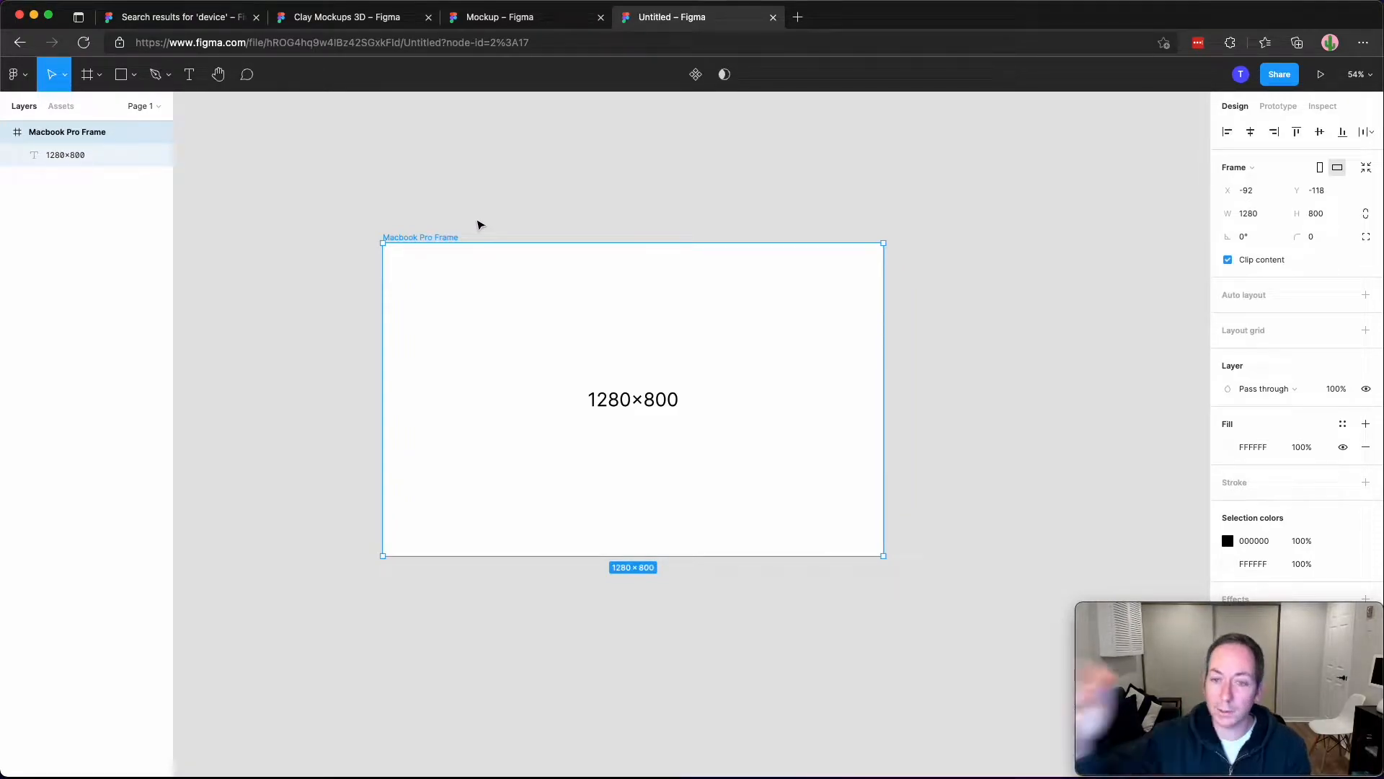
pyautogui.click(480, 225)
# Delete the frame's 1280×800 placeholder text and draw a rectangle about 375 × 304 over the frame's upper-left corner.
pyautogui.click(623, 401)
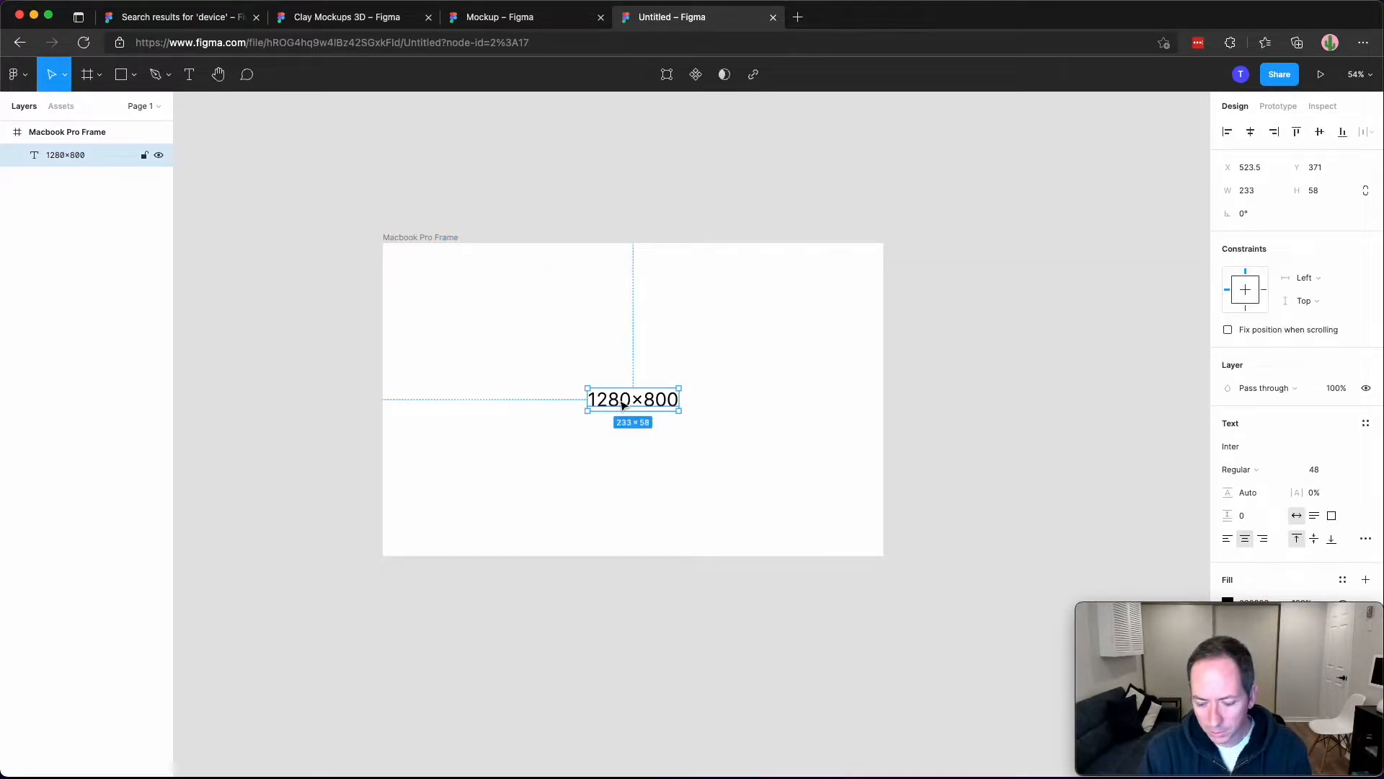
pyautogui.press('Delete')
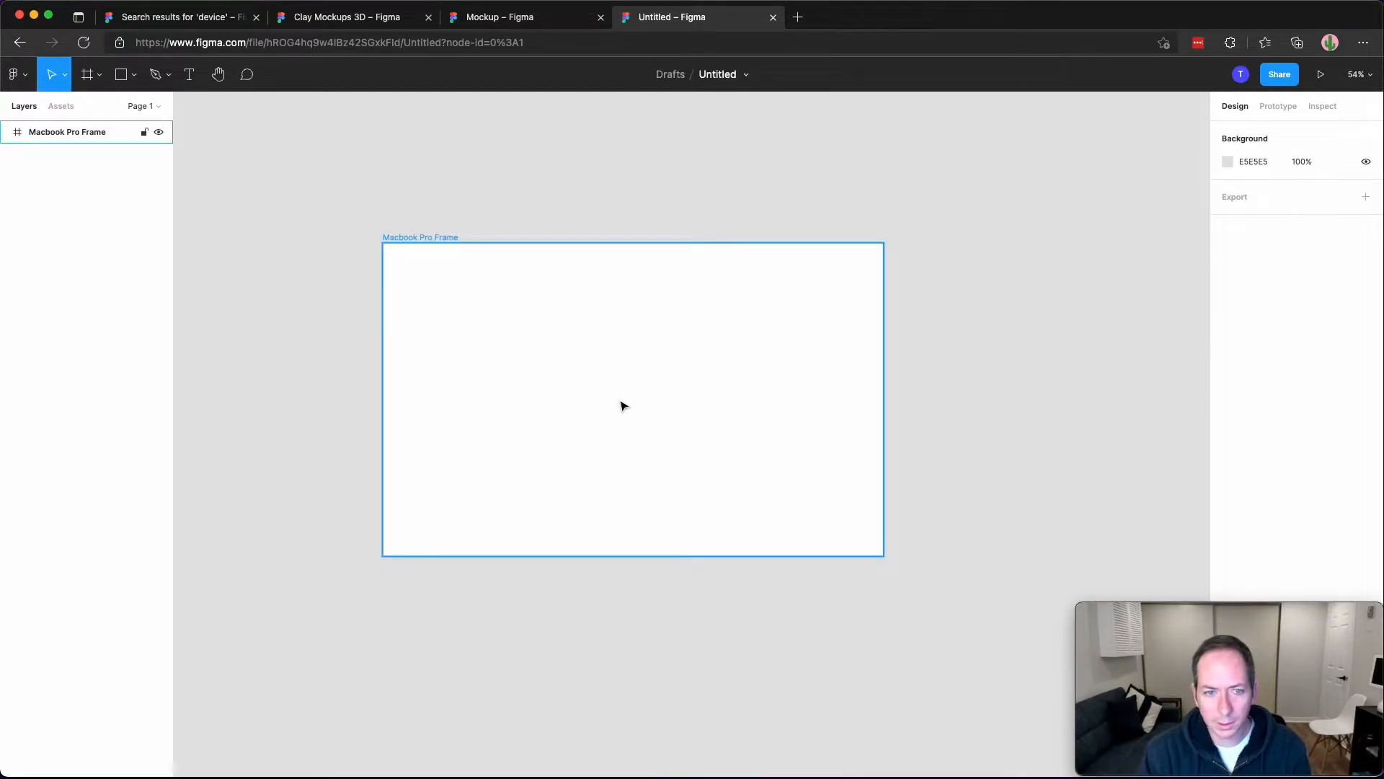
pyautogui.click(123, 75)
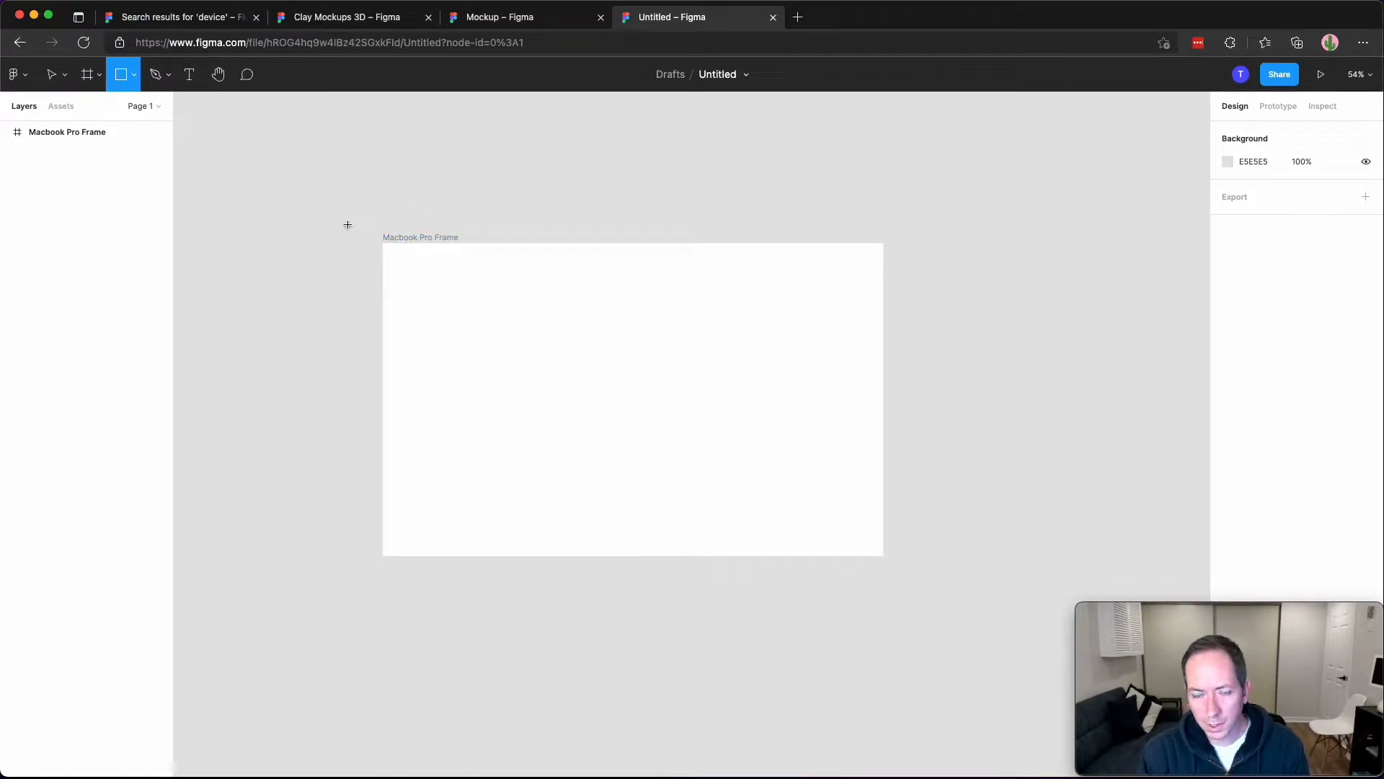
pyautogui.moveTo(321, 186); pyautogui.dragTo(466, 304)
# Move the rectangle around the frame's upper-left corner to test how the frame clips it, and delete the rectangle.
pyautogui.moveTo(370, 279); pyautogui.dragTo(426, 289)
pyautogui.click(318, 349)
pyautogui.click(449, 291)
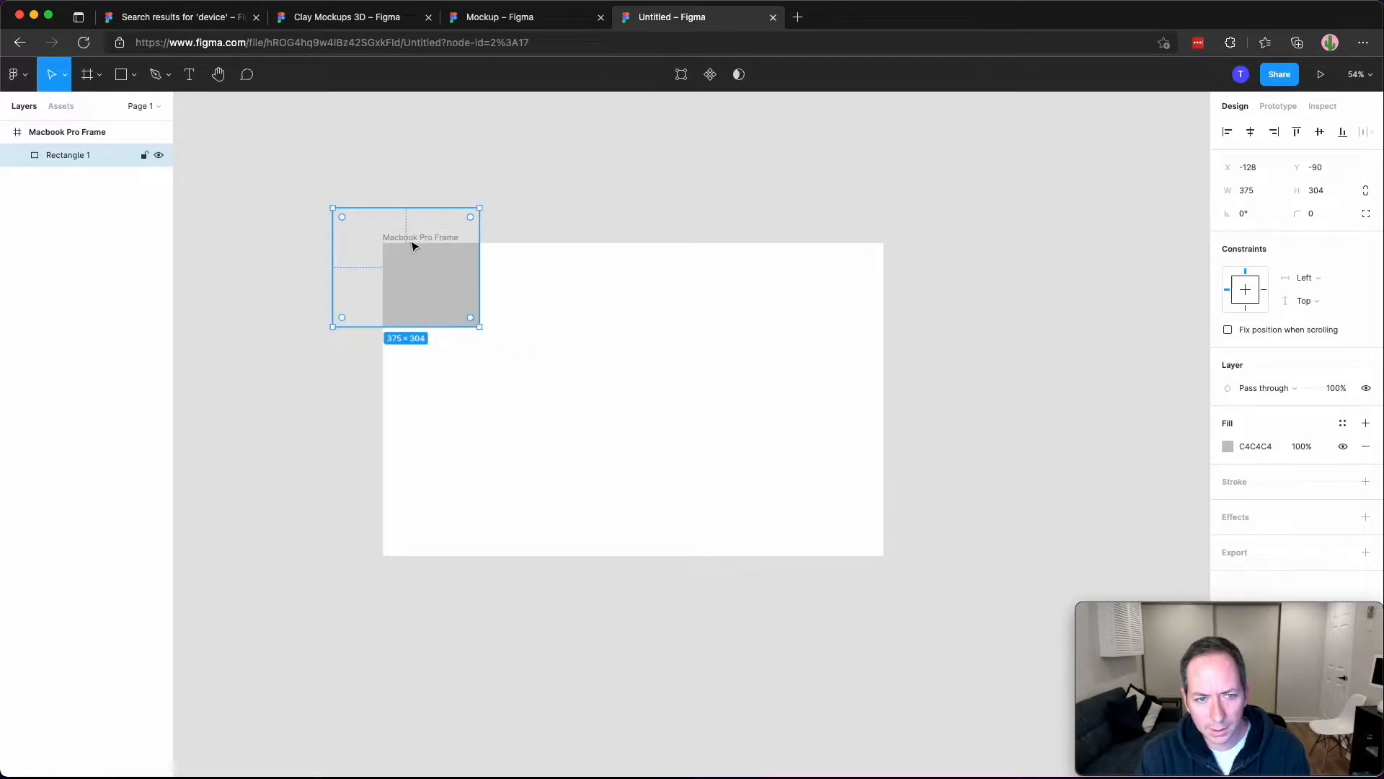
pyautogui.click(529, 259)
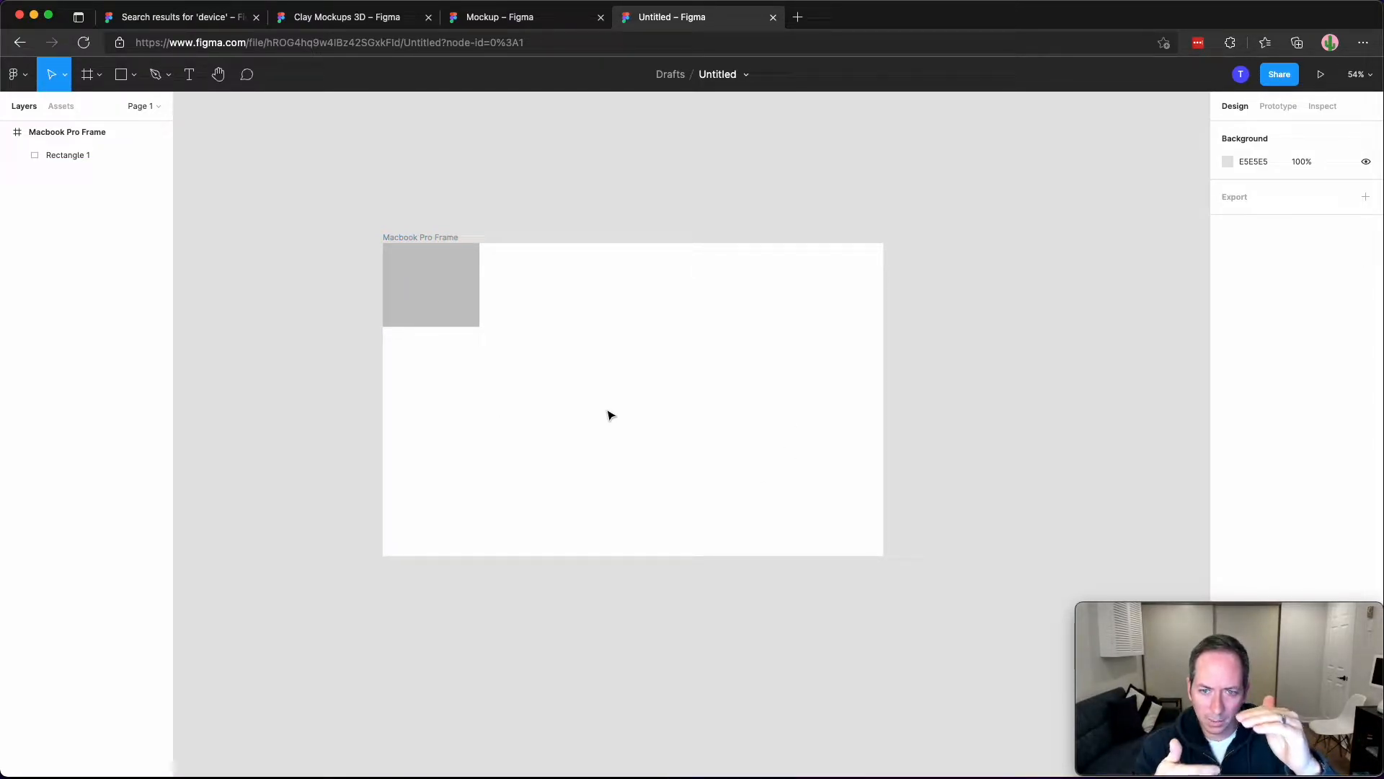
pyautogui.moveTo(442, 287); pyautogui.dragTo(473, 319)
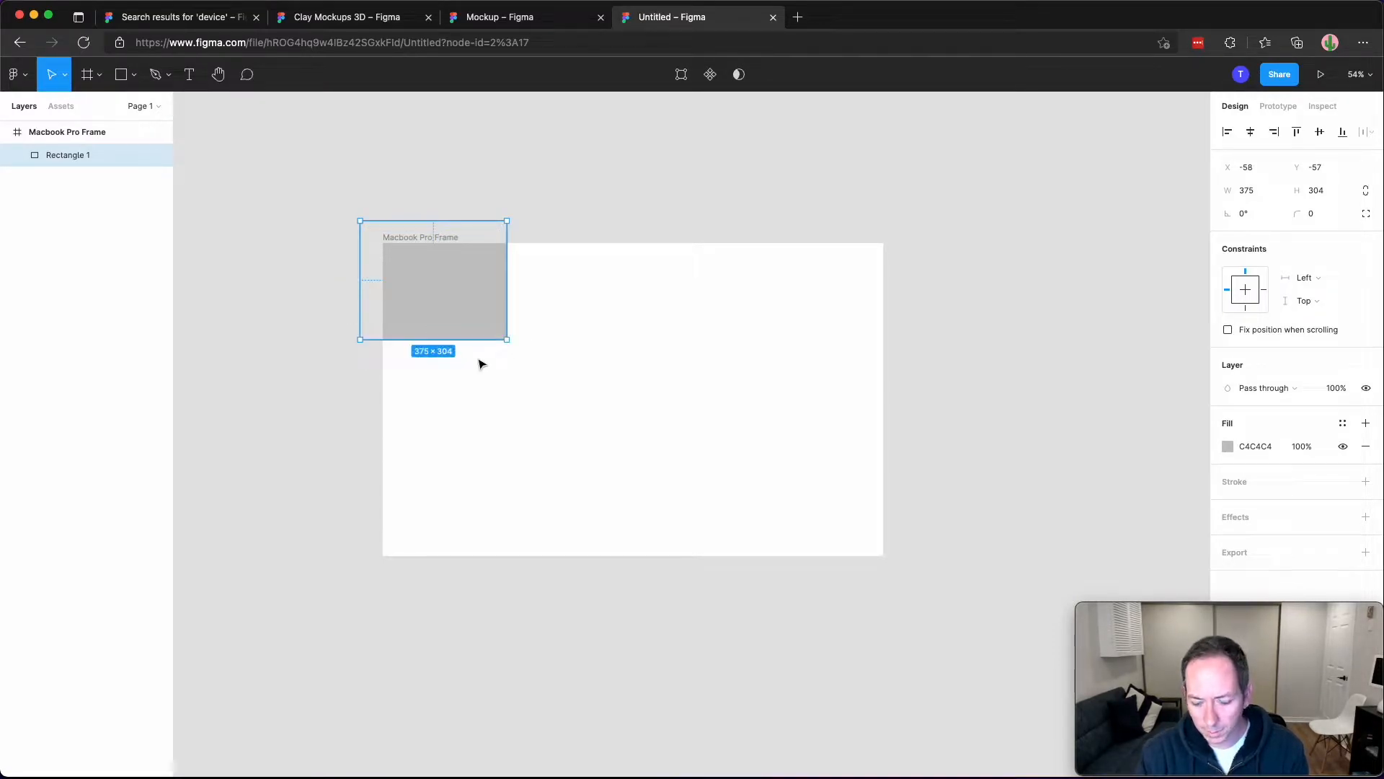
pyautogui.press('BackSpace')
# Run Clay Mockups 3D again, preview a Macbook Pro with the camera at about 70.5 and -4, and close the plugin.
pyautogui.click(565, 204)
pyautogui.rightClick(544, 180)
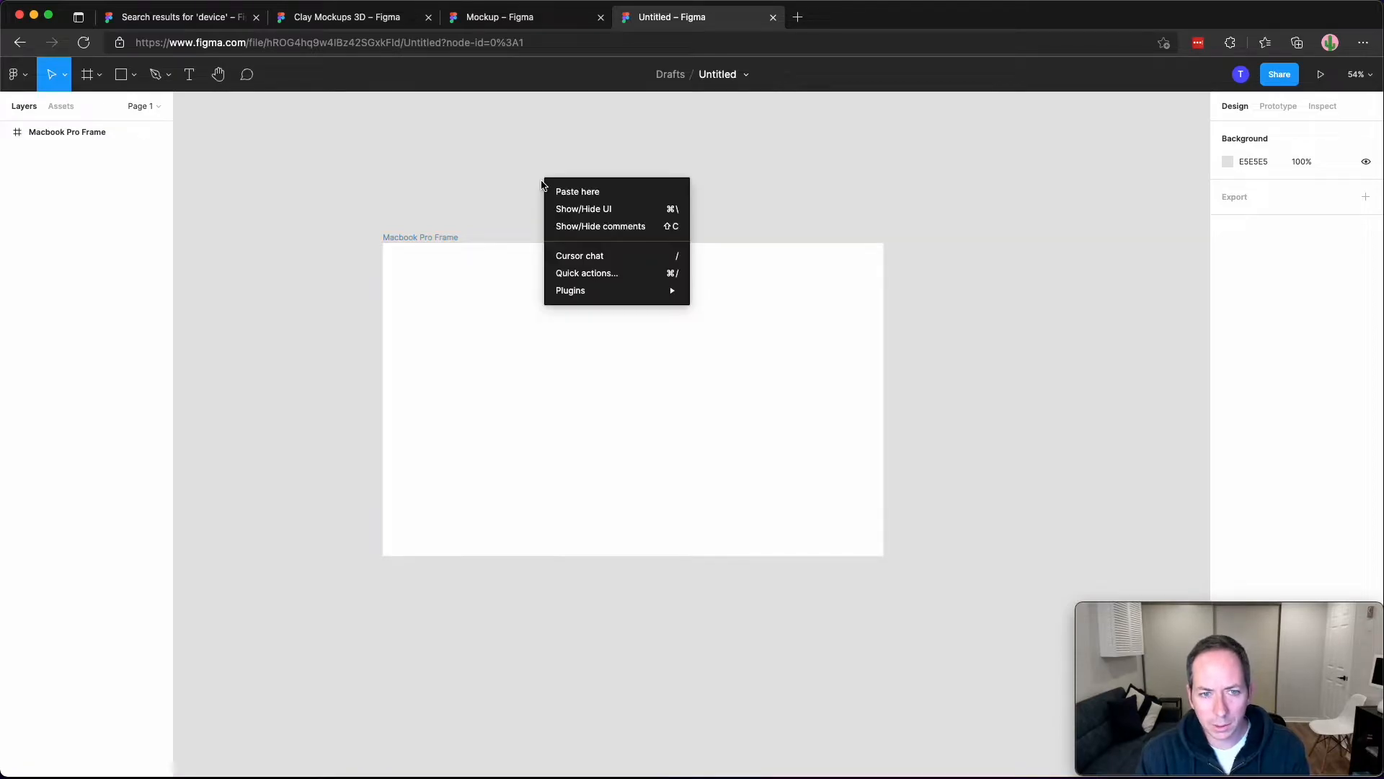
pyautogui.moveTo(624, 292)
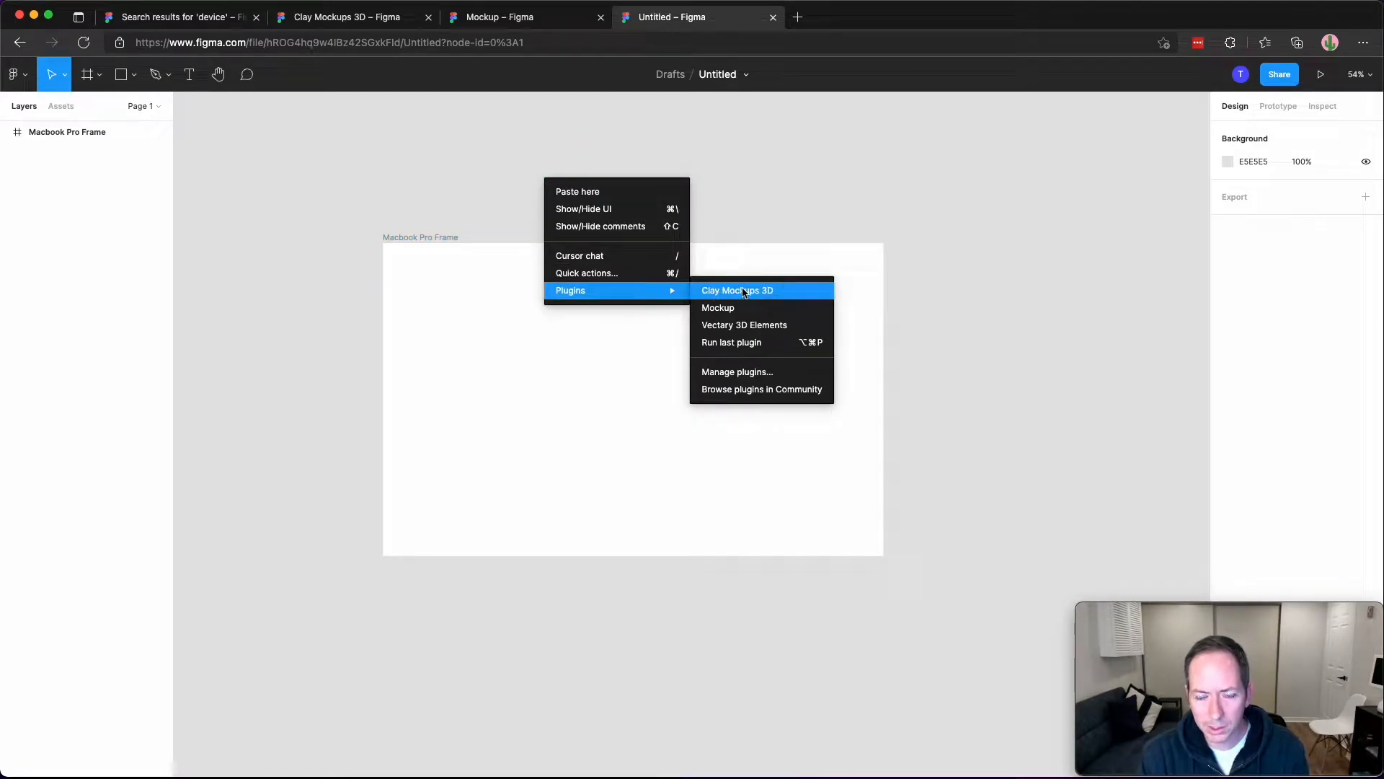
pyautogui.click(775, 297)
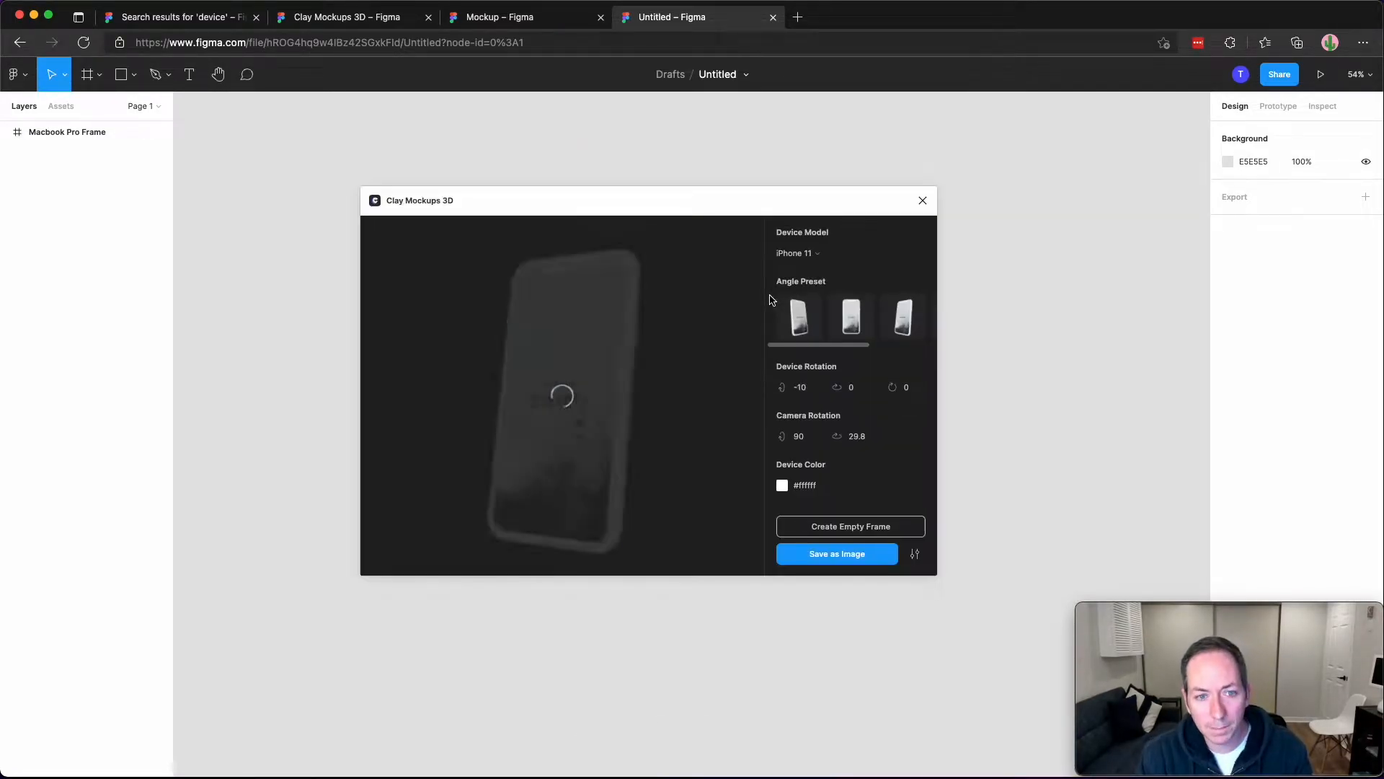
pyautogui.moveTo(617, 371); pyautogui.dragTo(791, 274)
pyautogui.click(799, 253)
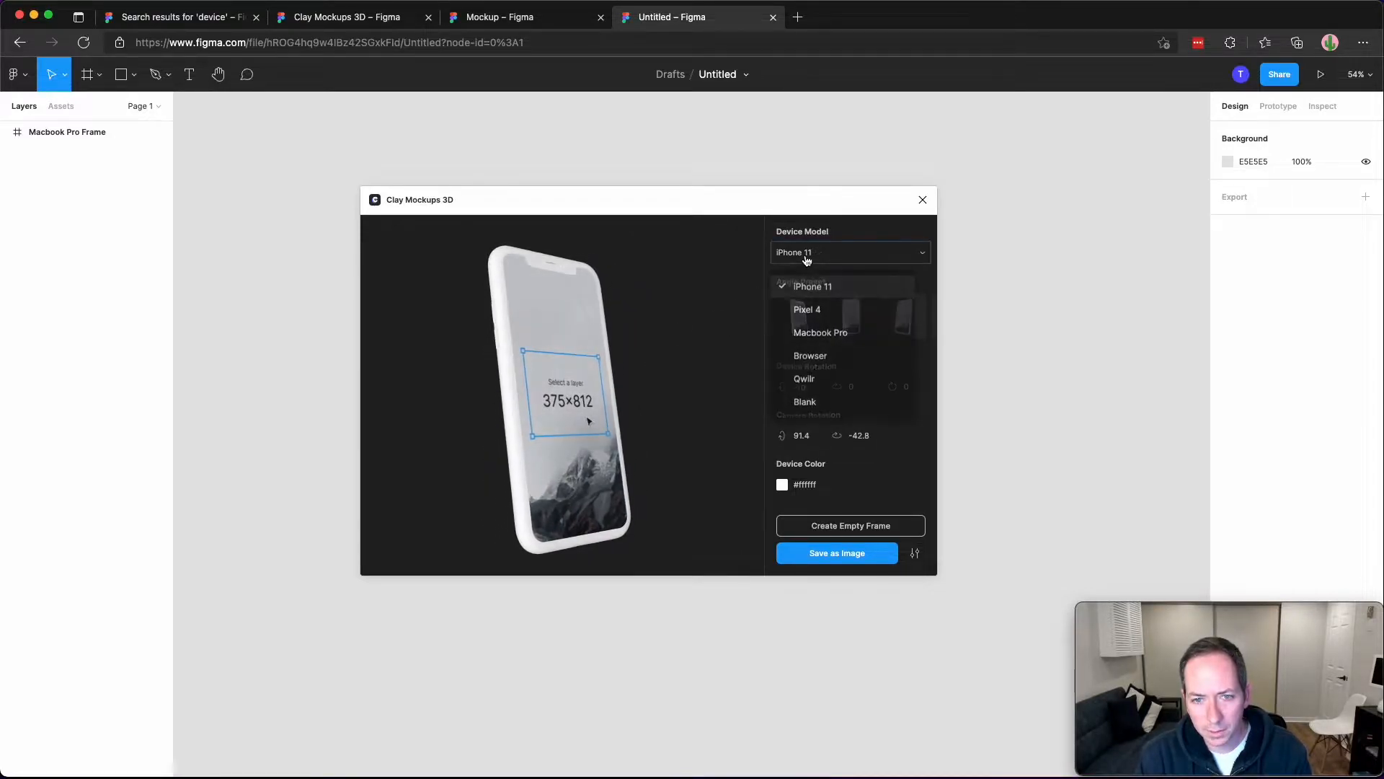
pyautogui.click(834, 338)
pyautogui.moveTo(704, 435); pyautogui.dragTo(582, 438)
pyautogui.moveTo(651, 201); pyautogui.dragTo(668, 191)
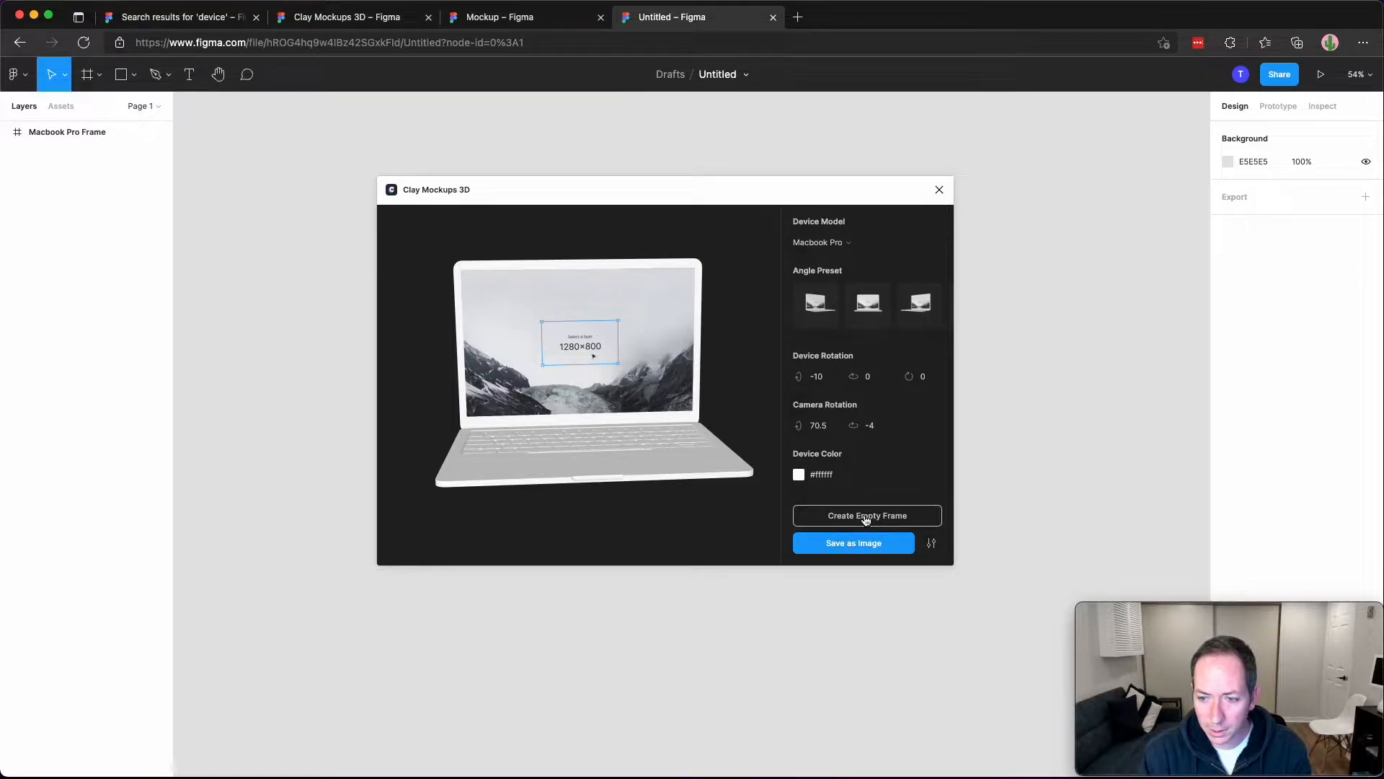
pyautogui.click(940, 189)
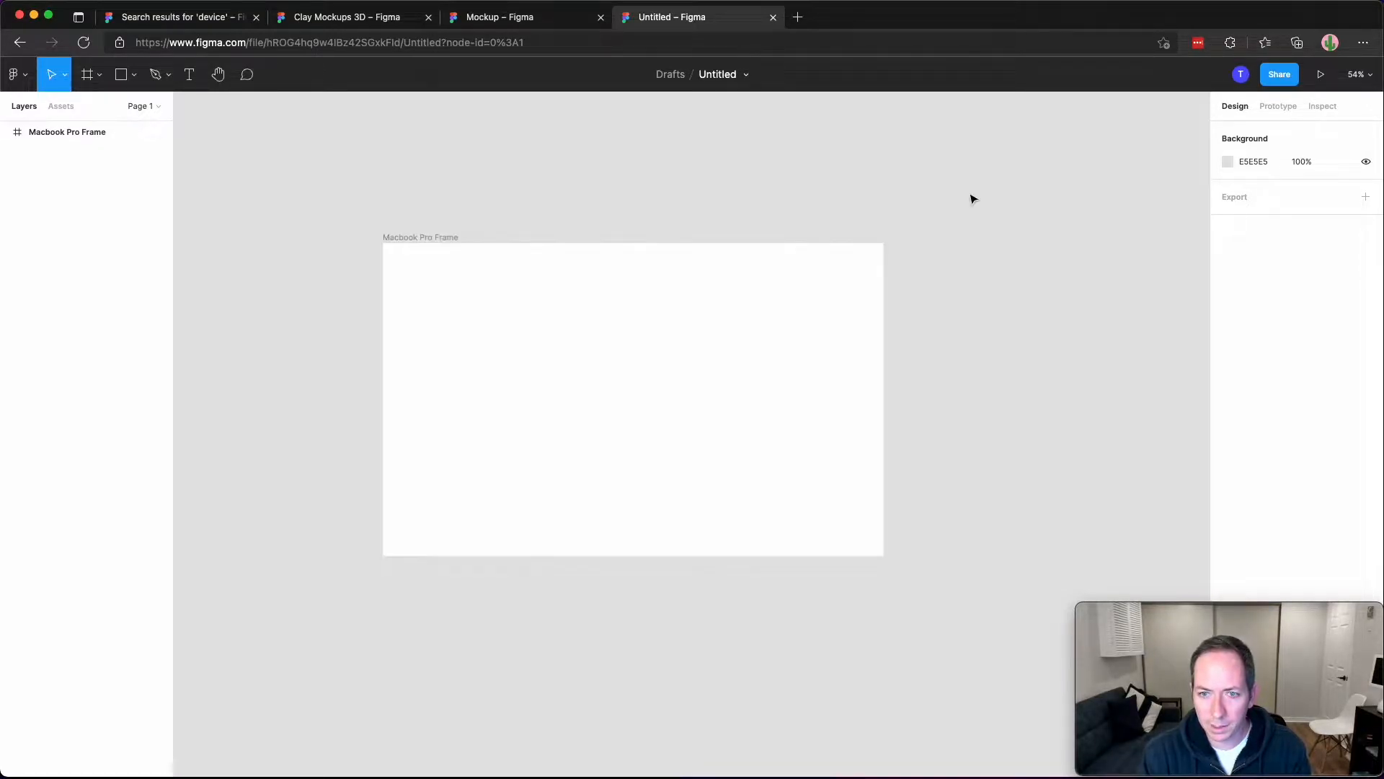
pyautogui.click(431, 244)
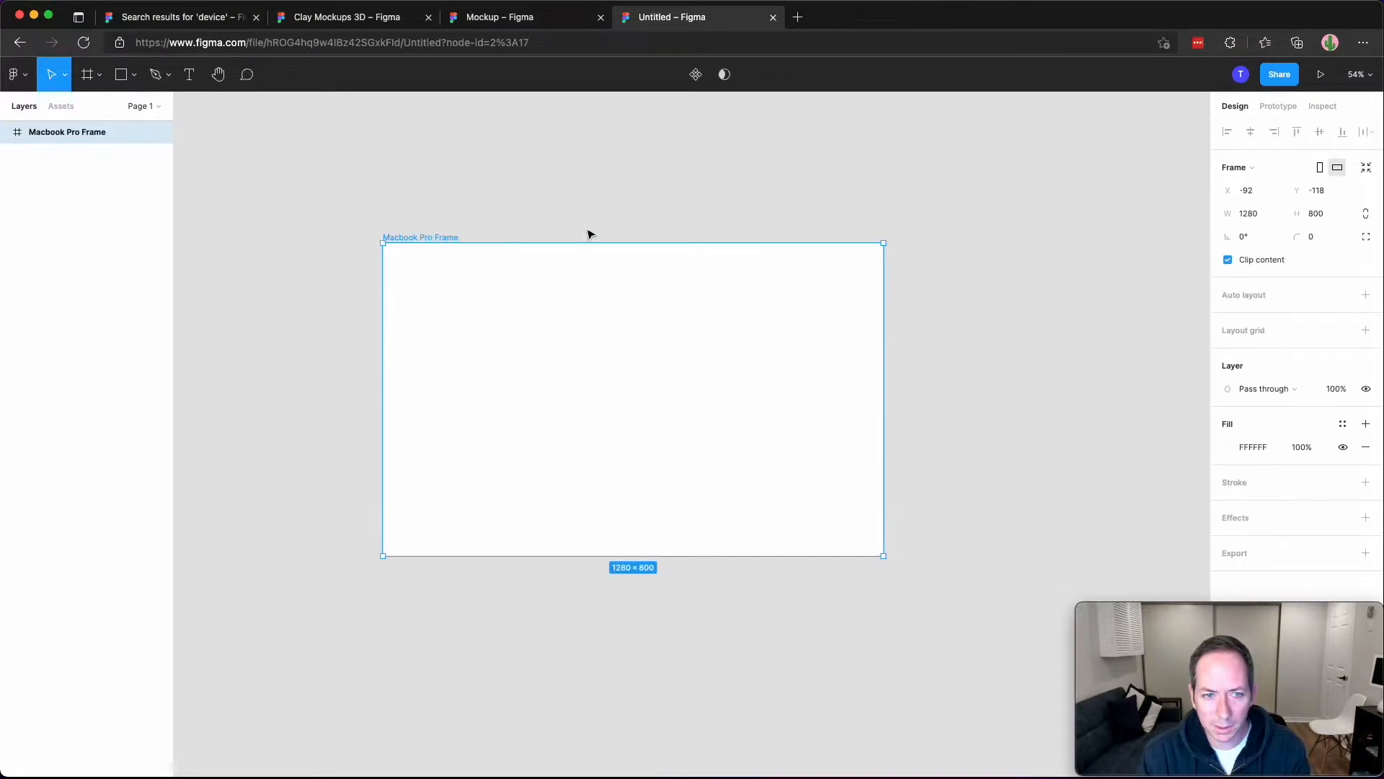
pyautogui.click(456, 632)
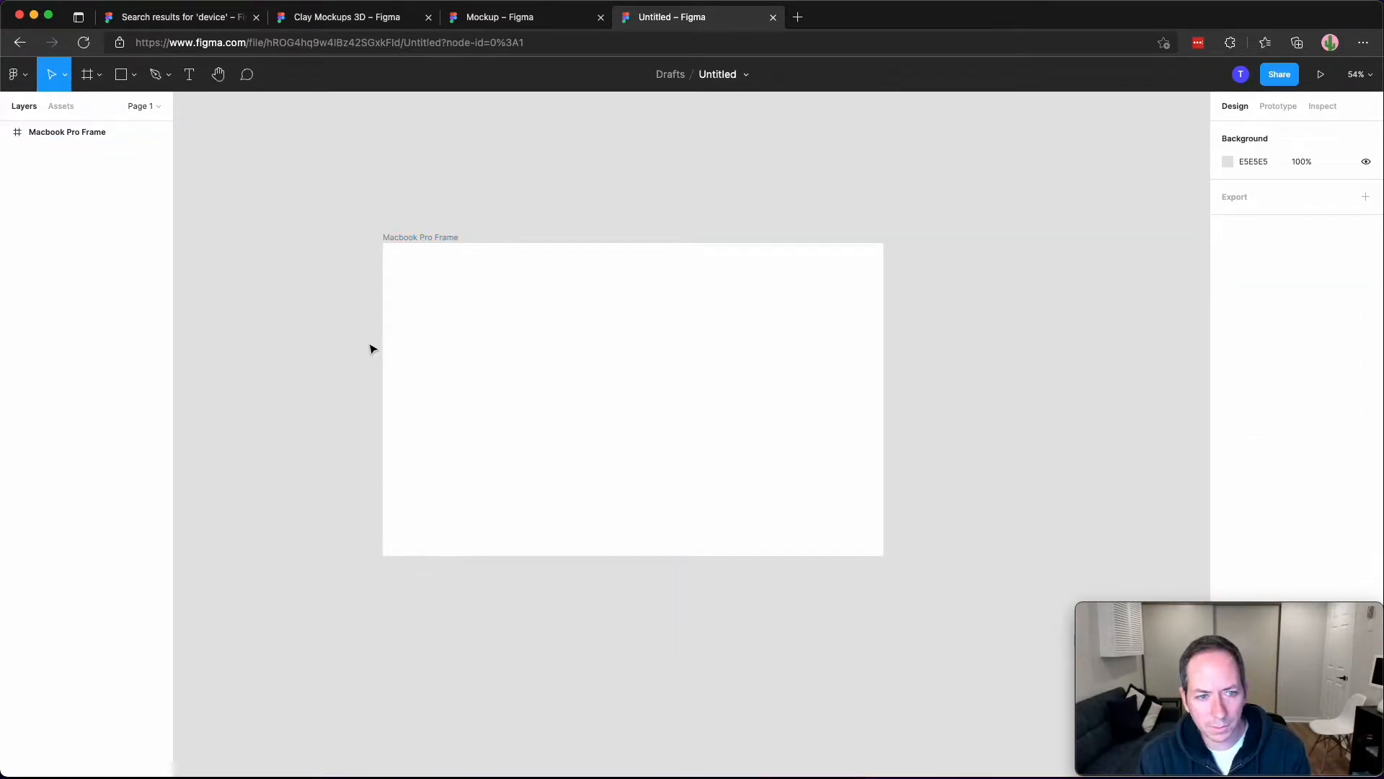
pyautogui.press('super+grave')
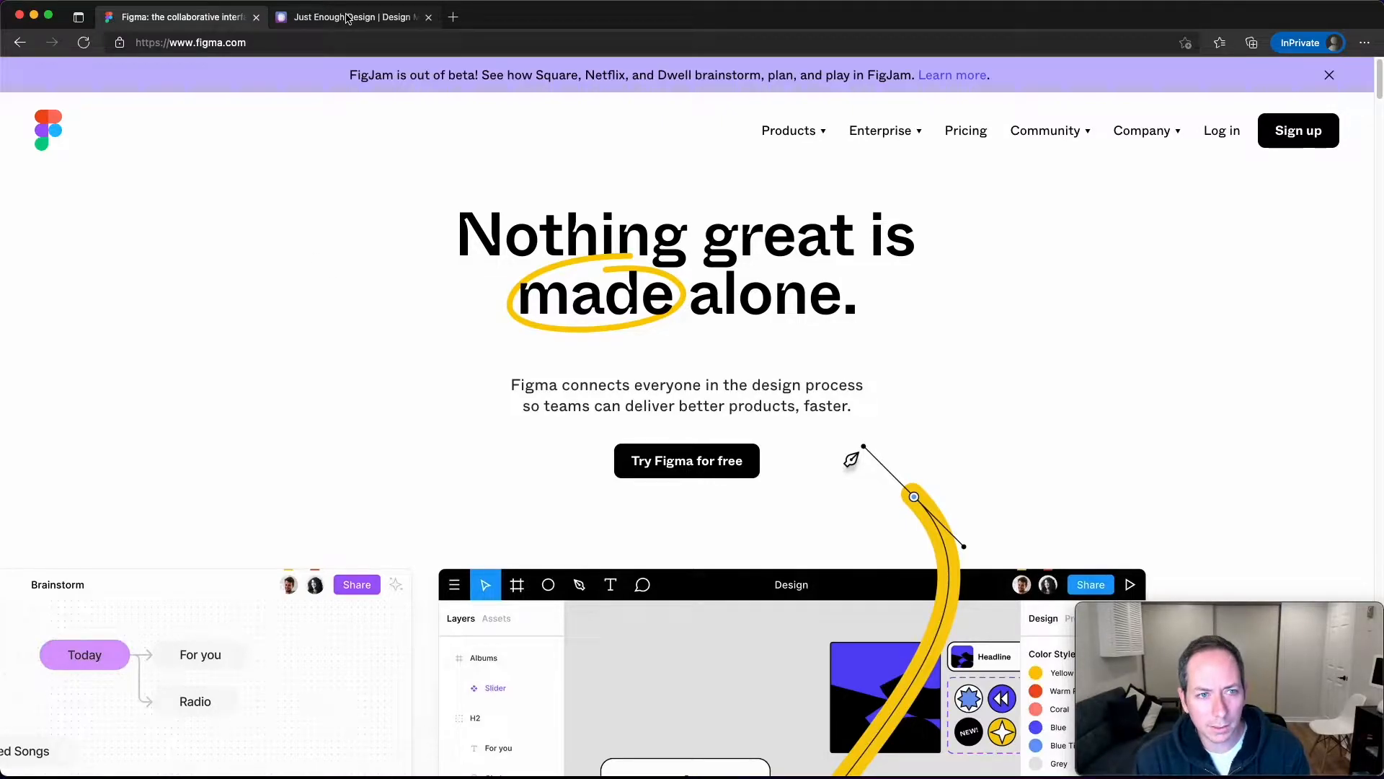
pyautogui.press('super+grave')
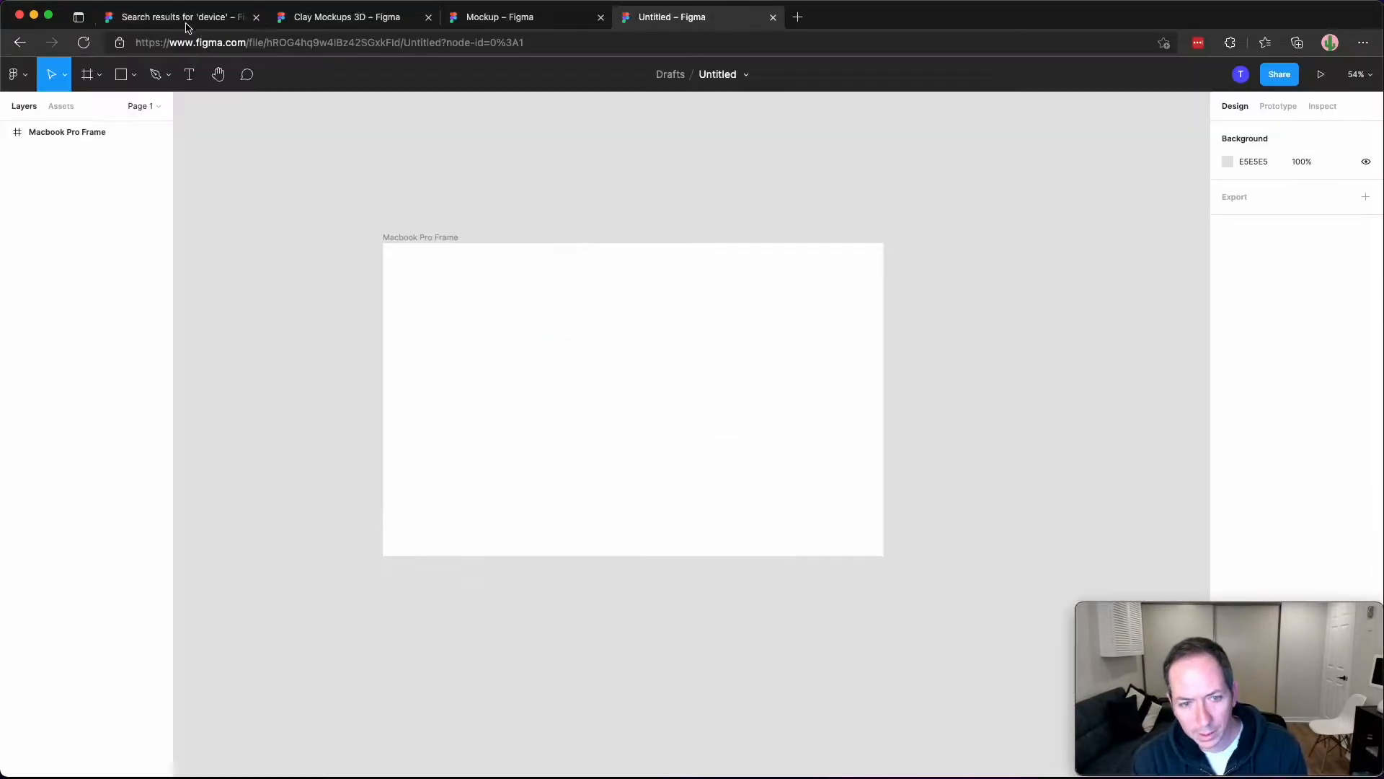
# Undo the rectangle edits and the text deletion until the frame's 1280×800 placeholder text is restored.
pyautogui.press('super+z')
pyautogui.press('super+z')
pyautogui.press('super+z')
pyautogui.press('super+z')
pyautogui.press('super+z')
pyautogui.press('super+z')
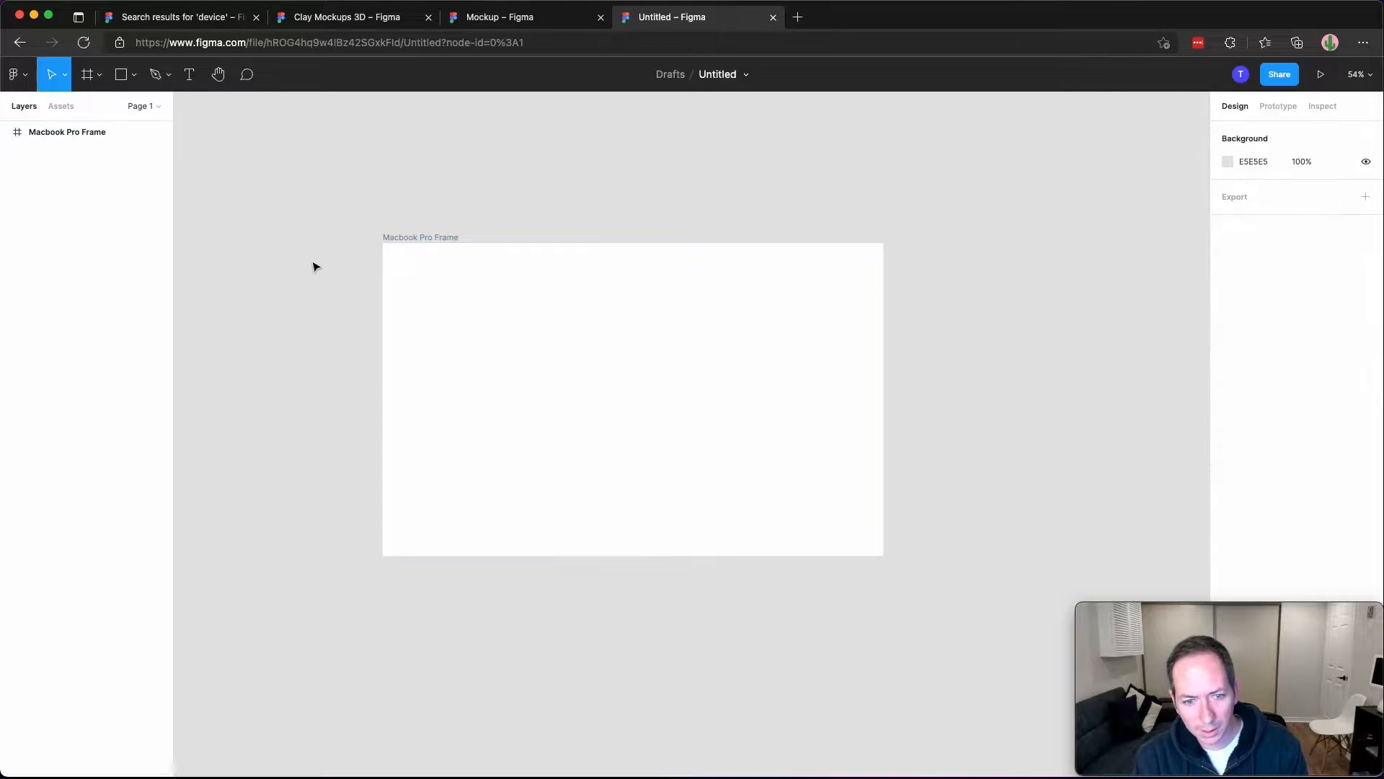
pyautogui.press('super+z')
pyautogui.press('super+z')
pyautogui.press('super+z')
pyautogui.press('super+z')
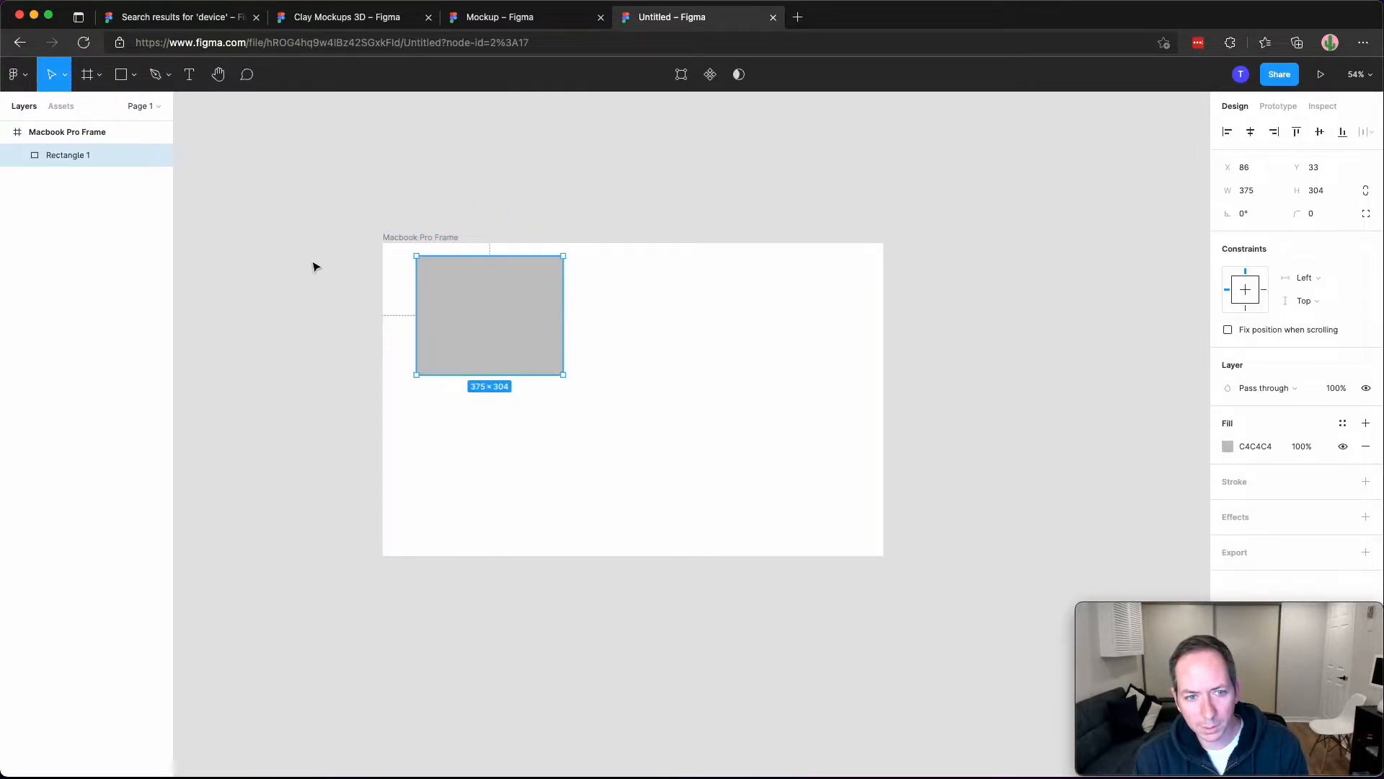
pyautogui.press('super+z')
pyautogui.press('super+z')
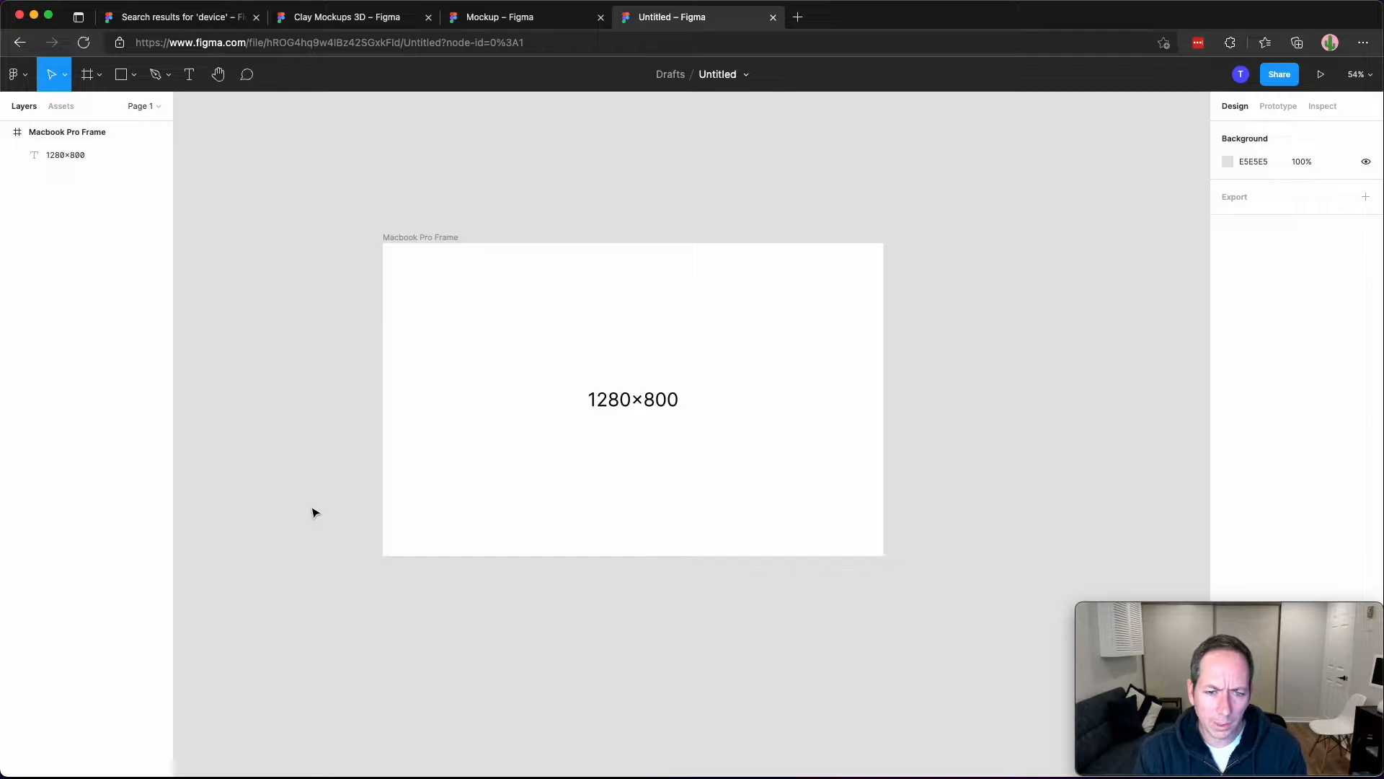
# Switch to the Just Enough Design home page in the other browser window, then shrink and reposition that window.
pyautogui.press('super+grave')
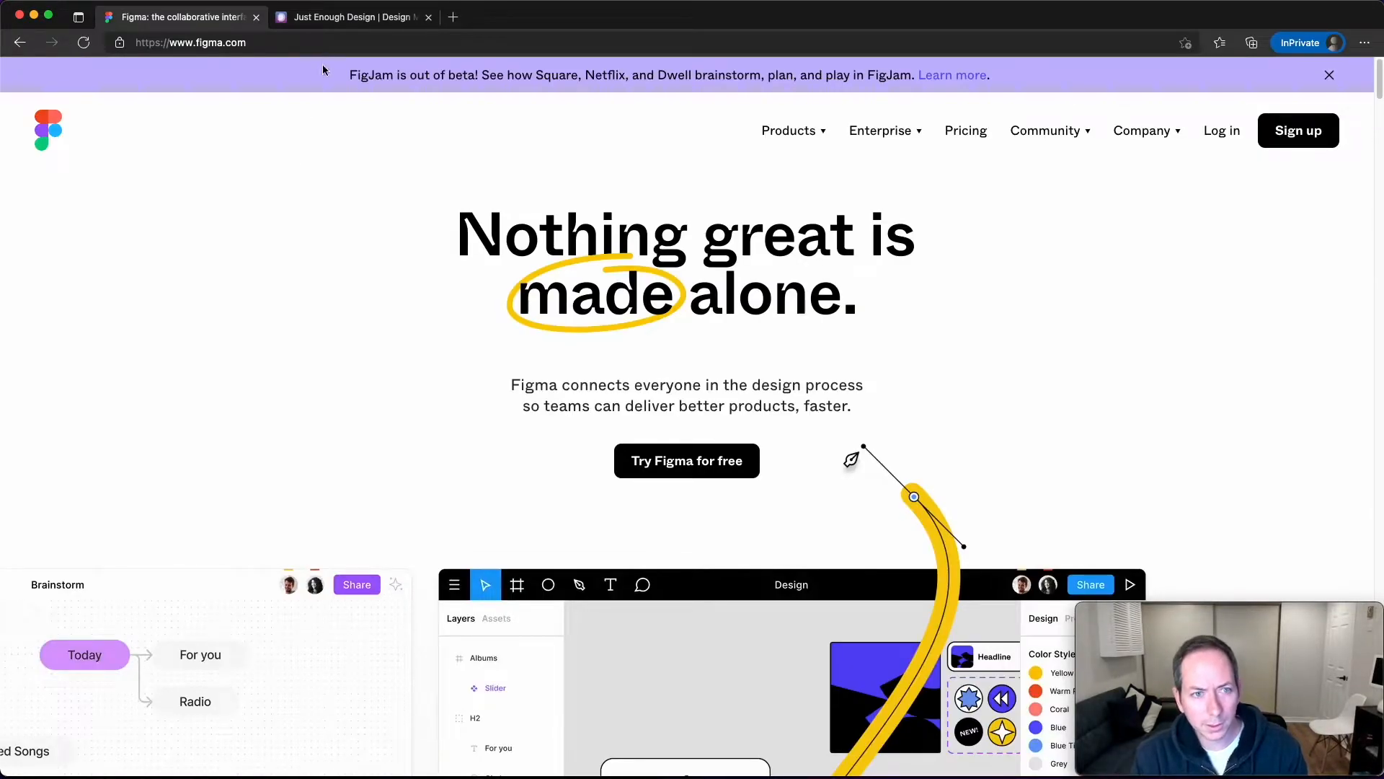
pyautogui.click(339, 22)
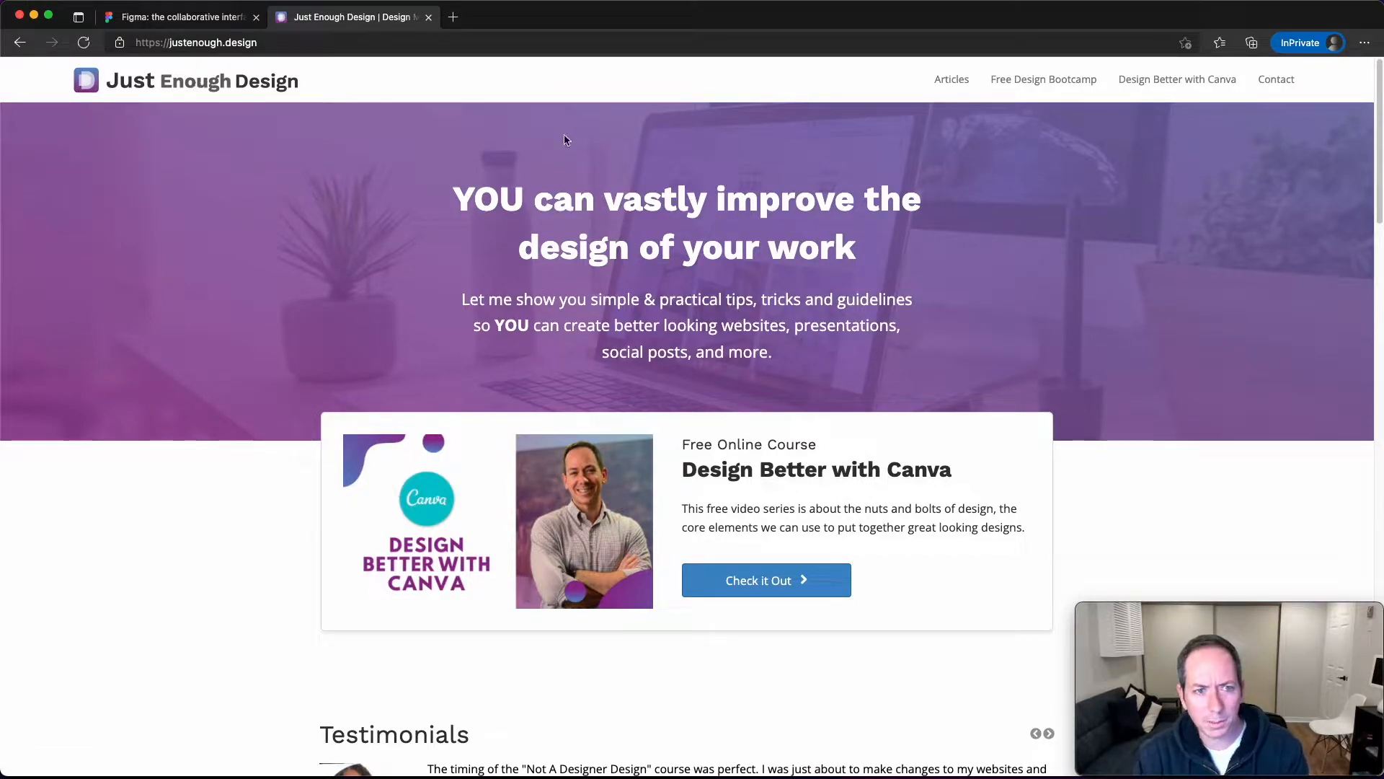
pyautogui.moveTo(8, 7); pyautogui.dragTo(53, 57)
pyautogui.moveTo(580, 70); pyautogui.dragTo(560, 49)
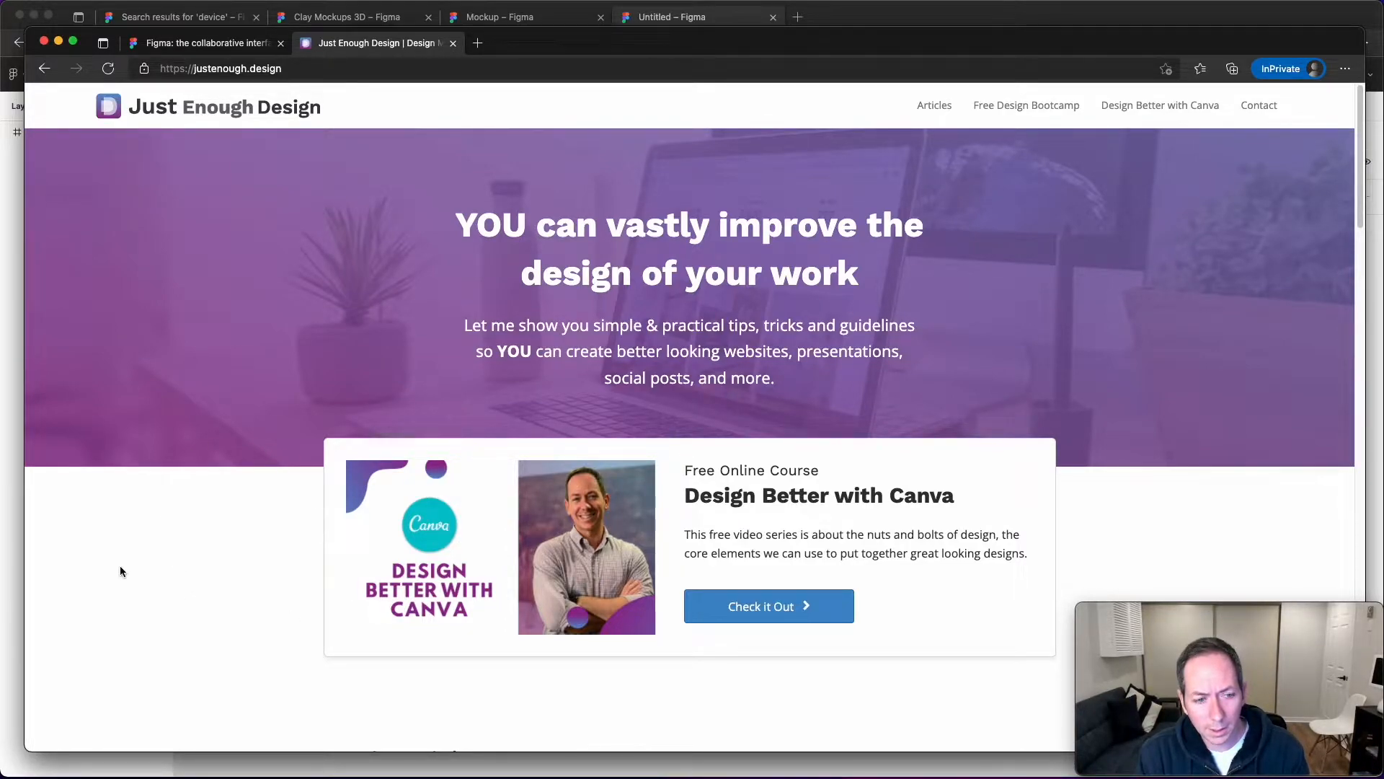
# Open the page's developer tools, narrow their pane and shorten the browser window to fit the page area to the Macbook Pro frame's proportions.
pyautogui.rightClick(191, 554)
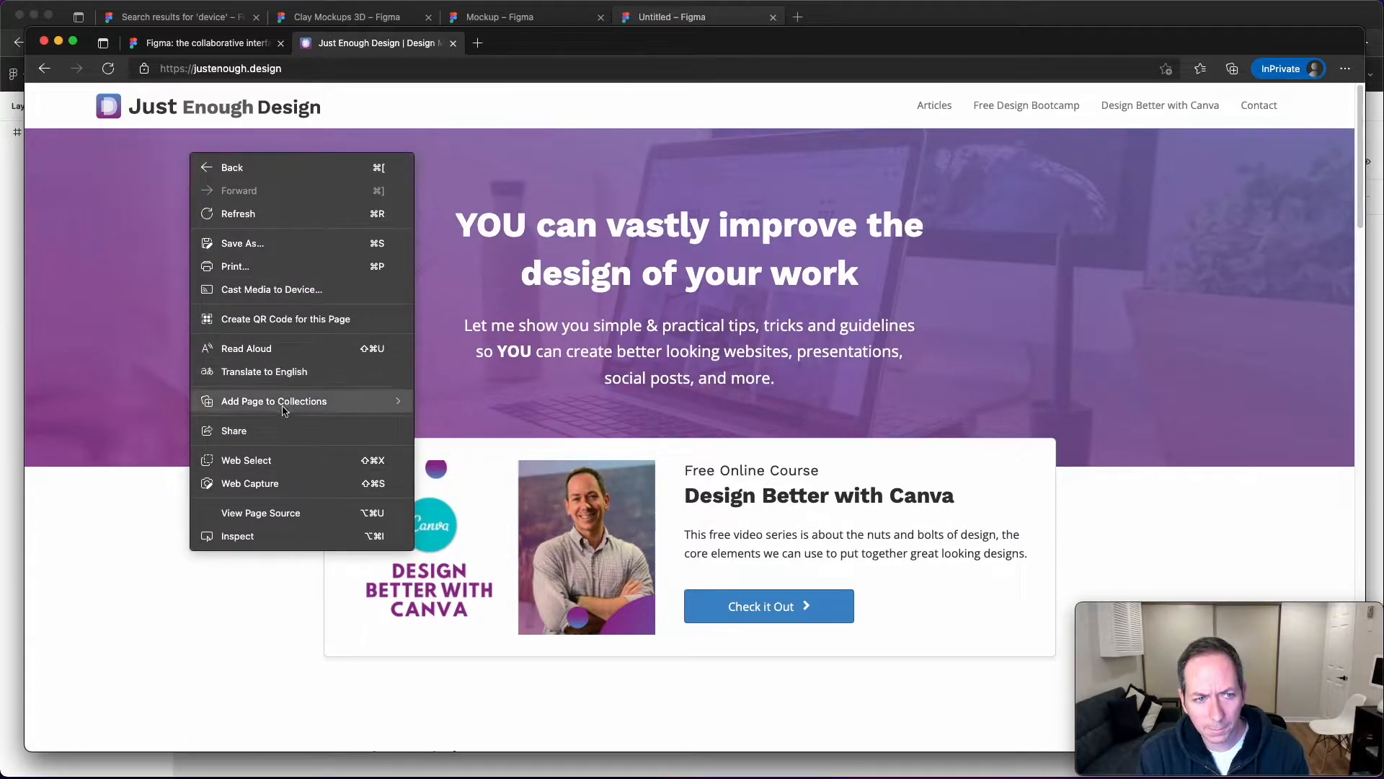
pyautogui.click(275, 539)
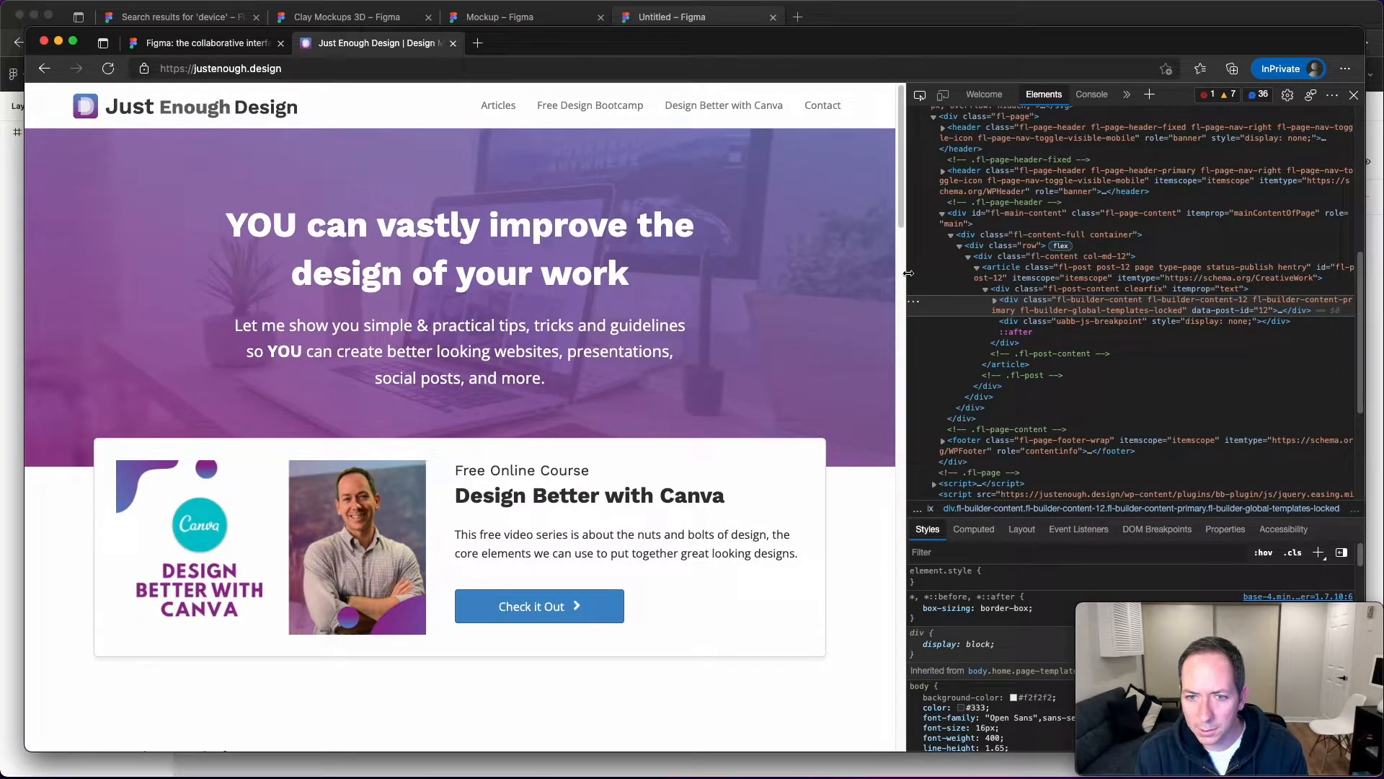
pyautogui.moveTo(908, 272); pyautogui.dragTo(949, 266)
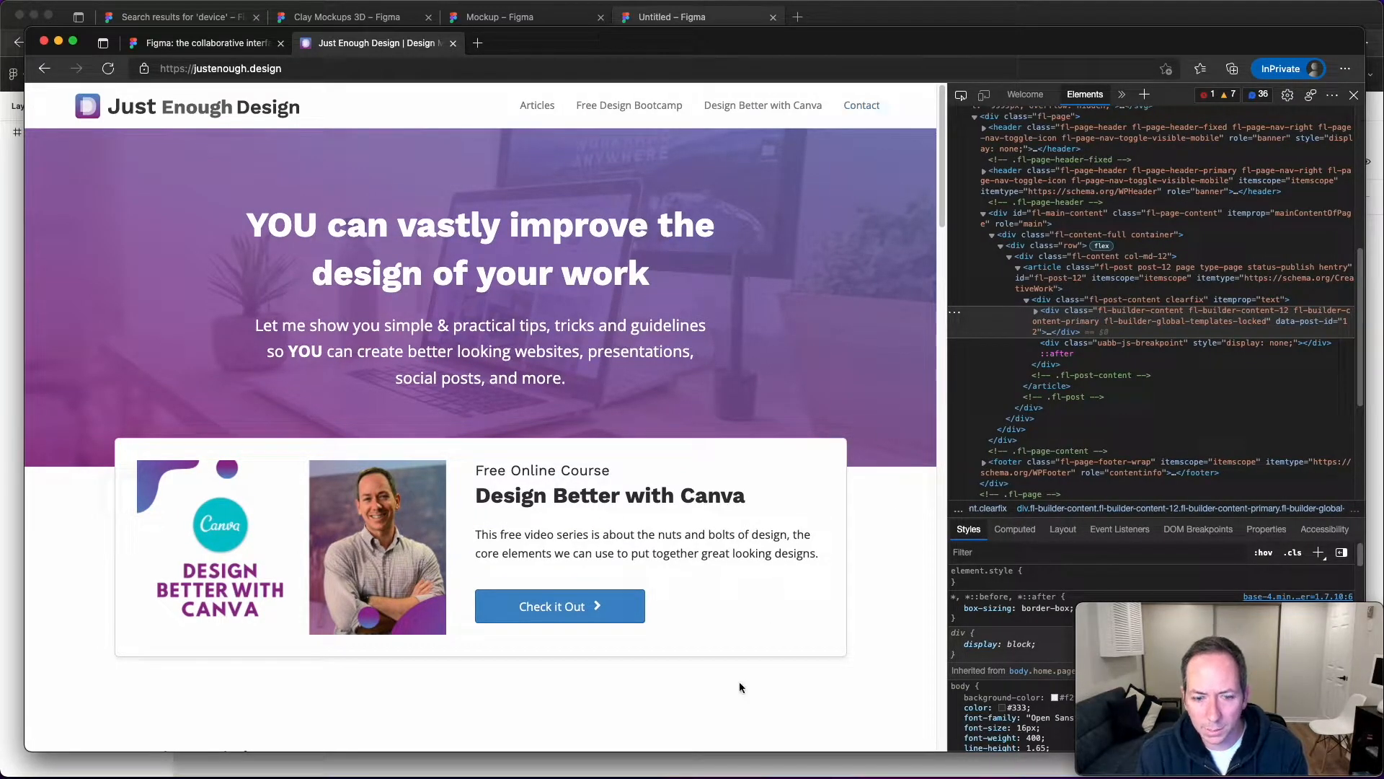
pyautogui.moveTo(762, 750); pyautogui.dragTo(776, 659)
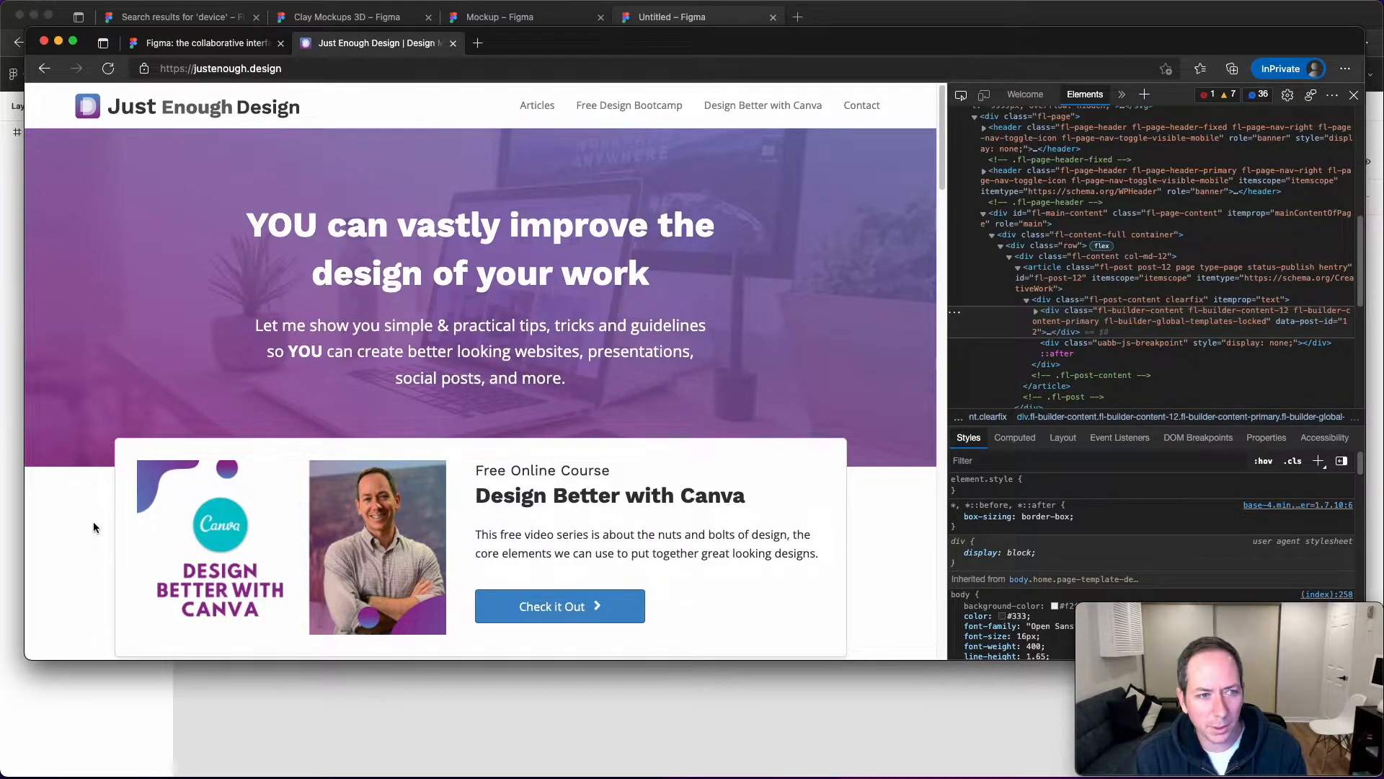
# Capture the visible web page area beside the developer tools as a screenshot and return to the Figma design file.
pyautogui.press('super+shift+4')
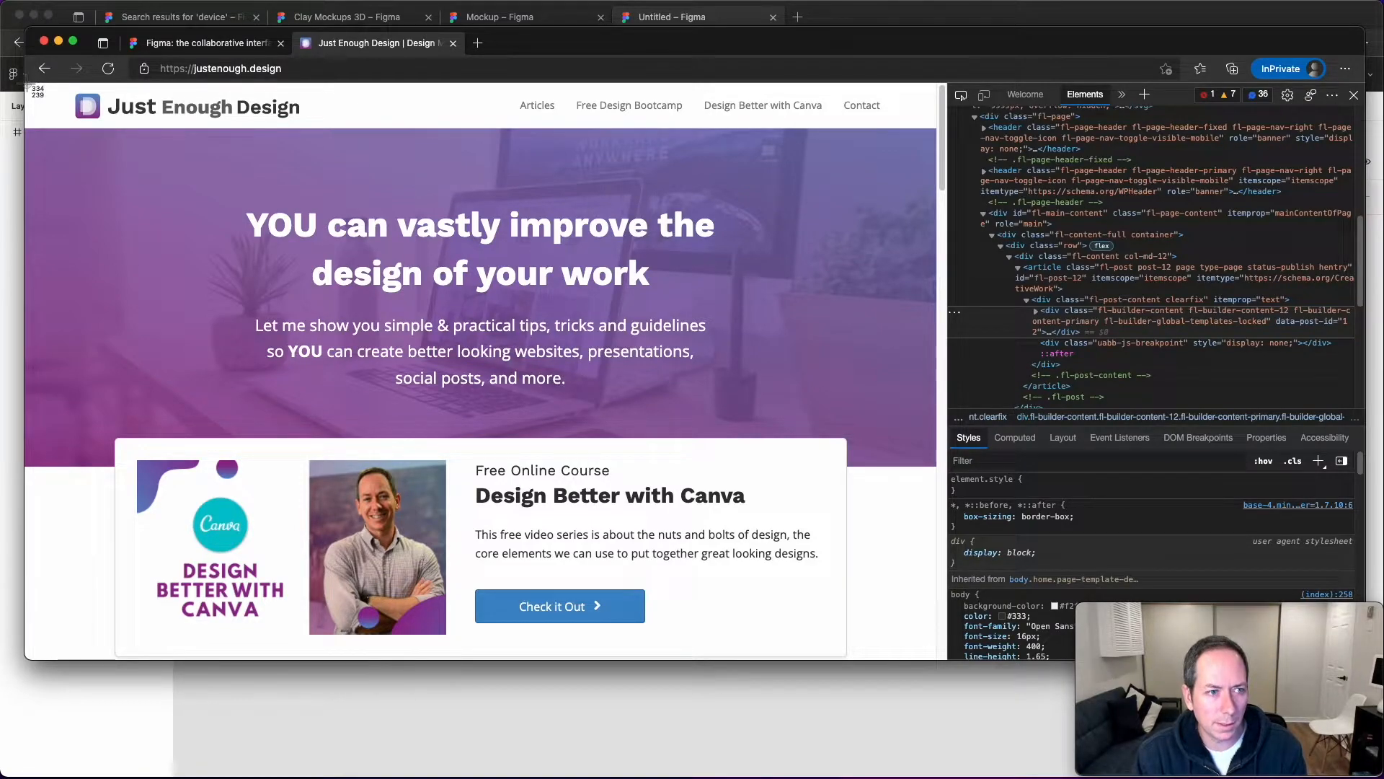
pyautogui.moveTo(28, 87); pyautogui.dragTo(948, 659)
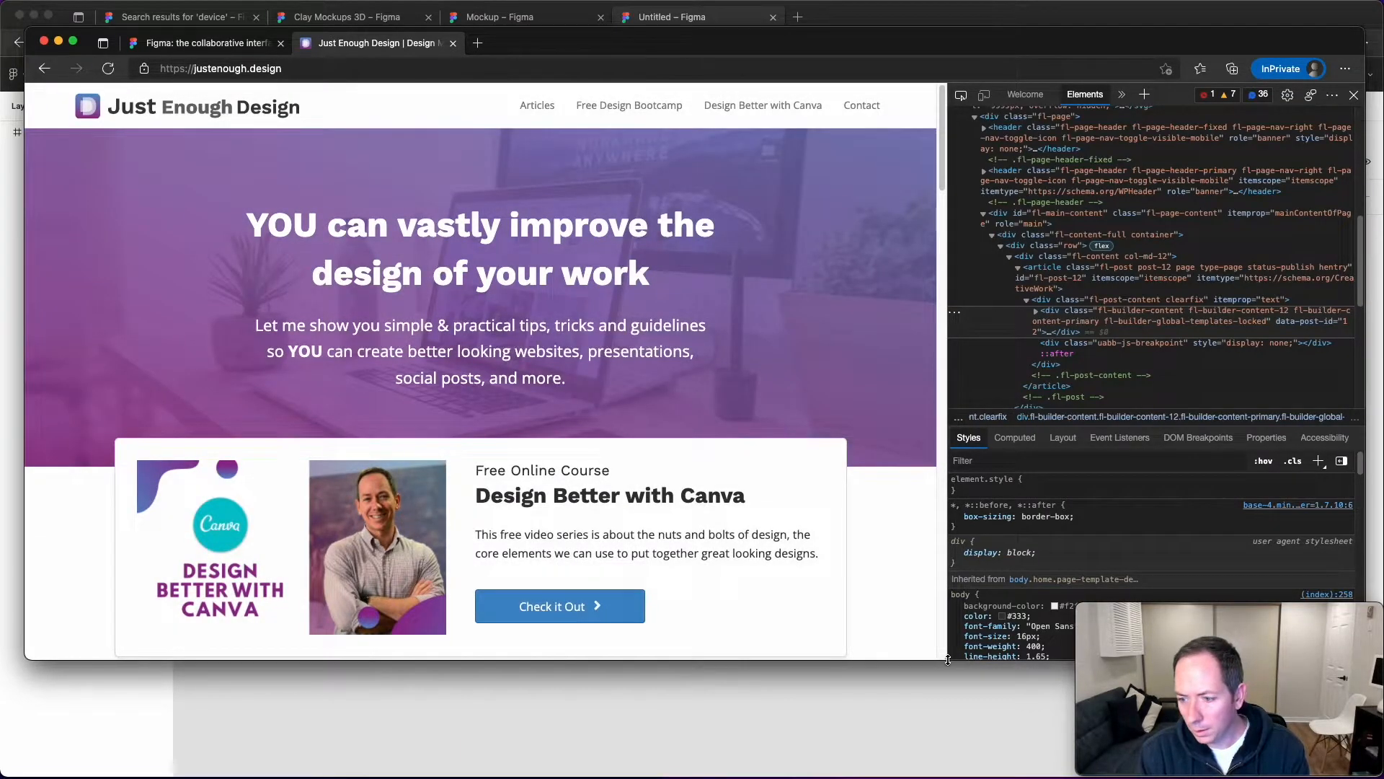
pyautogui.click(871, 18)
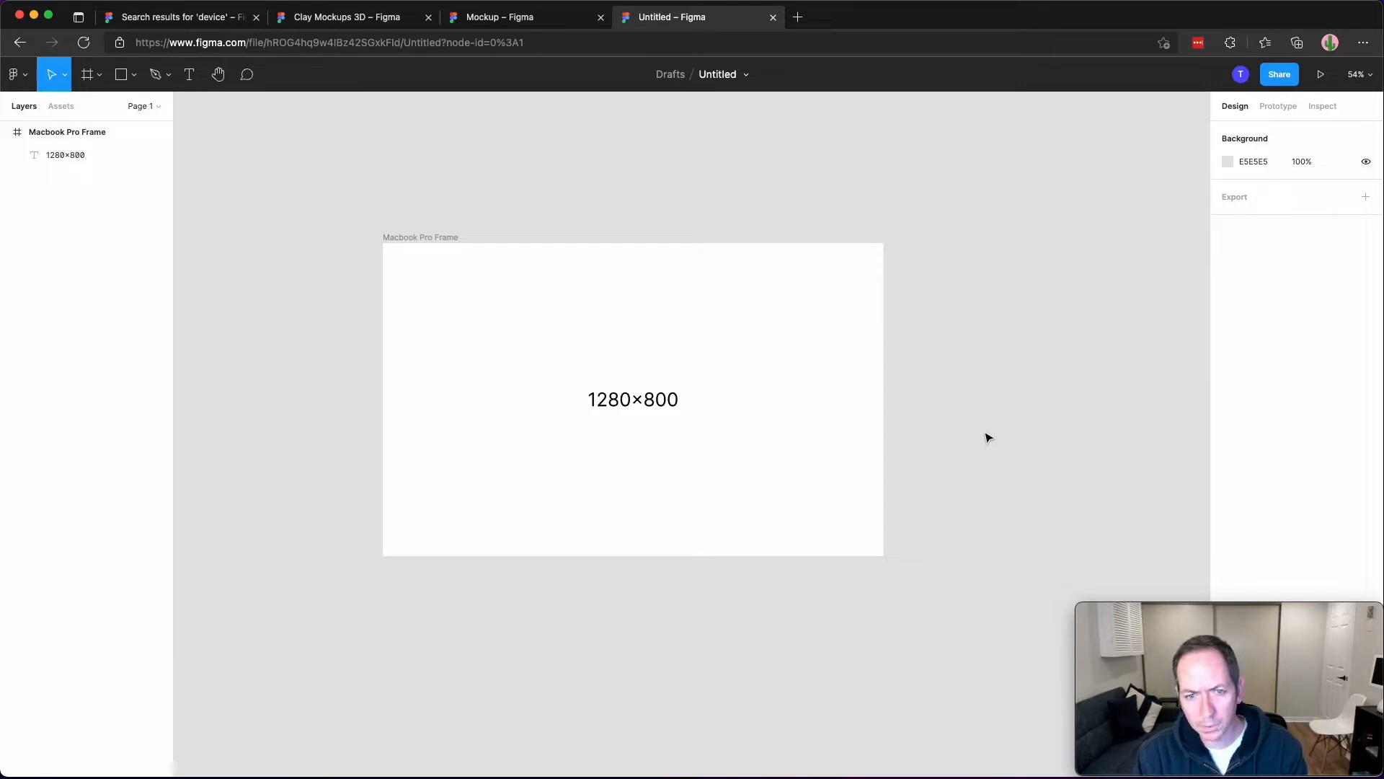
# Place the captured website screenshot inside the Macbook Pro frame and align it to cover the whole frame.
pyautogui.moveTo(988, 341); pyautogui.dragTo(1041, 457)
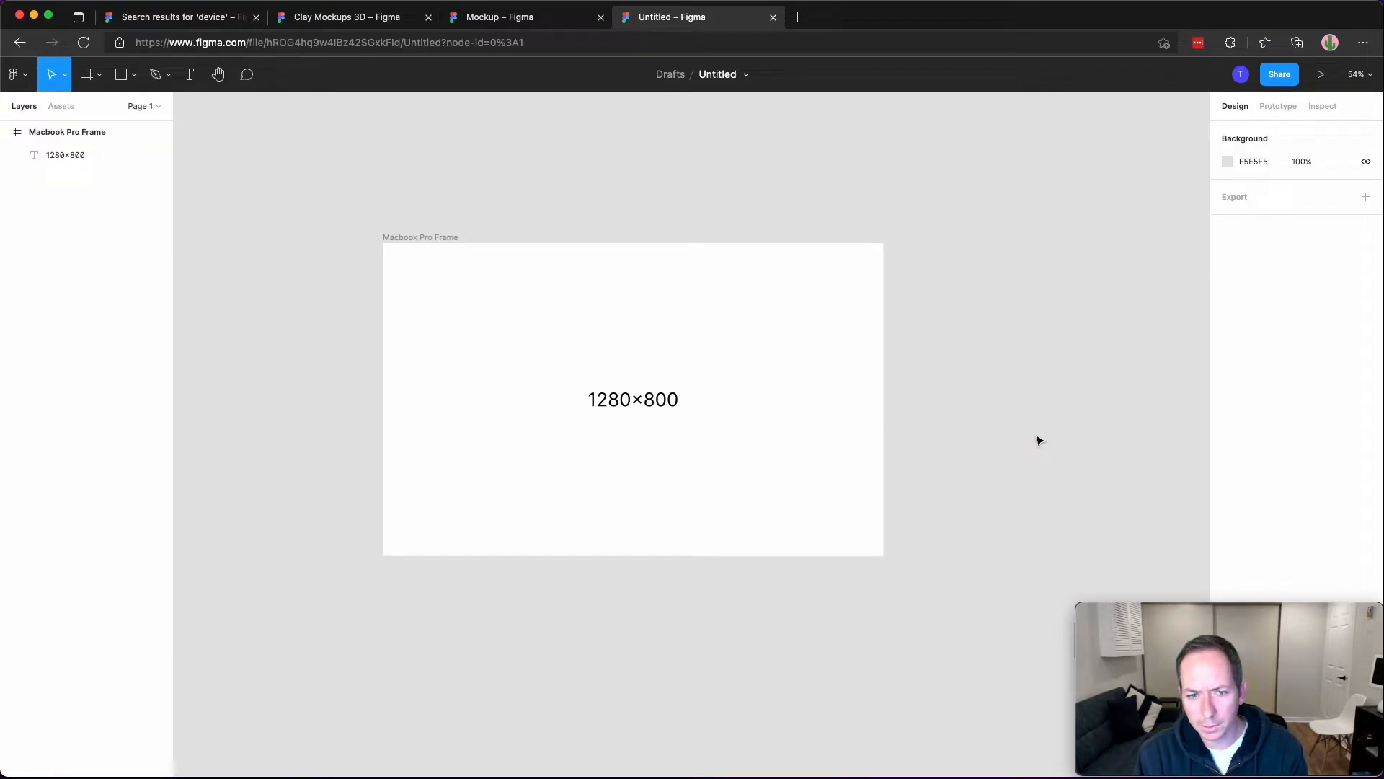
pyautogui.moveTo(937, 776); pyautogui.dragTo(727, 400)
pyautogui.moveTo(668, 358); pyautogui.dragTo(566, 341)
pyautogui.click(865, 593)
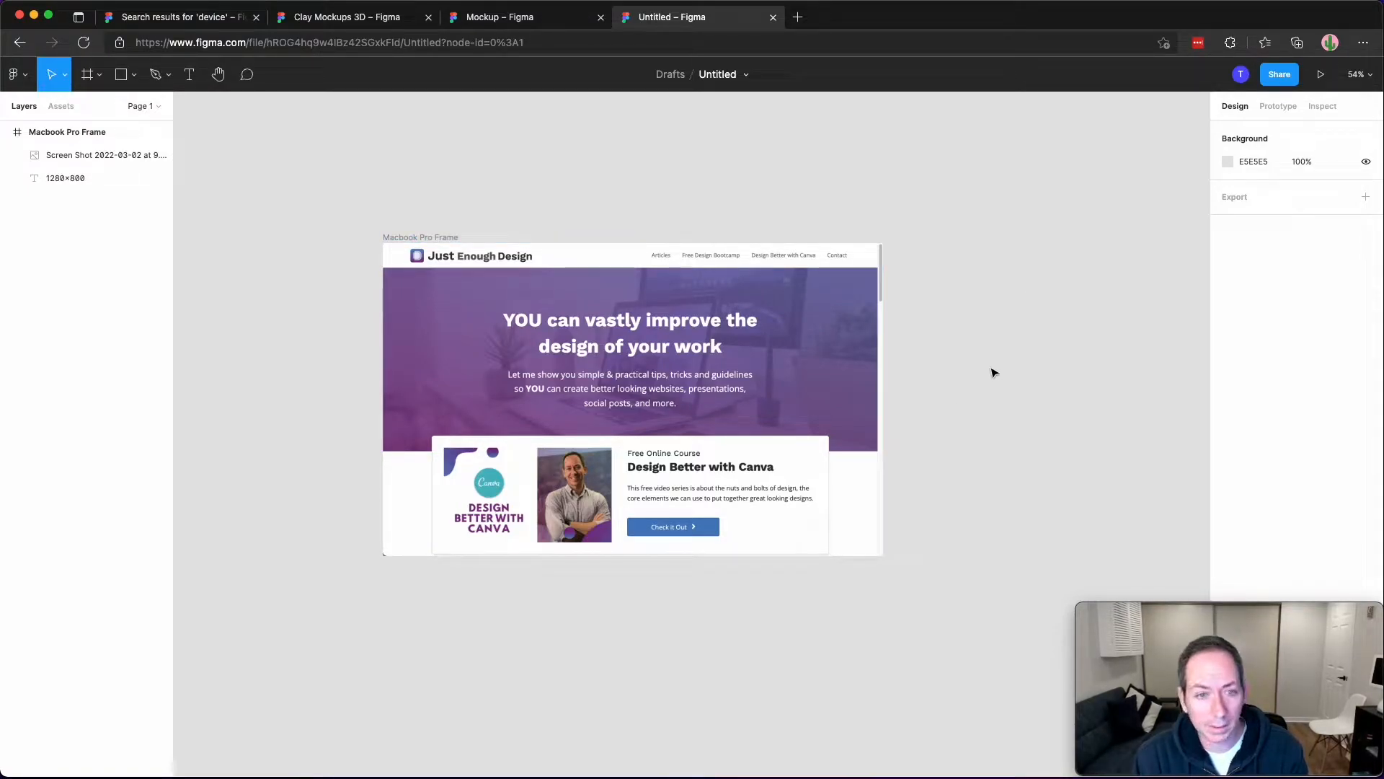
pyautogui.moveTo(649, 164); pyautogui.dragTo(685, 169)
pyautogui.click(463, 242)
pyautogui.rightClick(464, 242)
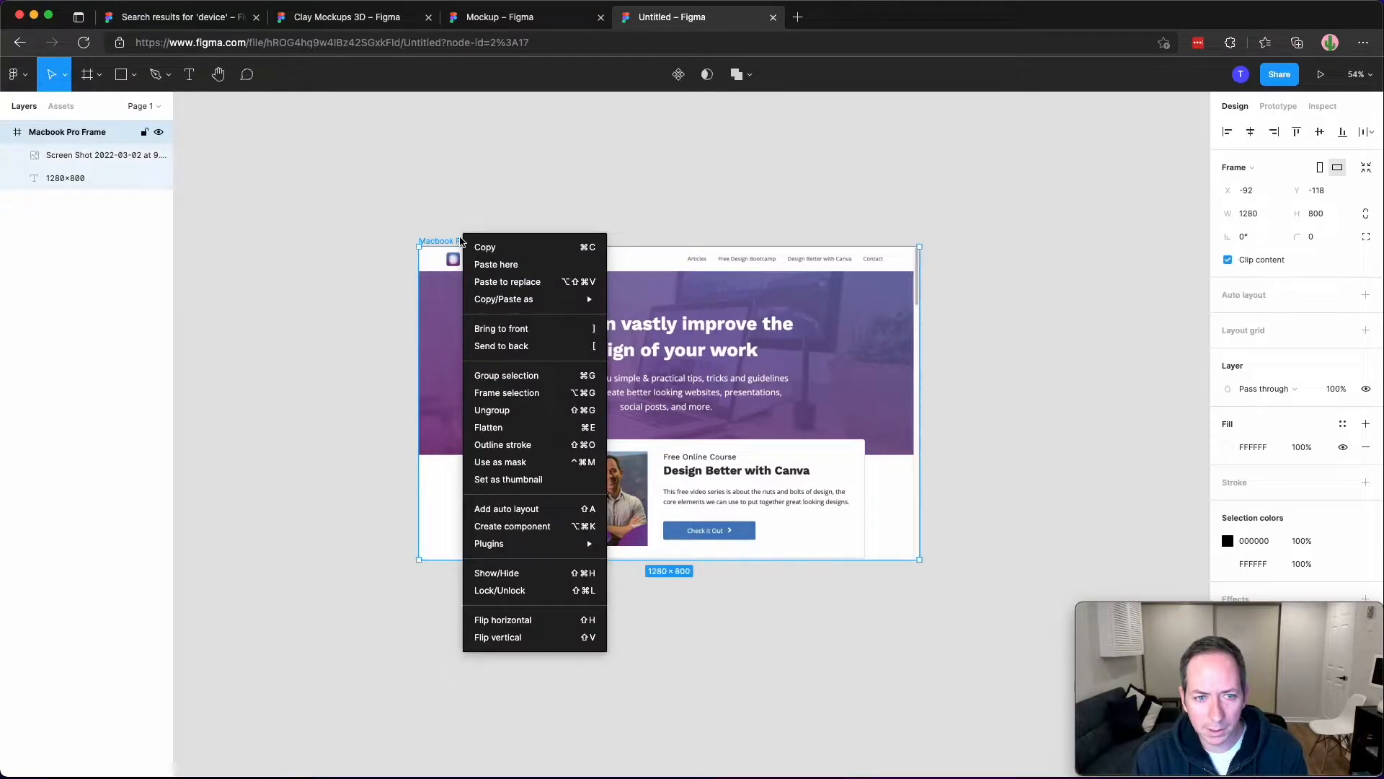
pyautogui.click(347, 373)
pyautogui.click(346, 374)
pyautogui.moveTo(324, 413); pyautogui.dragTo(427, 393)
pyautogui.click(520, 216)
pyautogui.moveTo(944, 444); pyautogui.dragTo(916, 437)
pyautogui.press('Escape')
# Move the website screenshot out below the Macbook Pro frame and place it back over the frame.
pyautogui.doubleClick(642, 372)
pyautogui.moveTo(586, 262); pyautogui.dragTo(593, 624)
pyautogui.click(672, 333)
pyautogui.click(763, 360)
pyautogui.click(588, 384)
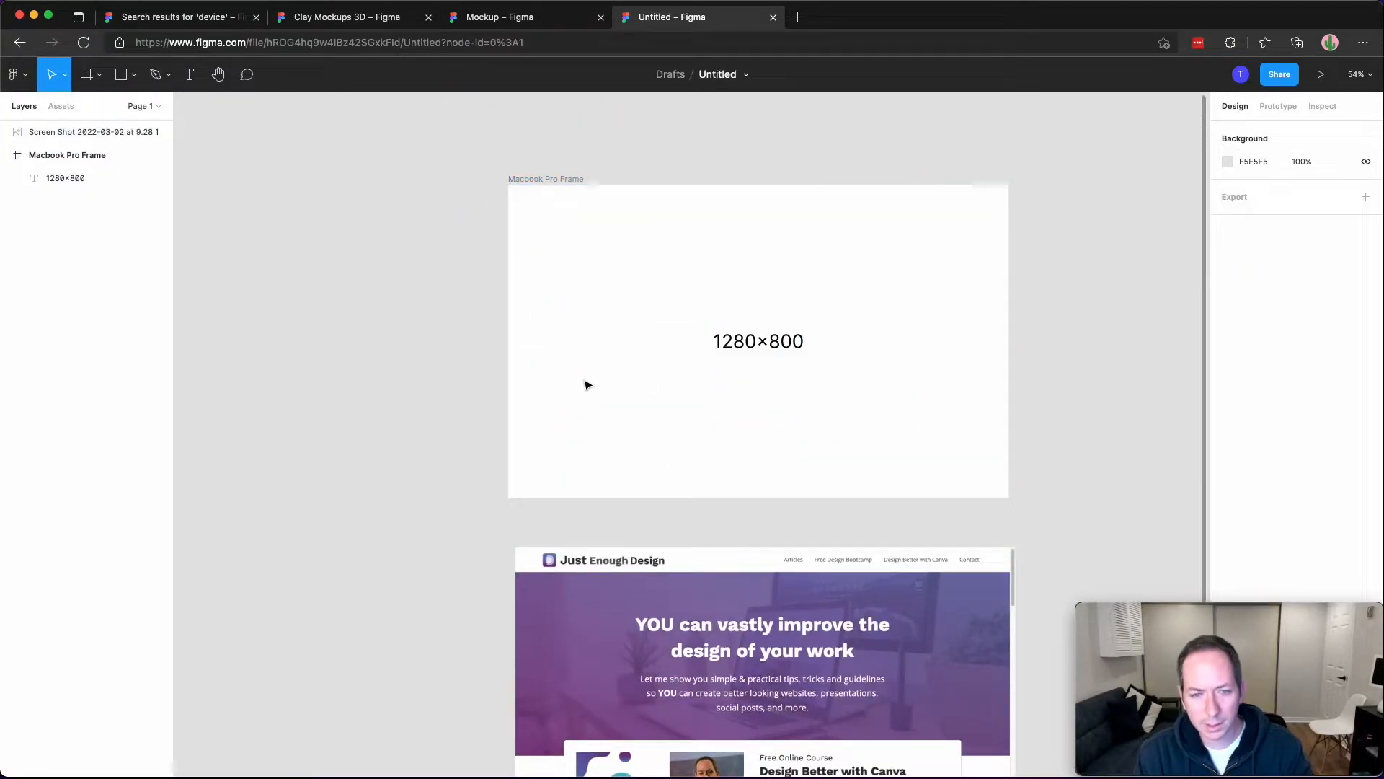
pyautogui.press('super+z')
pyautogui.click(436, 561)
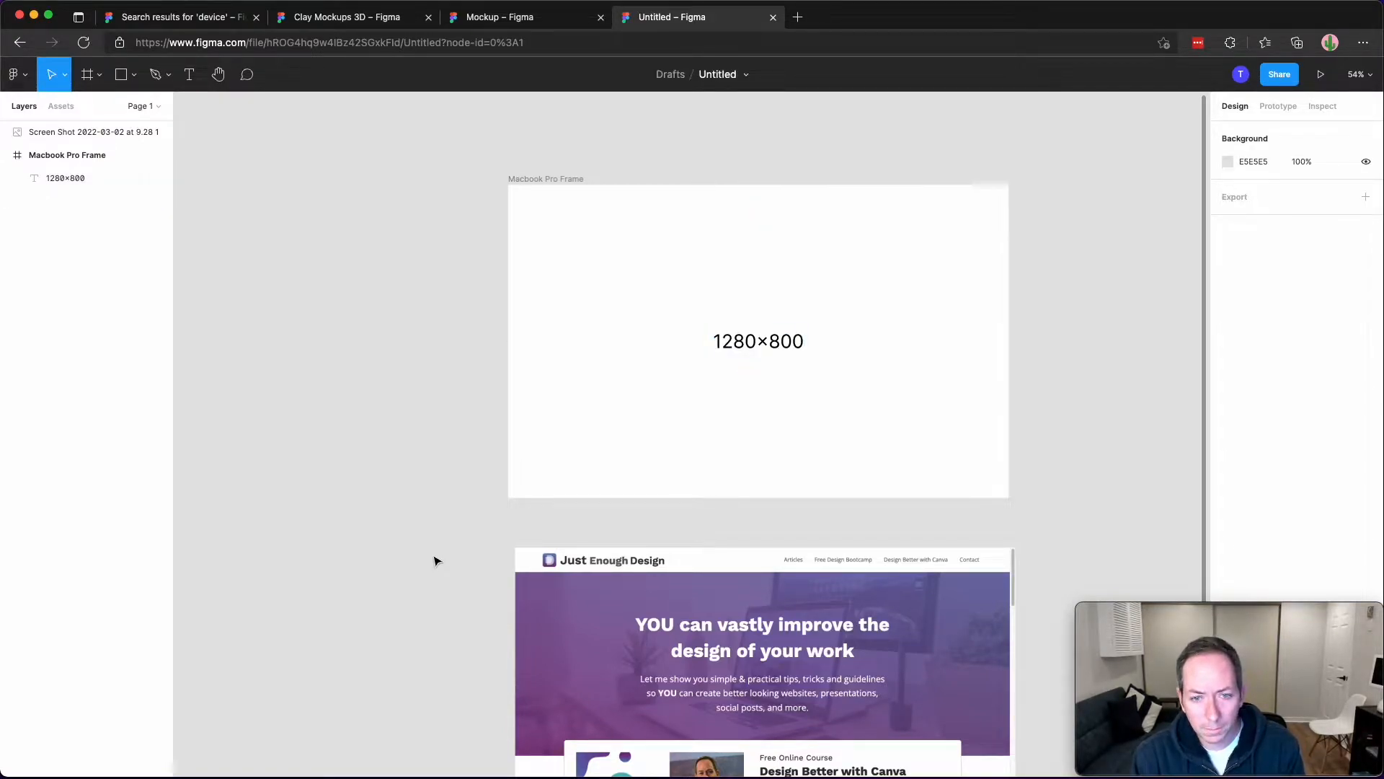
pyautogui.moveTo(546, 593); pyautogui.dragTo(531, 226)
pyautogui.click(383, 315)
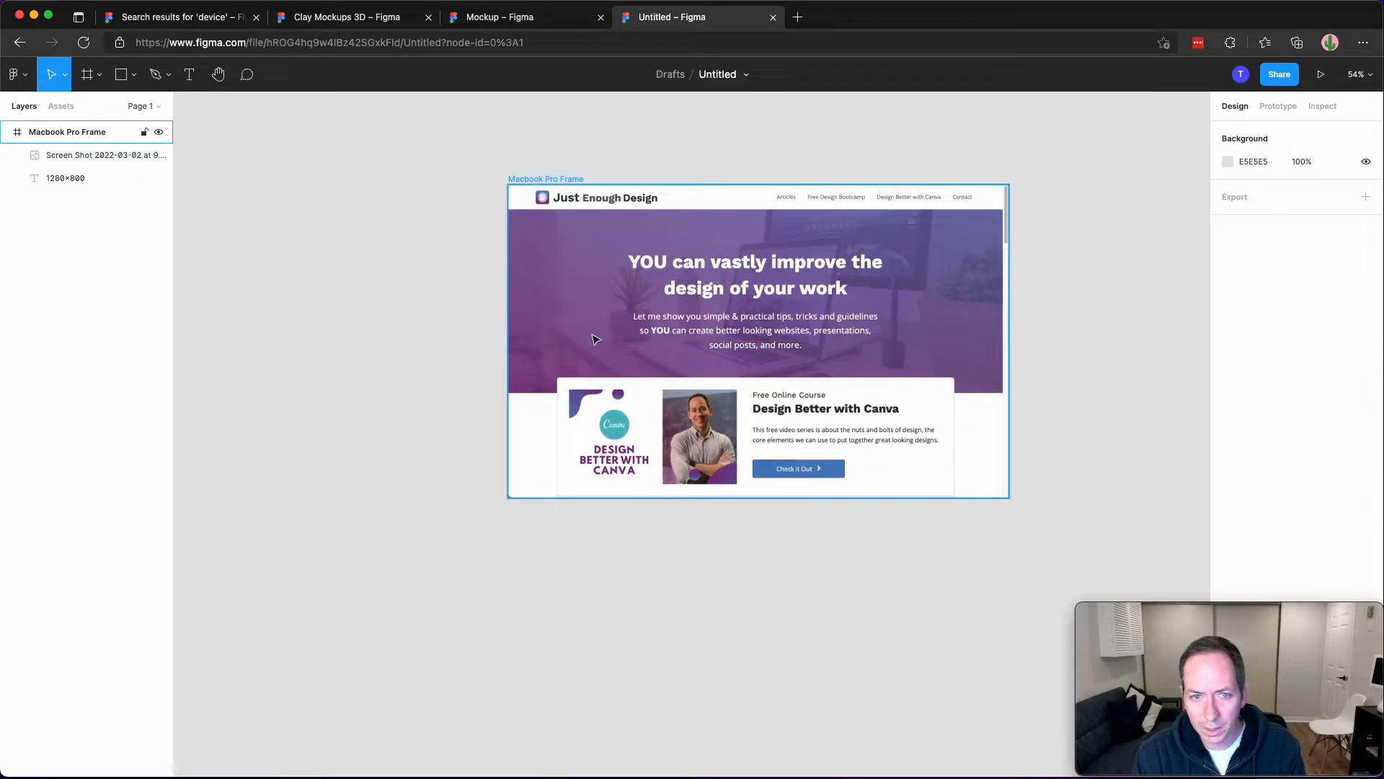
# Select the Macbook Pro frame and move it together with its screenshot to about X -260, Y -223.
pyautogui.moveTo(556, 594); pyautogui.dragTo(463, 615)
pyautogui.click(472, 203)
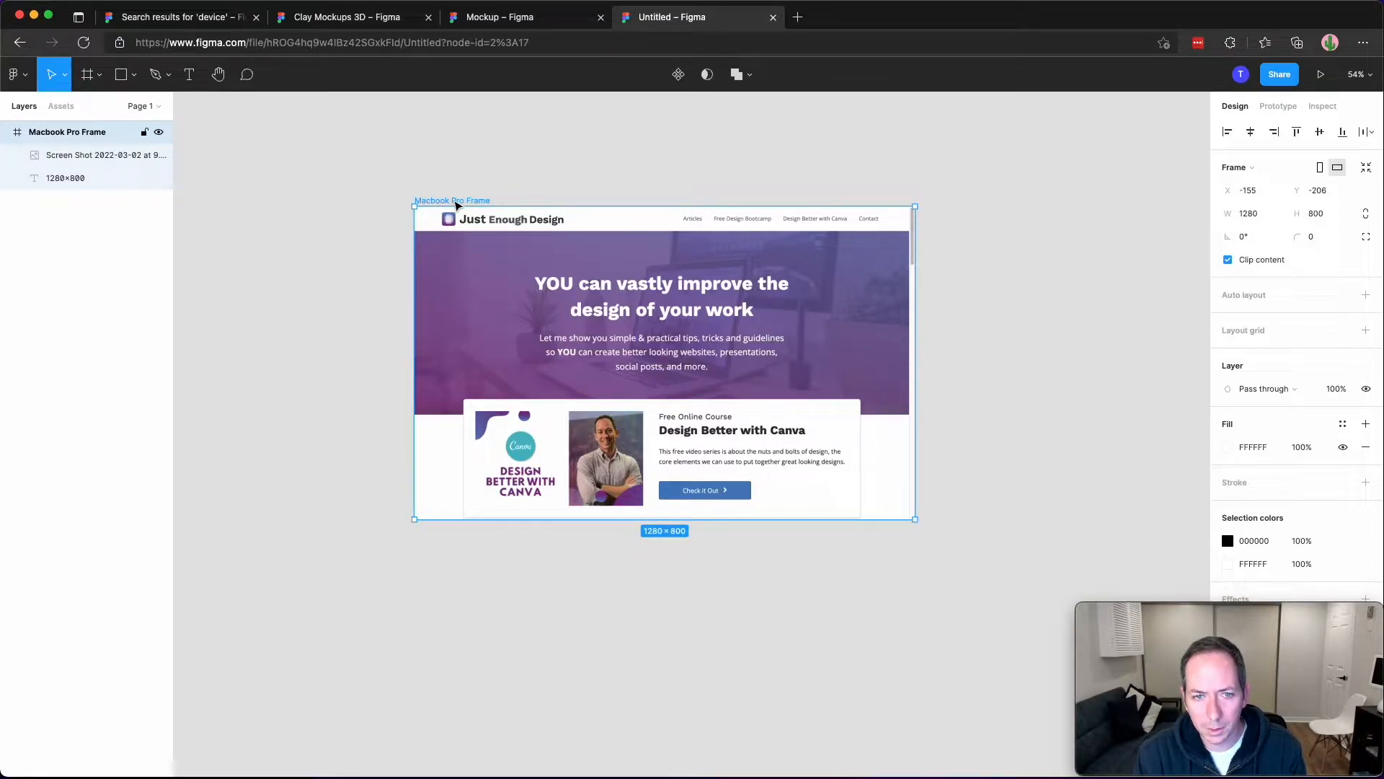
pyautogui.click(546, 165)
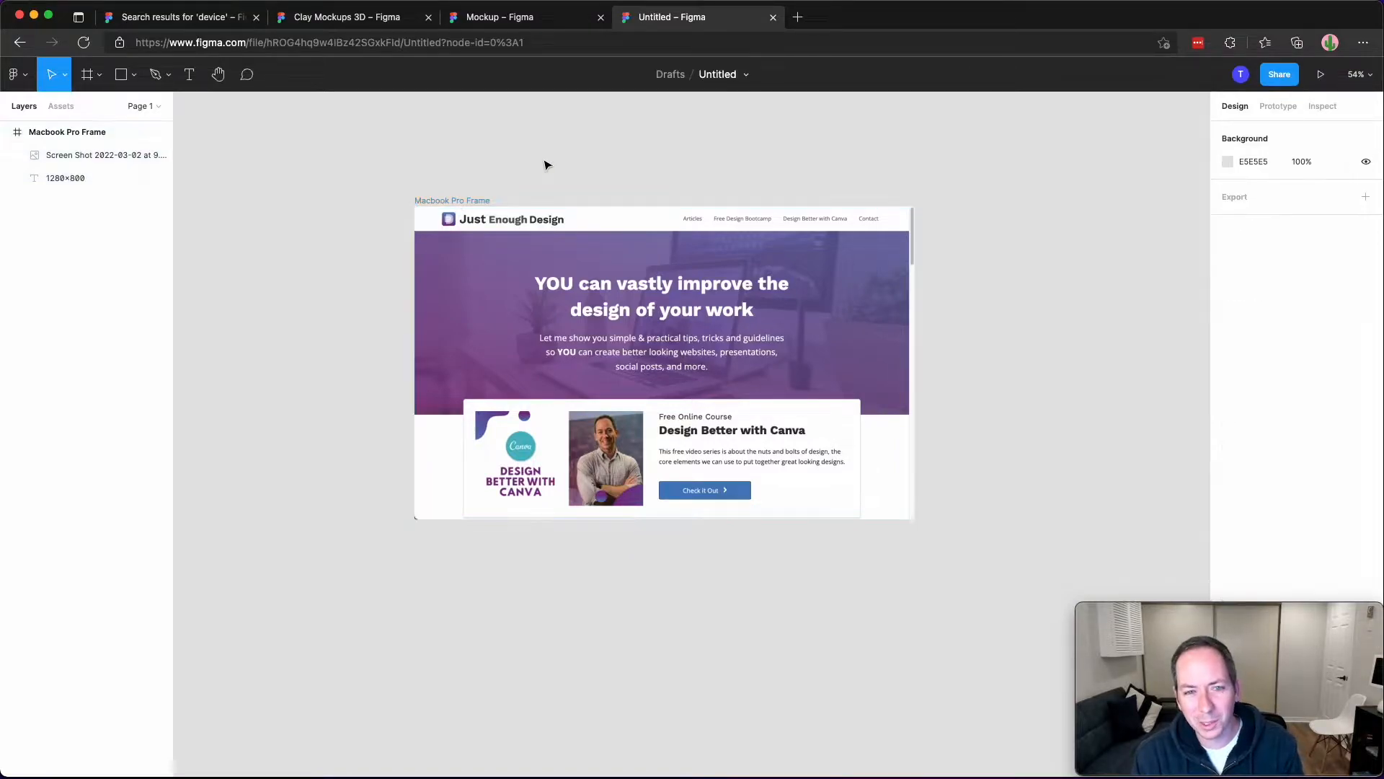
pyautogui.click(476, 202)
pyautogui.click(531, 166)
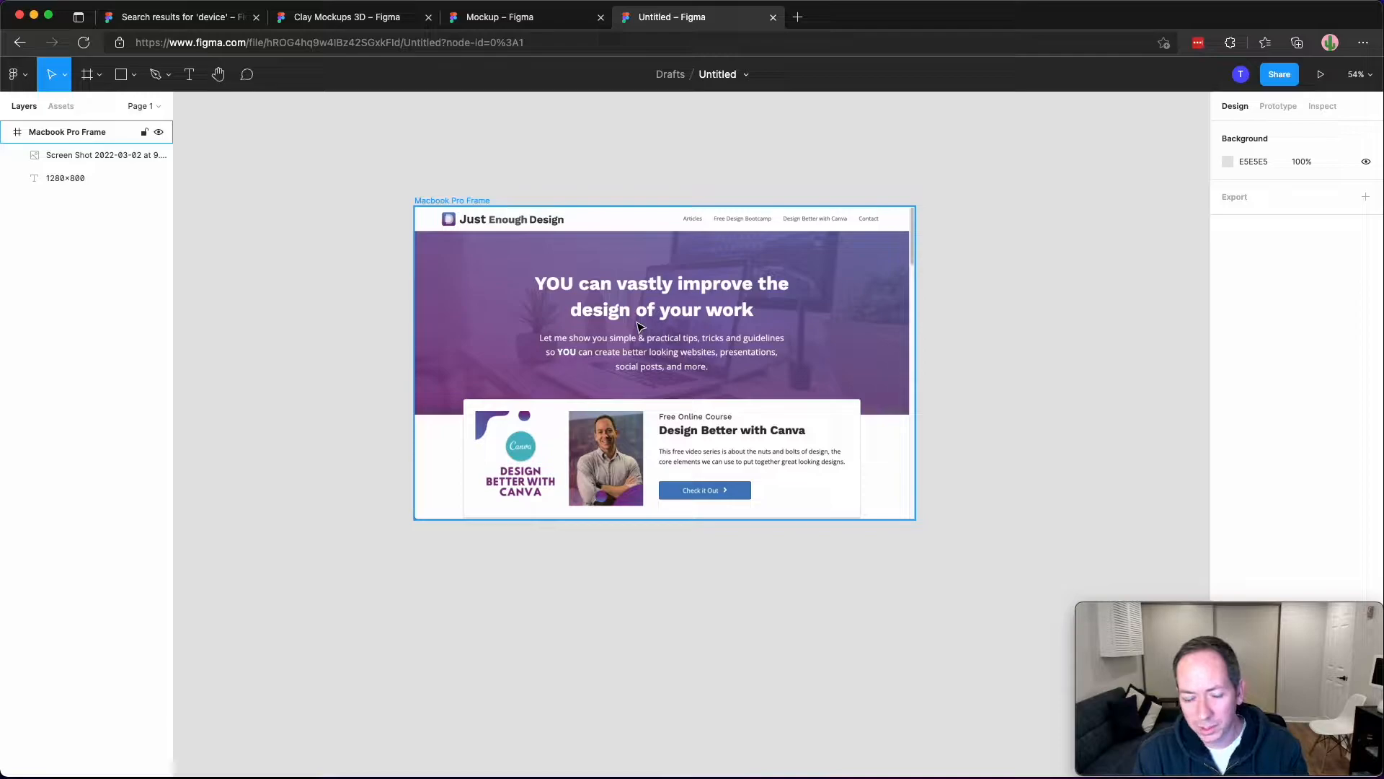
pyautogui.click(636, 300)
pyautogui.moveTo(618, 328); pyautogui.dragTo(580, 348)
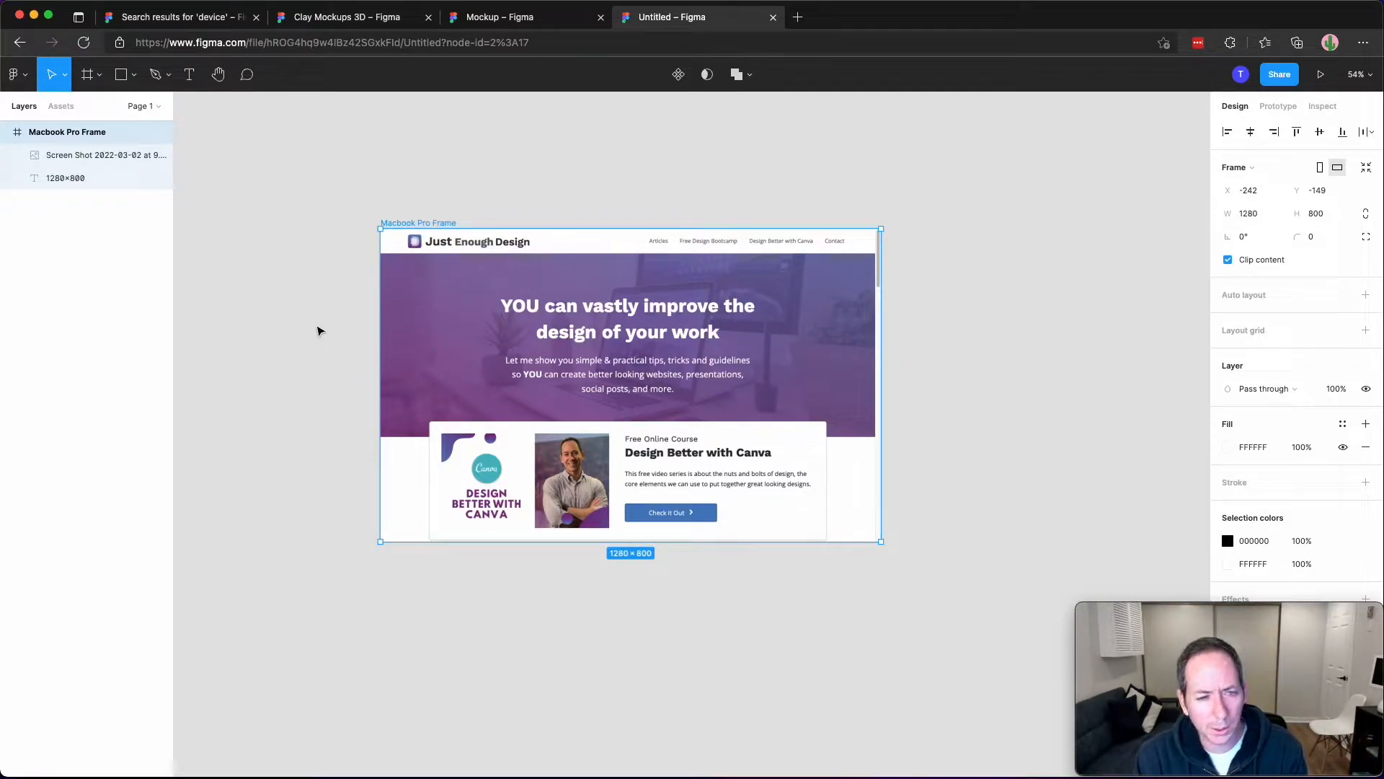
pyautogui.click(289, 224)
pyautogui.moveTo(524, 322); pyautogui.dragTo(517, 293)
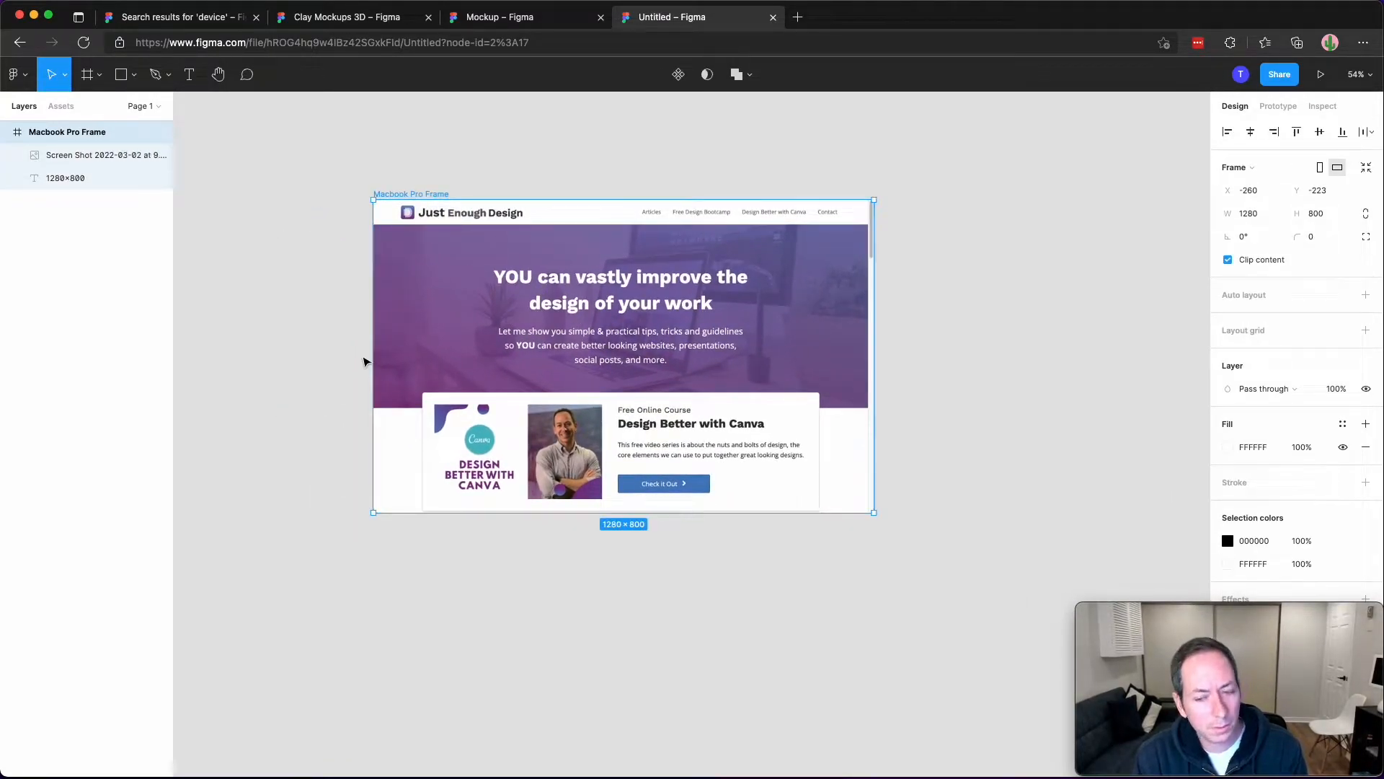
# Select the screenshot nested inside the Macbook Pro frame and view its image fill settings.
pyautogui.doubleClick(393, 302)
pyautogui.moveTo(501, 317)
pyautogui.mouseDown()
pyautogui.moveTo(546, 334)
pyautogui.moveTo(551, 361)
pyautogui.moveTo(559, 341)
pyautogui.moveTo(533, 364)
pyautogui.moveTo(560, 352)
pyautogui.moveTo(496, 319)
pyautogui.mouseUp()
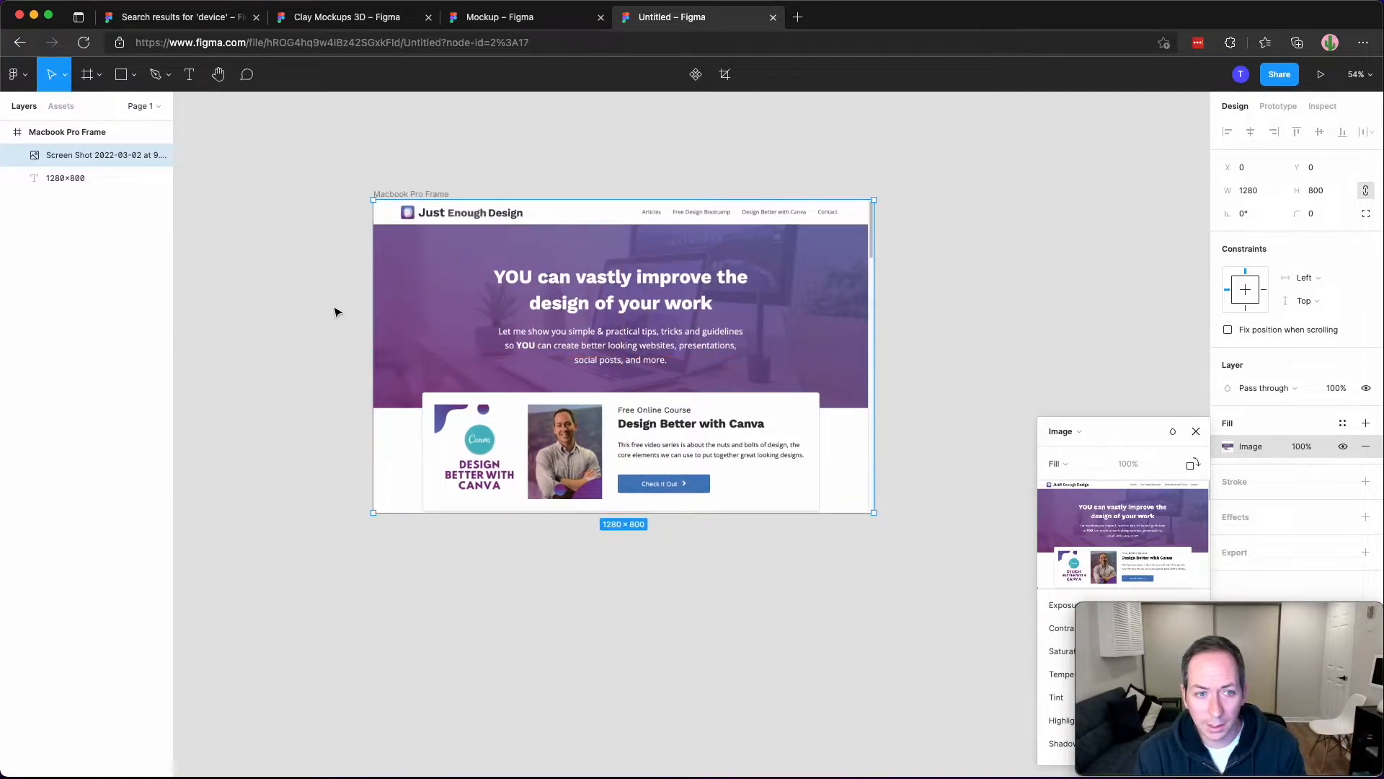
pyautogui.click(452, 166)
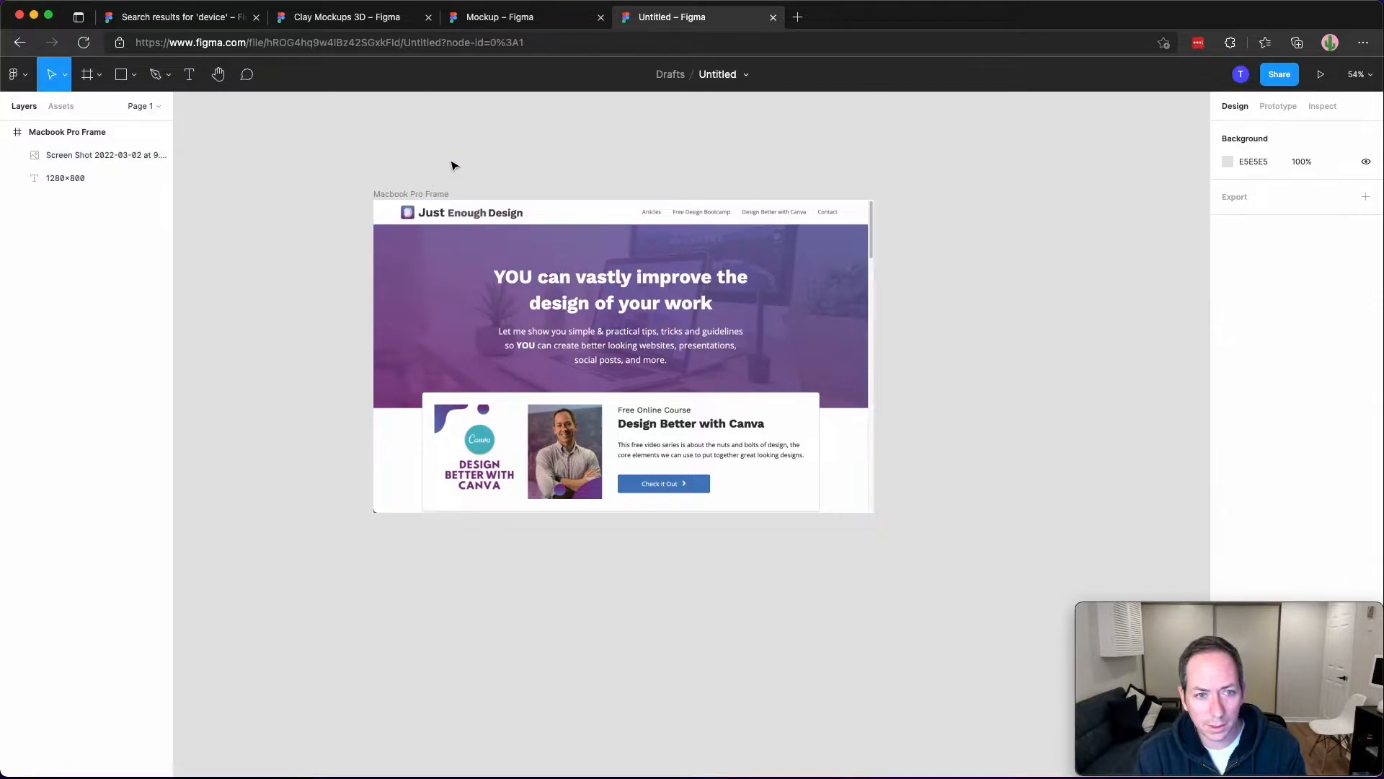
# Try offsetting the nested screenshot layer to about X 289, Y 142 within the Macbook Pro frame, and undo the move.
pyautogui.click(49, 137)
pyautogui.click(6, 132)
pyautogui.click(6, 132)
pyautogui.click(72, 161)
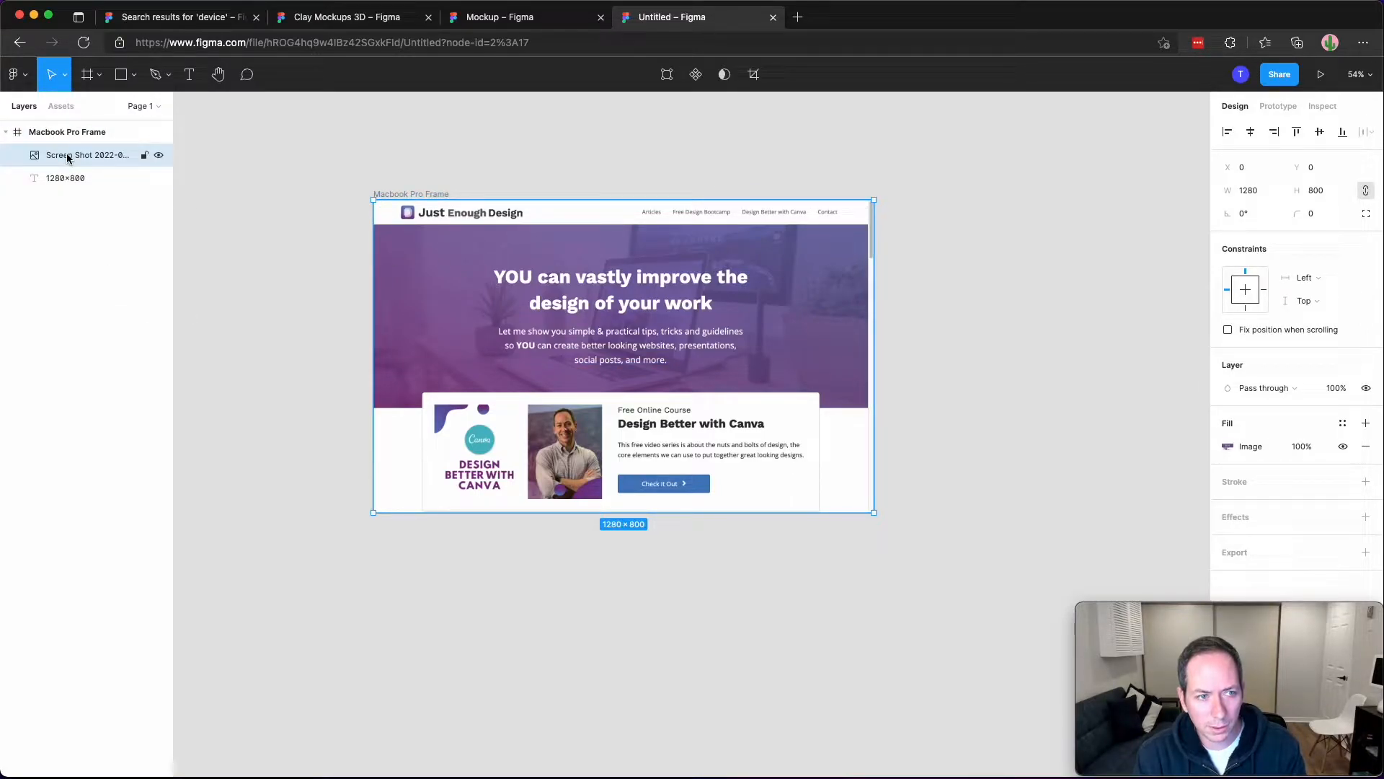
pyautogui.moveTo(464, 247); pyautogui.dragTo(577, 303)
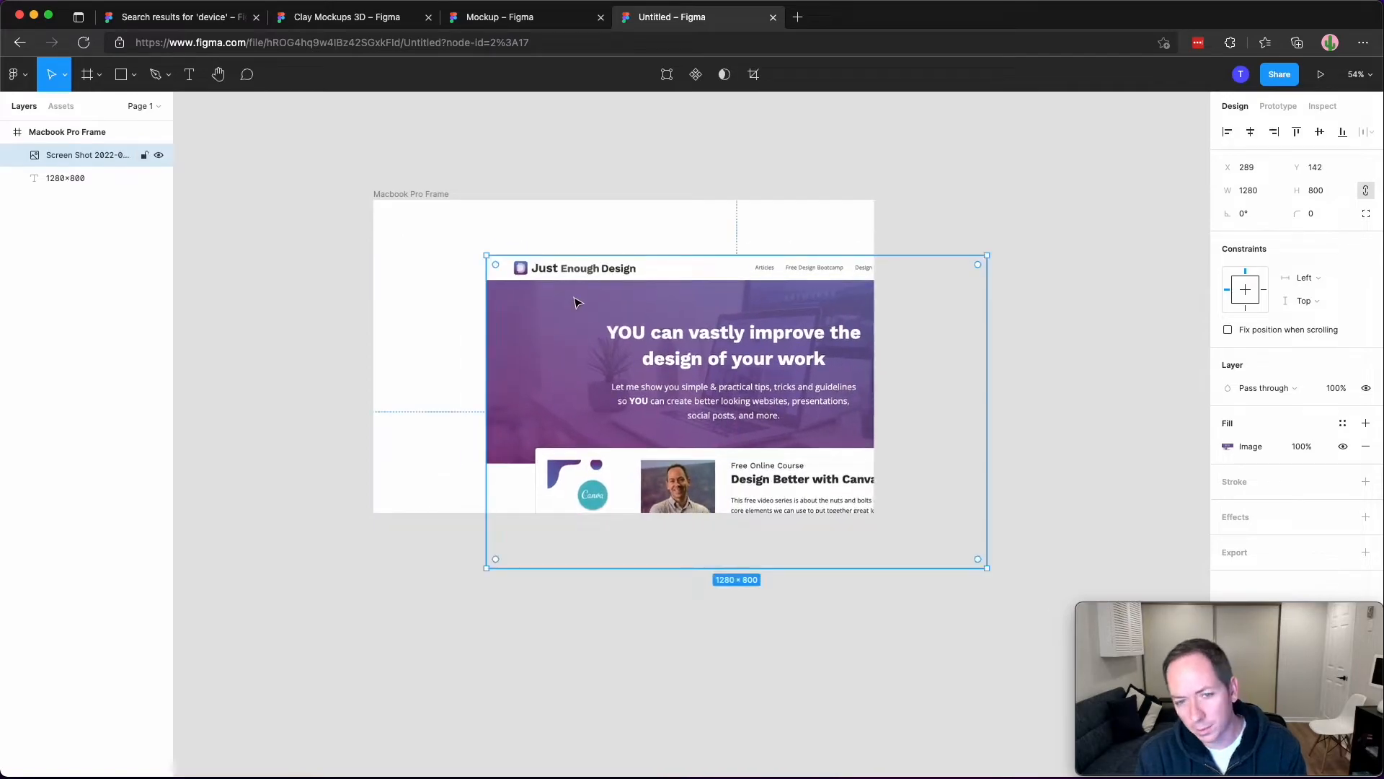
pyautogui.press('super+z')
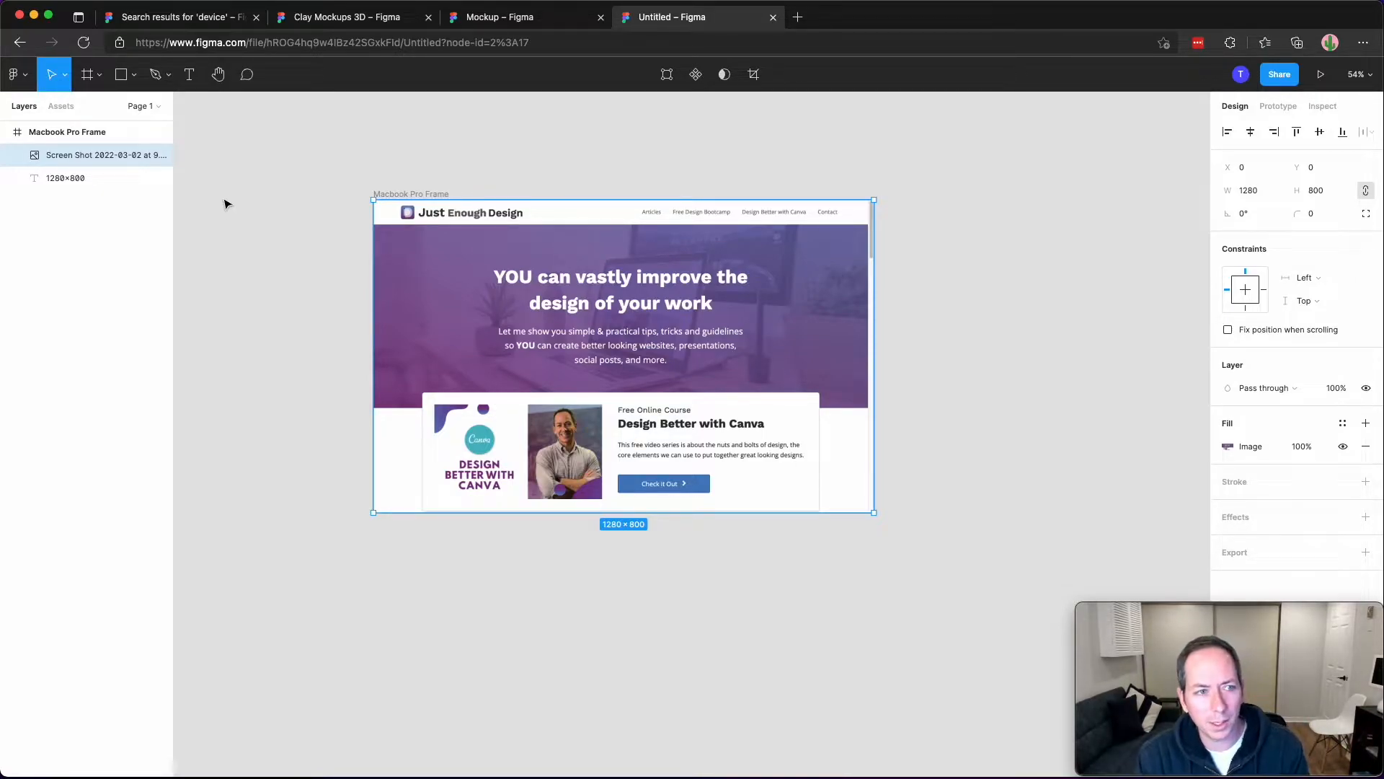
pyautogui.click(245, 273)
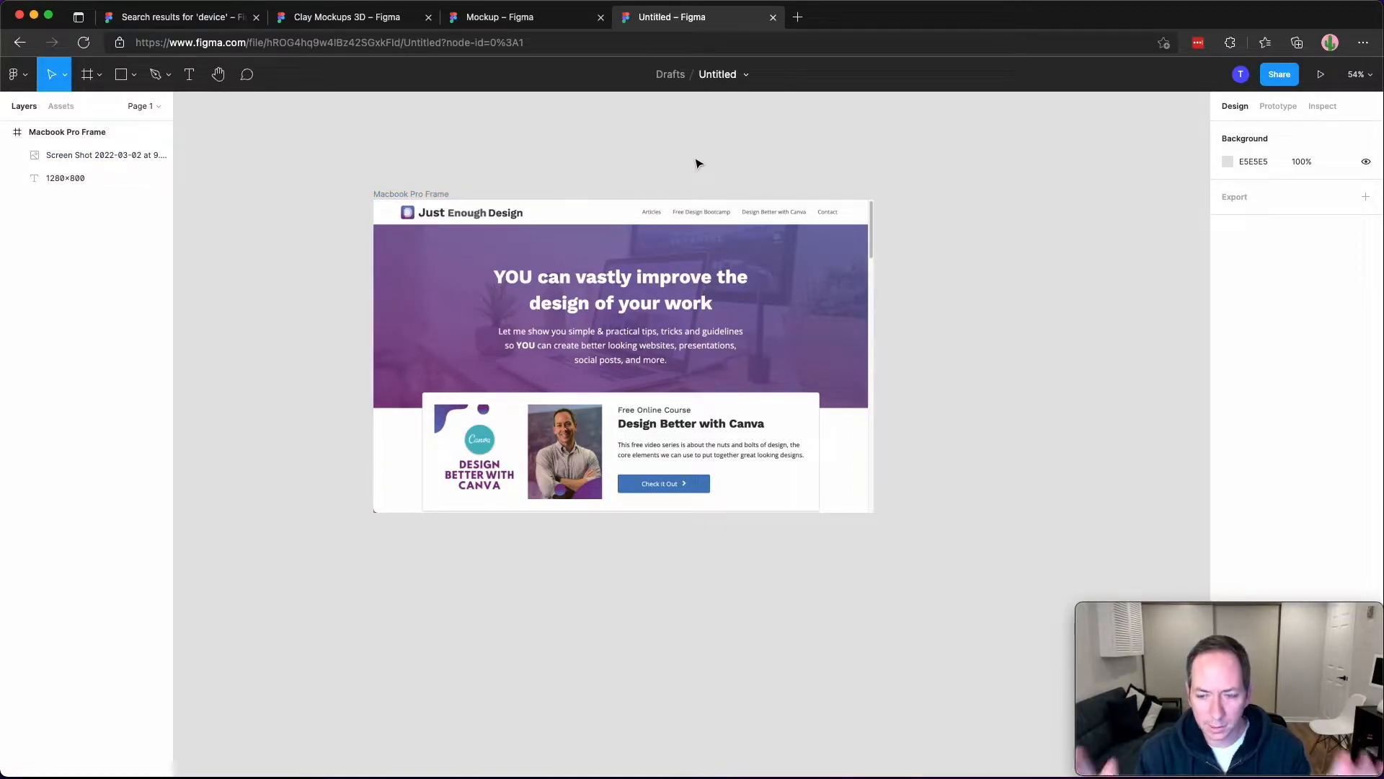
# Run the Clay Mockups 3D plugin on the Macbook Pro frame and move its window higher on the canvas.
pyautogui.scroll(2, 570, 168)
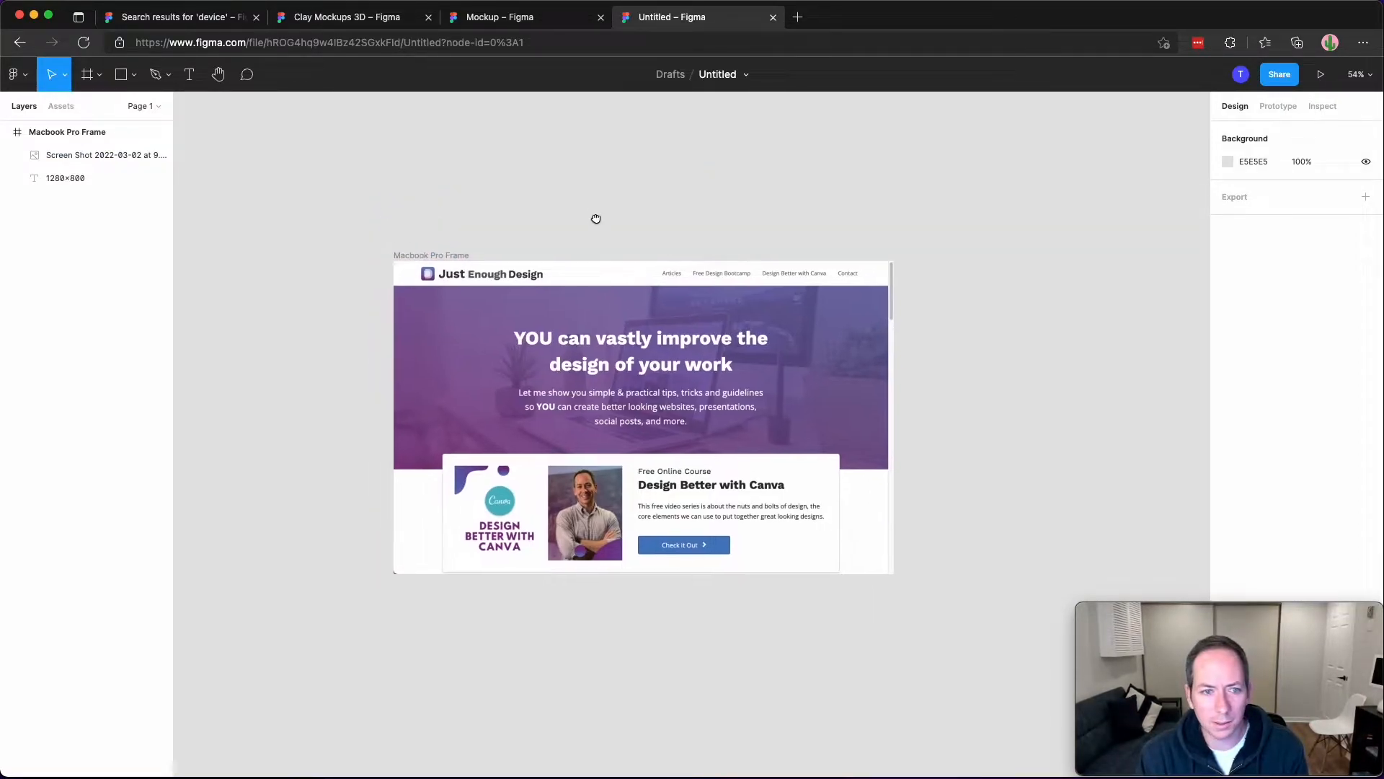
pyautogui.click(443, 262)
pyautogui.click(443, 263)
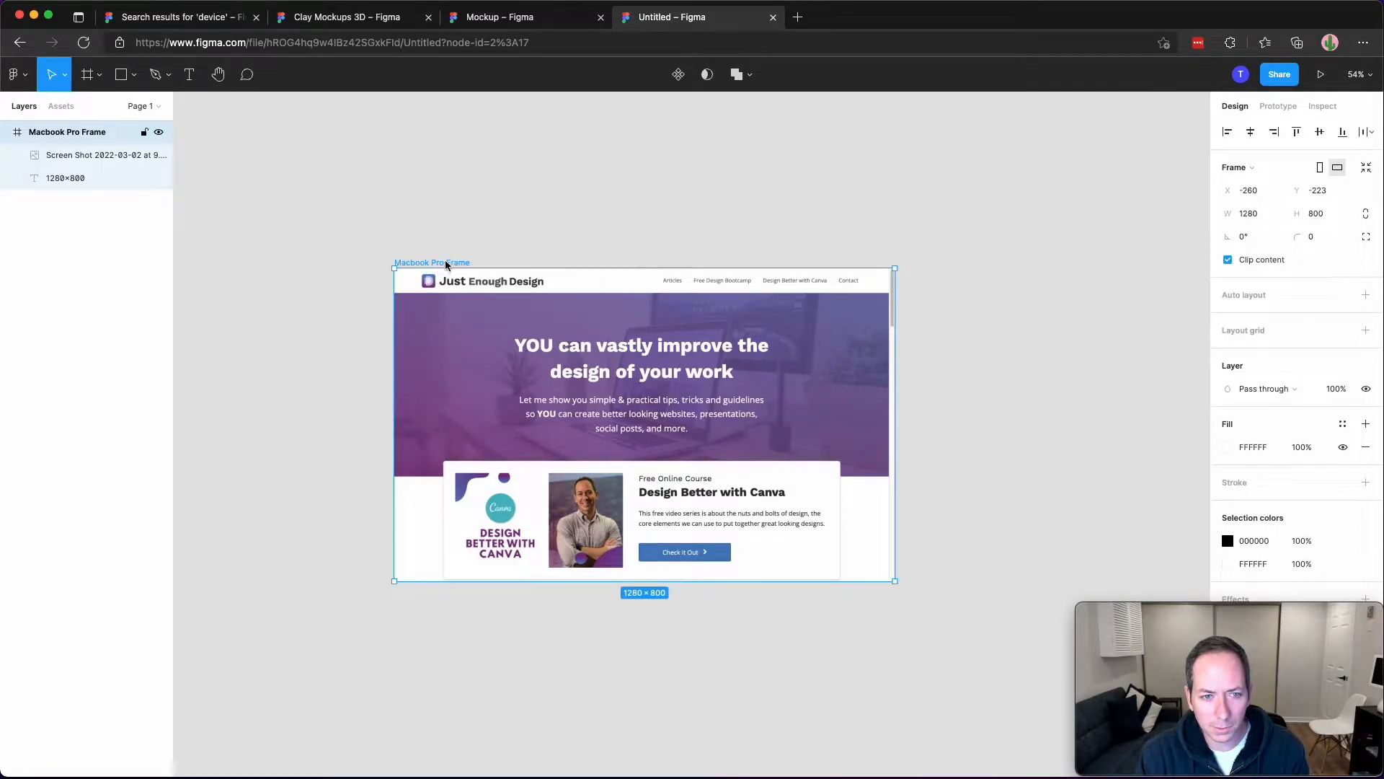
pyautogui.rightClick(447, 266)
pyautogui.moveTo(503, 568)
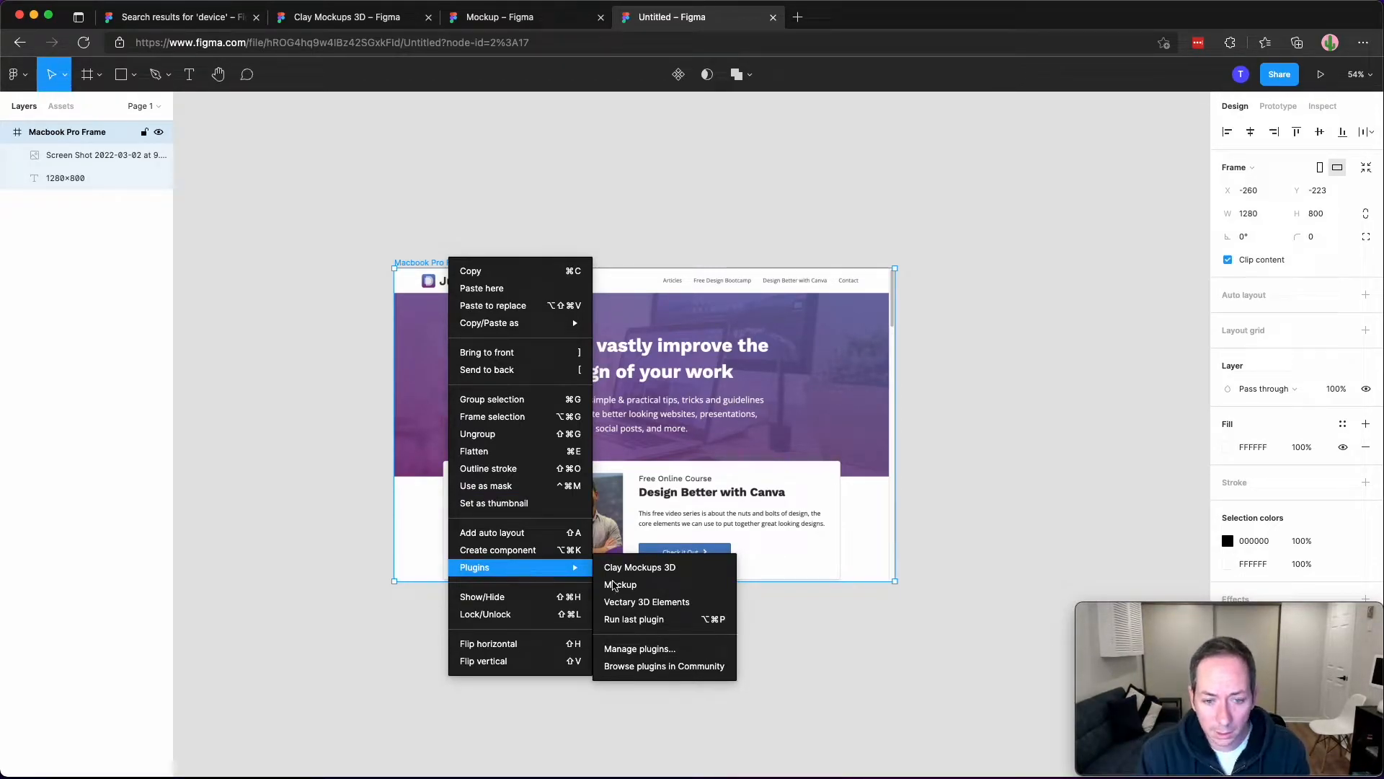
pyautogui.click(664, 571)
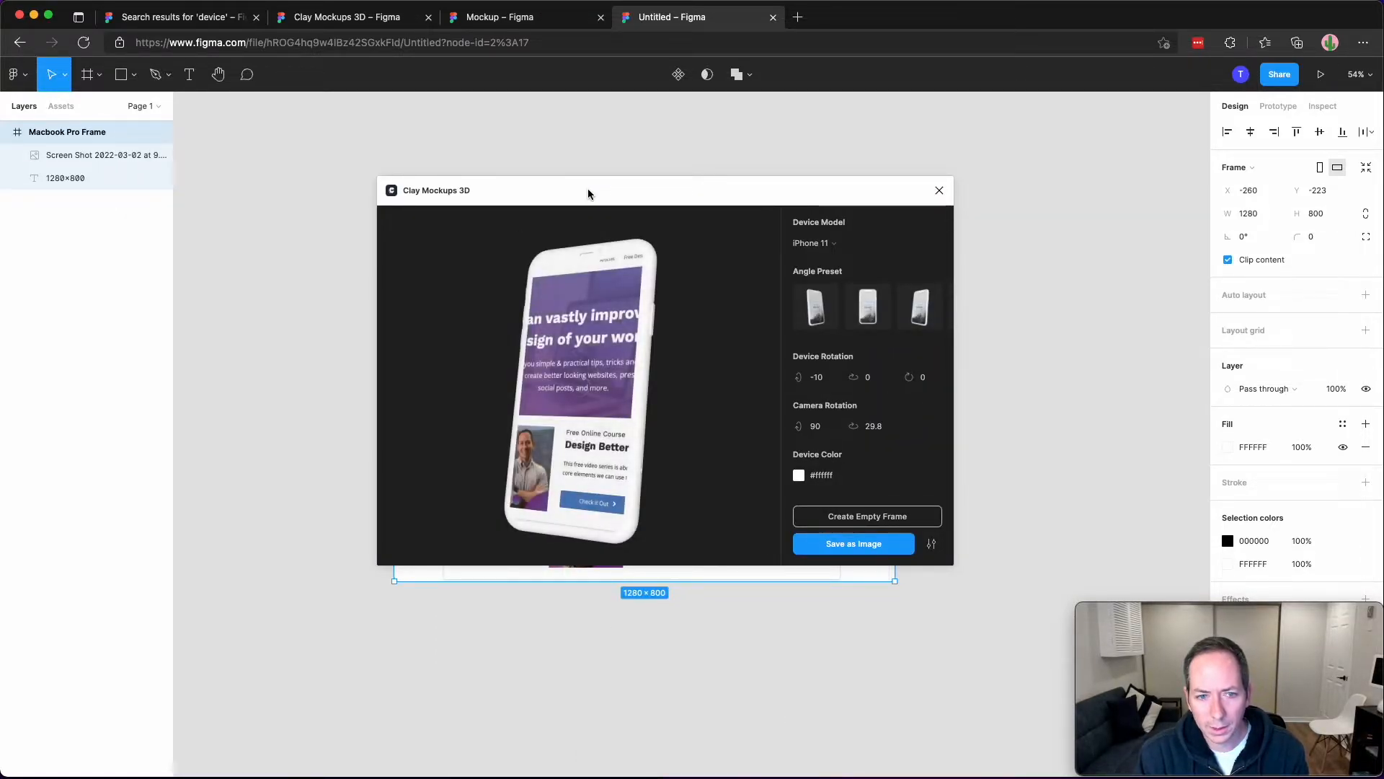
pyautogui.moveTo(587, 188); pyautogui.dragTo(588, 149)
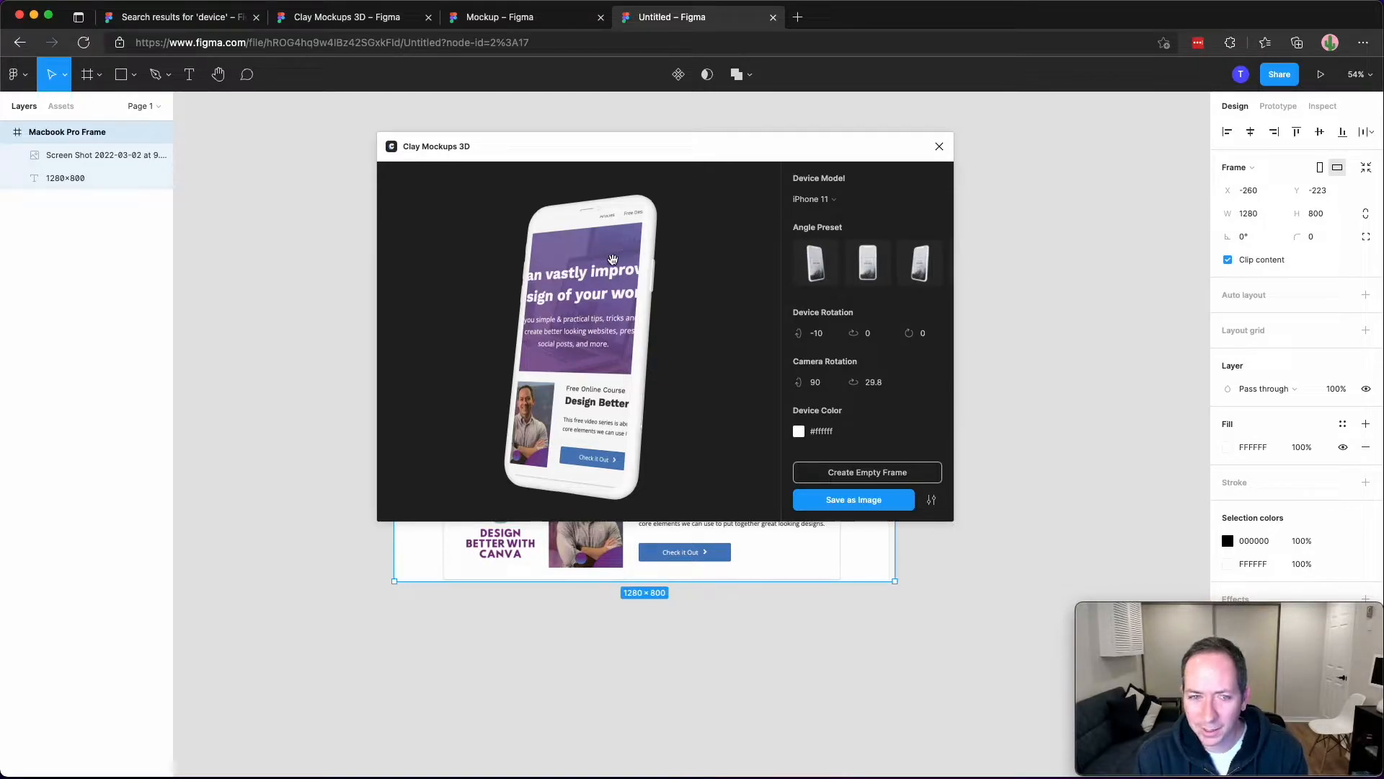
# Set the mockup's device model to Macbook Pro and apply the angle preset with -20 device rotation and 20 camera rotation.
pyautogui.moveTo(568, 290); pyautogui.dragTo(598, 327)
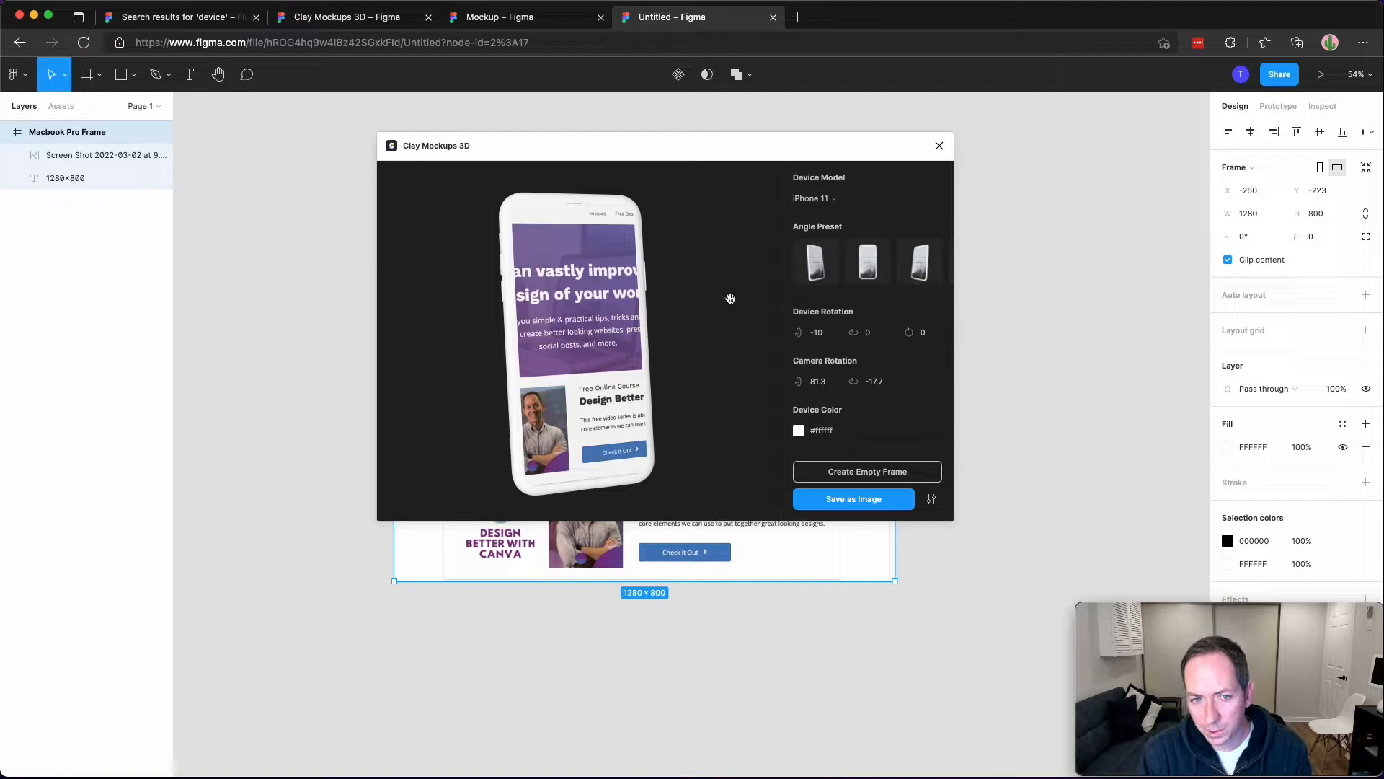
pyautogui.click(831, 204)
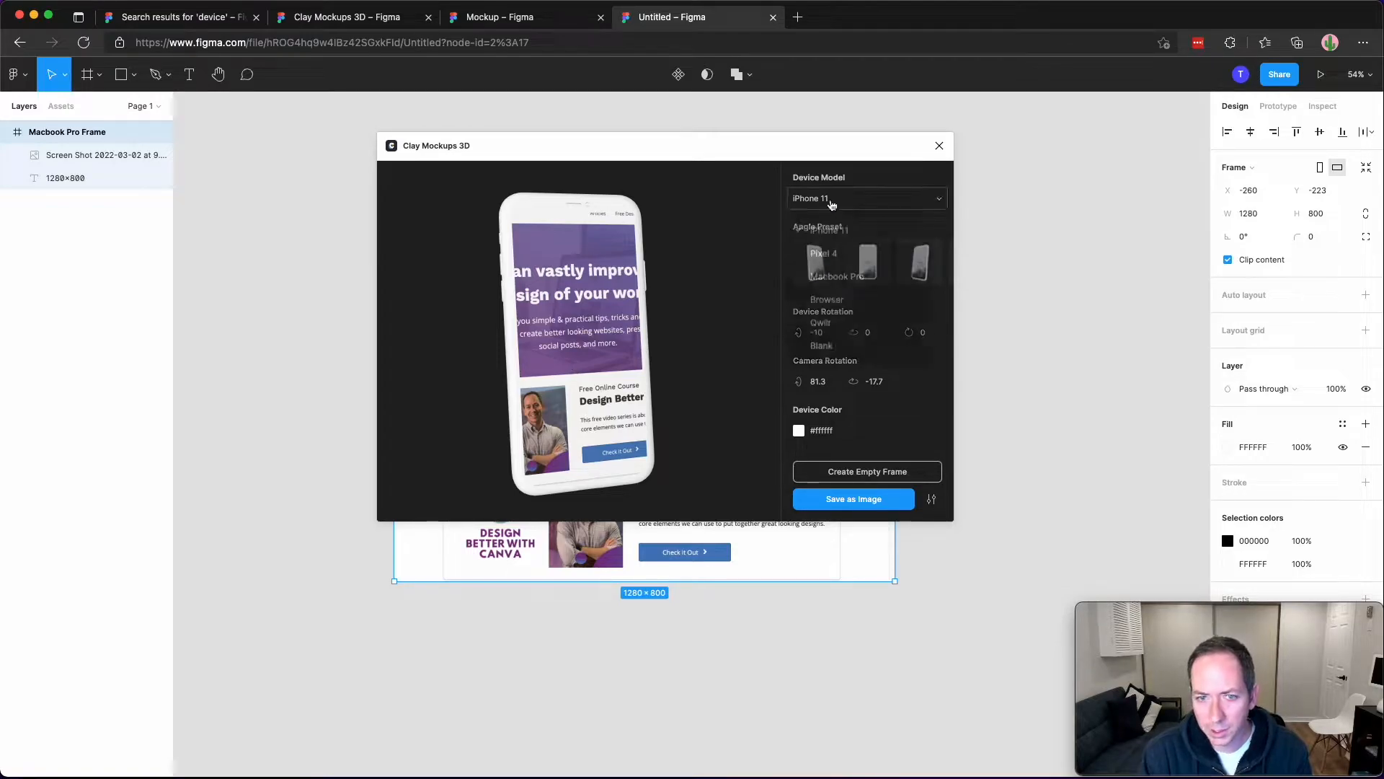
pyautogui.click(884, 278)
pyautogui.moveTo(615, 342); pyautogui.dragTo(461, 381)
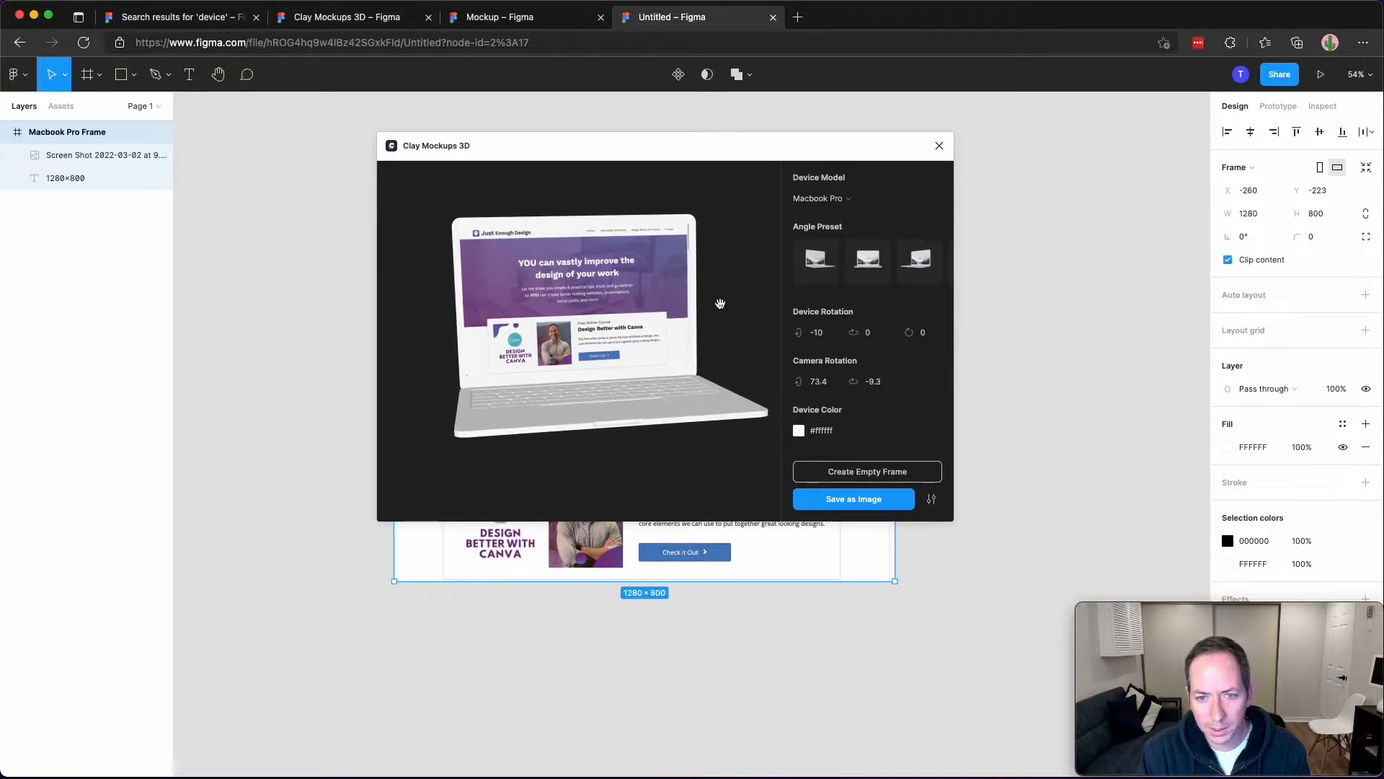
pyautogui.hscroll(2, 848, 295)
pyautogui.click(918, 261)
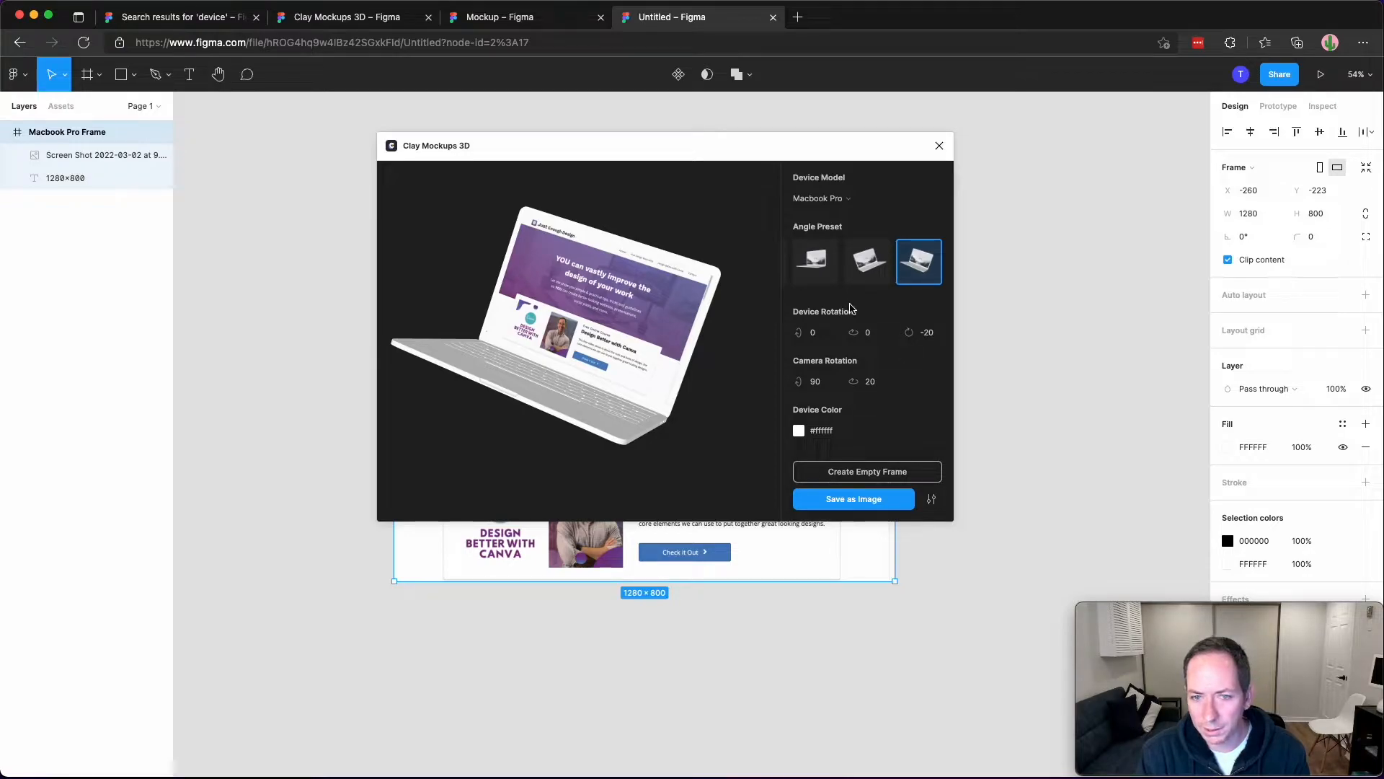
# Try #000000 as the laptop's device color, and settle on dark gray #333333.
pyautogui.click(822, 430)
pyautogui.doubleClick(820, 430)
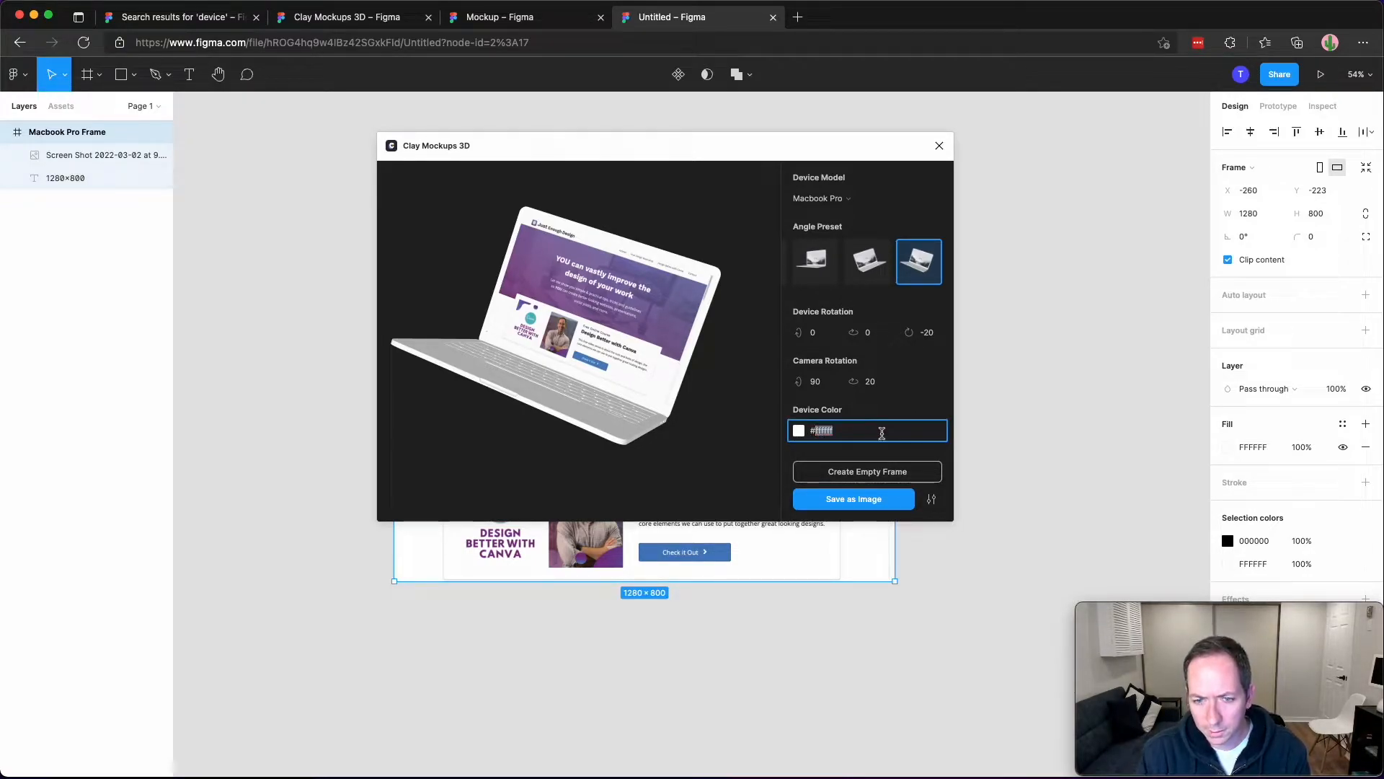
pyautogui.write('000000')
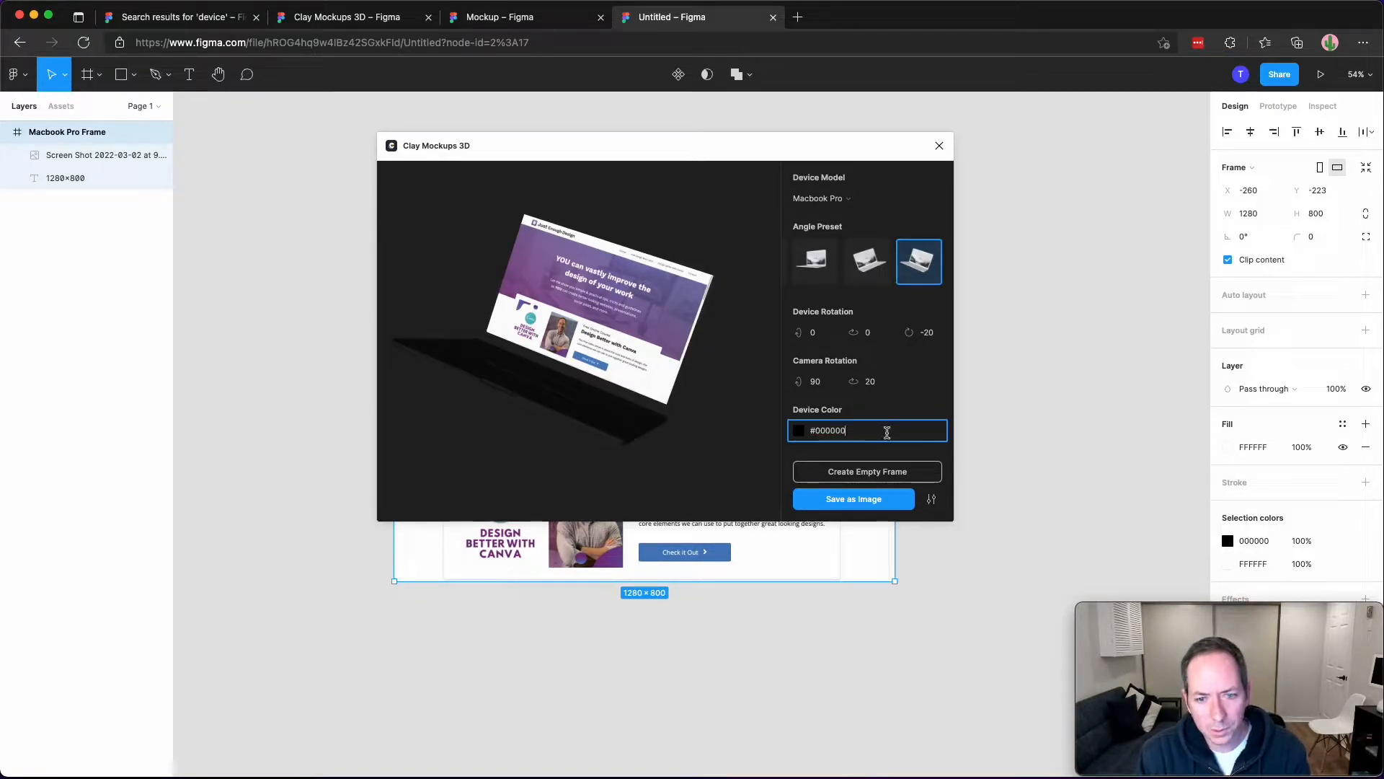
pyautogui.doubleClick(820, 431)
pyautogui.write('333333')
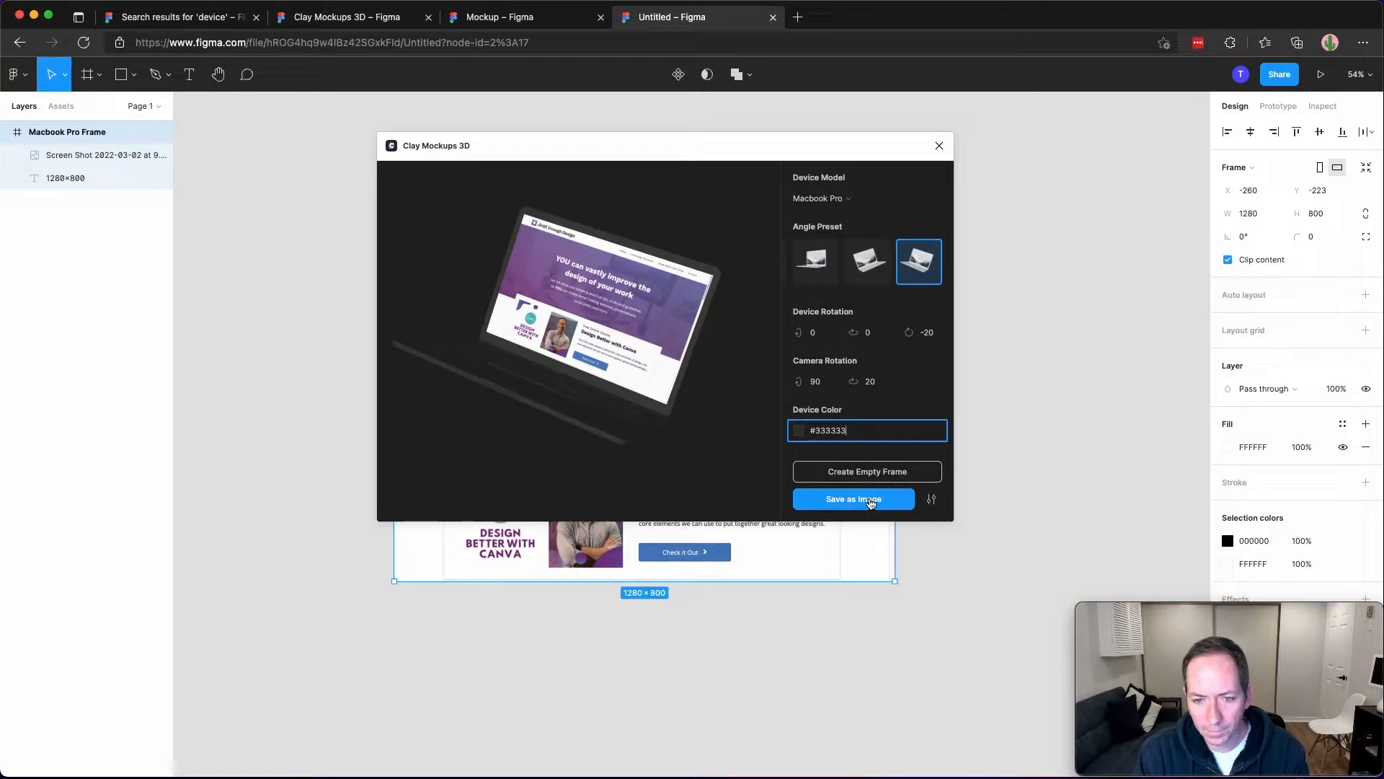
# Check the export quality options, keep Medium, and save the laptop mockup as an image on the canvas.
pyautogui.click(932, 499)
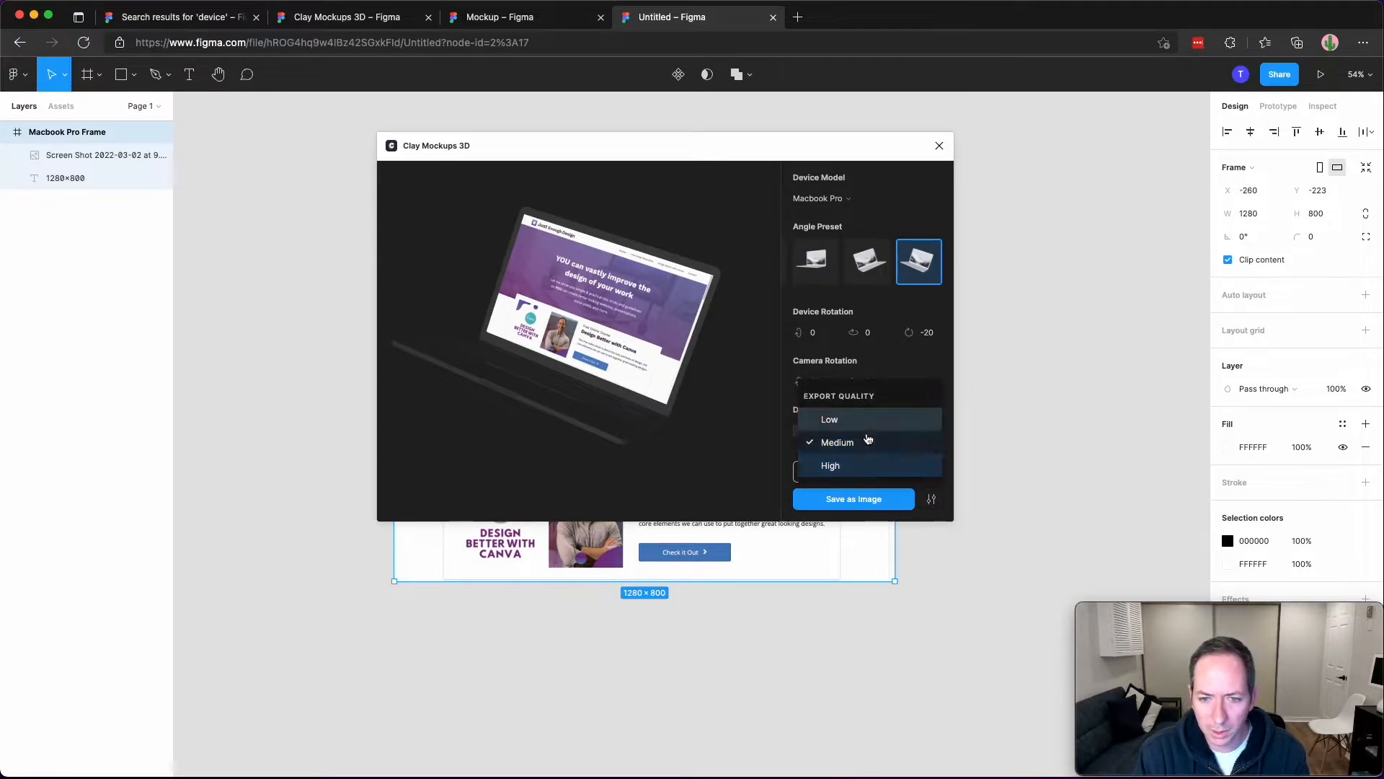
pyautogui.click(786, 505)
pyautogui.click(862, 501)
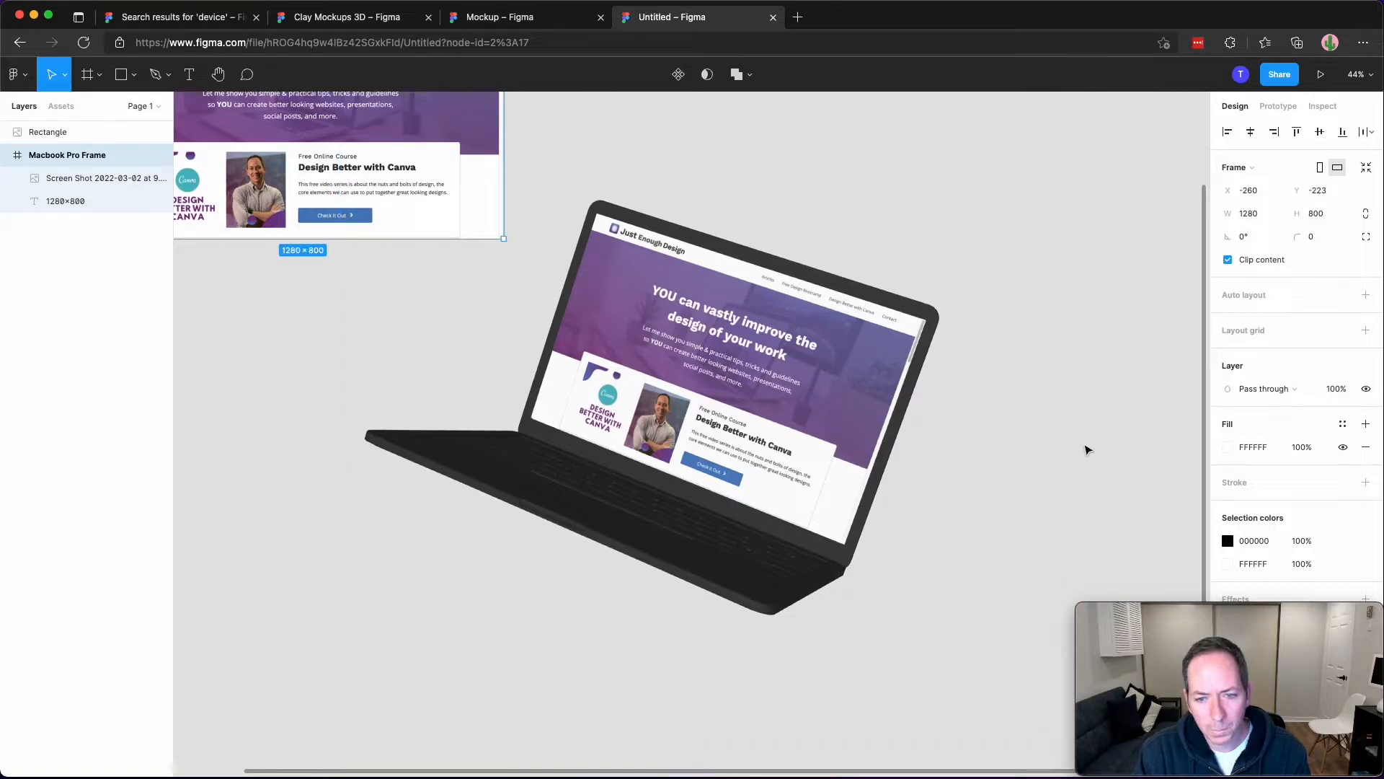
pyautogui.click(1088, 448)
pyautogui.scroll(-3, 896, 485)
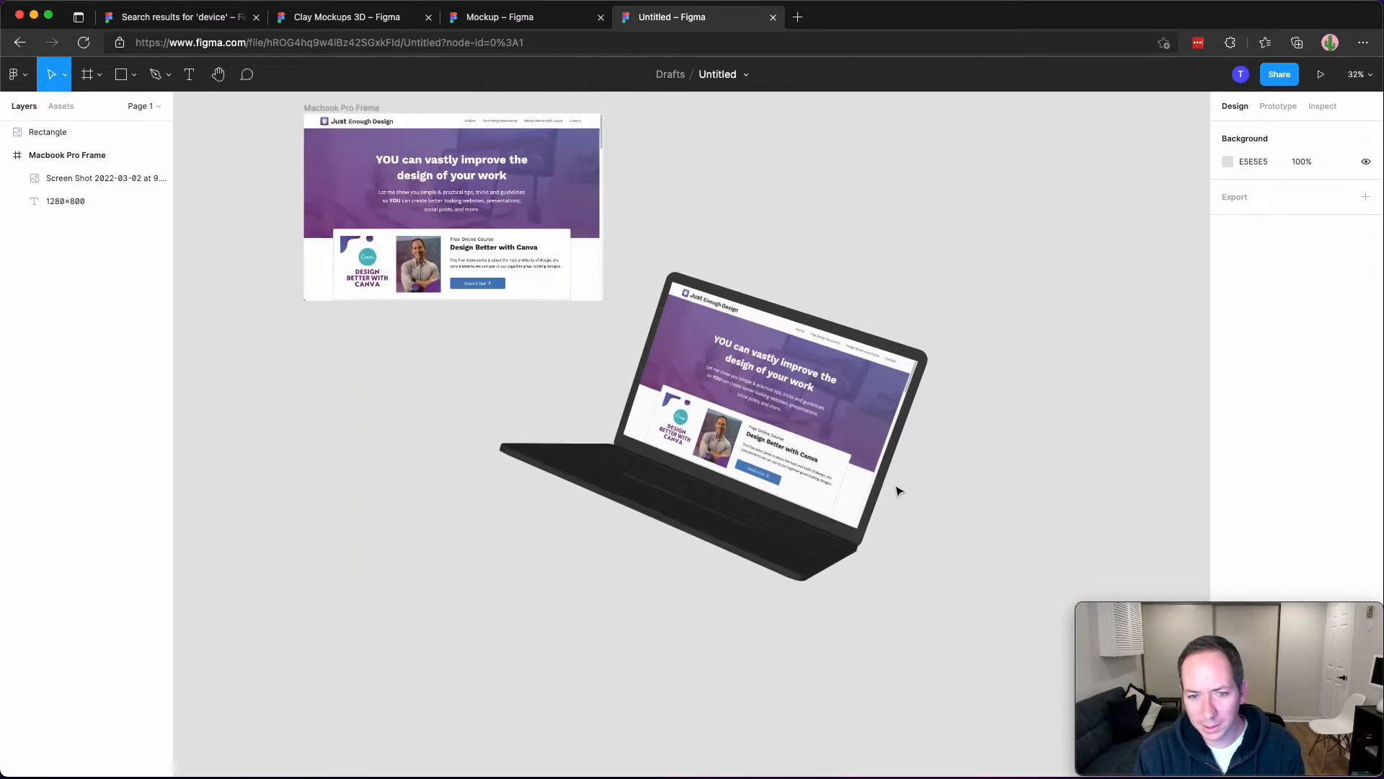
# Move the laptop mockup image away from the Macbook Pro frame to about X 694, Y 1095.
pyautogui.moveTo(797, 469); pyautogui.dragTo(827, 551)
pyautogui.scroll(-3, 819, 525)
pyautogui.moveTo(795, 324); pyautogui.dragTo(810, 441)
pyautogui.click(352, 442)
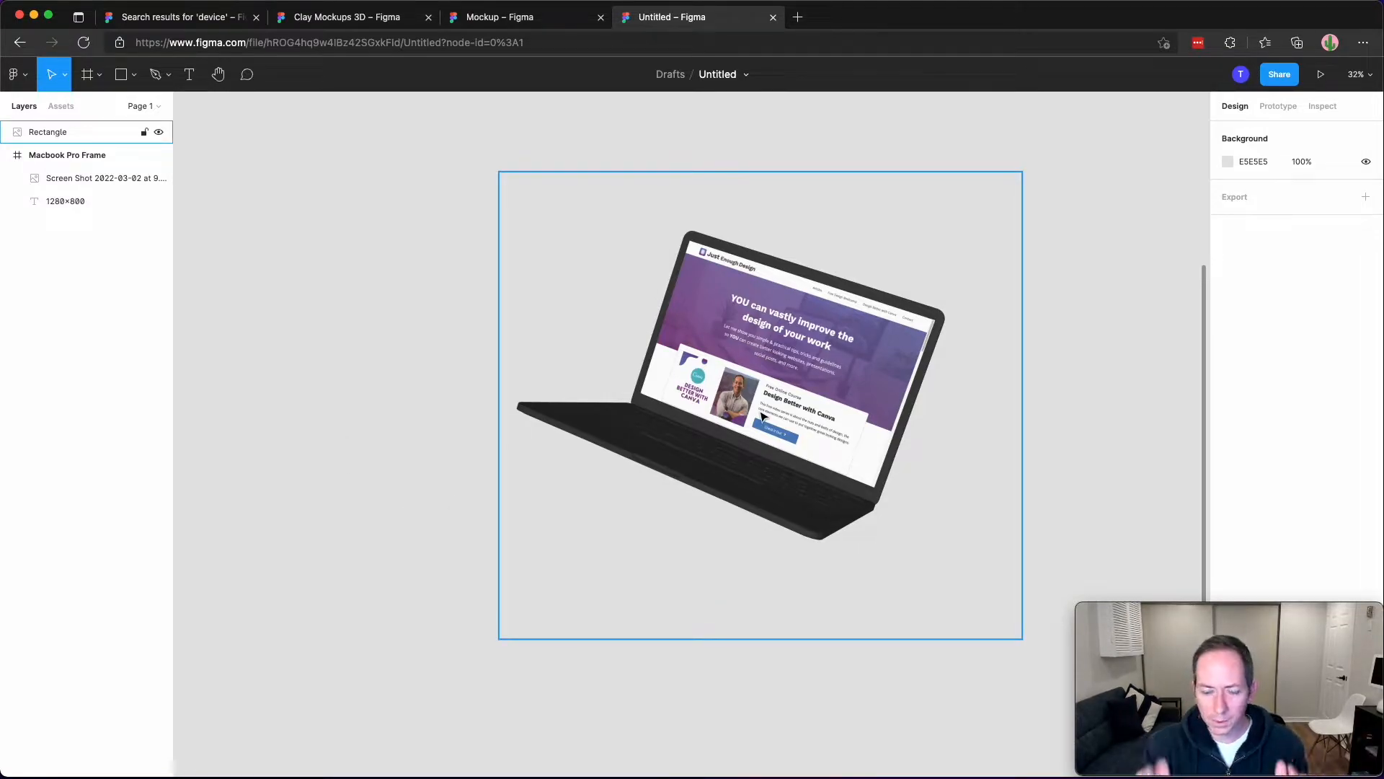
pyautogui.moveTo(763, 417); pyautogui.dragTo(608, 406)
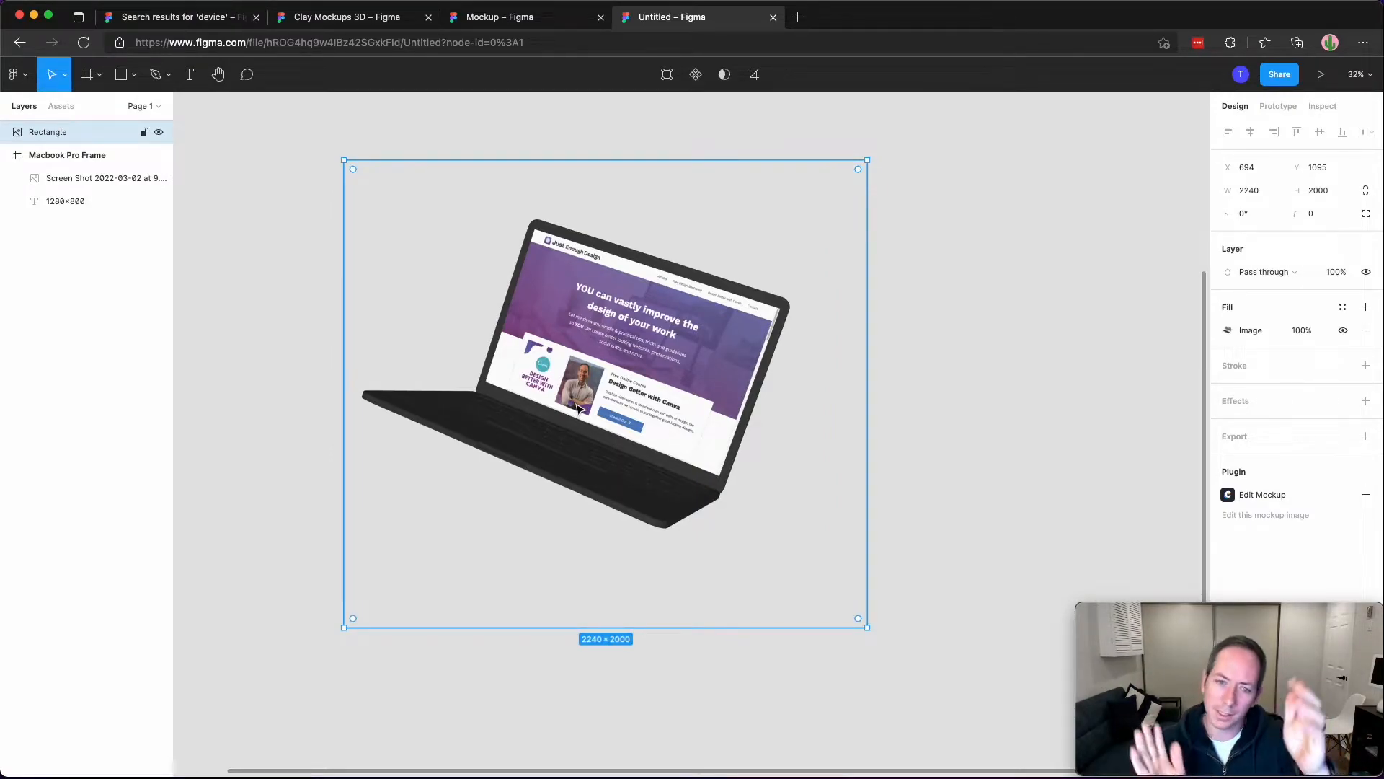
pyautogui.click(987, 439)
pyautogui.scroll(2, 924, 532)
pyautogui.hscroll(-1, 923, 531)
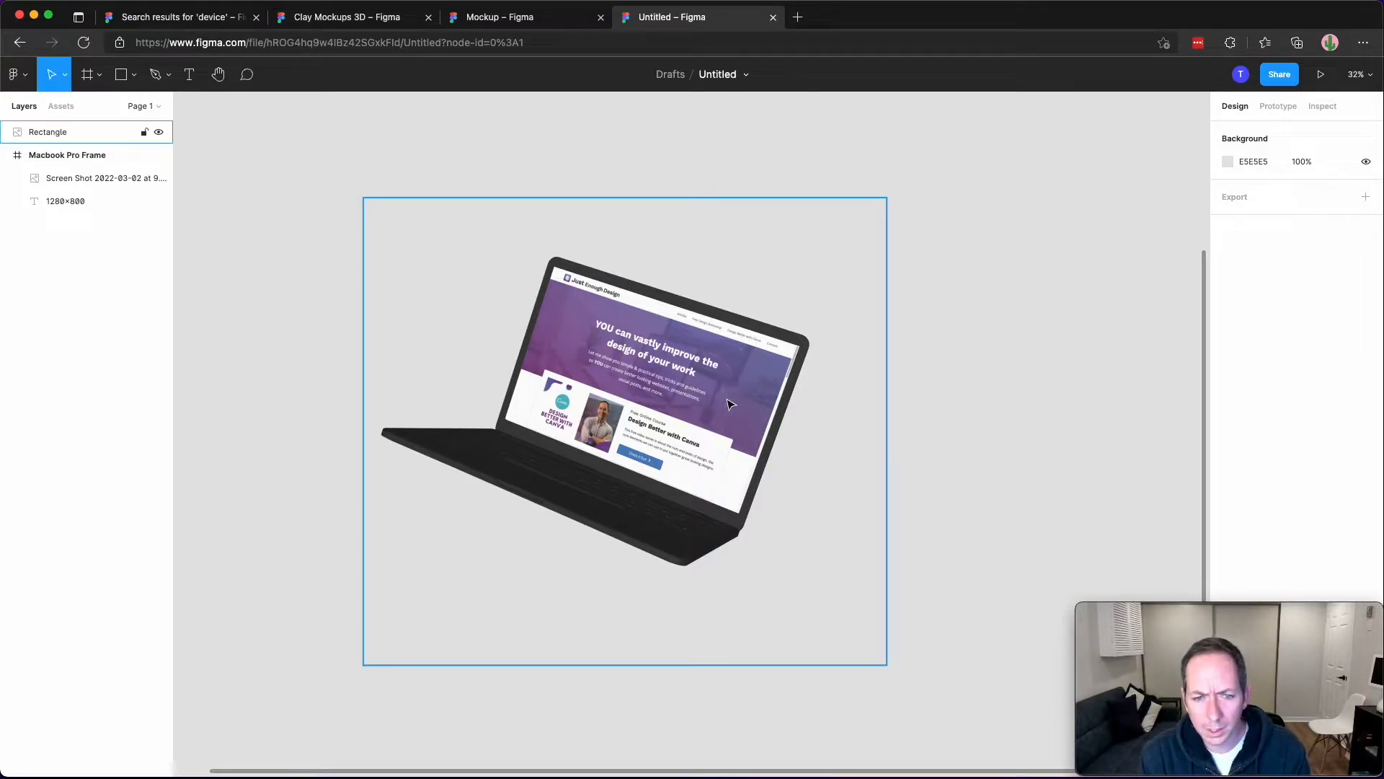
# Examine the laptop mockup image's properties and return to the Macbook Pro frame.
pyautogui.click(693, 405)
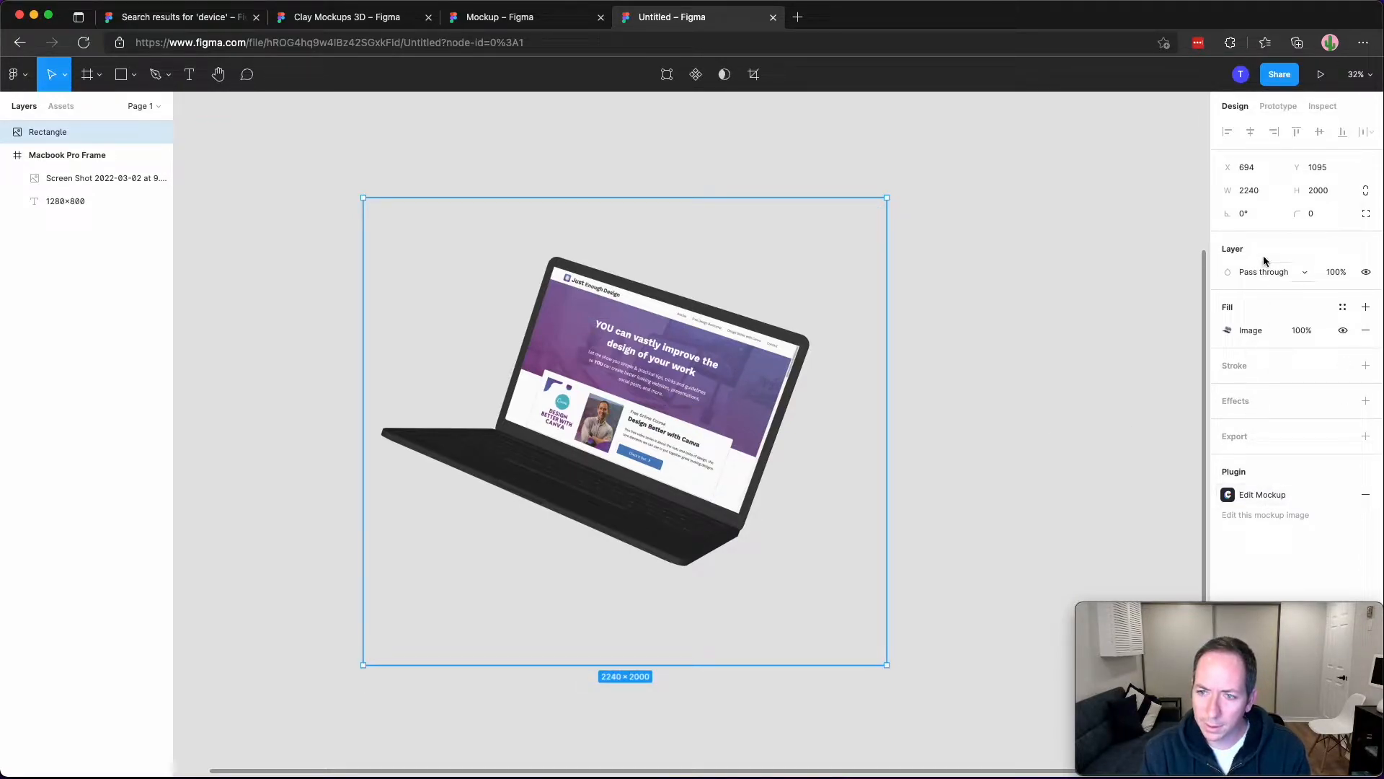
pyautogui.click(968, 339)
pyautogui.scroll(5, 829, 337)
pyautogui.hscroll(-5, 829, 338)
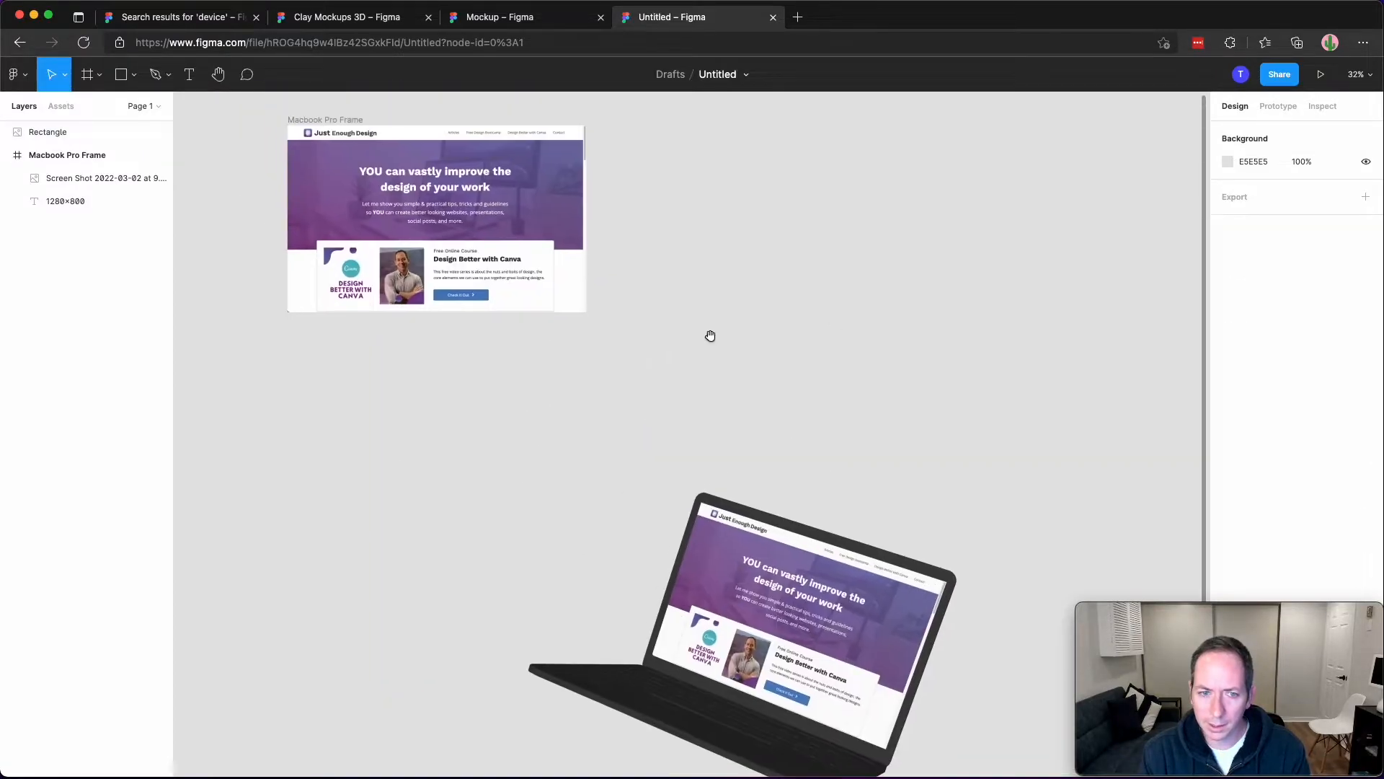
# Select the laptop mockup image and add an export setting to it.
pyautogui.click(439, 250)
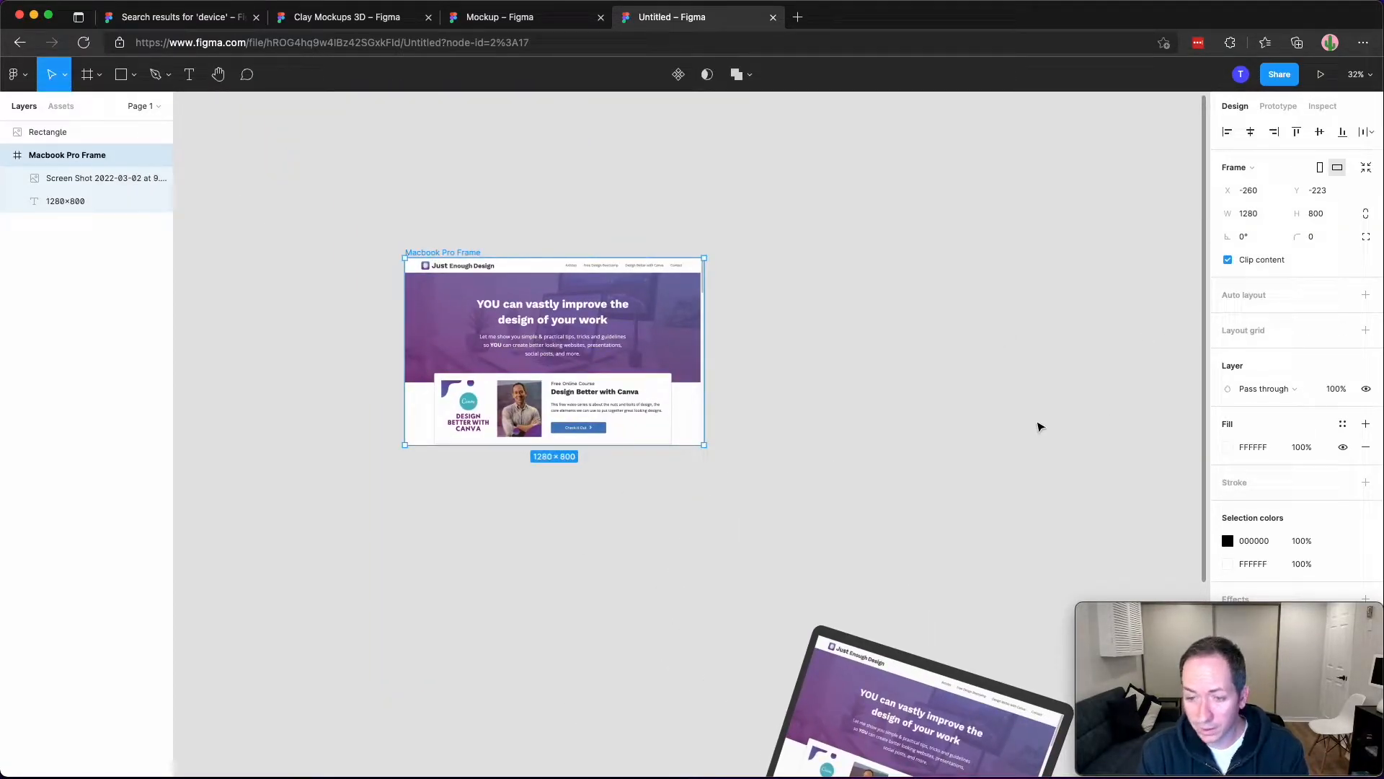
pyautogui.click(912, 458)
pyautogui.moveTo(917, 524); pyautogui.dragTo(700, 272)
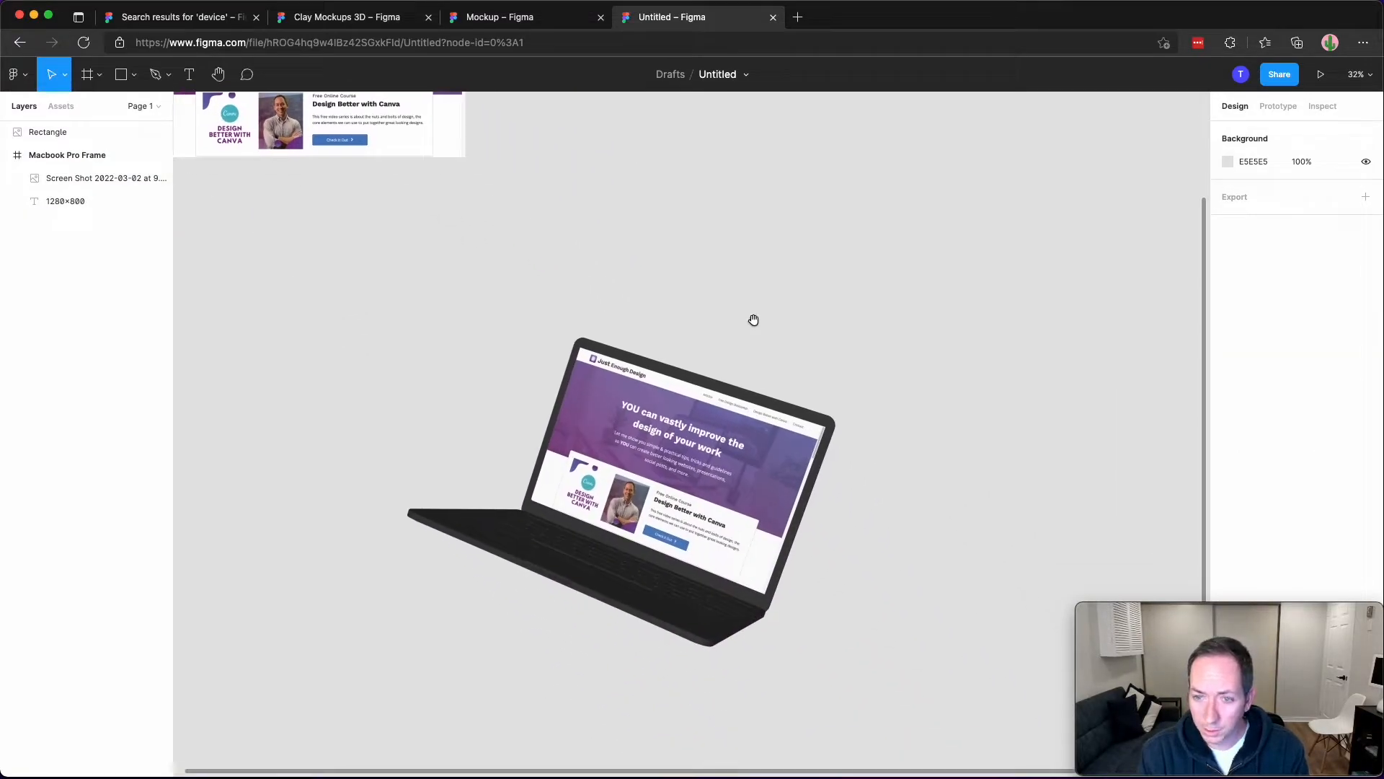
pyautogui.click(808, 302)
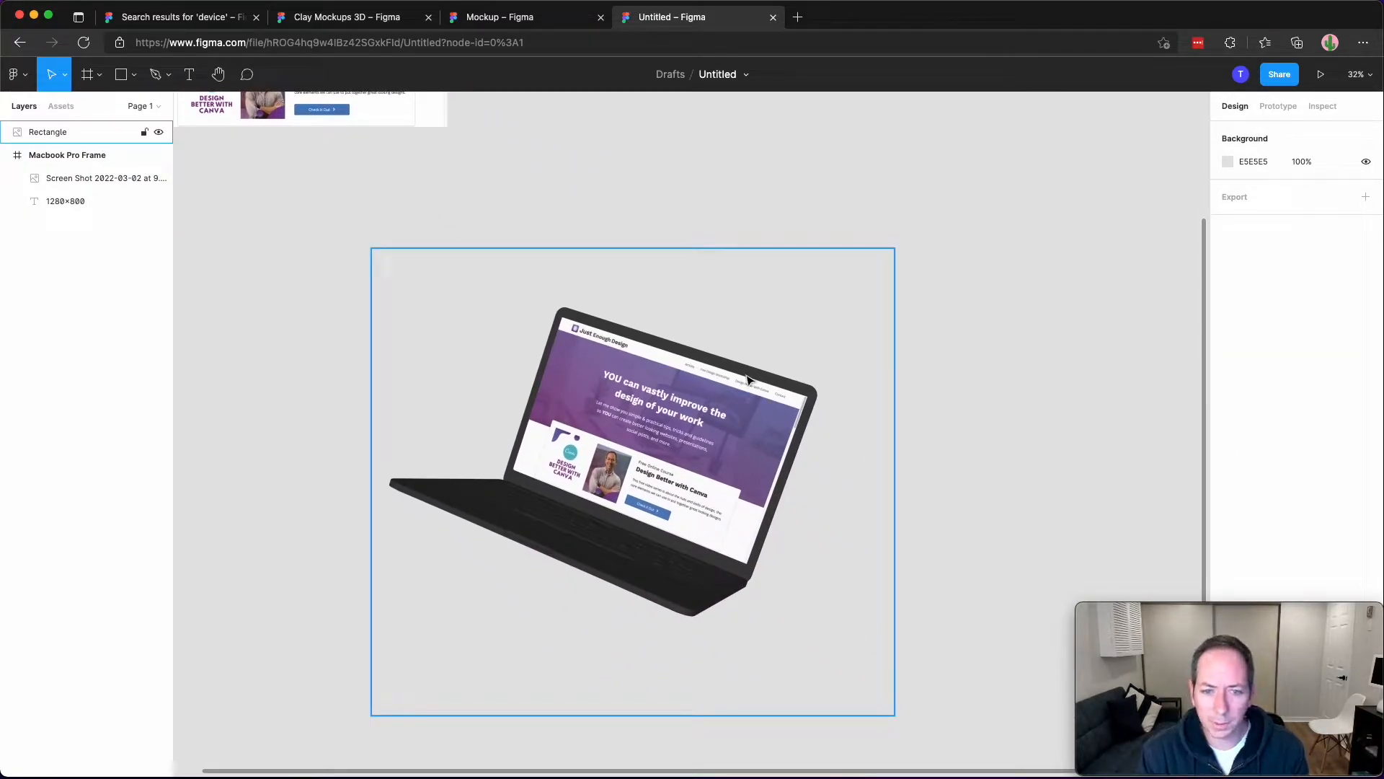
pyautogui.click(702, 411)
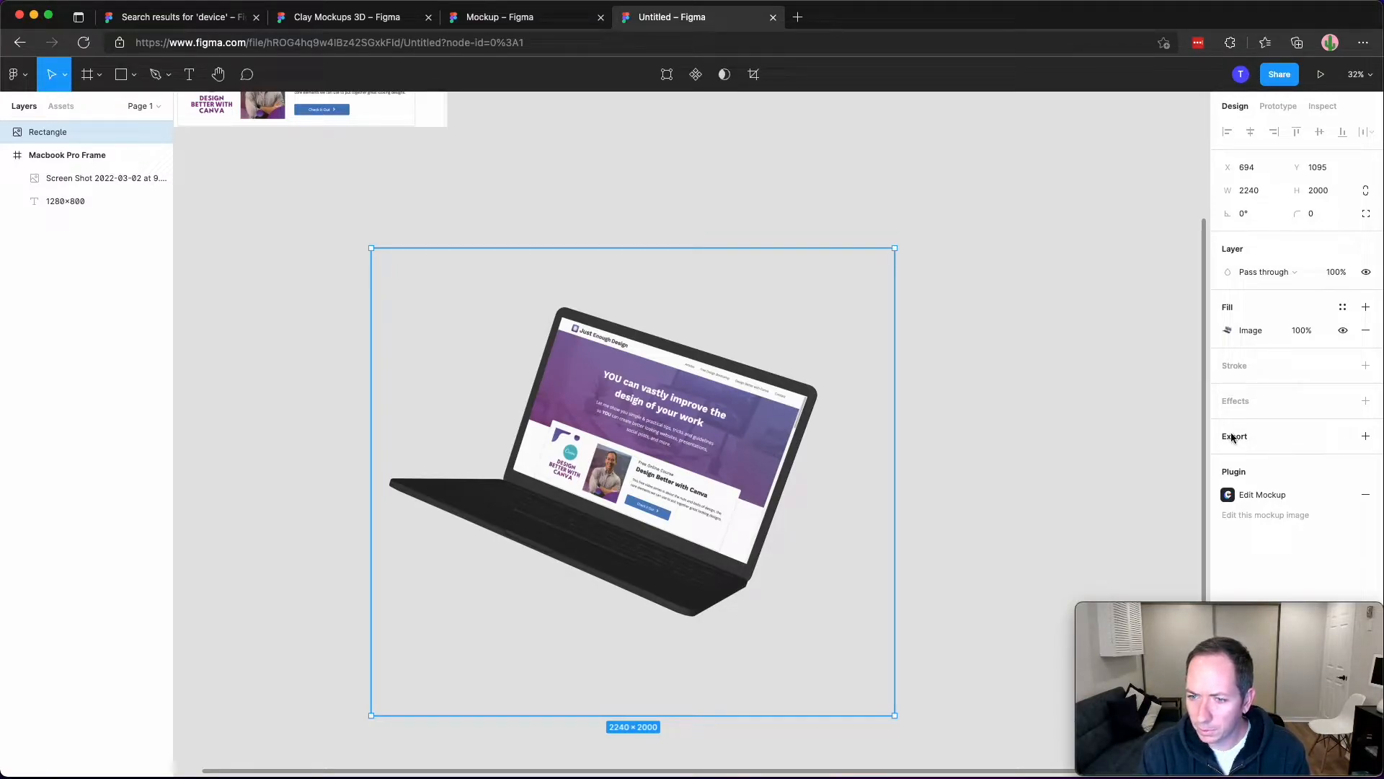
pyautogui.click(1366, 437)
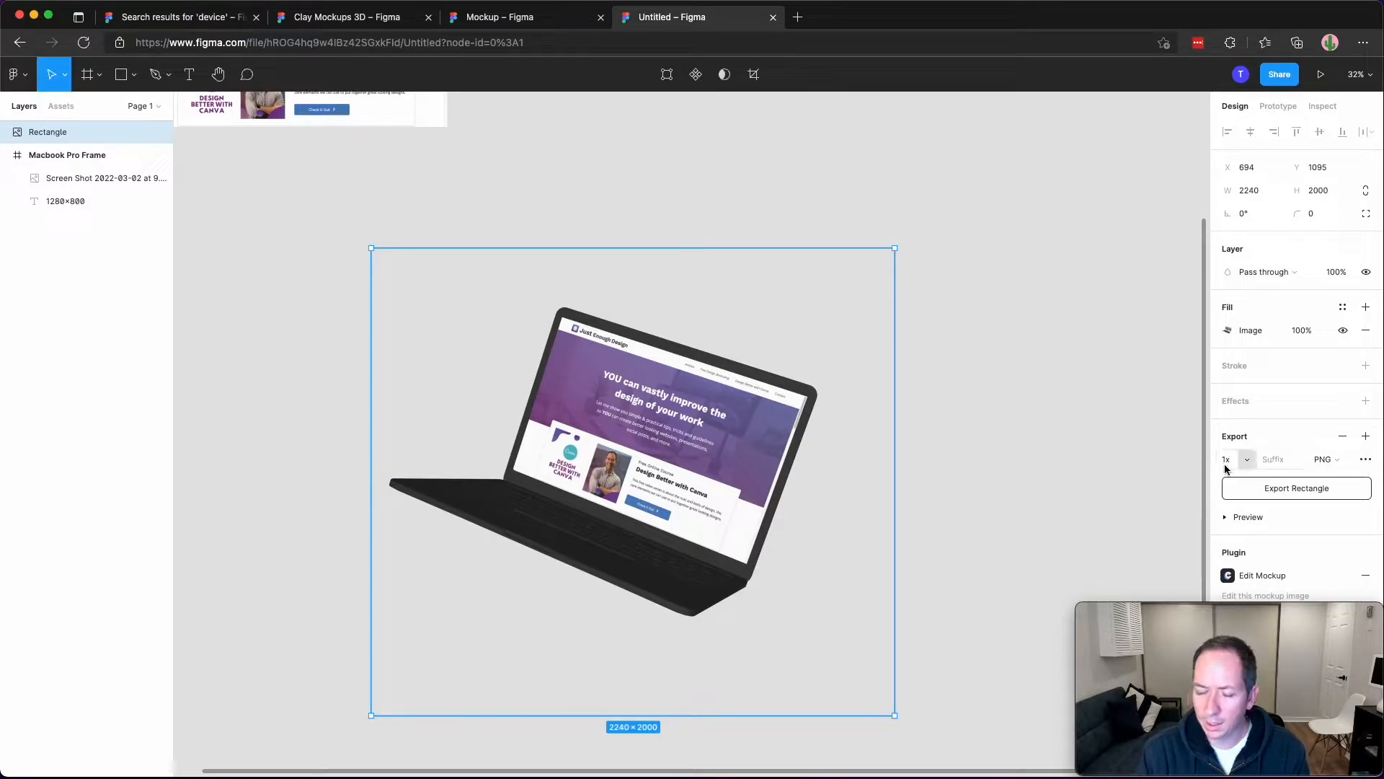
# Check the export scale and format options, keep 1x and PNG, and export the laptop mockup image.
pyautogui.click(1247, 461)
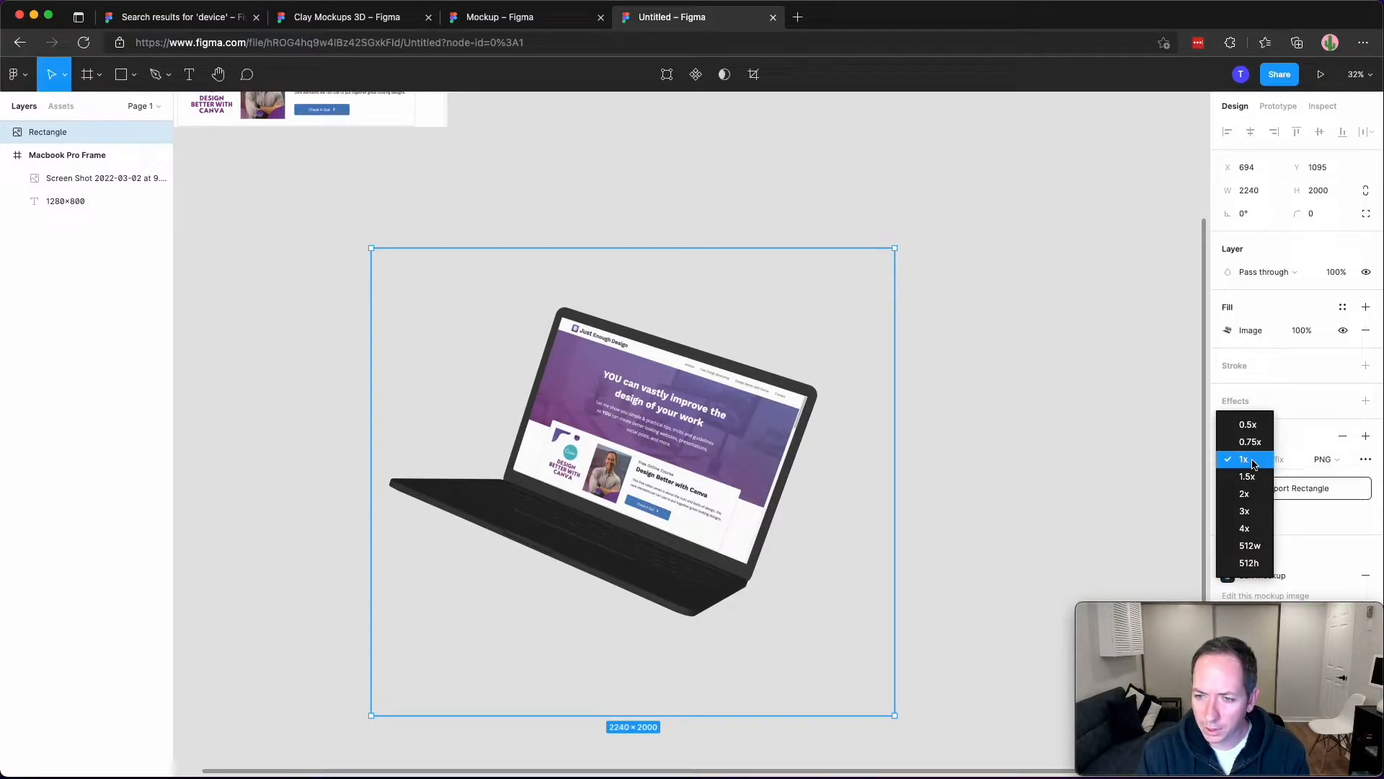
pyautogui.click(1253, 463)
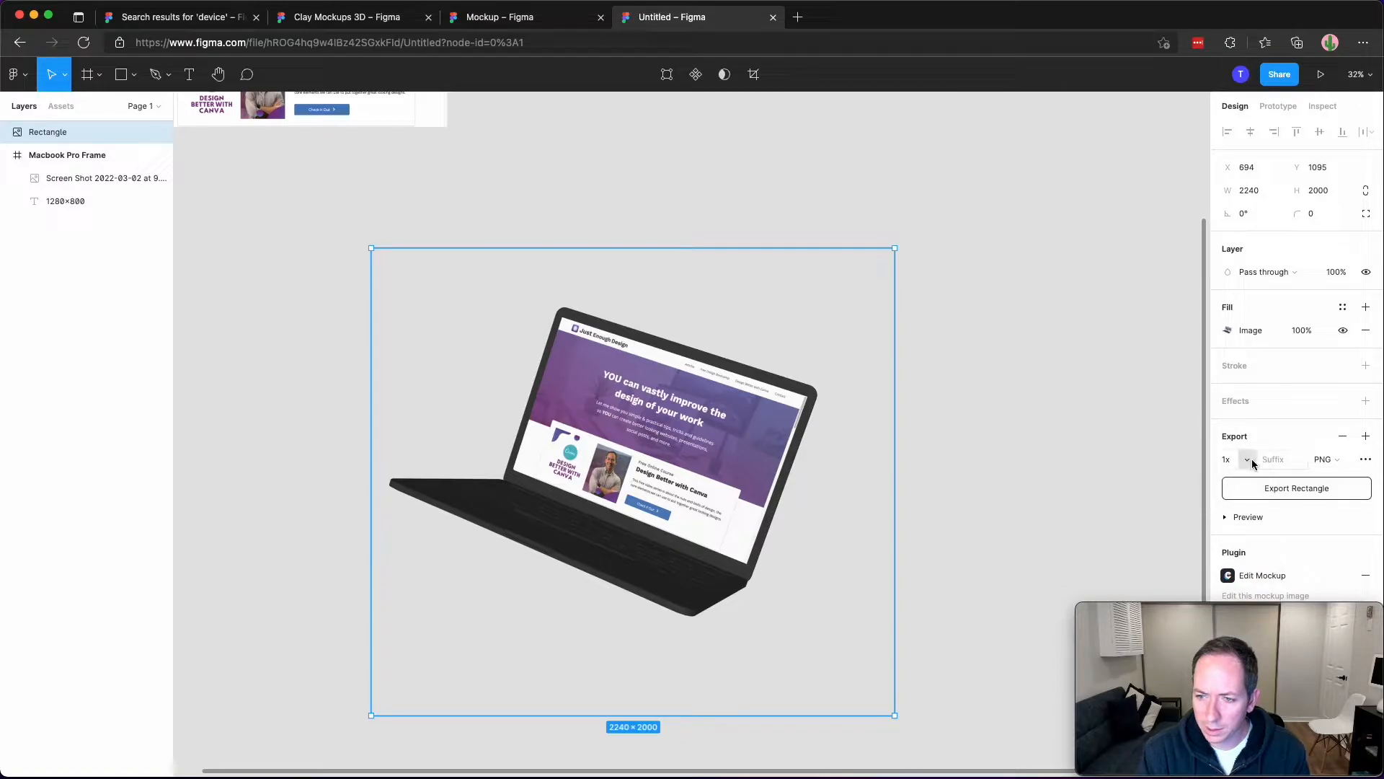
pyautogui.click(1342, 462)
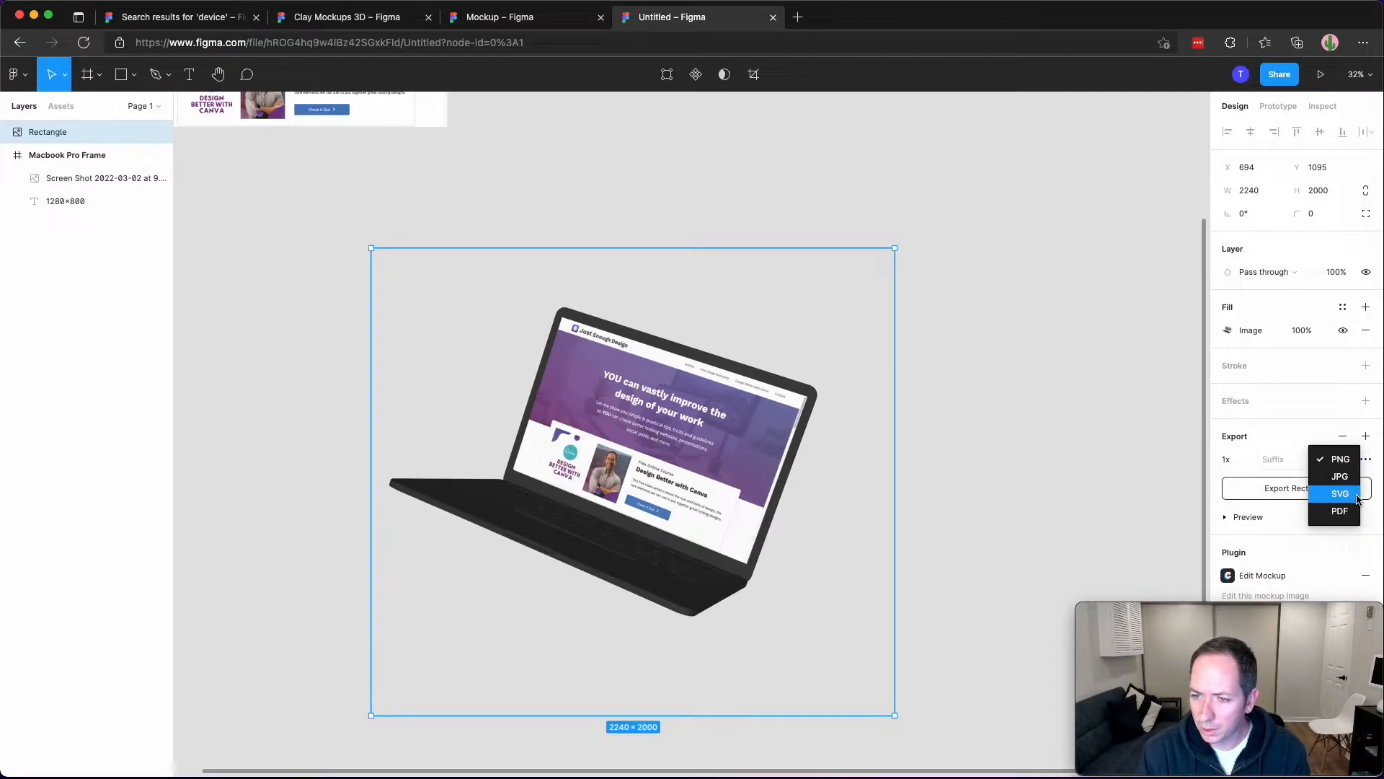
pyautogui.click(1345, 460)
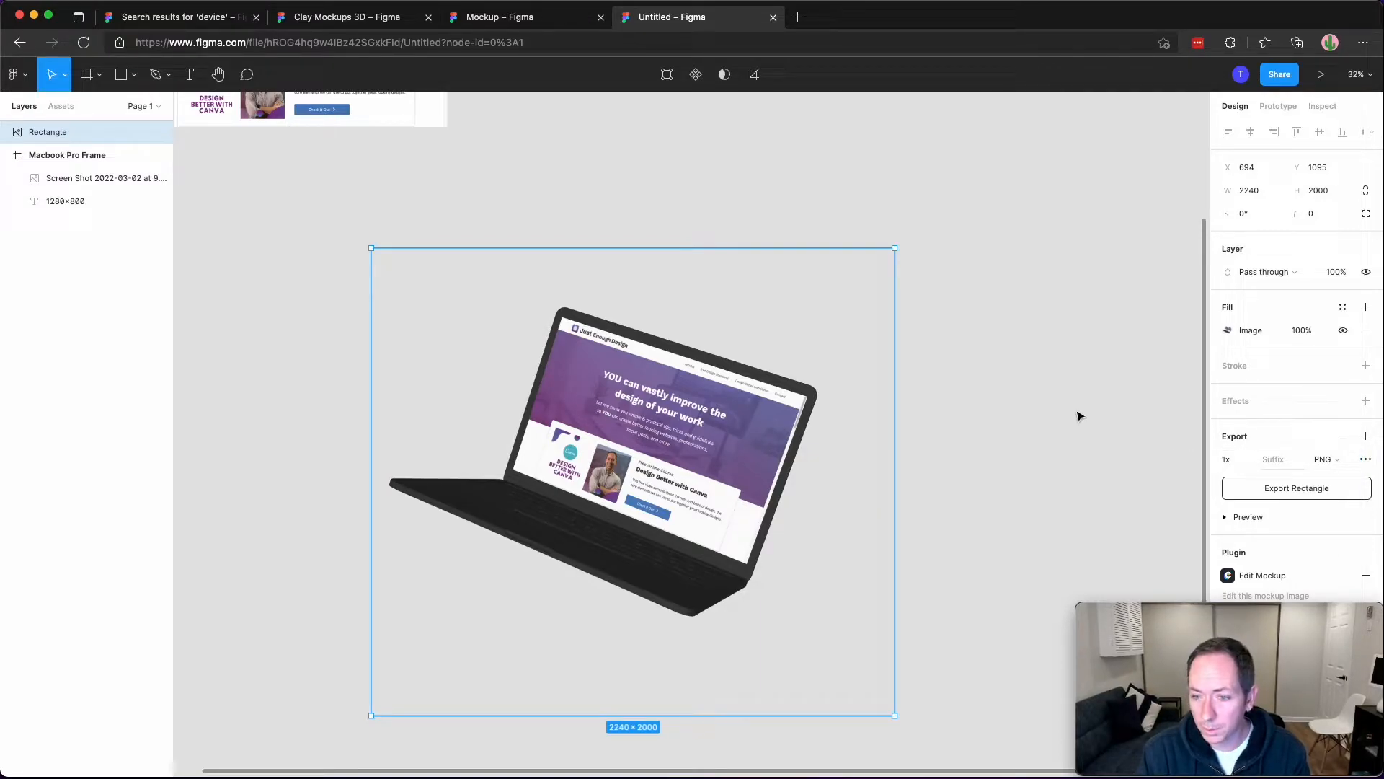
pyautogui.click(1279, 494)
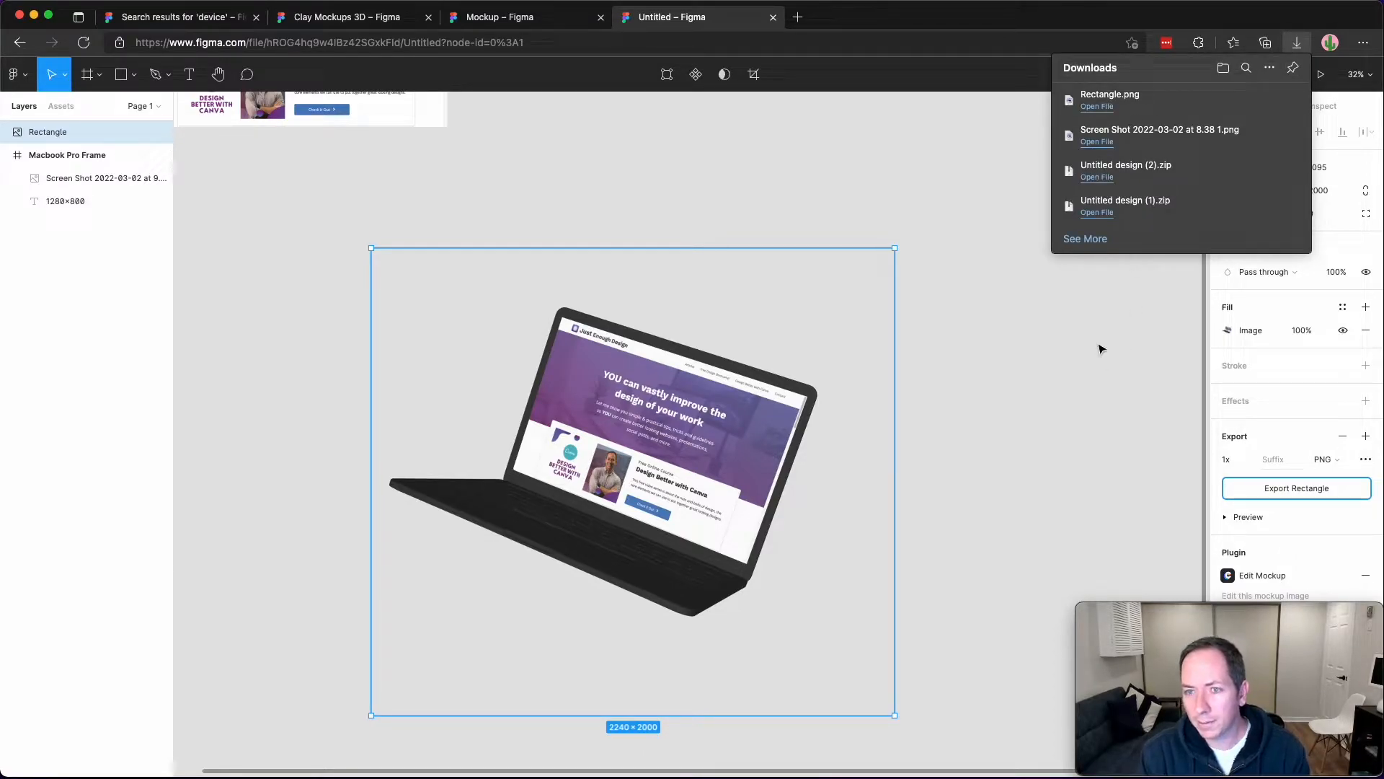
pyautogui.click(1024, 352)
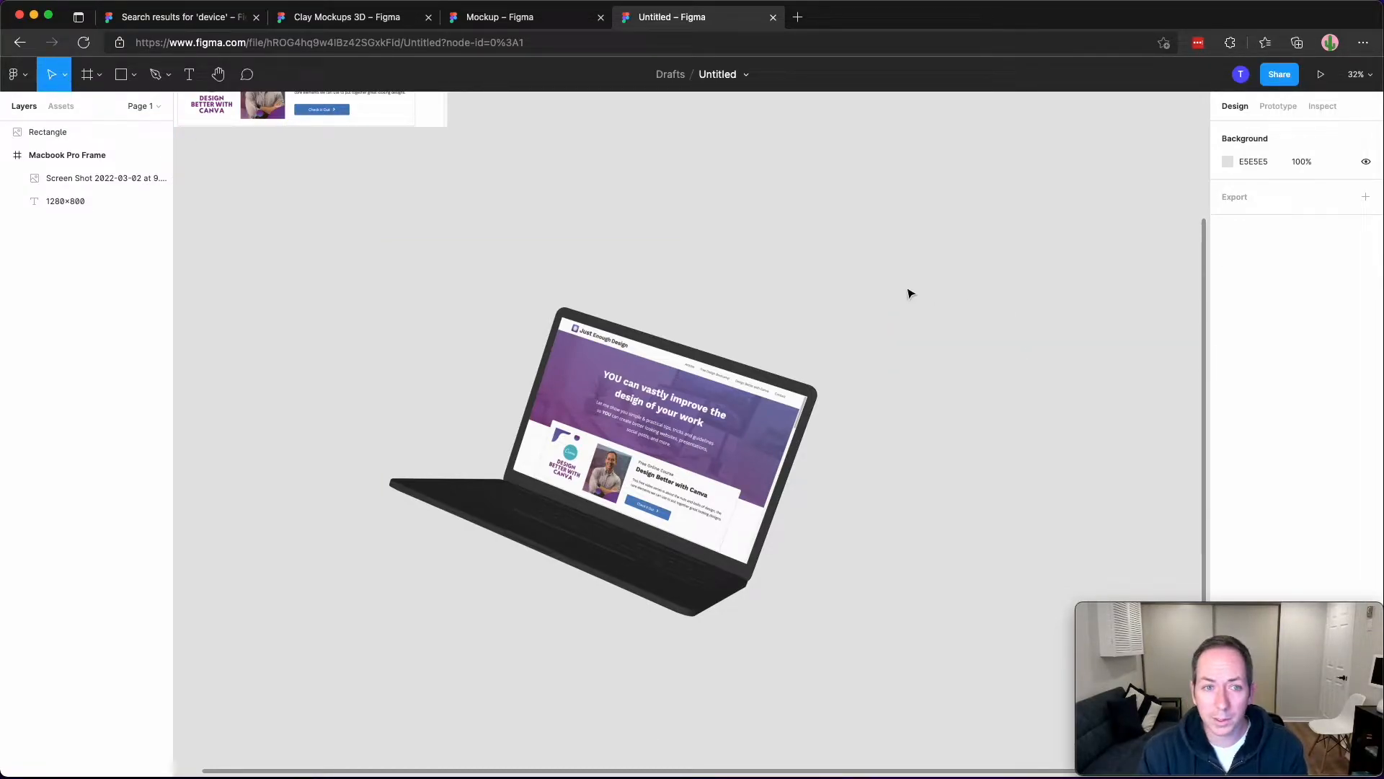
# Run the Mockup plugin on the Macbook Pro Frame and move its window closer to the frame.
pyautogui.scroll(3, 930, 298)
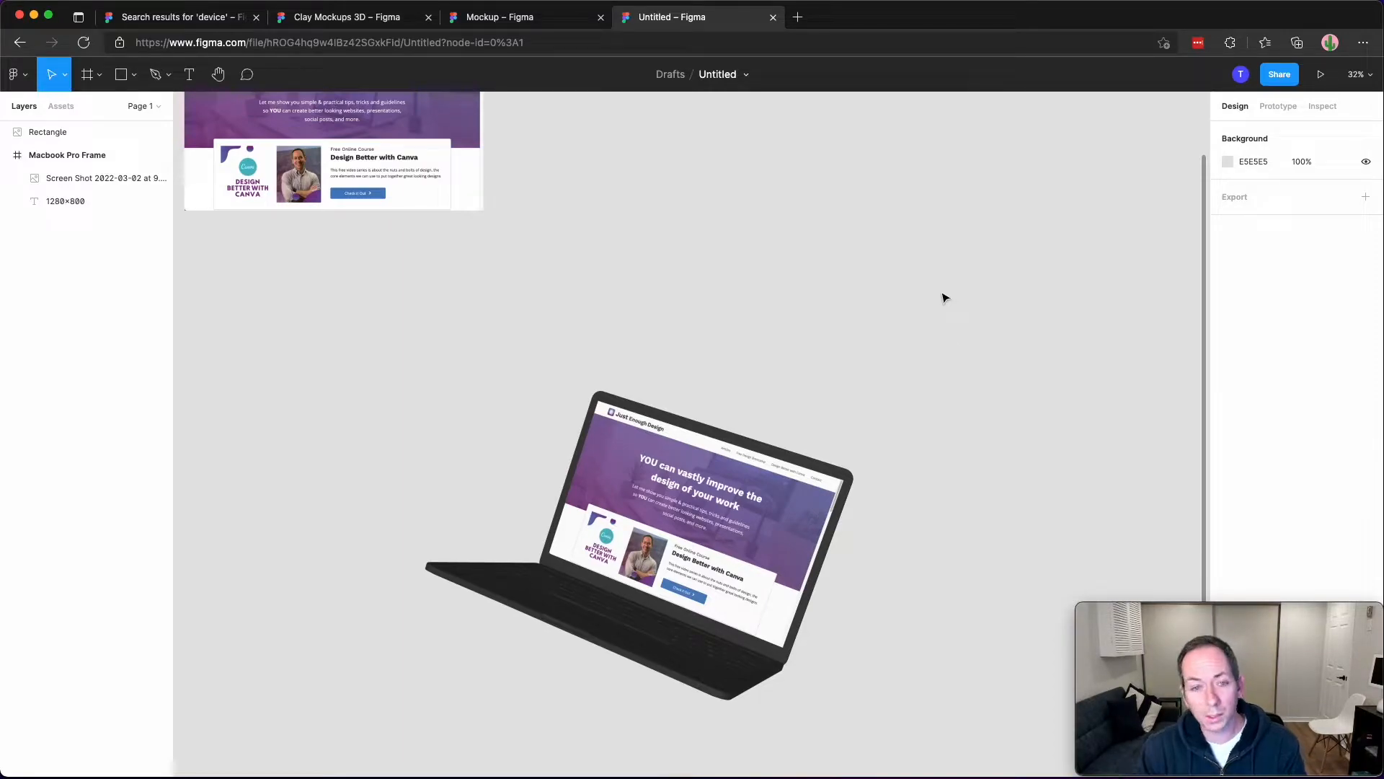
pyautogui.scroll(10, 944, 298)
pyautogui.hscroll(-10, 944, 298)
pyautogui.click(577, 315)
pyautogui.click(569, 318)
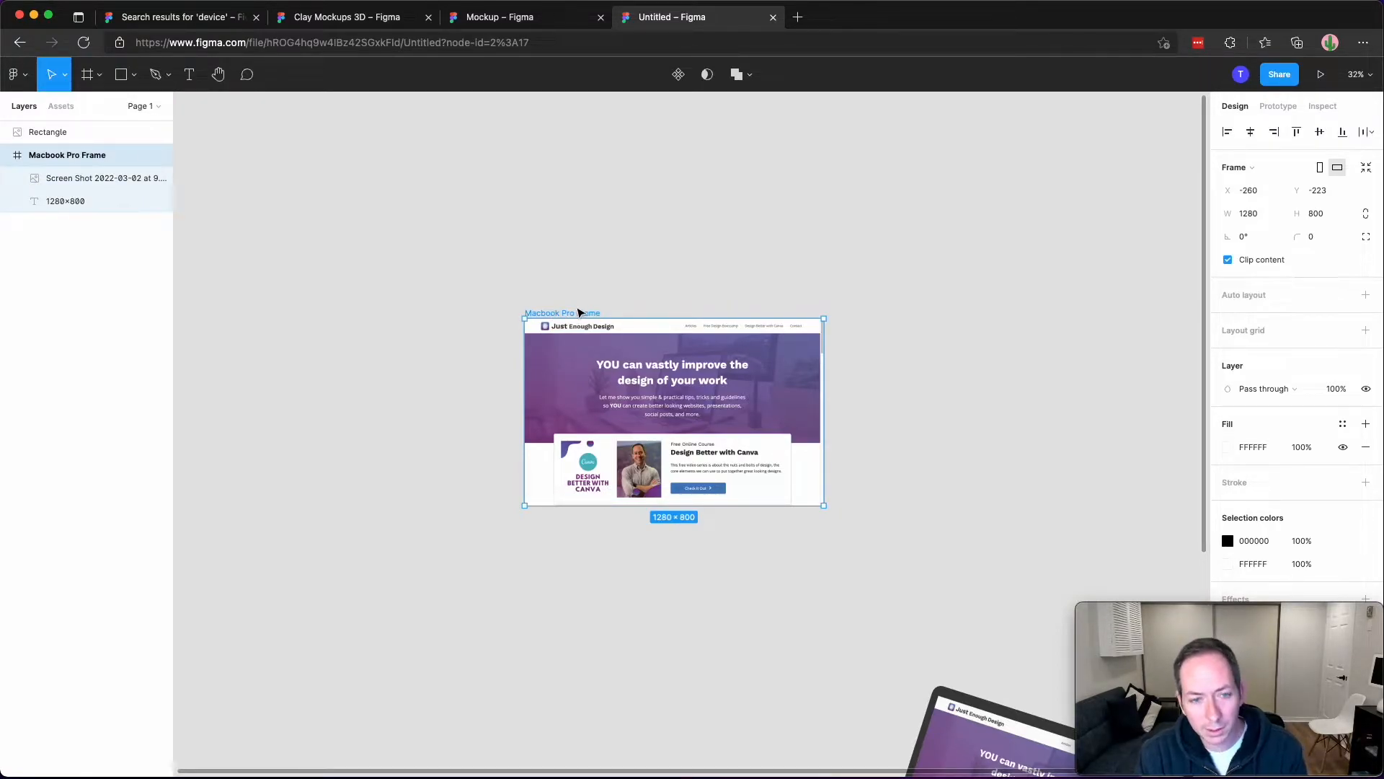
pyautogui.rightClick(573, 317)
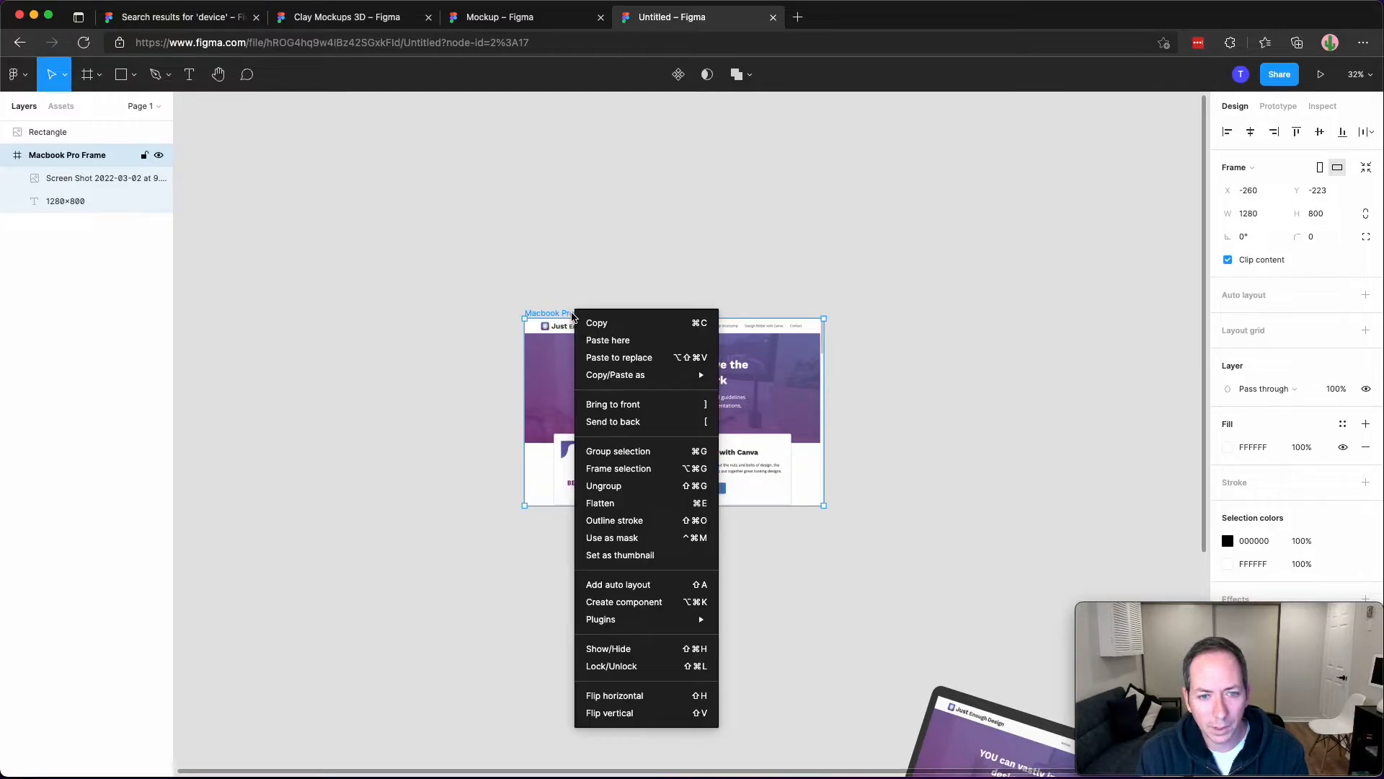
pyautogui.moveTo(648, 626)
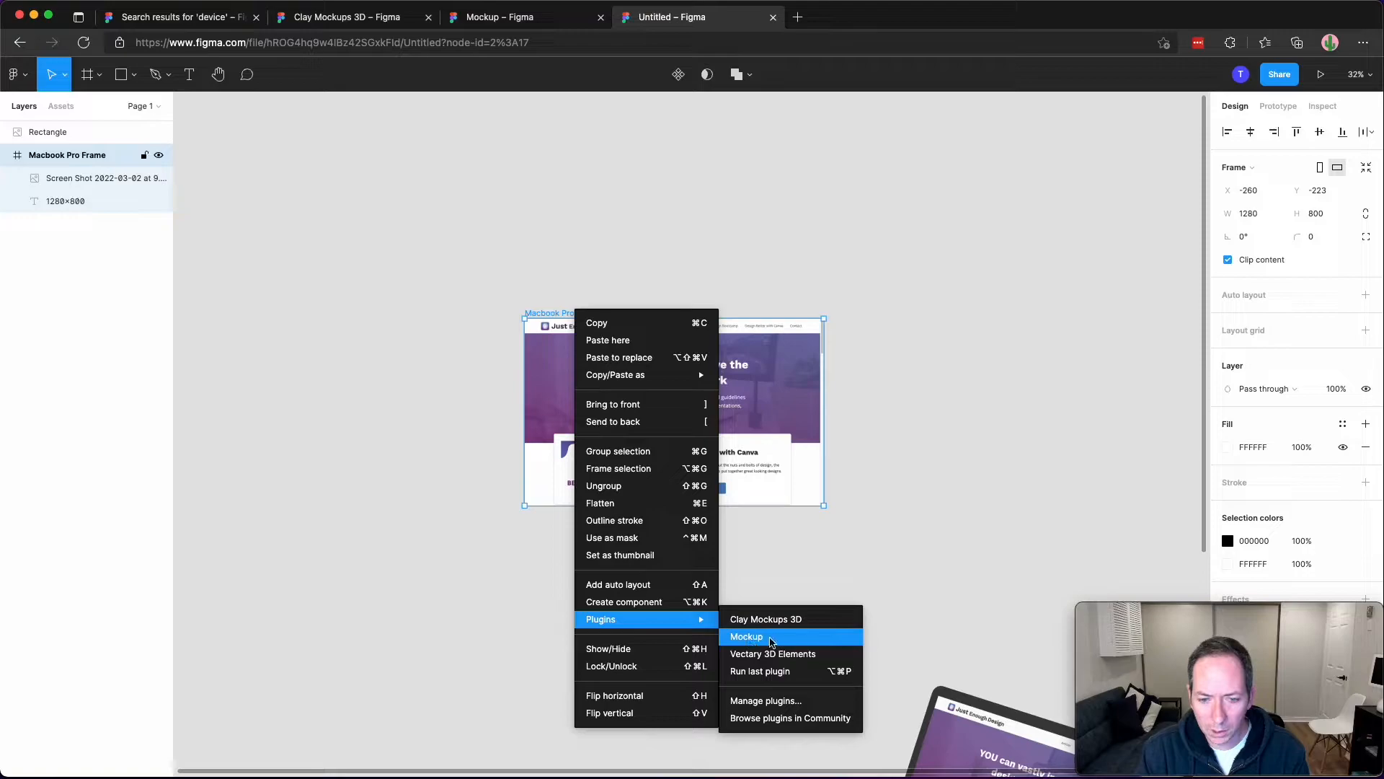
pyautogui.click(770, 639)
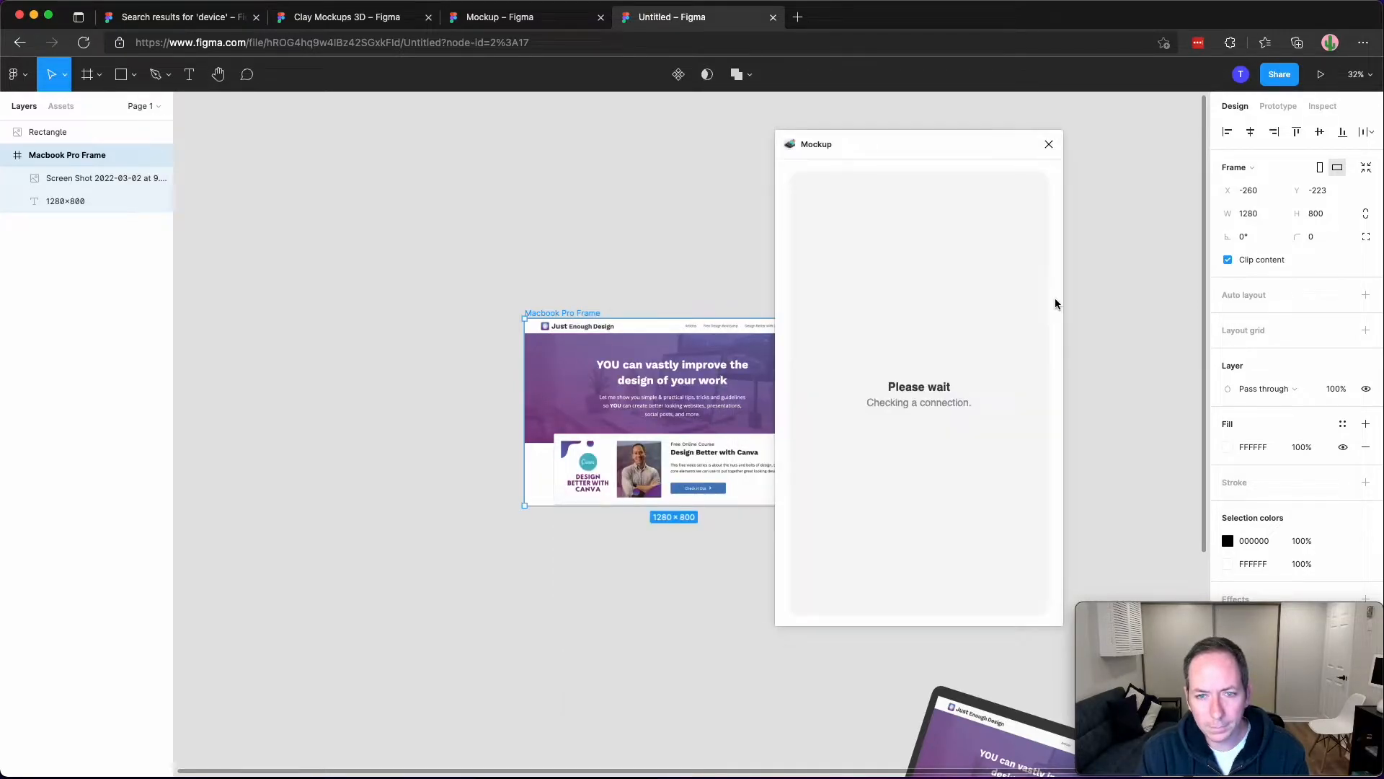
pyautogui.moveTo(928, 154); pyautogui.dragTo(778, 154)
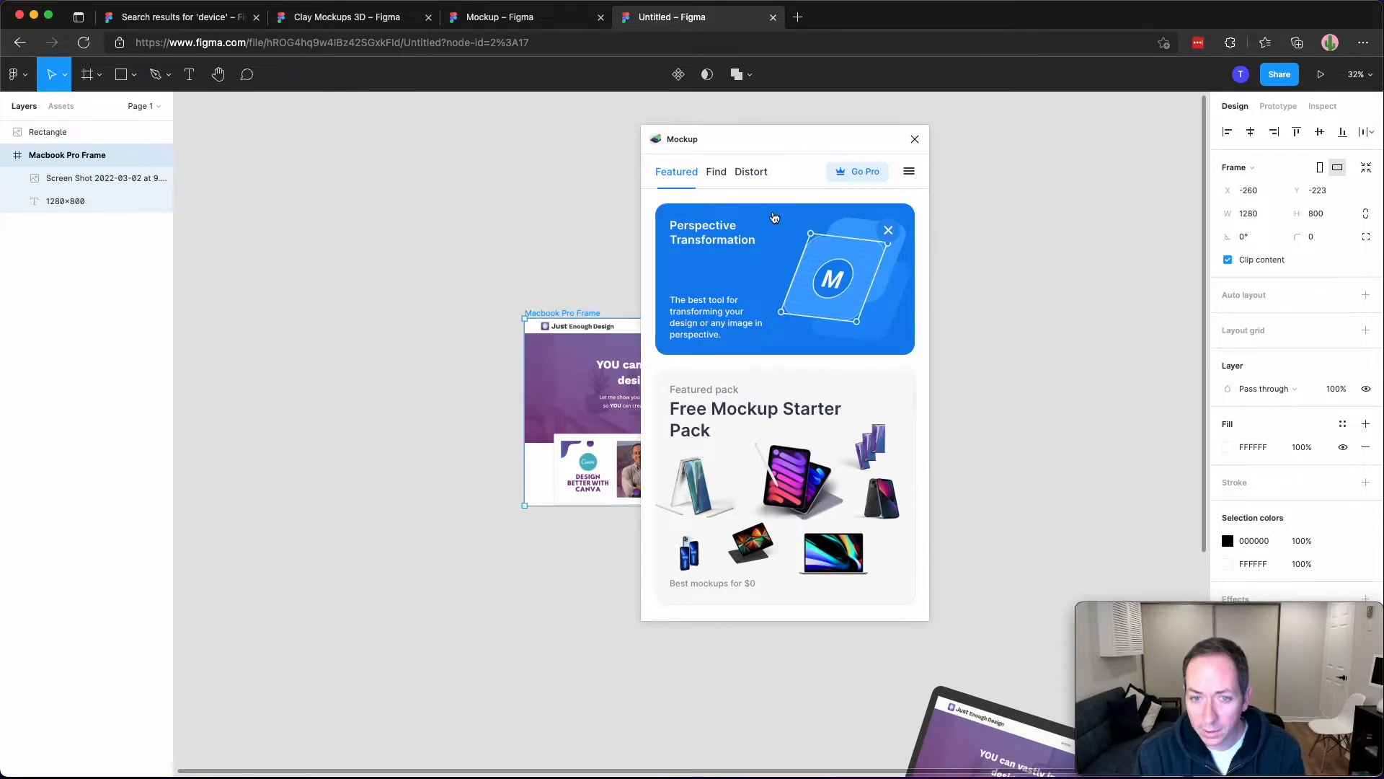
# Look through the Mockup plugin's featured packs and open the Free Mockup Starter Pack.
pyautogui.scroll(-1, 655, 398)
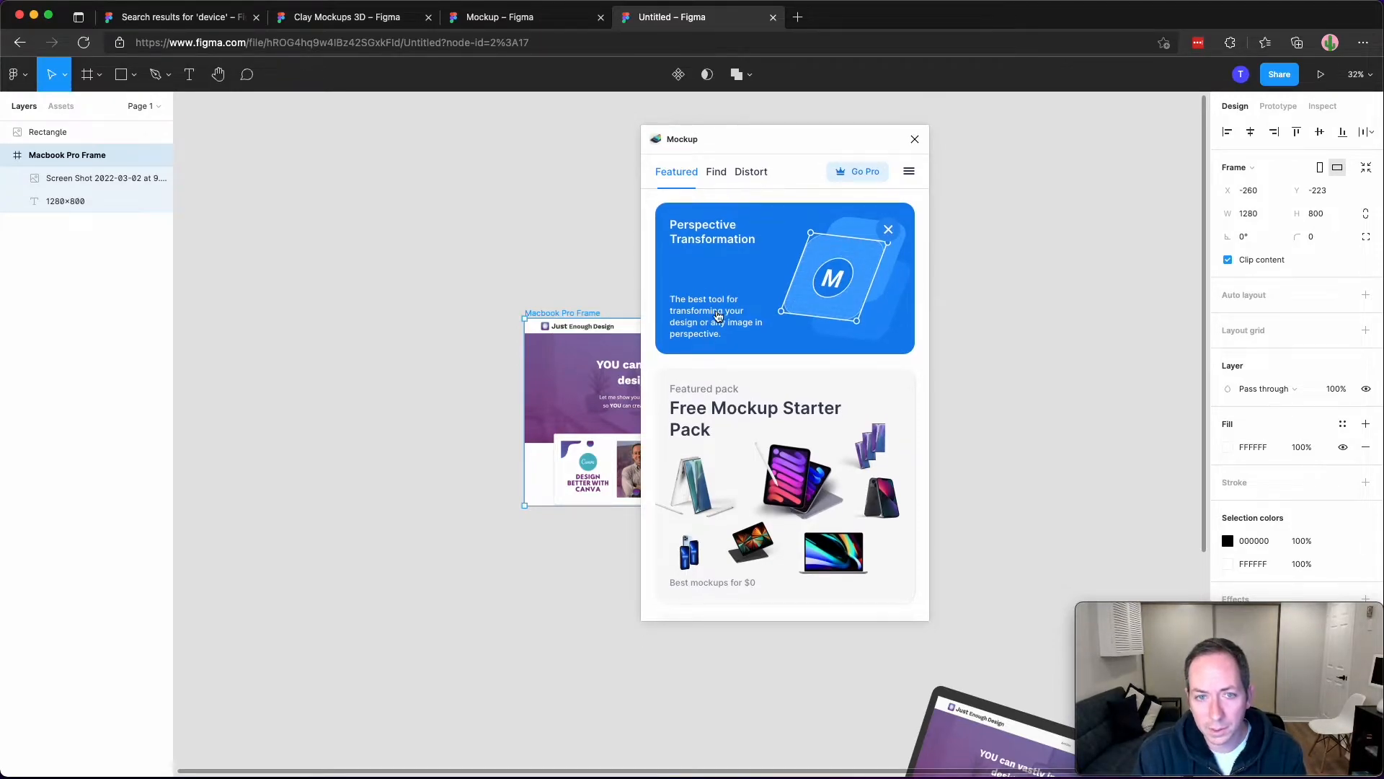
pyautogui.scroll(-5, 695, 370)
pyautogui.scroll(2, 740, 310)
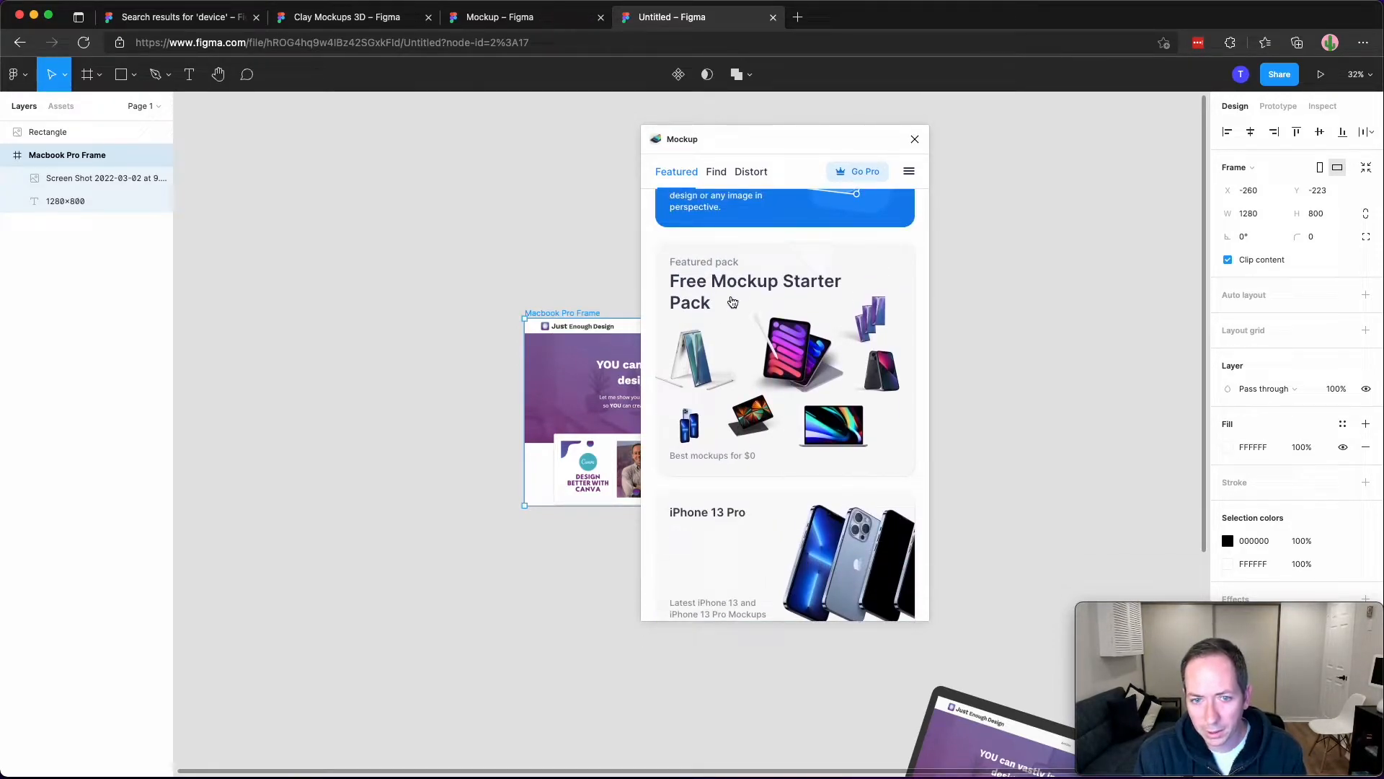
pyautogui.click(762, 312)
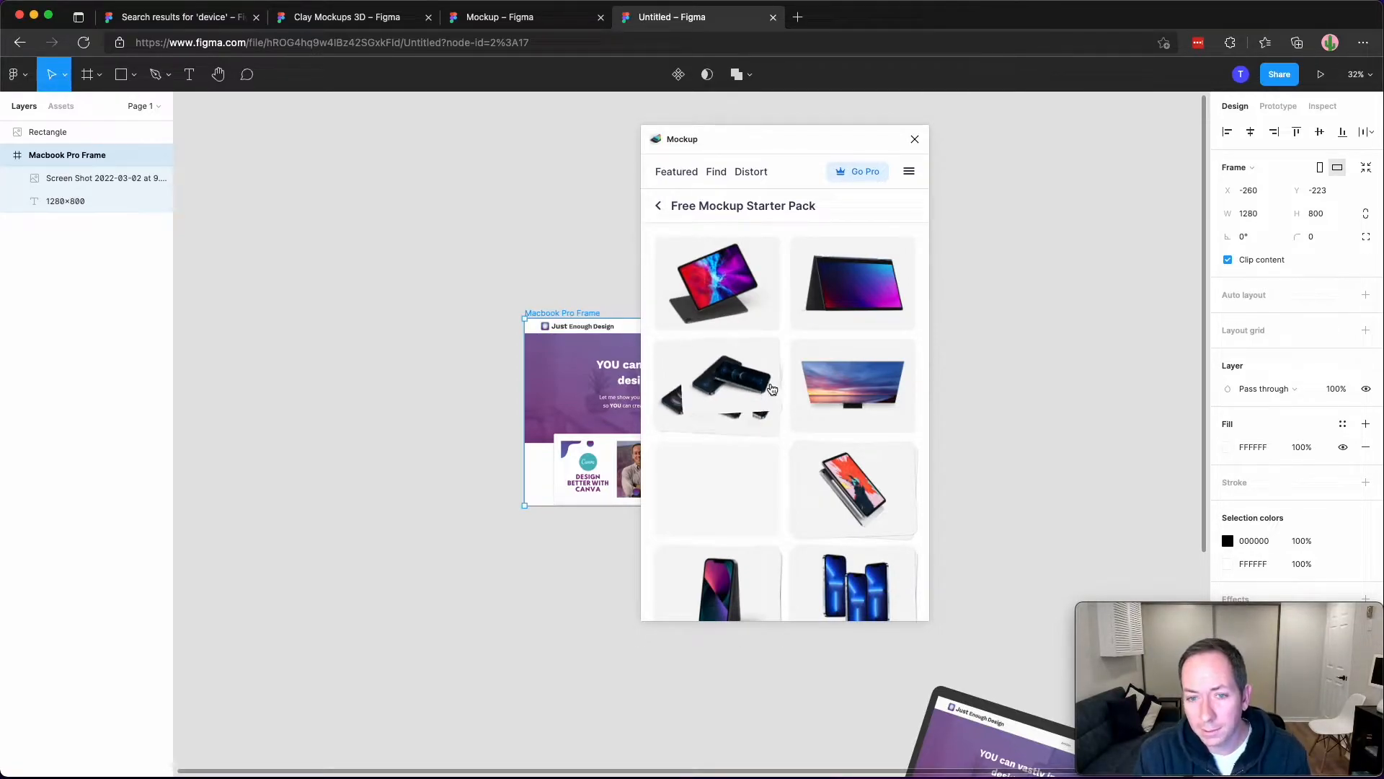
# Examine the device mockups offered in the Free Mockup Starter Pack.
pyautogui.scroll(-2, 772, 386)
pyautogui.scroll(-6, 793, 508)
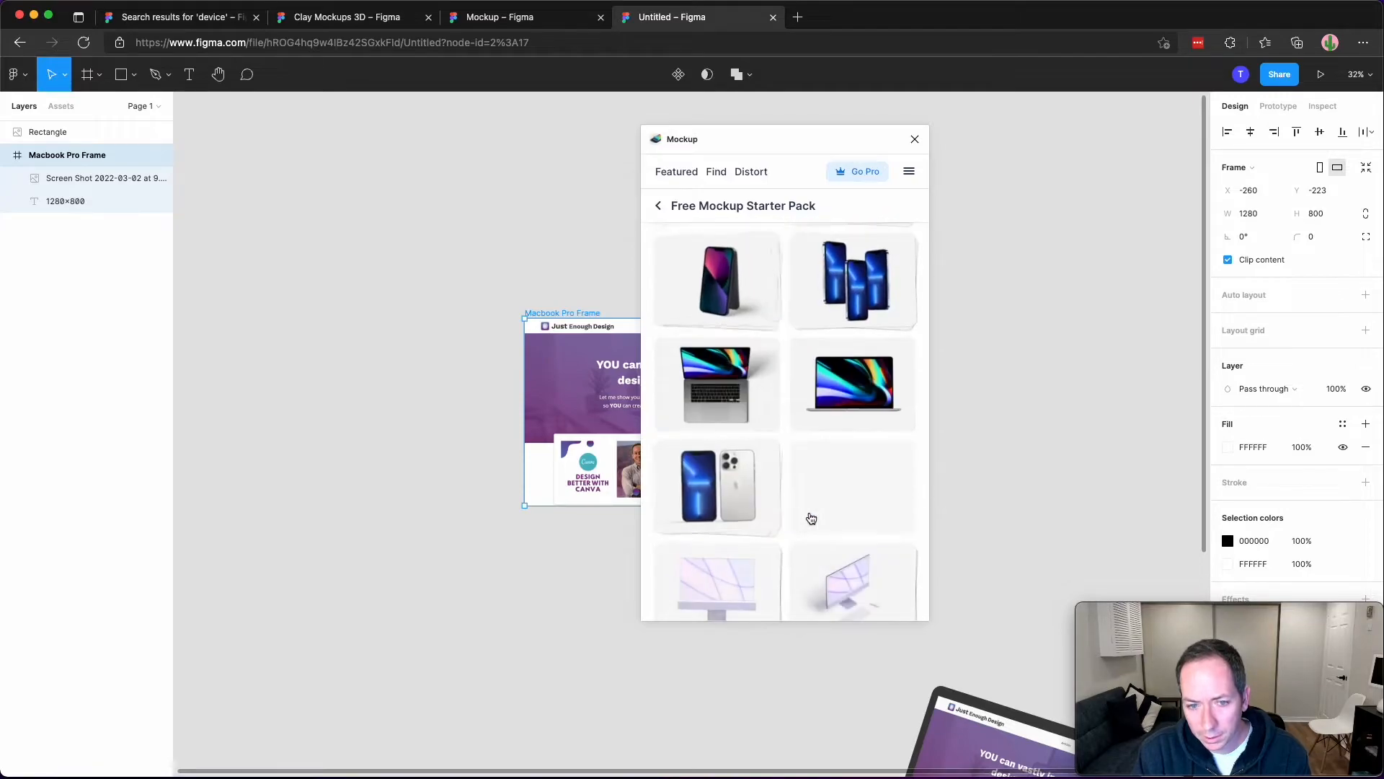
pyautogui.scroll(2, 798, 515)
pyautogui.scroll(-5, 800, 515)
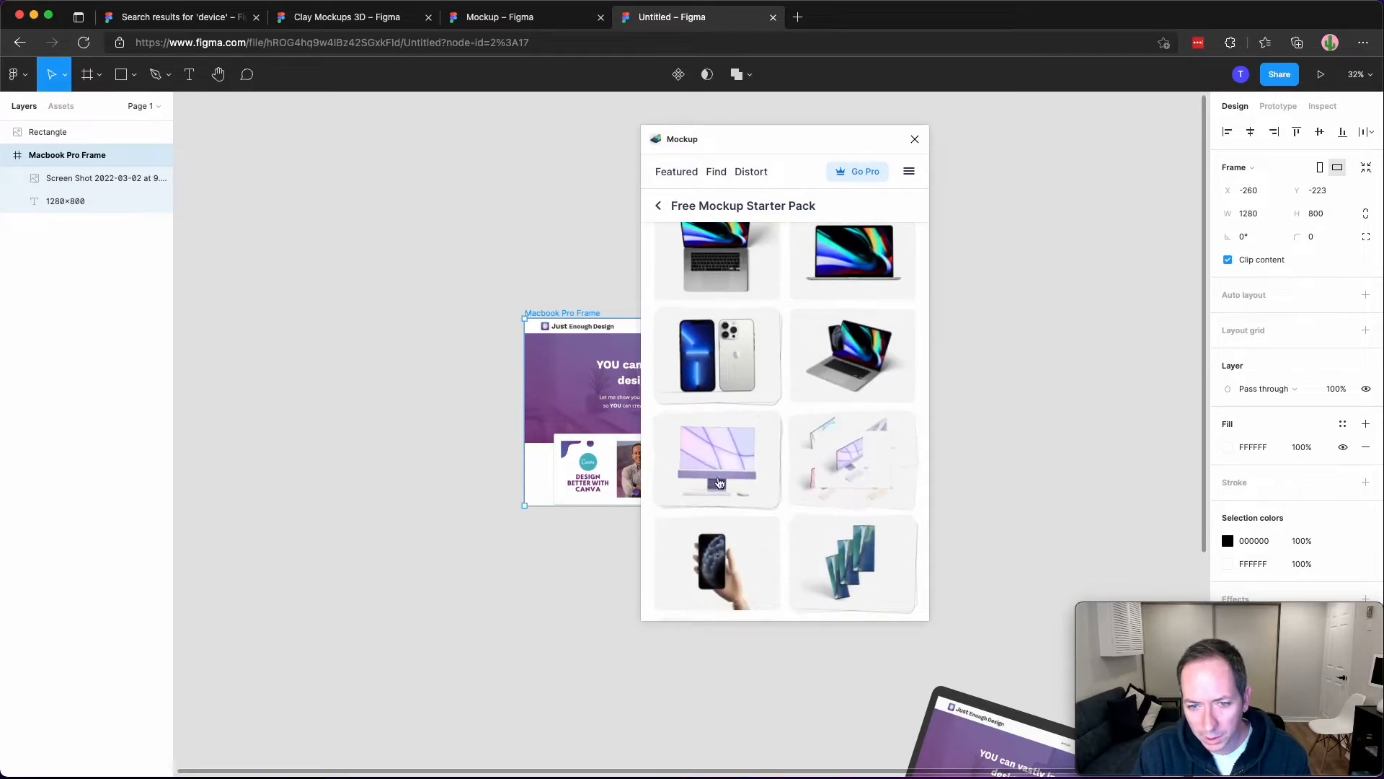
pyautogui.scroll(-4, 800, 469)
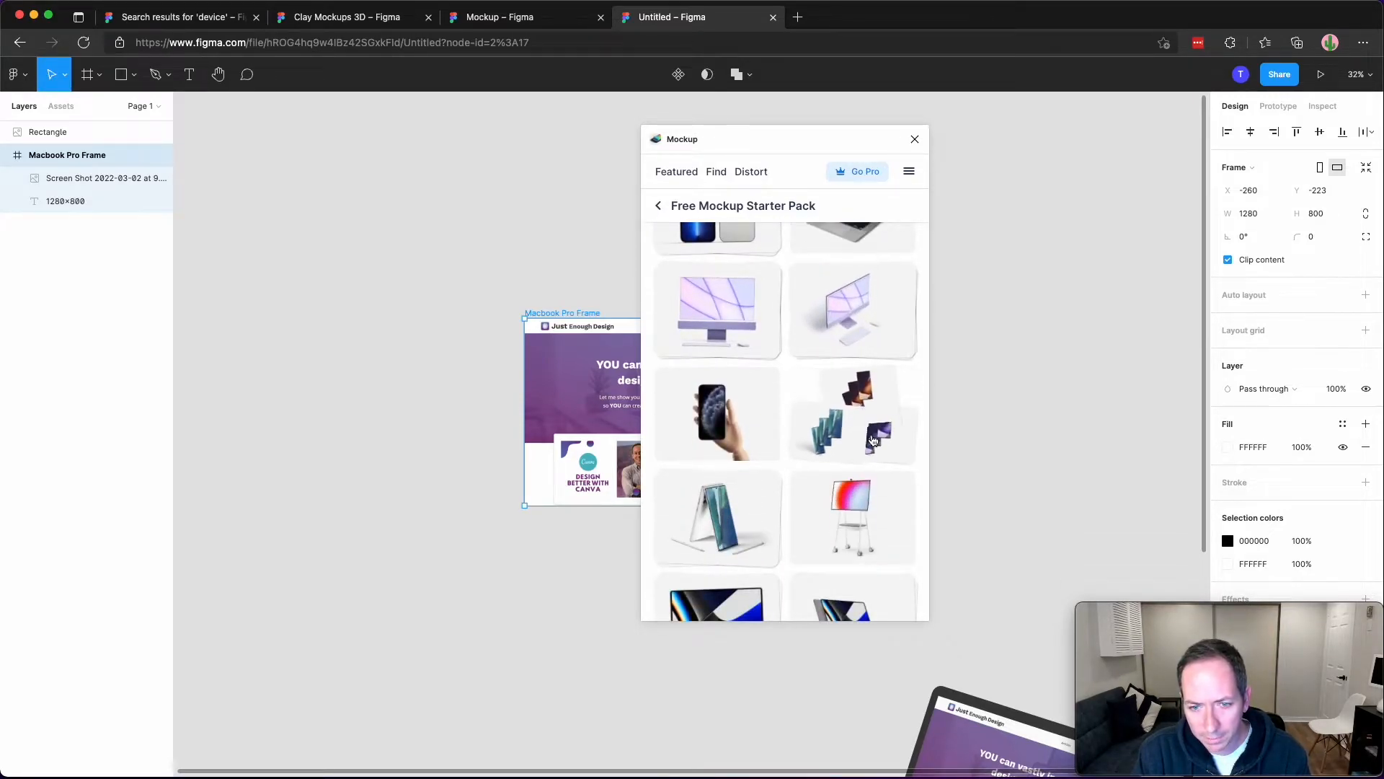
pyautogui.scroll(-2, 867, 452)
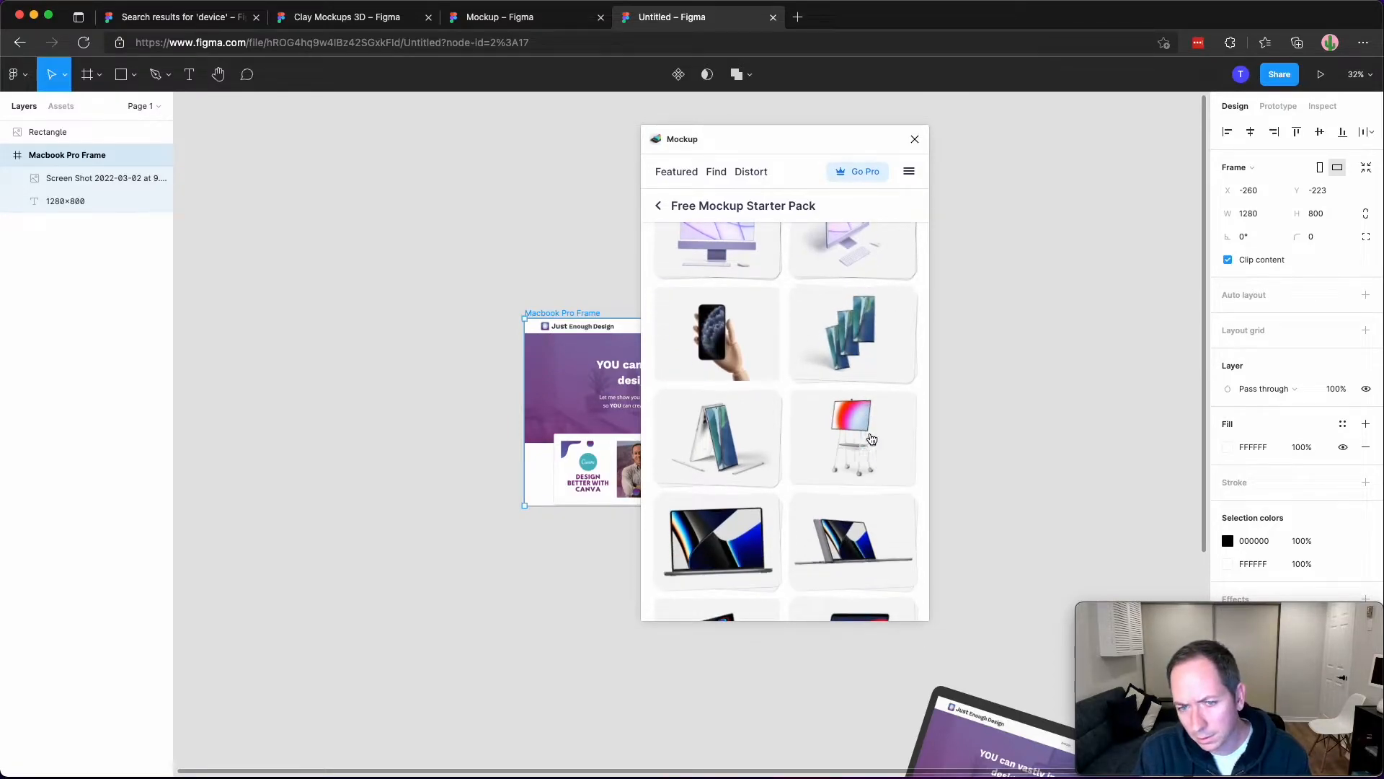
pyautogui.scroll(-1, 869, 451)
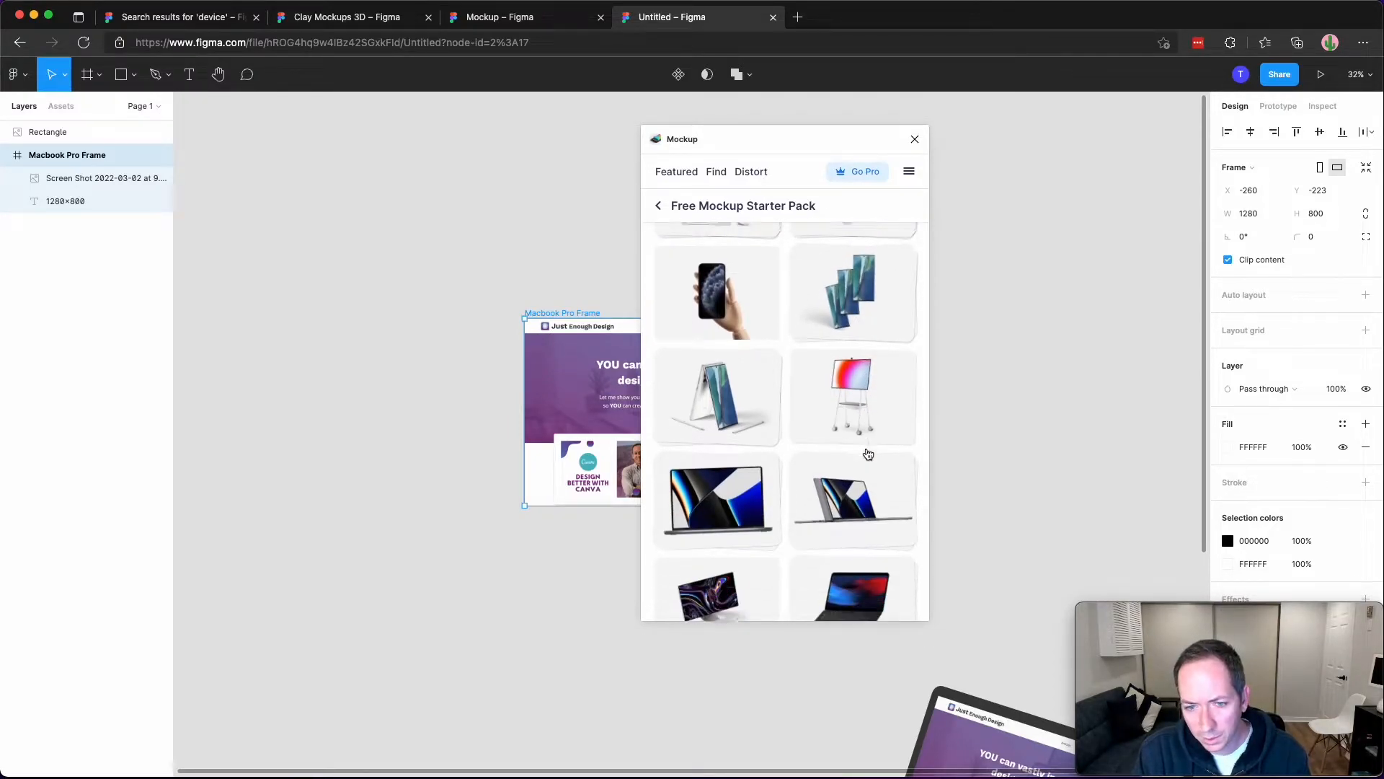
pyautogui.scroll(-2, 870, 451)
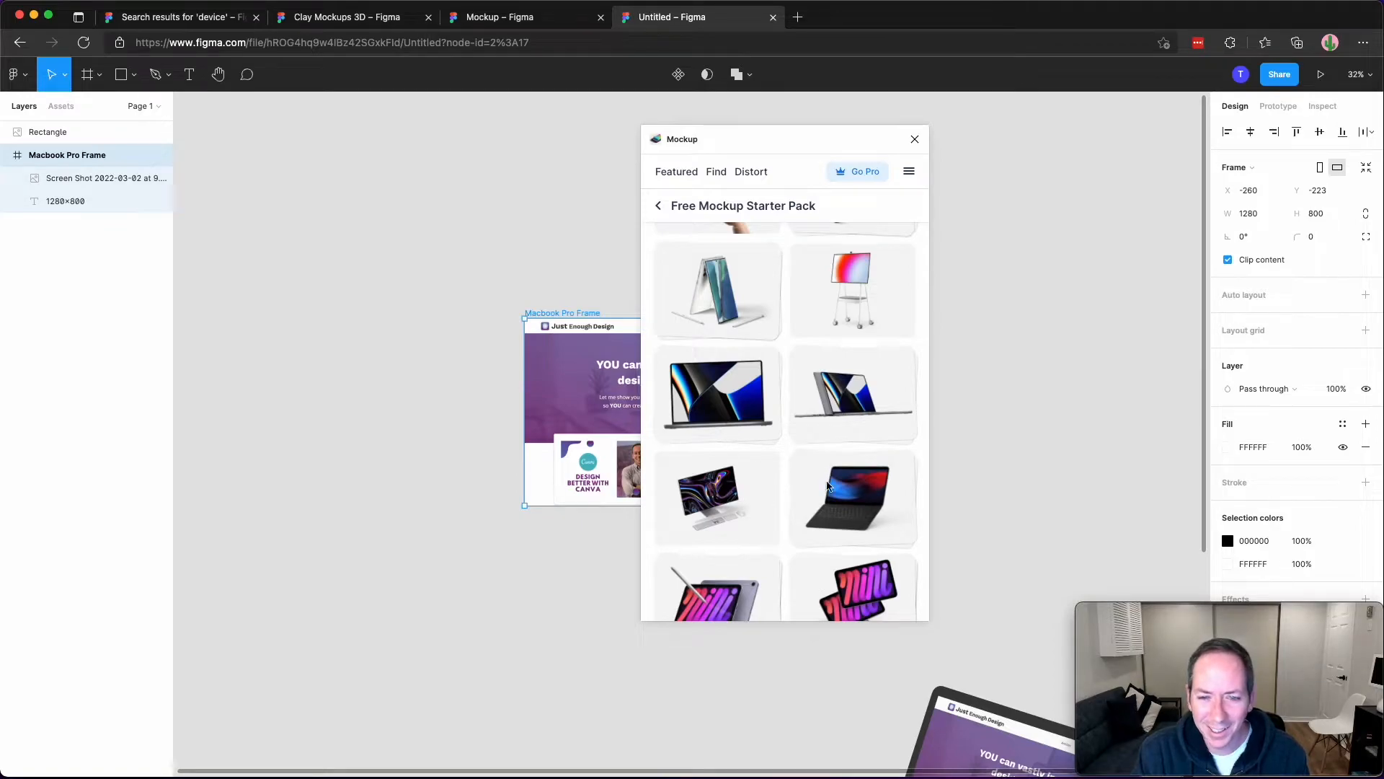
pyautogui.scroll(-5, 789, 469)
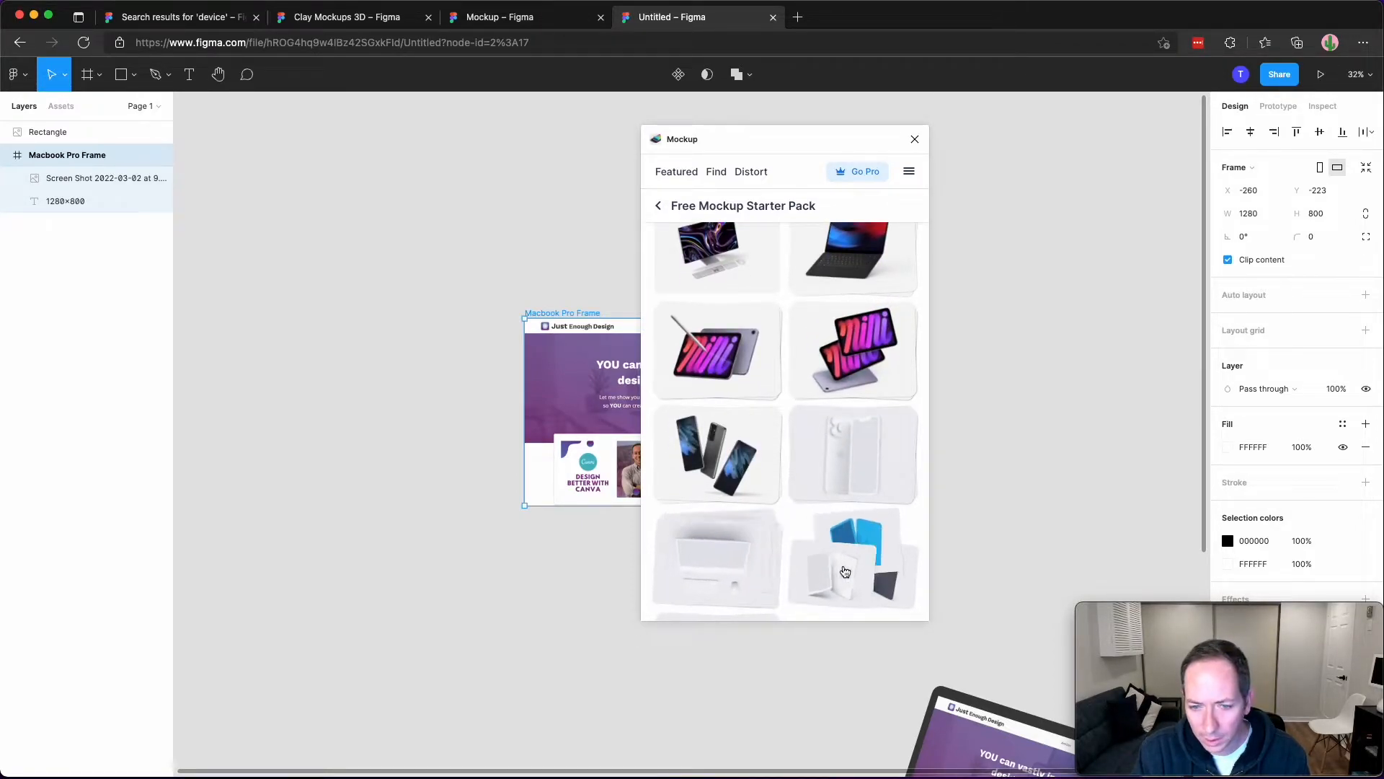
pyautogui.scroll(-2, 845, 572)
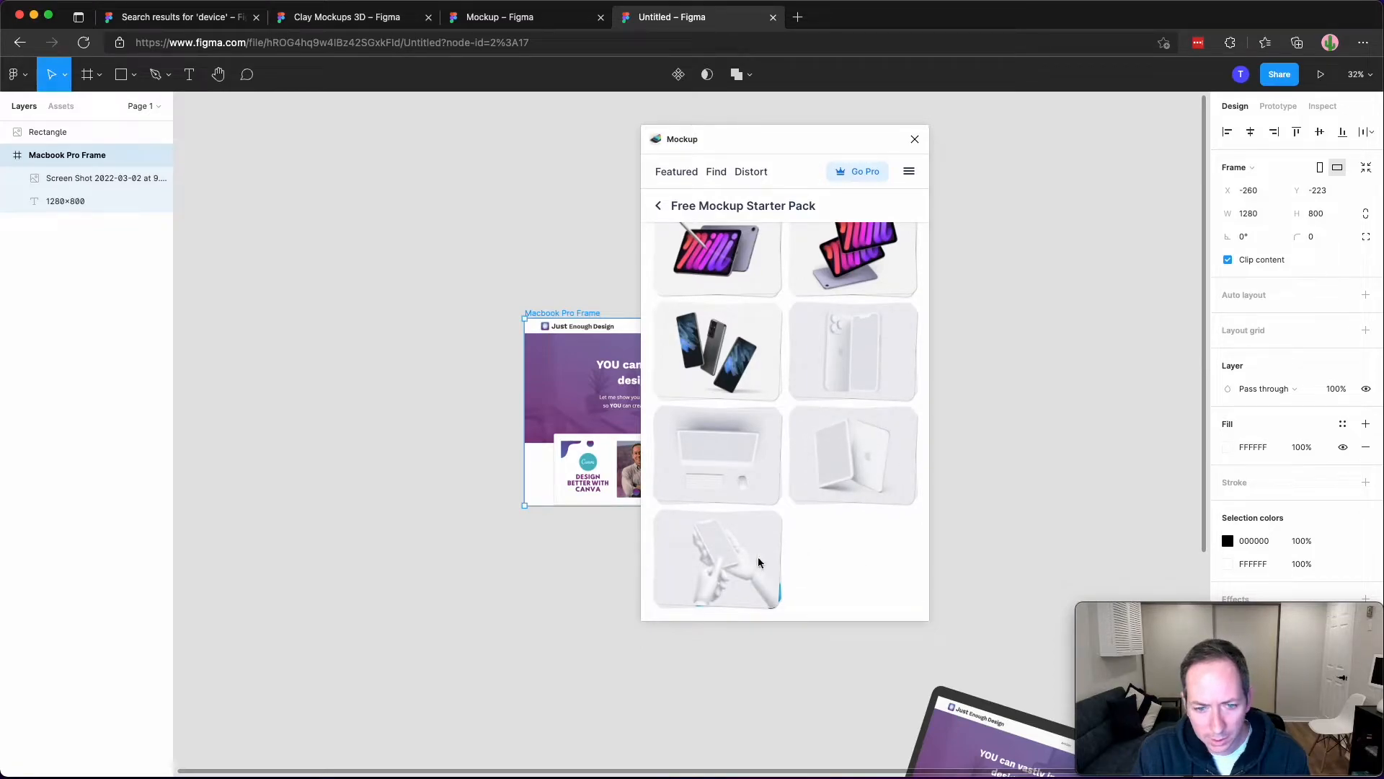
pyautogui.scroll(8, 827, 559)
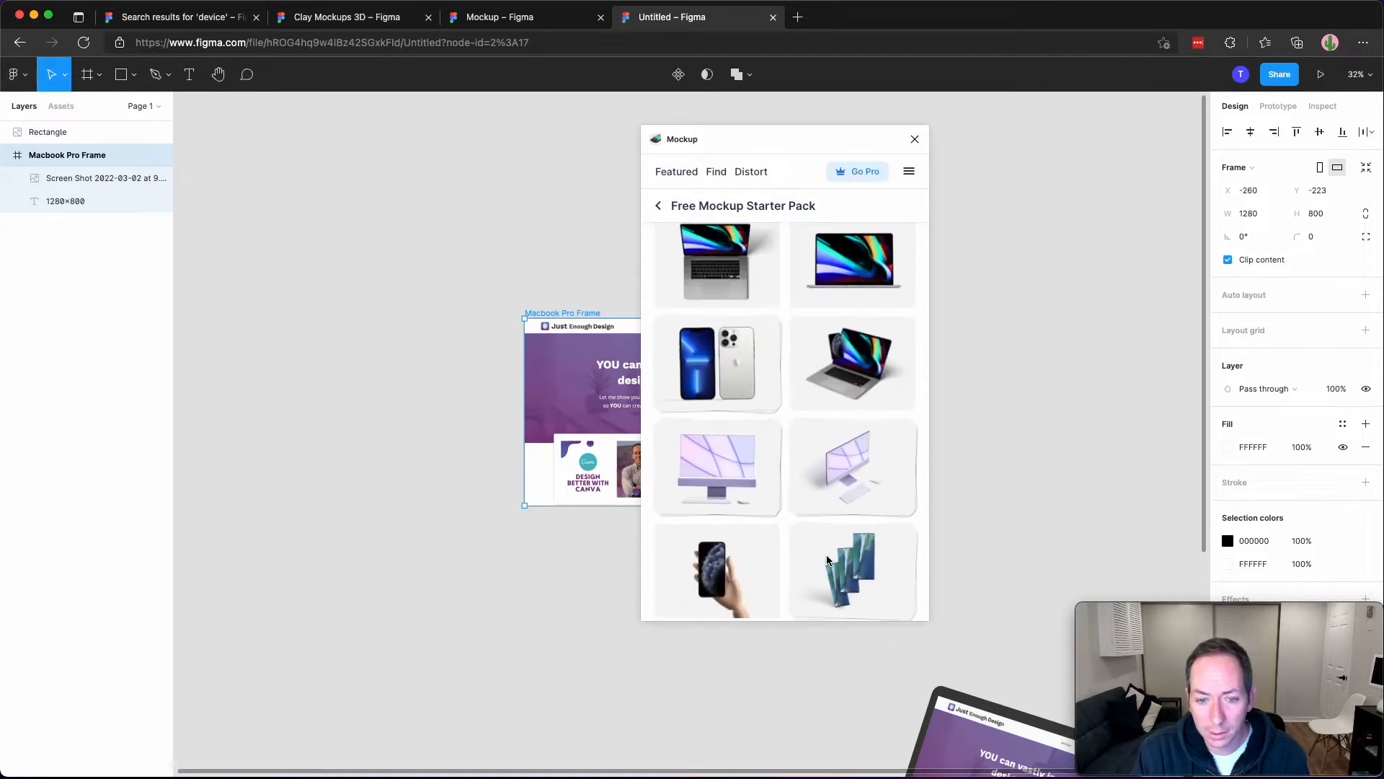
pyautogui.scroll(5, 827, 559)
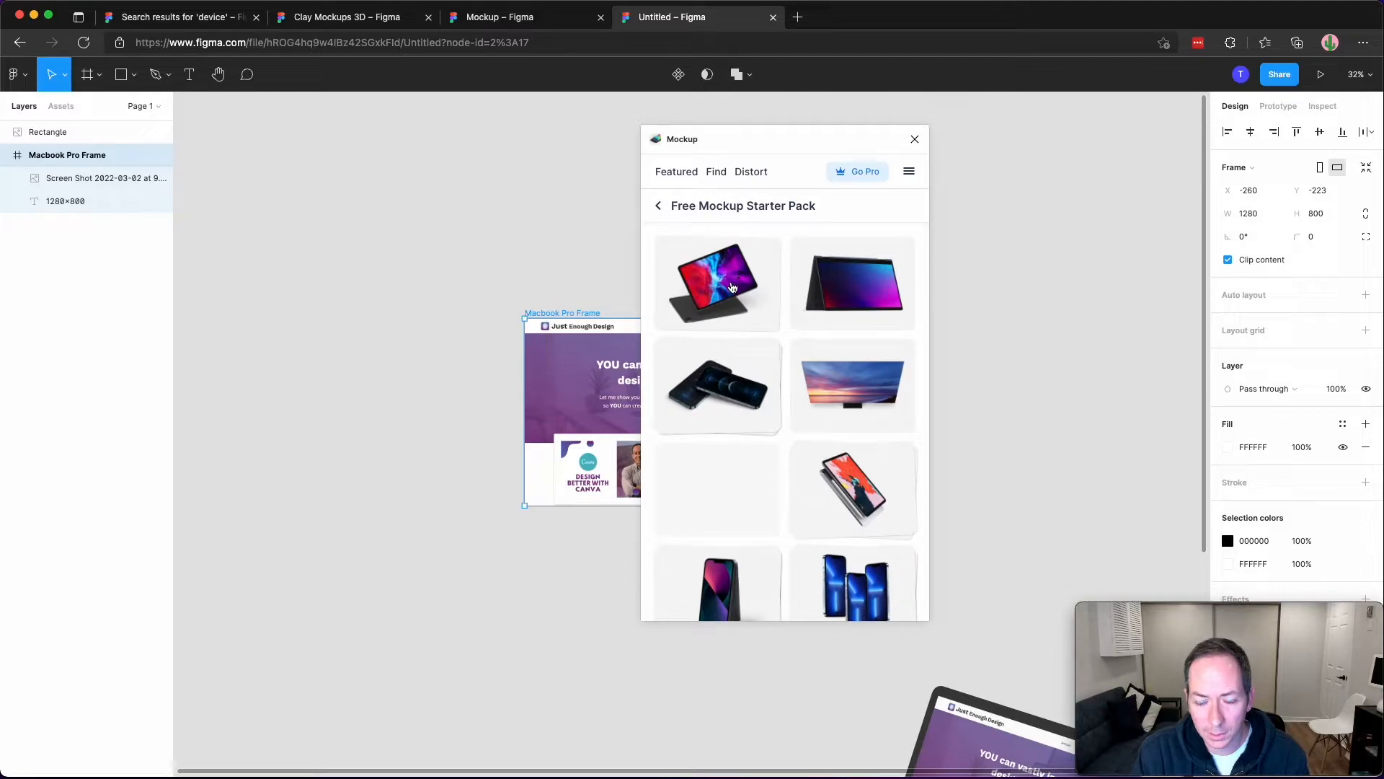
# Open the first tablet mockup, iPad Pro 2020, try an output width of 3000, and return it to 1500.
pyautogui.click(727, 287)
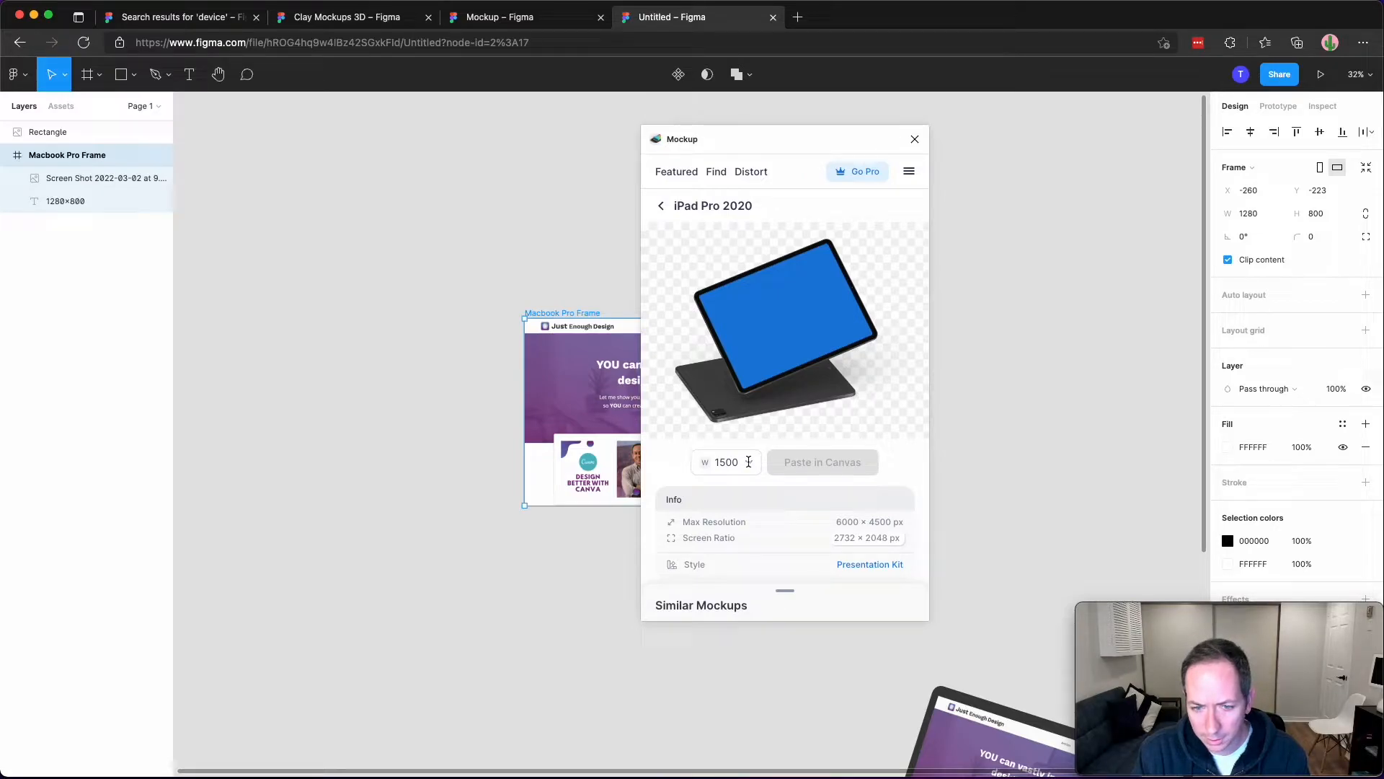
pyautogui.click(720, 467)
pyautogui.click(724, 519)
pyautogui.click(730, 464)
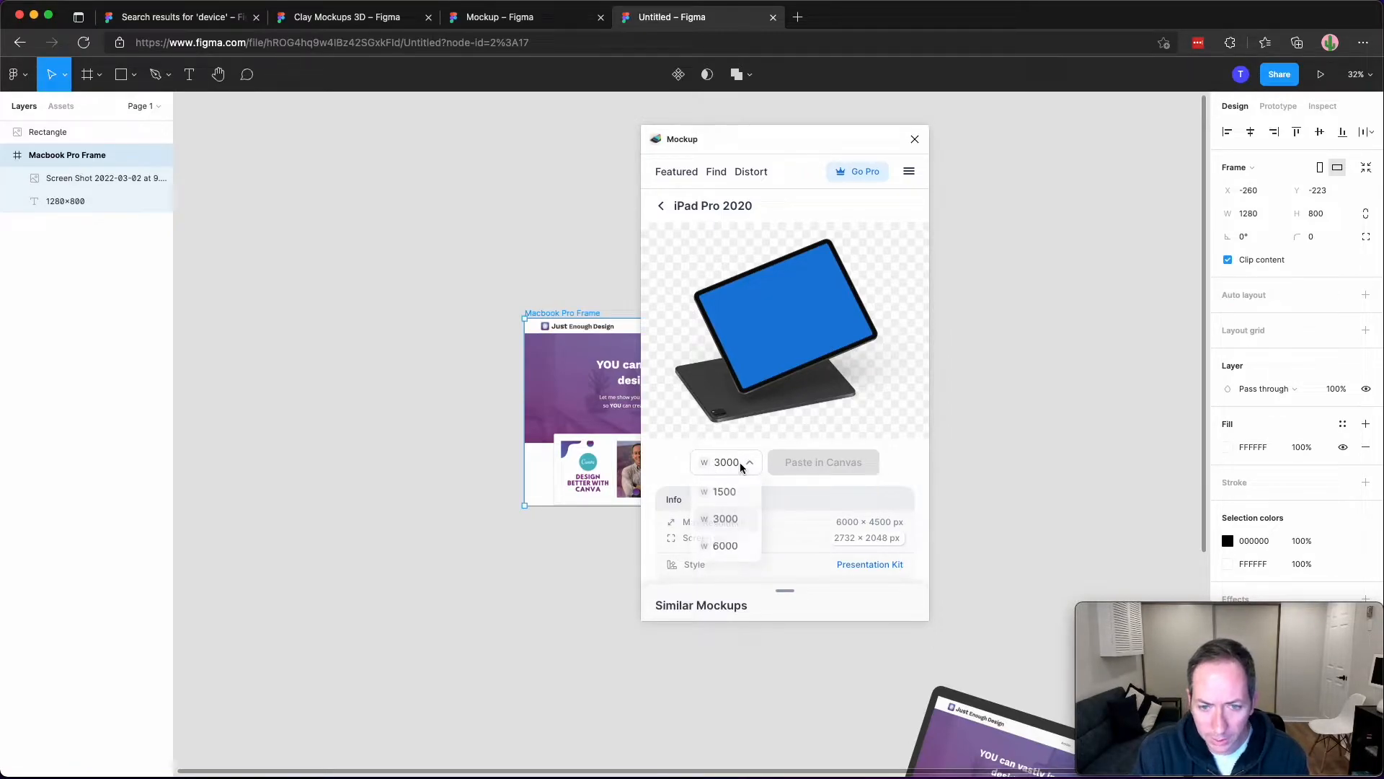
pyautogui.click(734, 497)
pyautogui.scroll(-5, 729, 529)
pyautogui.scroll(5, 729, 530)
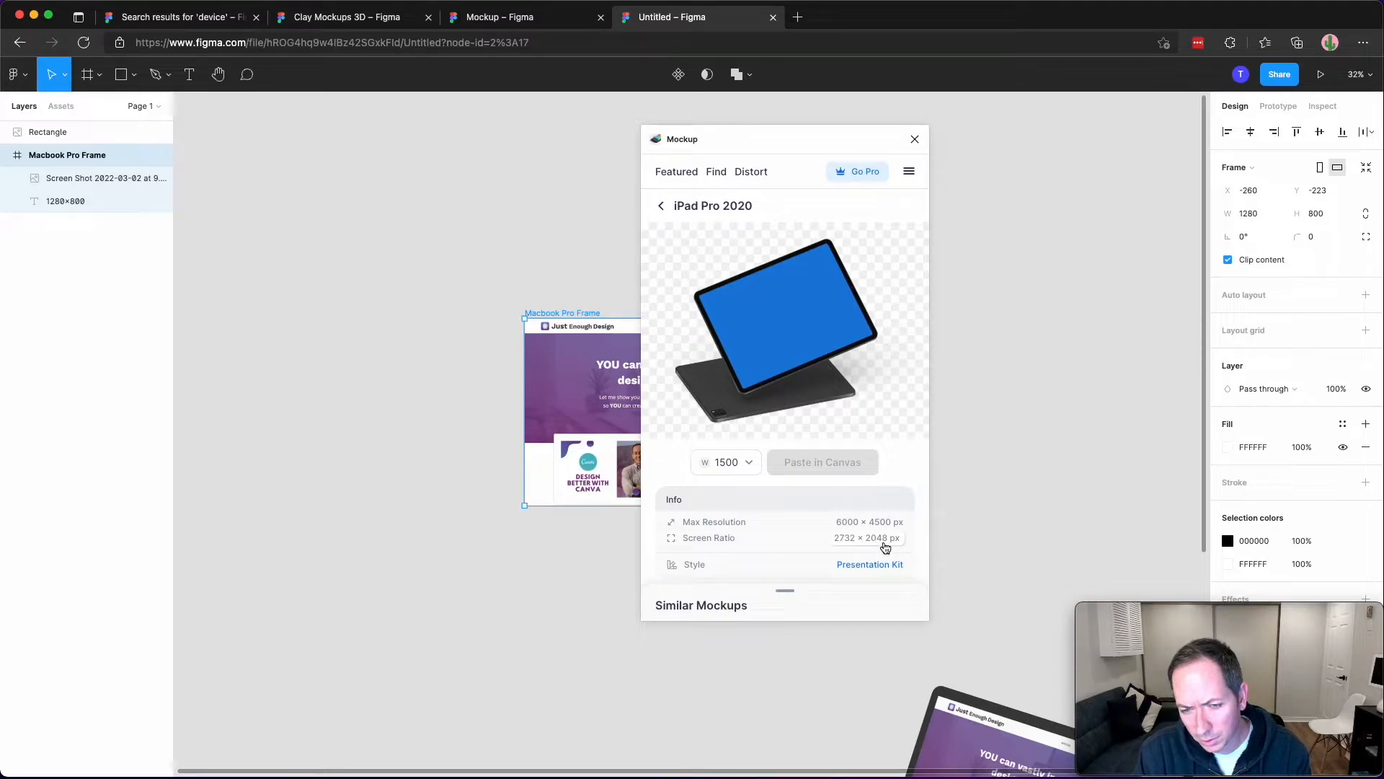
# Create a blank 2732 × 2048 screen frame on the canvas from the iPad Pro 2020 mockup's screen ratio.
pyautogui.click(863, 542)
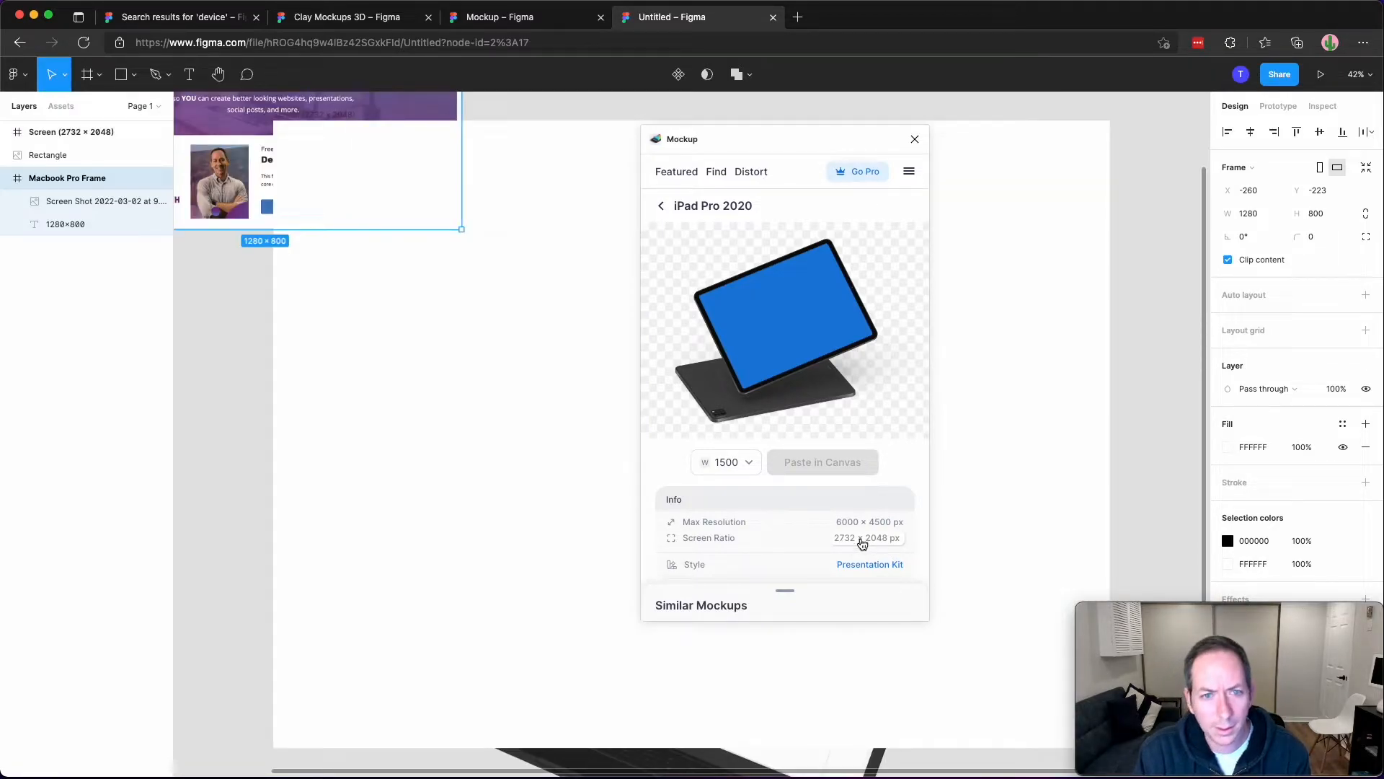
pyautogui.click(219, 472)
pyautogui.scroll(-5, 219, 472)
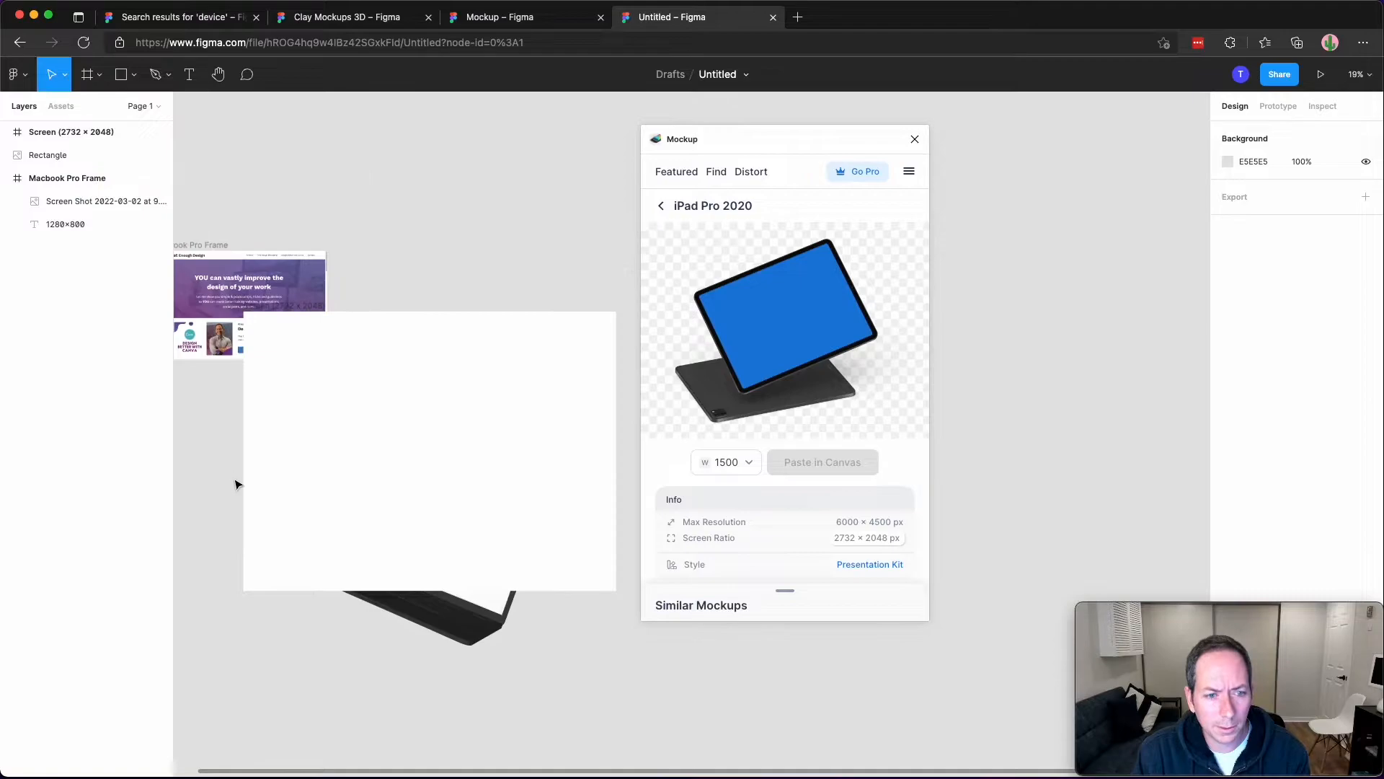
# Move the Mockup plugin window clear of the blank screen frame.
pyautogui.click(328, 461)
pyautogui.hscroll(-5, 328, 461)
pyautogui.scroll(-1, 328, 462)
pyautogui.moveTo(572, 248); pyautogui.dragTo(516, 353)
pyautogui.press('super+z')
pyautogui.moveTo(735, 132); pyautogui.dragTo(1058, 114)
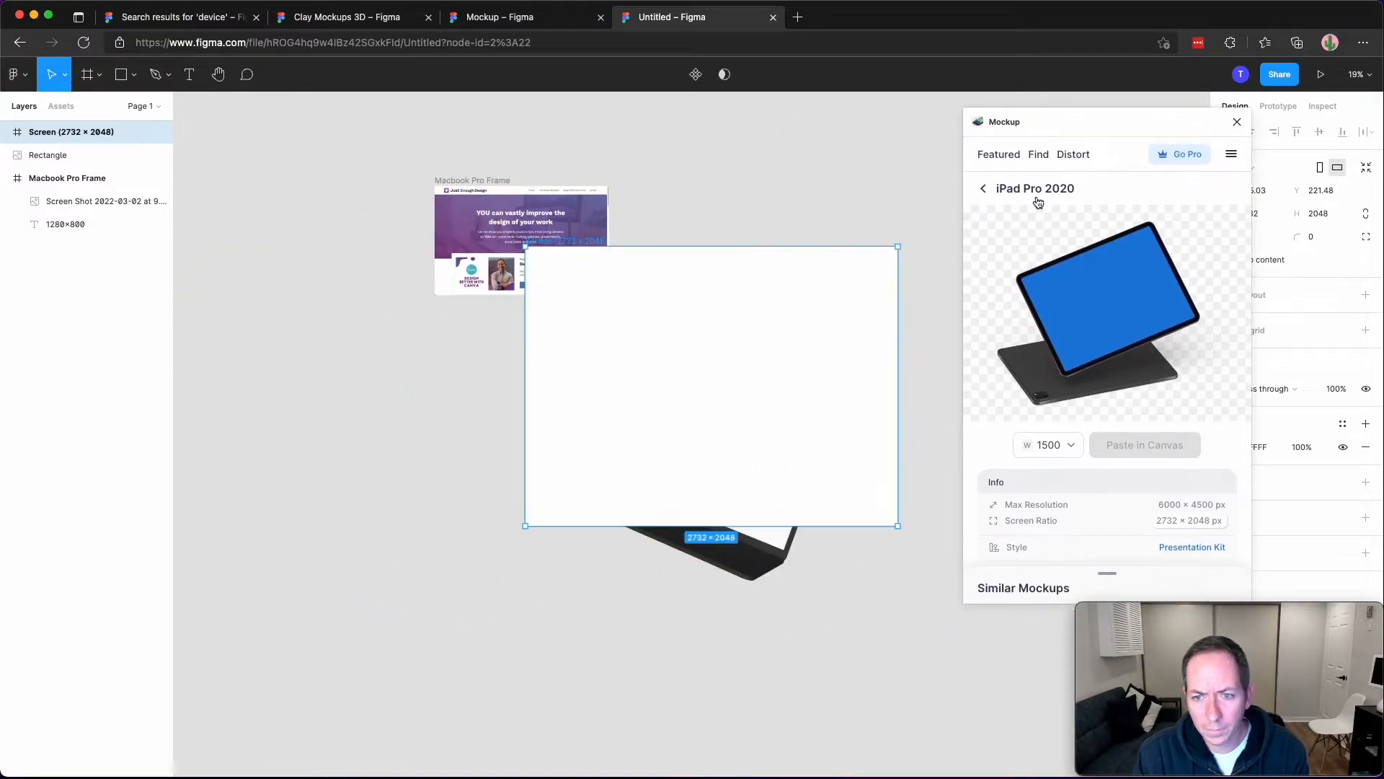
# Replace the blank screen frame with a new 2732 × 2048 one from the iPad Pro 2020 mockup, placed clear of the laptop mockup.
pyautogui.click(1175, 522)
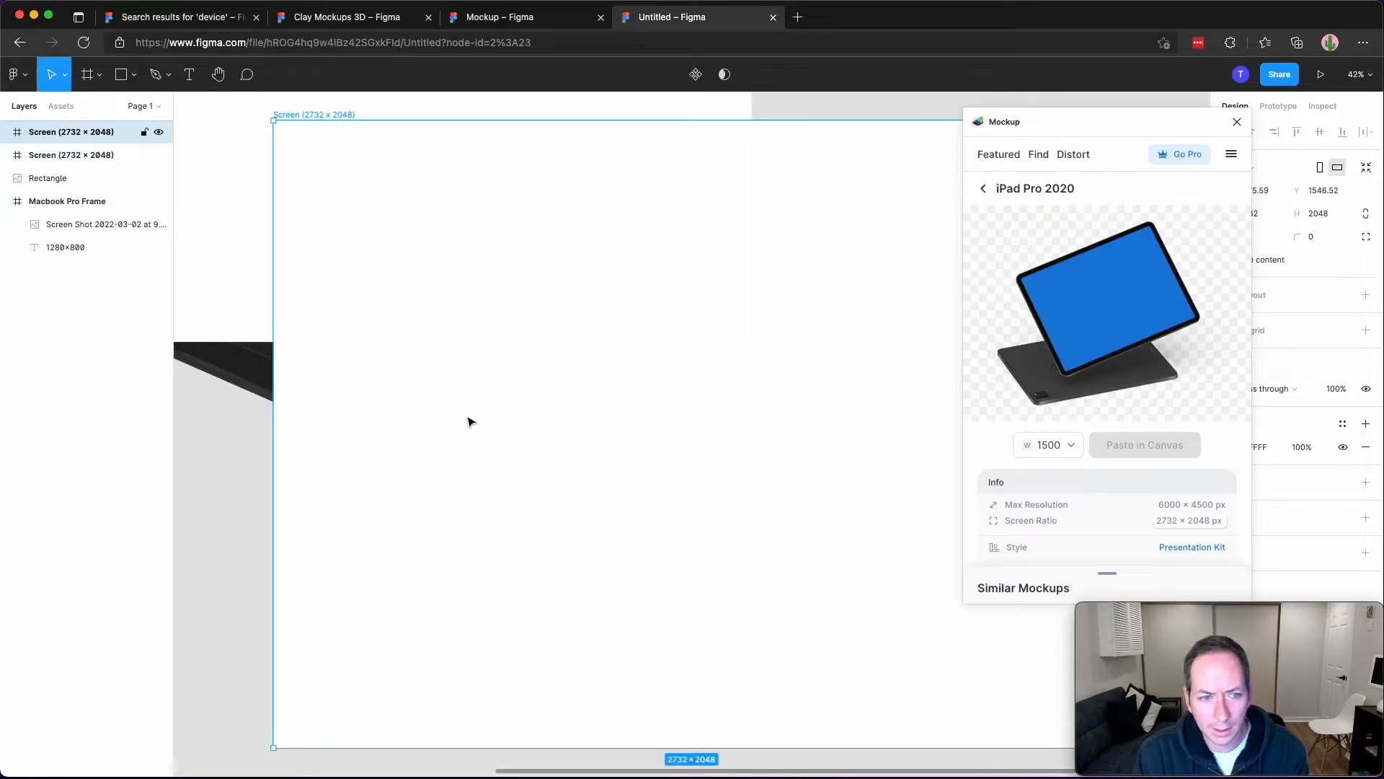
pyautogui.scroll(-5, 469, 420)
pyautogui.moveTo(454, 300); pyautogui.dragTo(687, 377)
pyautogui.click(301, 144)
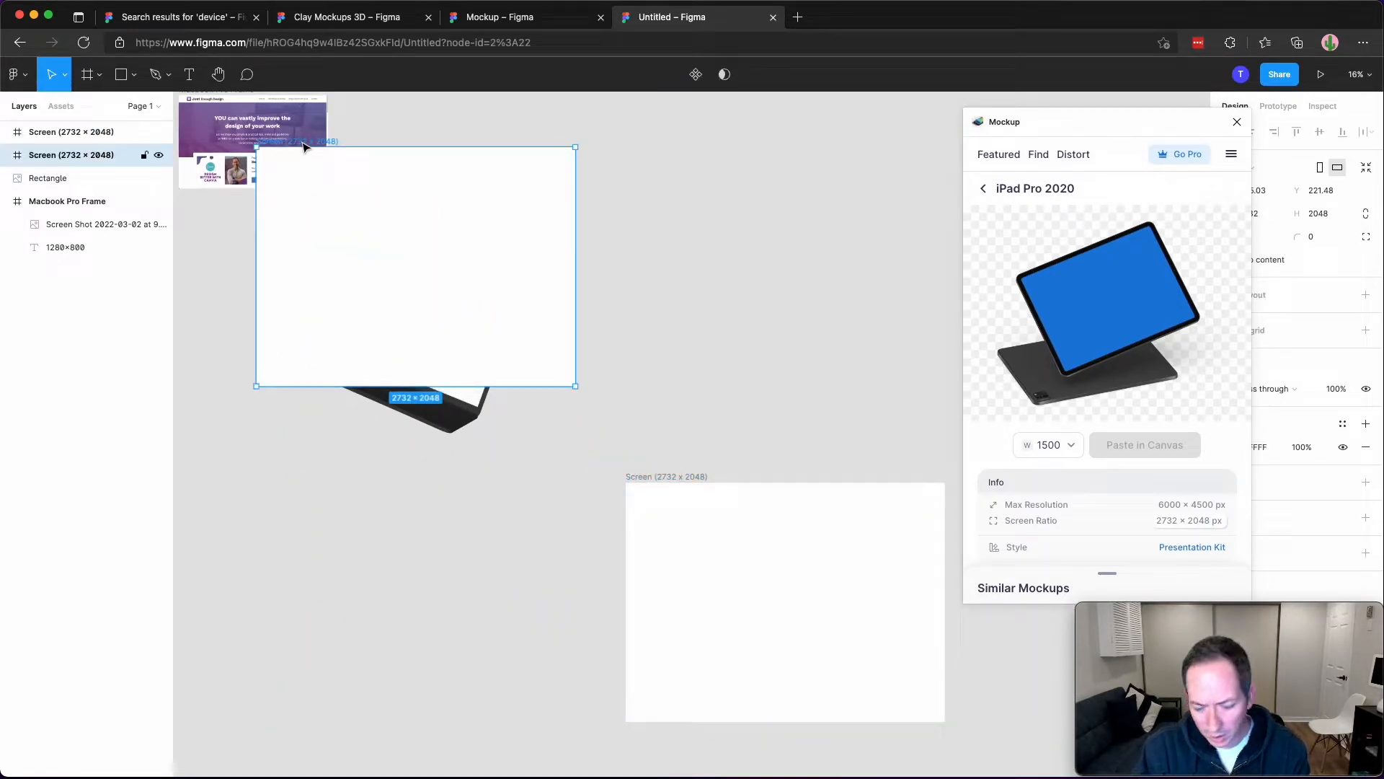
pyautogui.press('Delete')
pyautogui.scroll(-2, 609, 289)
pyautogui.hscroll(2, 610, 288)
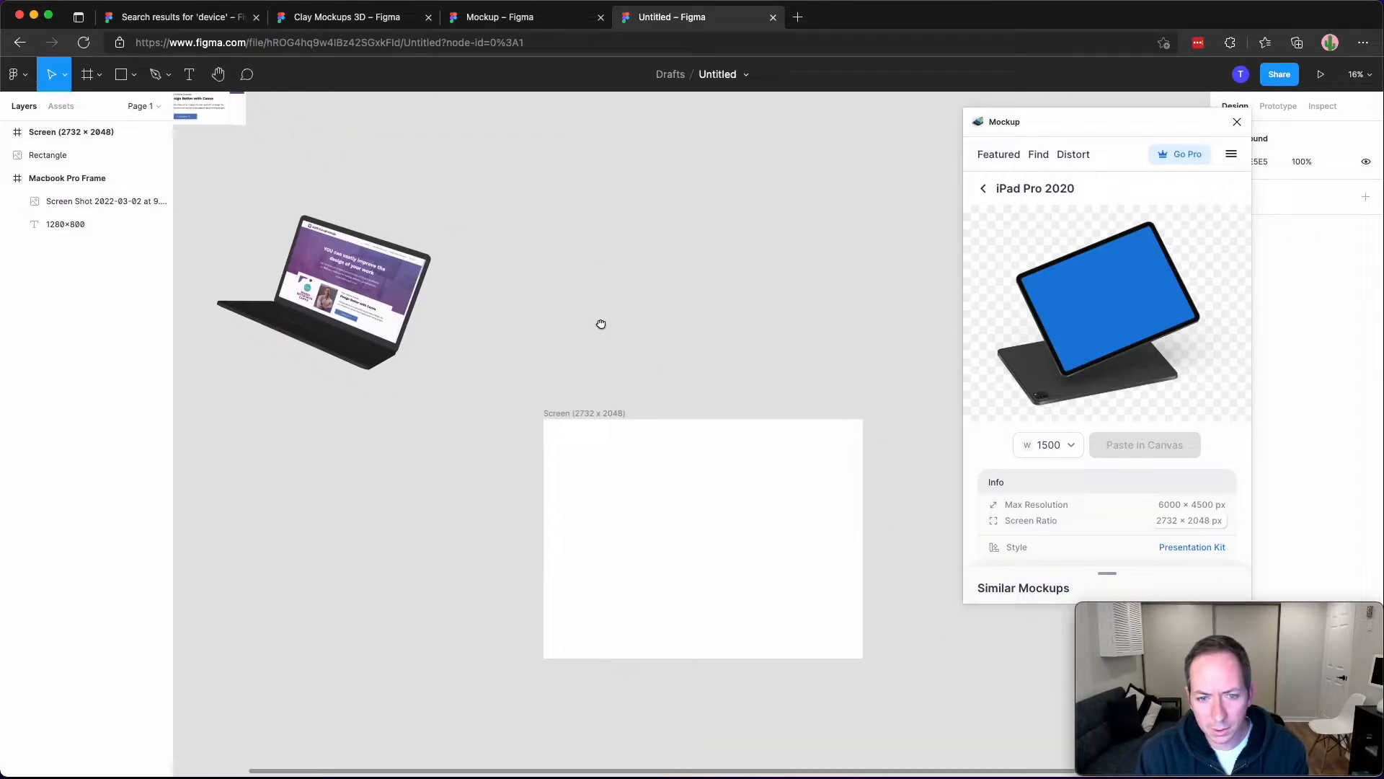
pyautogui.click(590, 421)
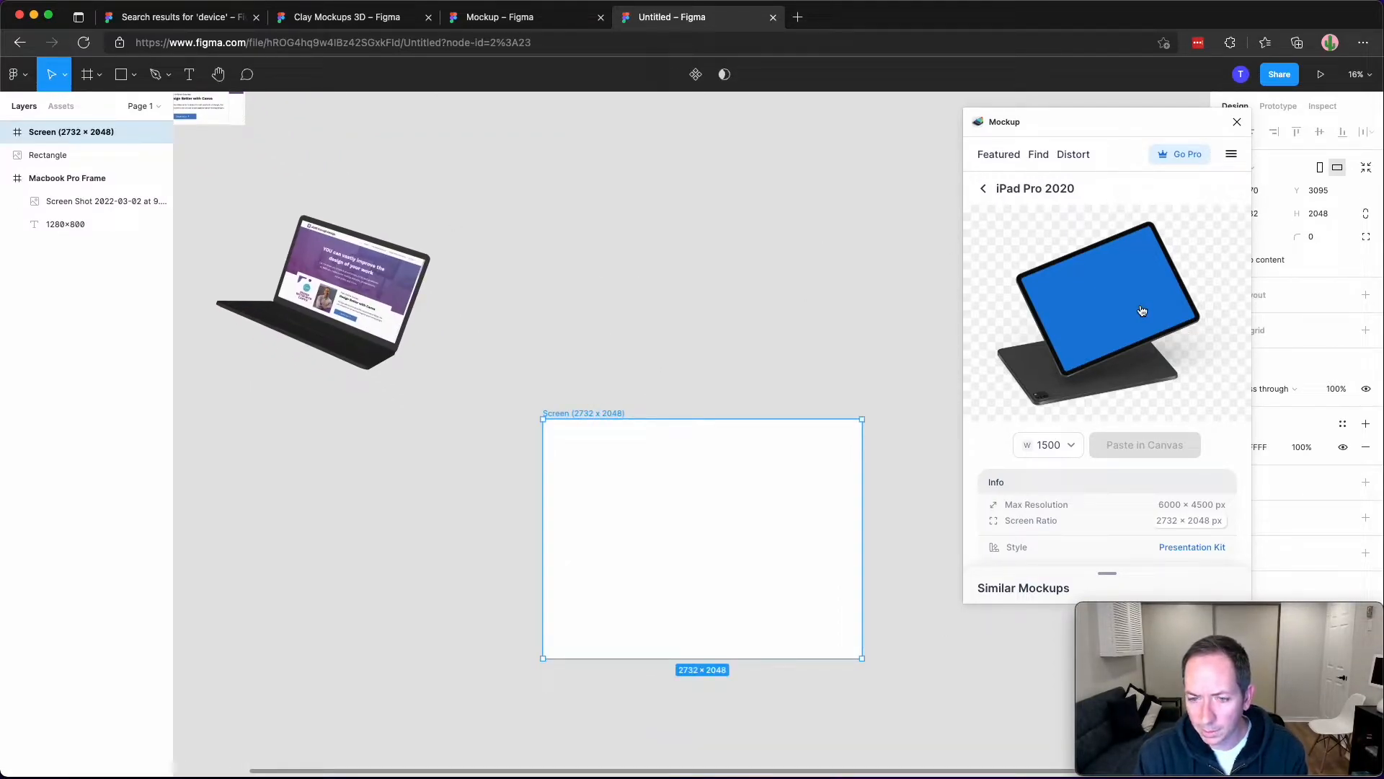
# Move the website screenshot from the Macbook Pro frame into the blank 2732 × 2048 screen frame.
pyautogui.click(671, 284)
pyautogui.moveTo(668, 281); pyautogui.dragTo(784, 408)
pyautogui.click(274, 182)
pyautogui.moveTo(289, 216); pyautogui.dragTo(308, 229)
pyautogui.press('super+z')
pyautogui.doubleClick(278, 218)
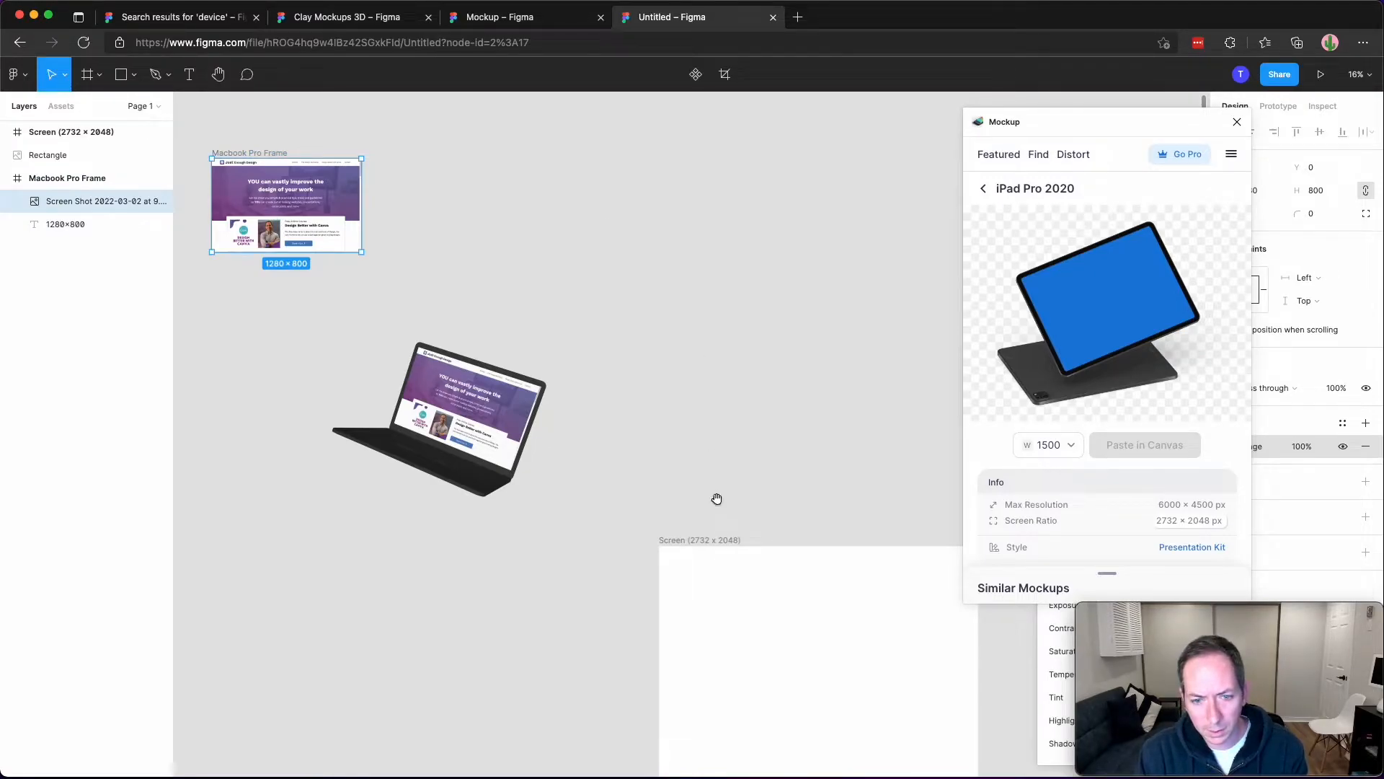
pyautogui.moveTo(716, 497); pyautogui.dragTo(457, 306)
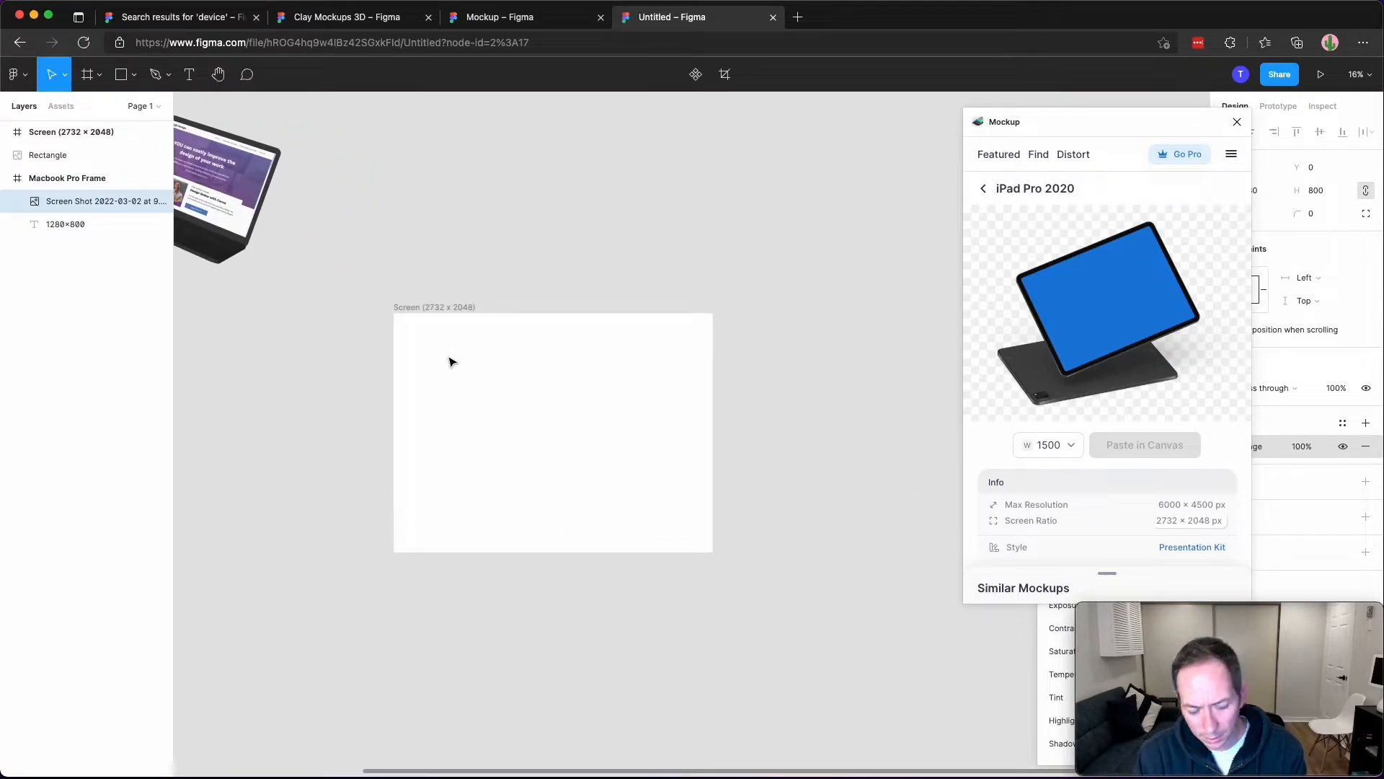
pyautogui.press('super+v')
pyautogui.moveTo(291, 390); pyautogui.dragTo(573, 565)
pyautogui.moveTo(316, 185); pyautogui.dragTo(752, 498)
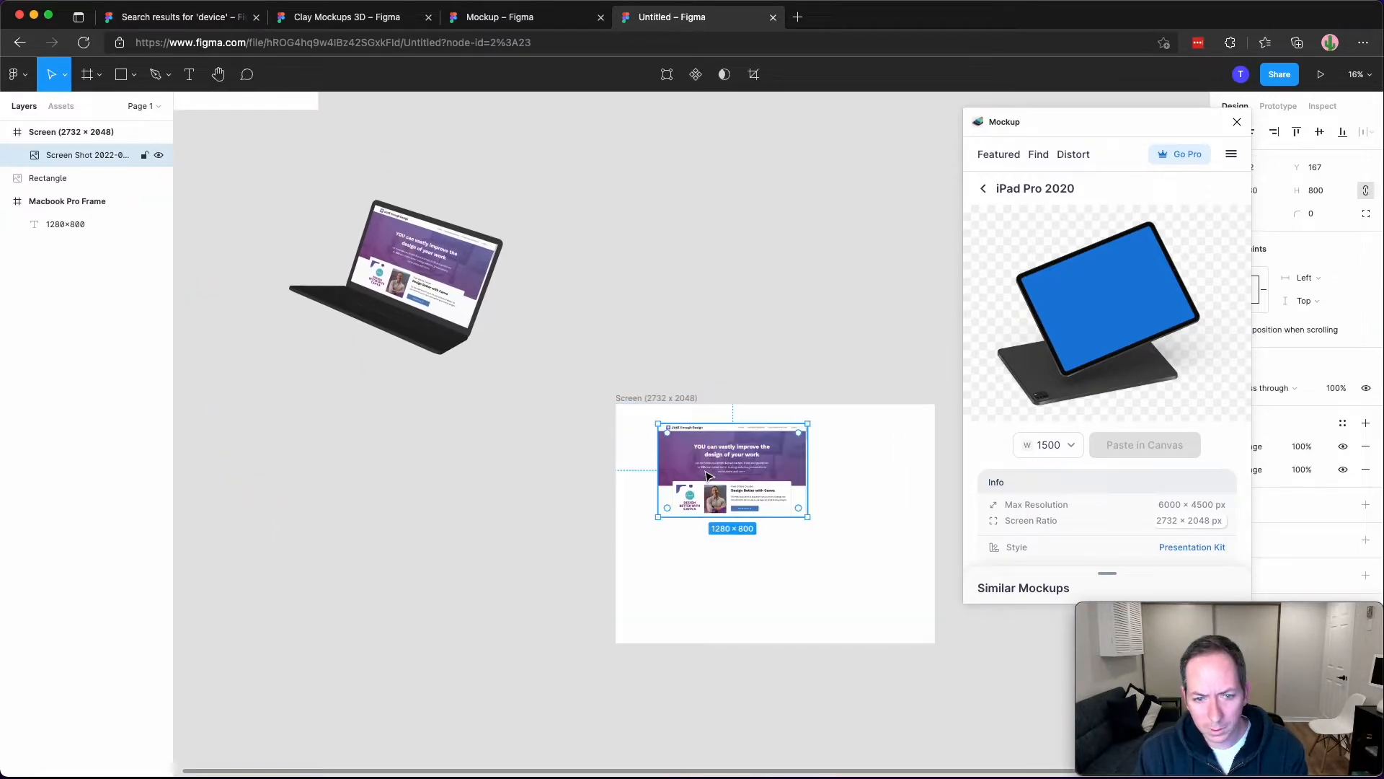
# Align the screenshot to the screen frame's upper-left corner and scale it to 2732 × 1697 so it spans the frame's width.
pyautogui.hscroll(5, 430, 466)
pyautogui.scroll(3, 465, 413)
pyautogui.moveTo(465, 412); pyautogui.dragTo(405, 385)
pyautogui.moveTo(607, 436); pyautogui.dragTo(844, 582)
pyautogui.click(881, 595)
pyautogui.scroll(-3, 852, 490)
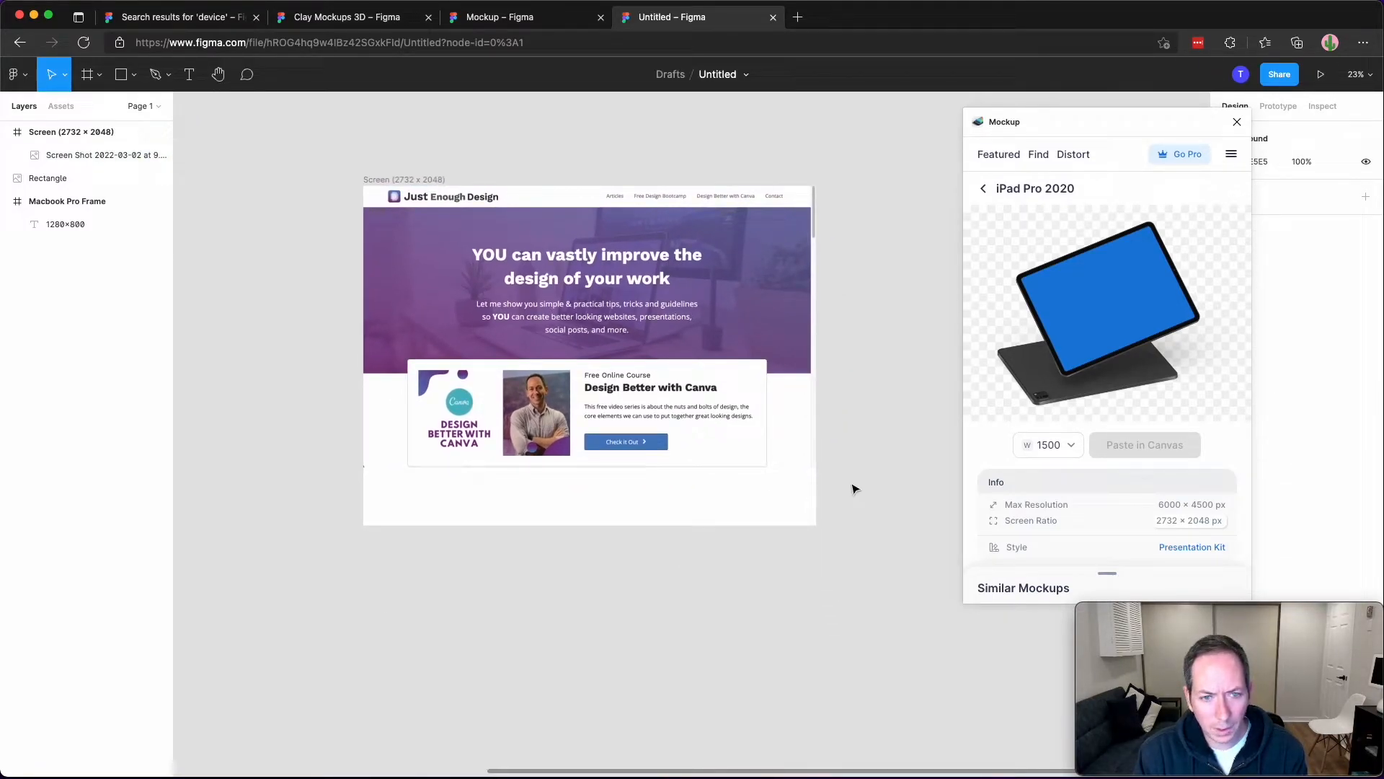
# Check the screenshot's fit in the screen frame and move the Mockup plugin window off the design properties.
pyautogui.scroll(5, 829, 472)
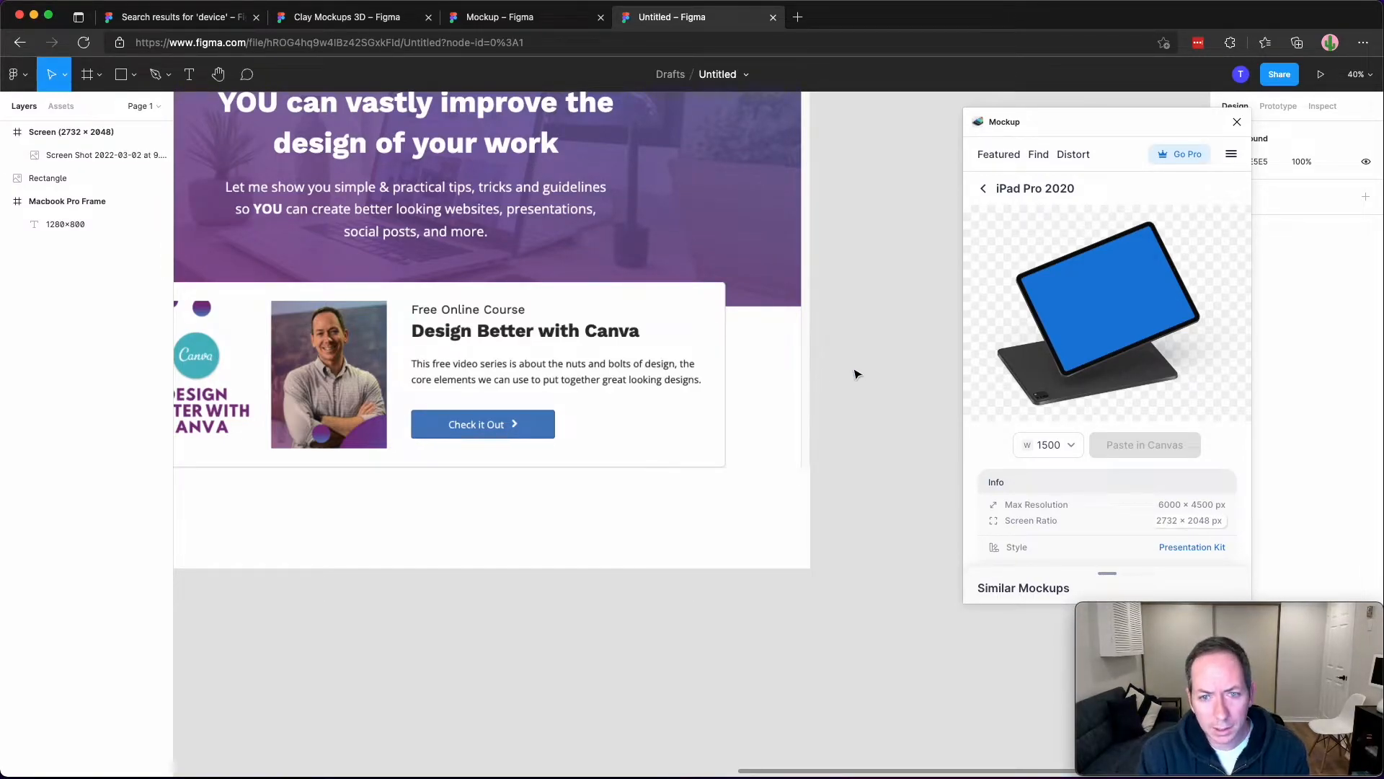
pyautogui.scroll(-5, 856, 377)
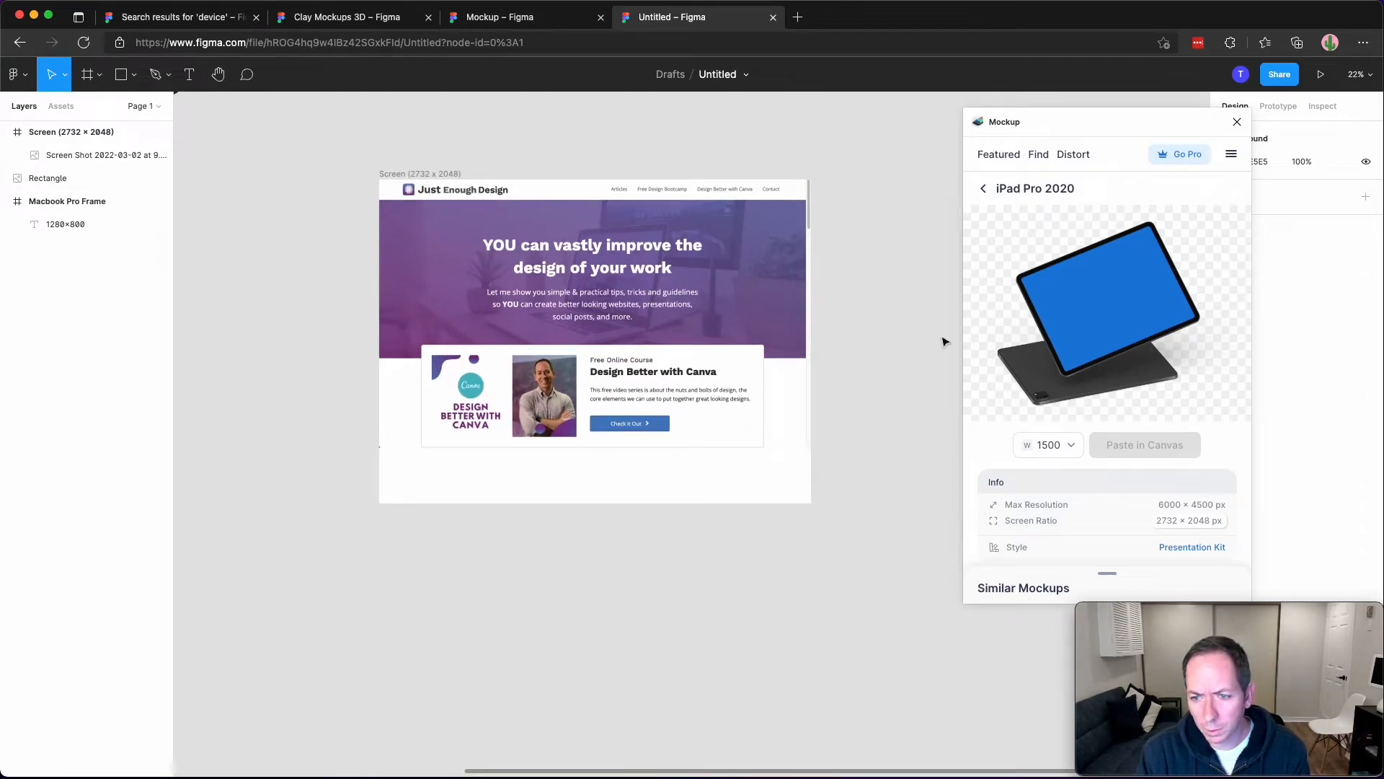
pyautogui.click(618, 364)
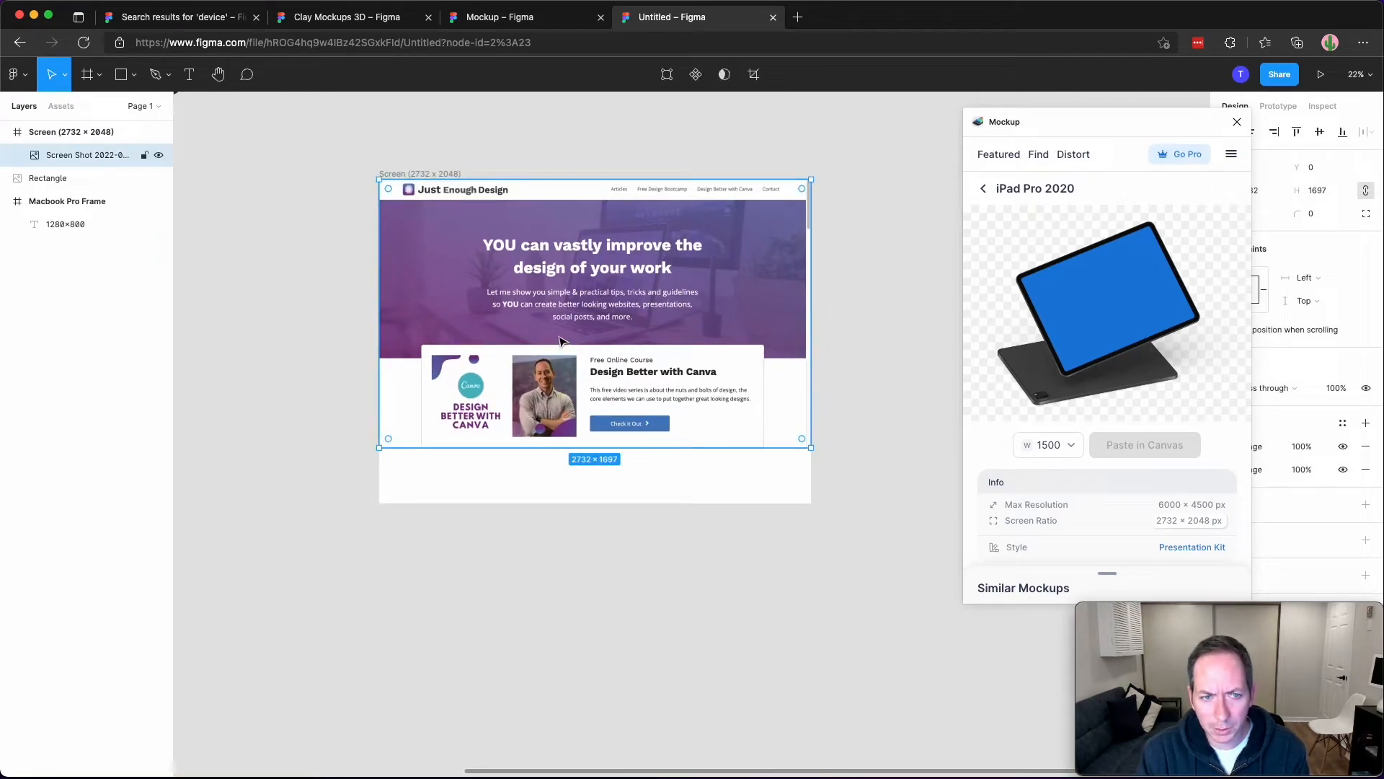
pyautogui.click(847, 158)
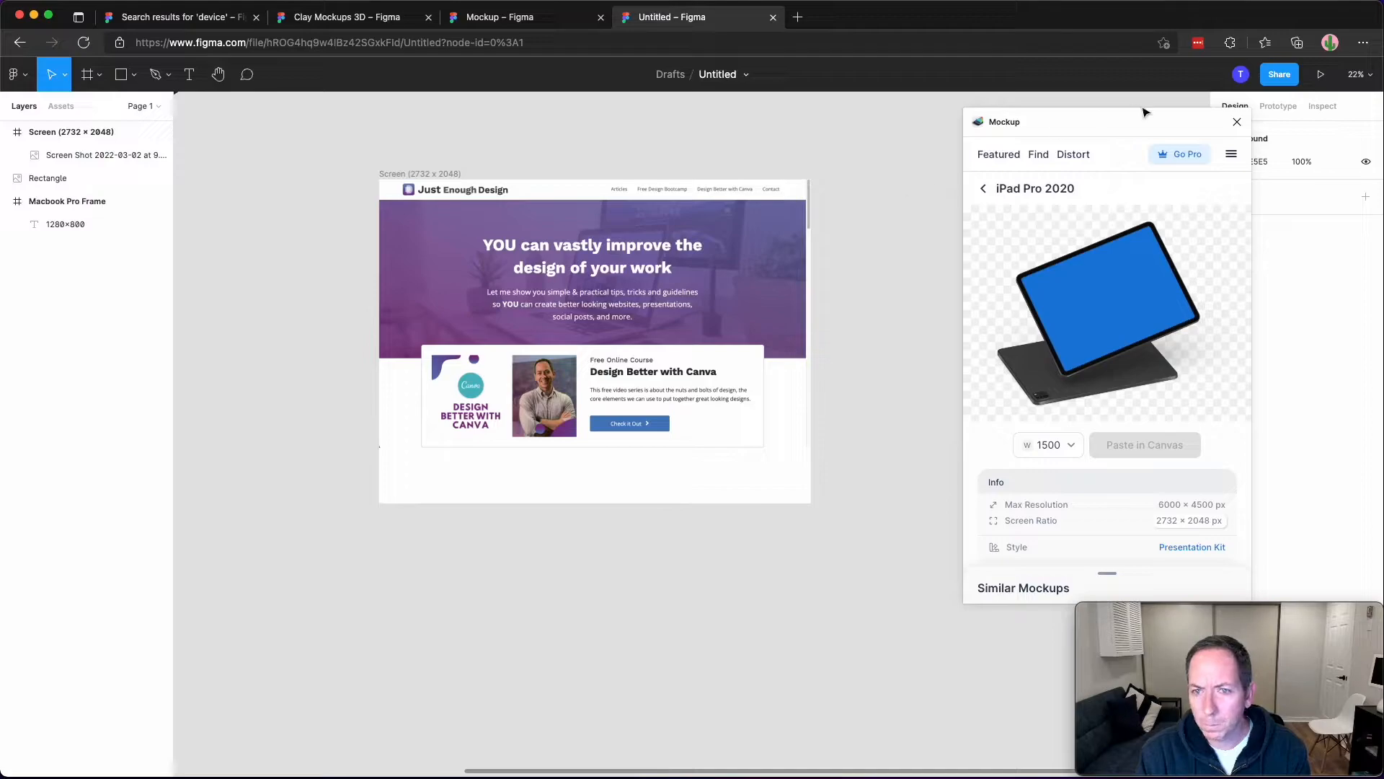
pyautogui.moveTo(1117, 125); pyautogui.dragTo(1048, 119)
pyautogui.click(436, 174)
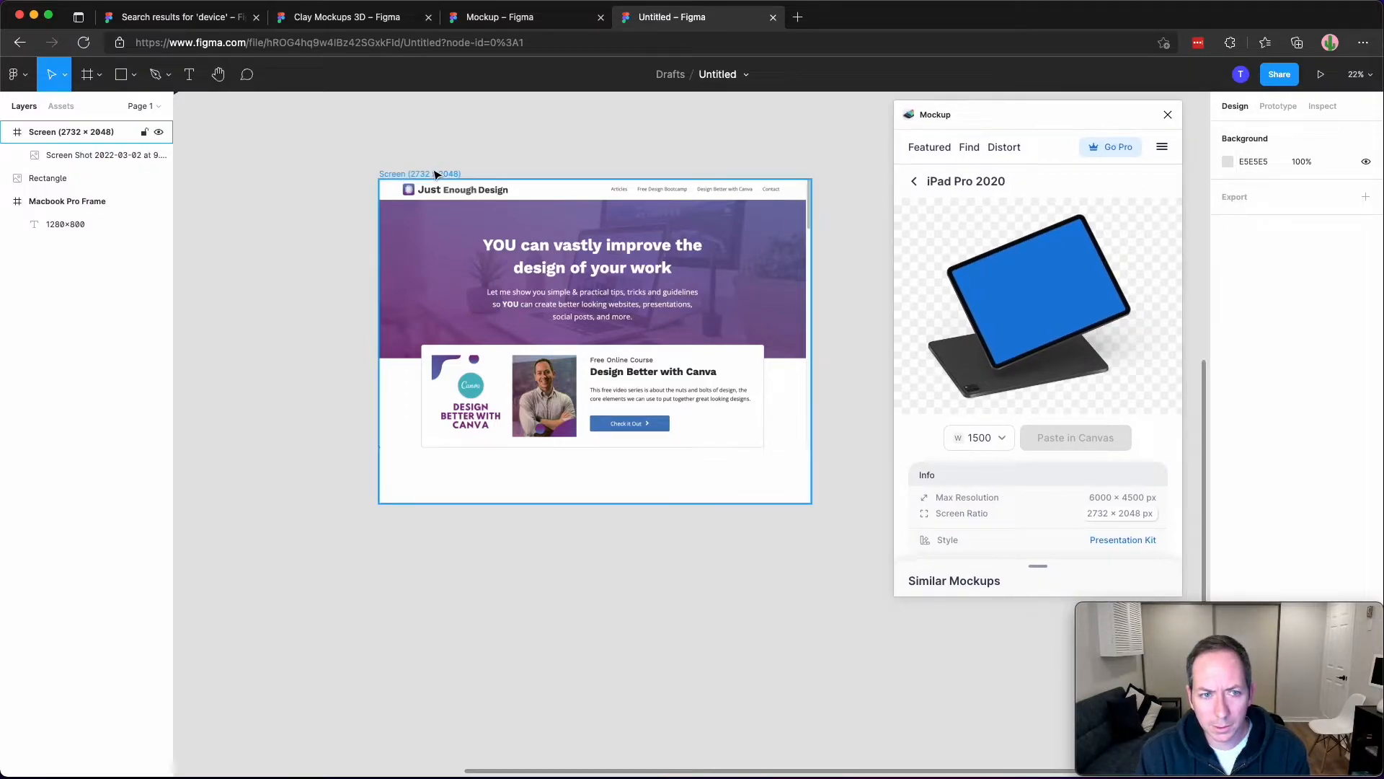
pyautogui.scroll(-3, 958, 487)
pyautogui.click(963, 488)
pyautogui.click(984, 435)
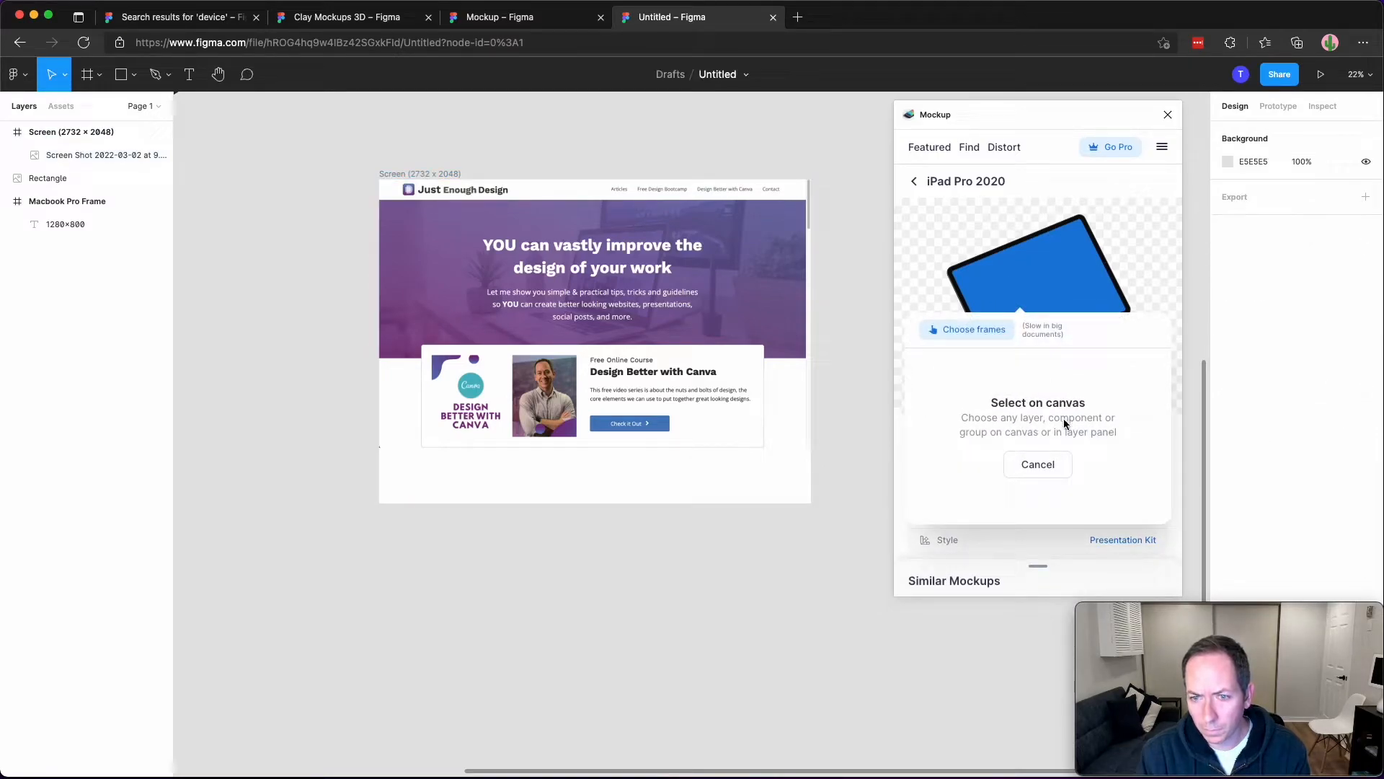
pyautogui.click(1037, 463)
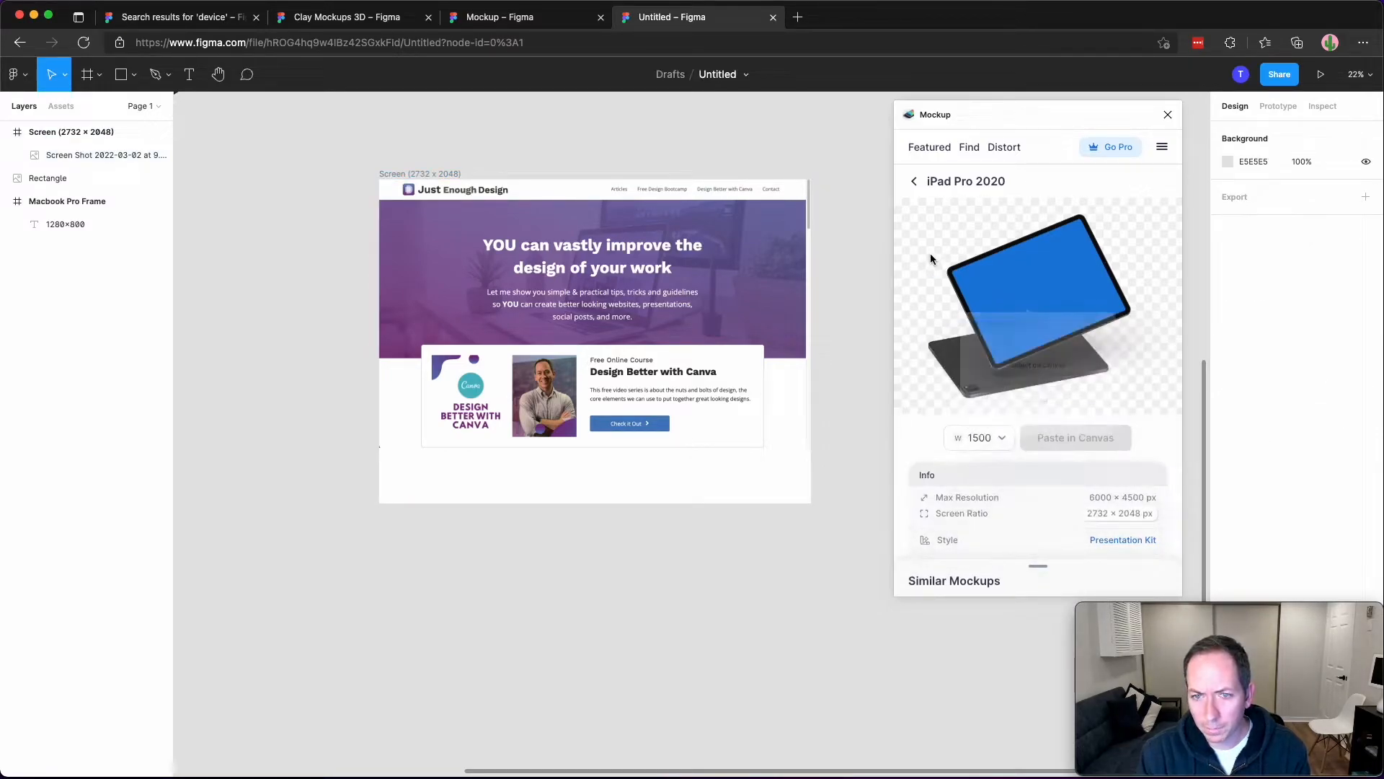
# Fill the iPad Pro 2020 mockup's screen with the 2732 × 2048 screen frame, accepting the full-frame crop.
pyautogui.click(1029, 291)
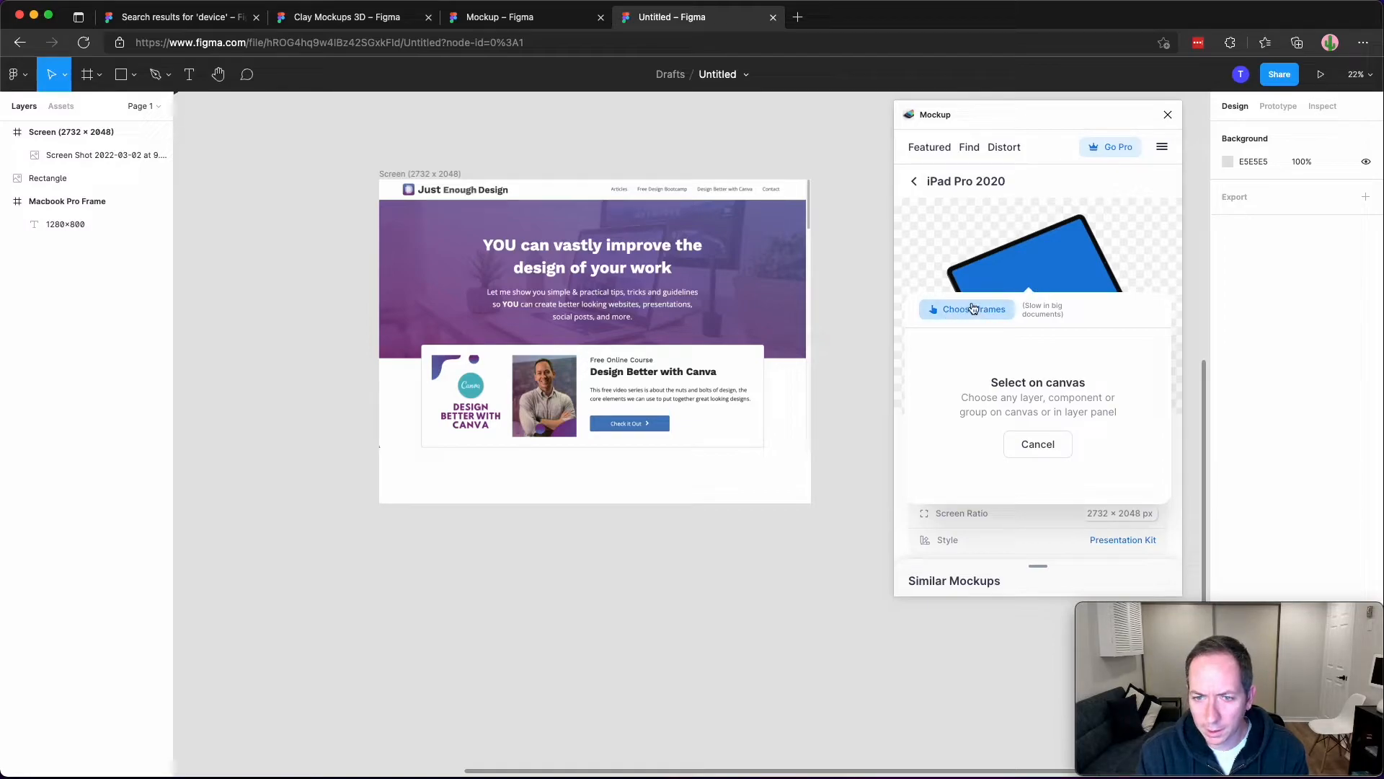
pyautogui.click(441, 174)
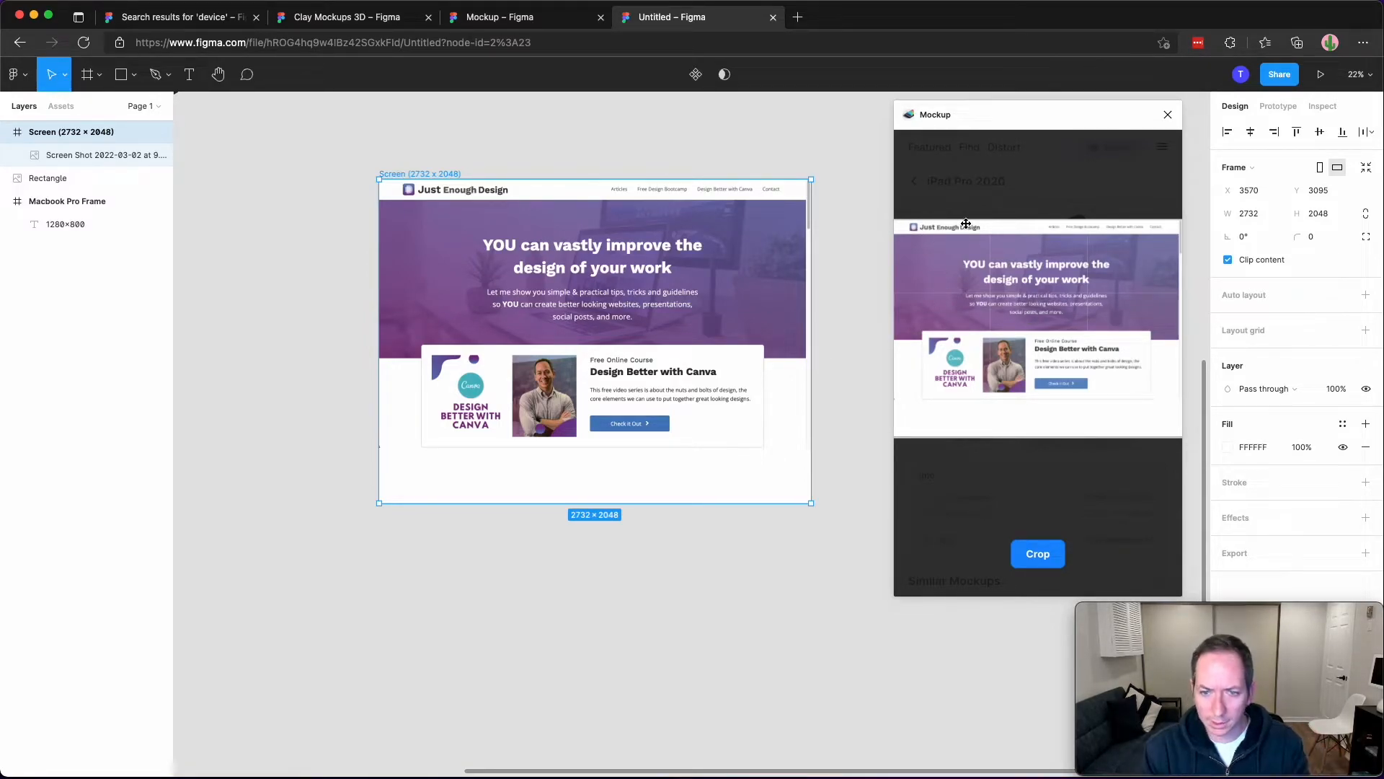
pyautogui.click(1038, 553)
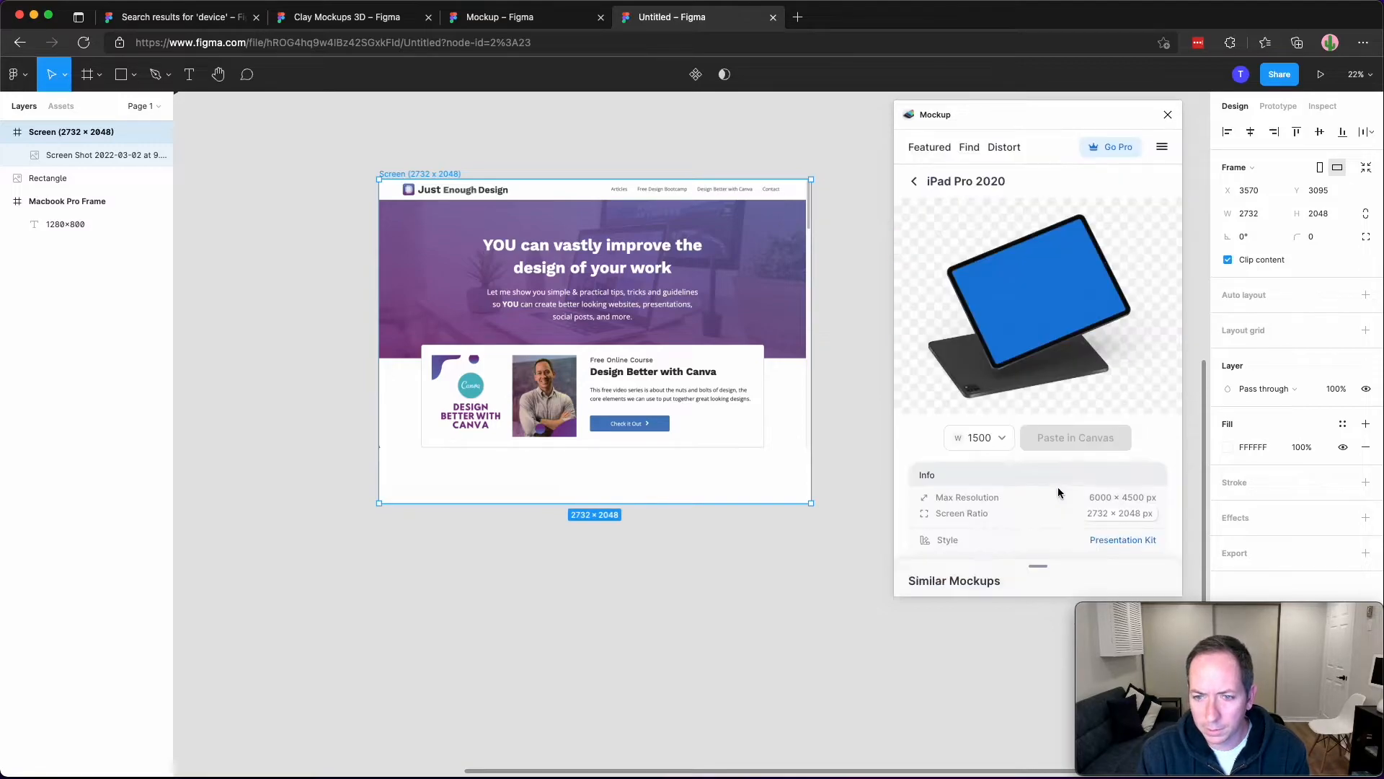
pyautogui.click(925, 430)
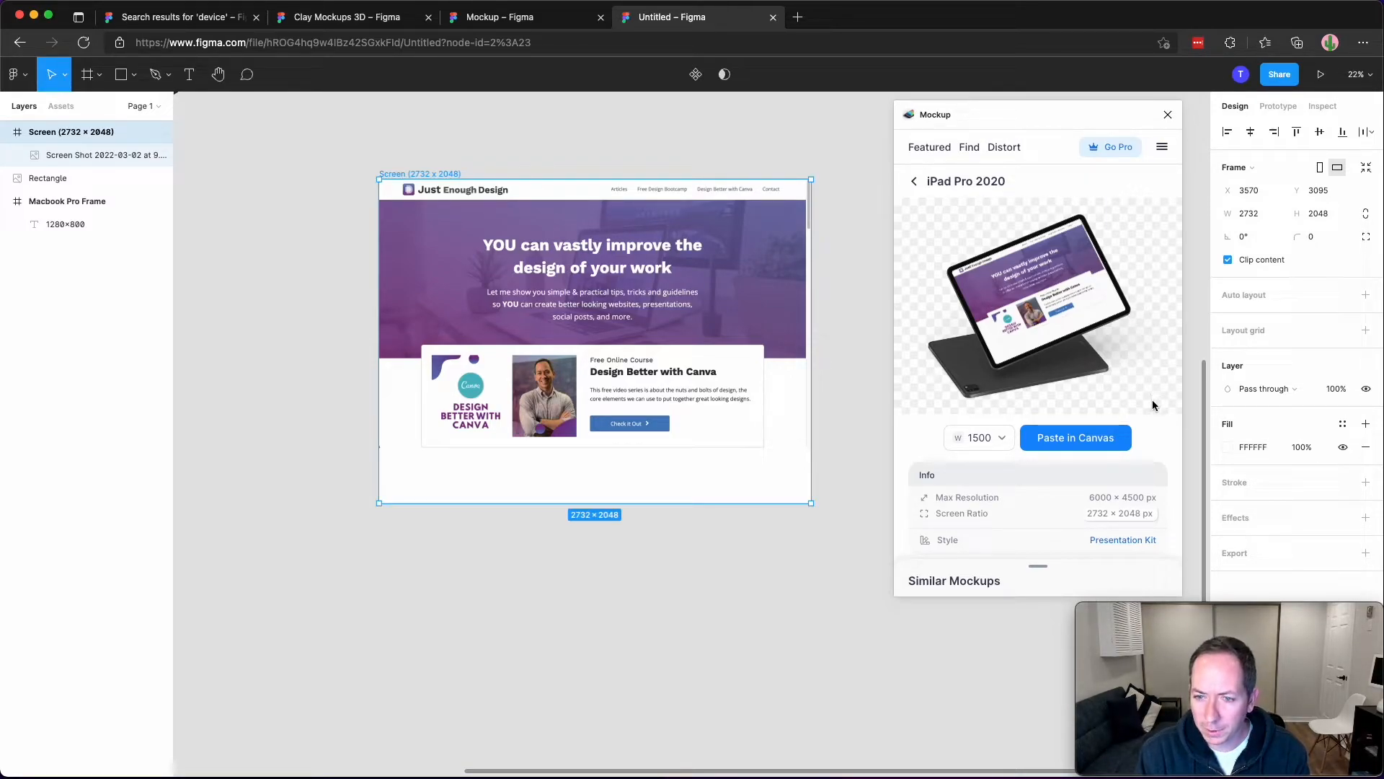
# Paste the iPad Pro 2020 mockup into the canvas at width 1500 and place it below the screen frame.
pyautogui.click(1092, 440)
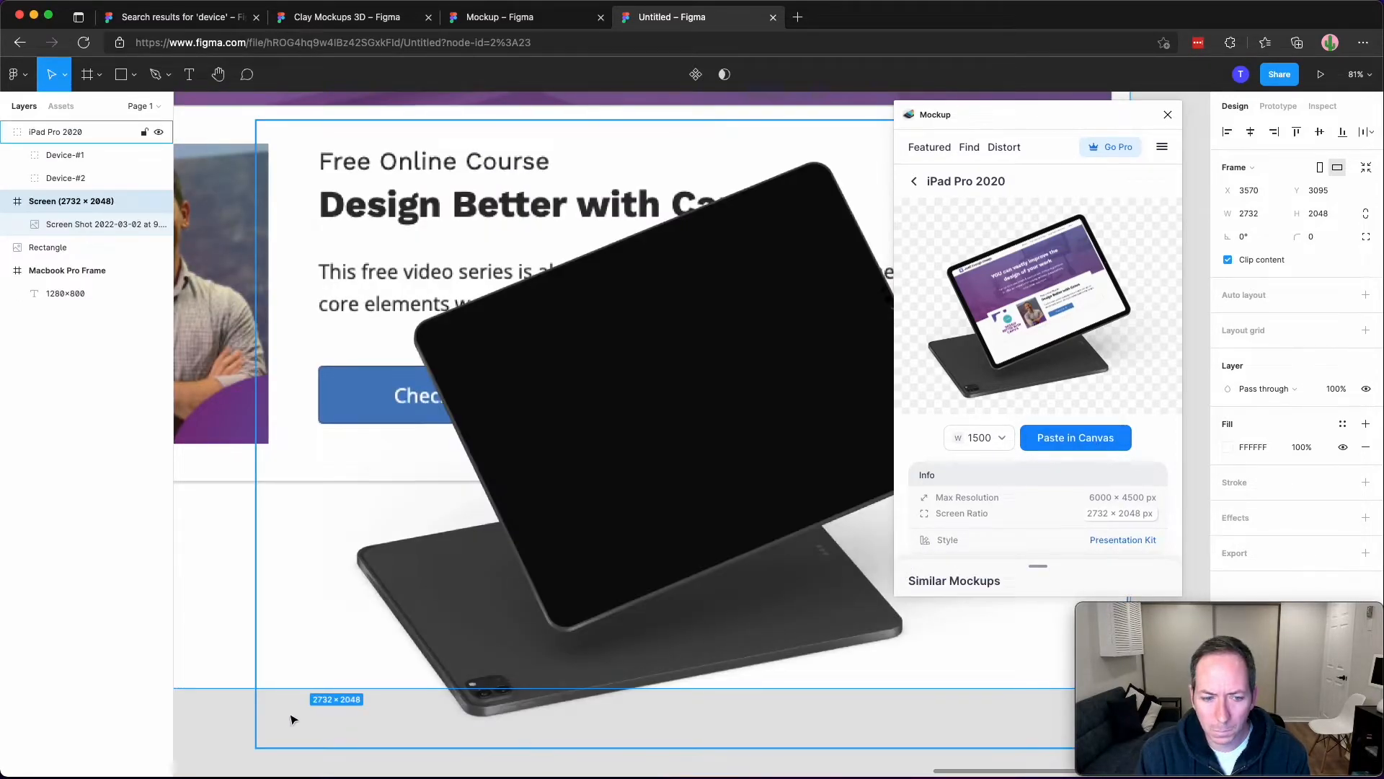
pyautogui.click(221, 730)
pyautogui.scroll(-5, 220, 729)
pyautogui.moveTo(368, 658); pyautogui.dragTo(487, 490)
pyautogui.moveTo(647, 393); pyautogui.dragTo(612, 522)
pyautogui.scroll(-3, 611, 523)
pyautogui.moveTo(620, 433); pyautogui.dragTo(473, 686)
pyautogui.click(323, 420)
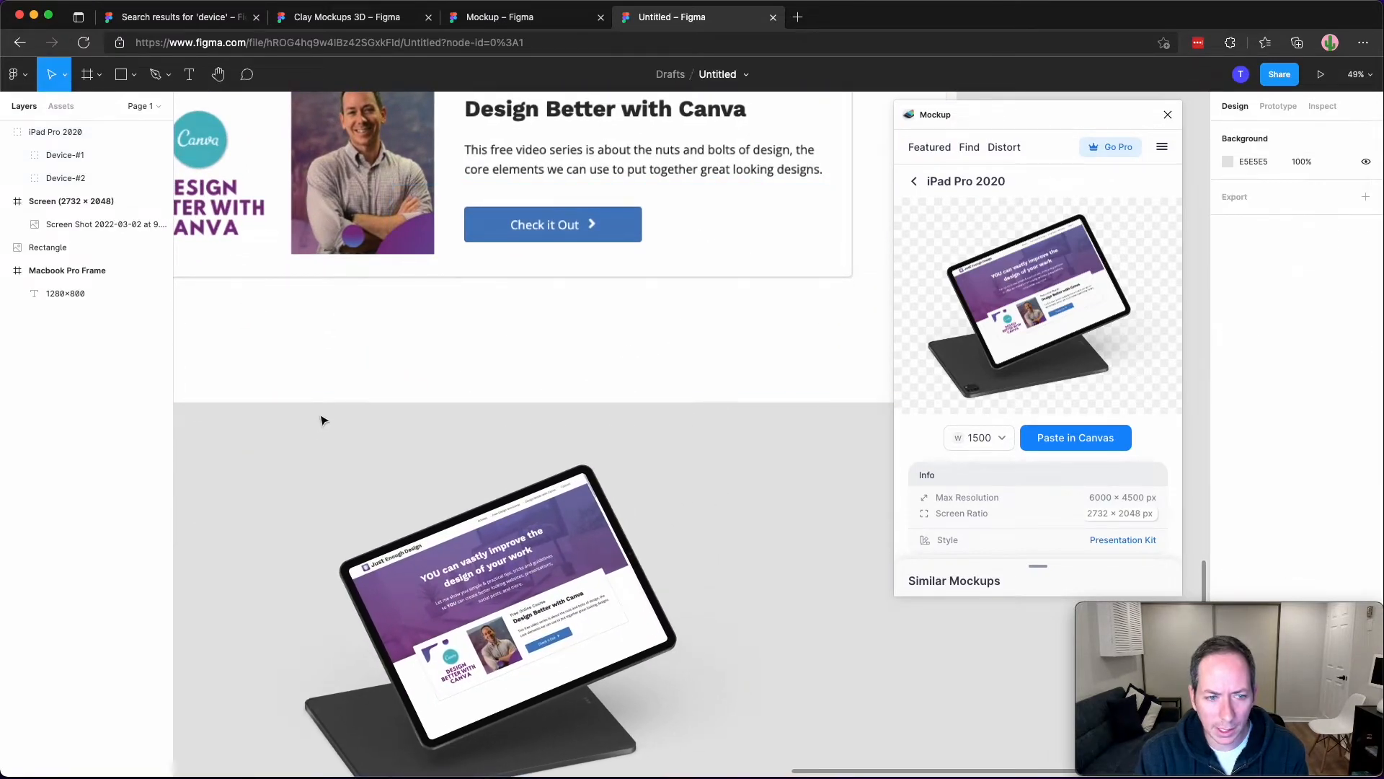
# Examine the pasted iPad Pro 2020 mockup up close and compare it with the source screen frame.
pyautogui.scroll(-3, 323, 421)
pyautogui.scroll(3, 349, 343)
pyautogui.scroll(1, 494, 299)
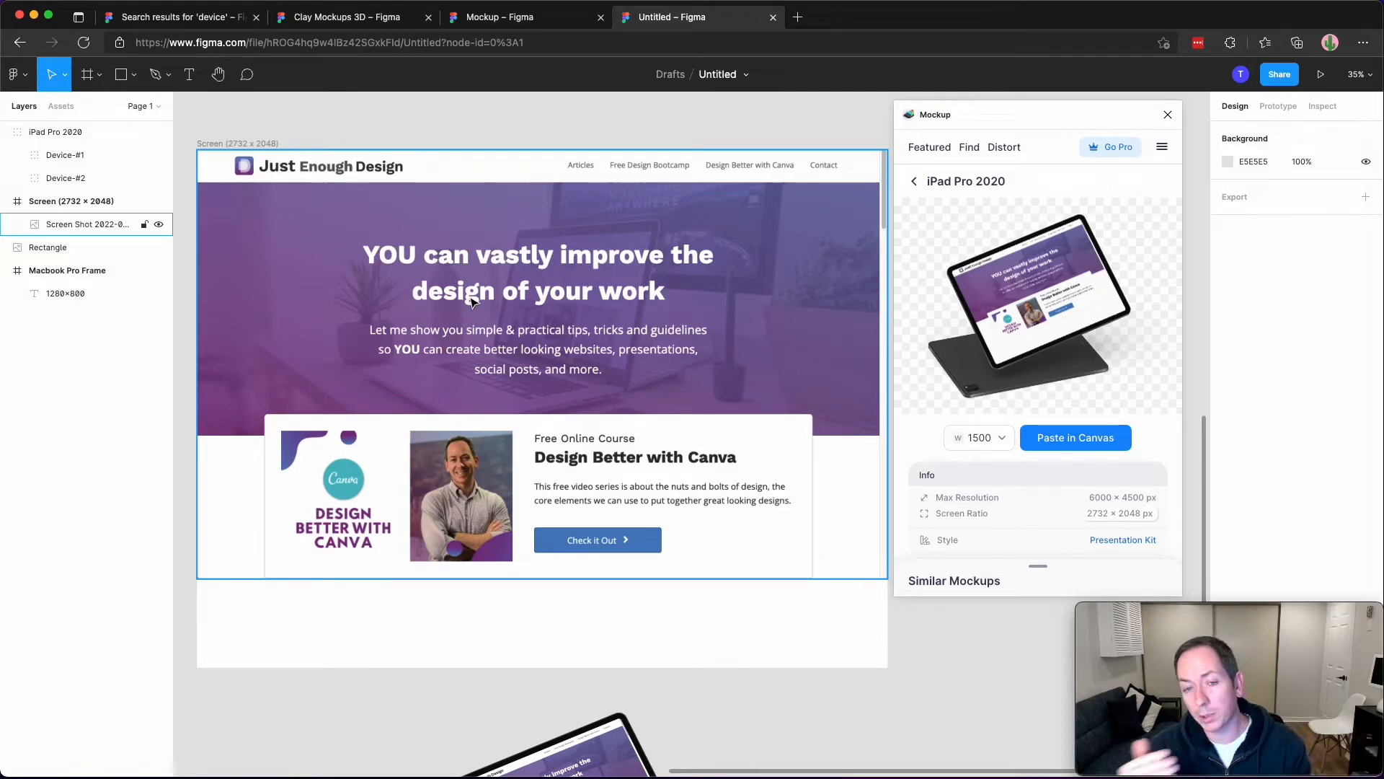
pyautogui.scroll(-3, 441, 388)
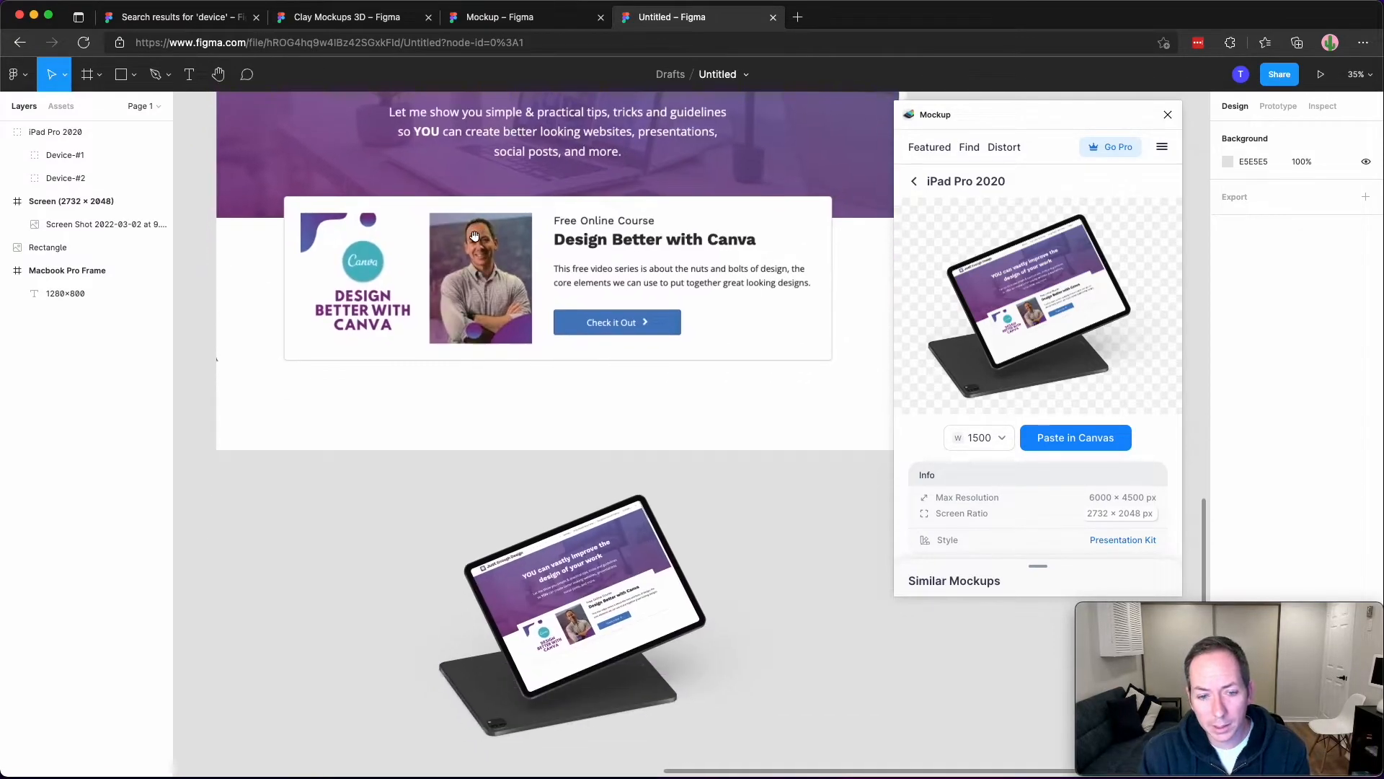
pyautogui.click(570, 638)
pyautogui.scroll(-3, 577, 441)
pyautogui.scroll(5, 577, 441)
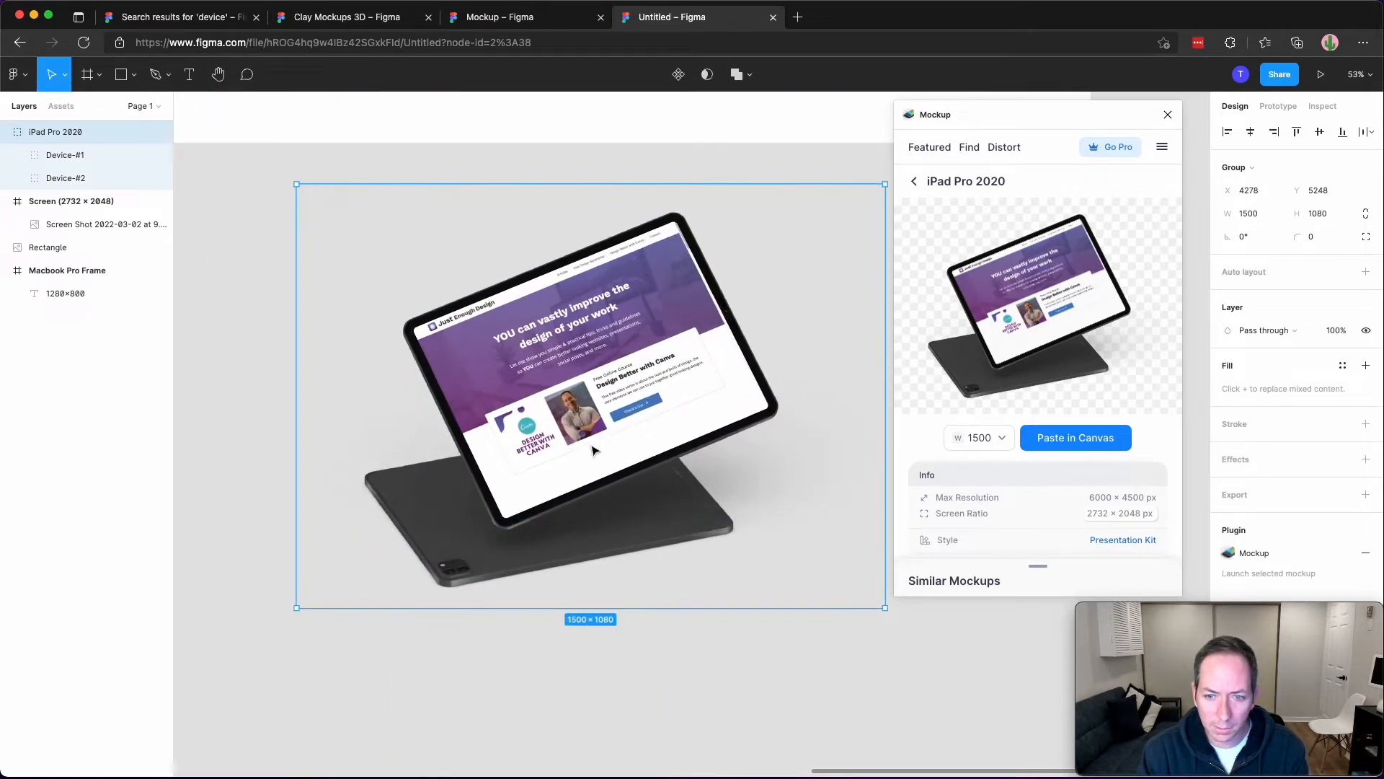
pyautogui.hscroll(2, 530, 534)
pyautogui.click(813, 677)
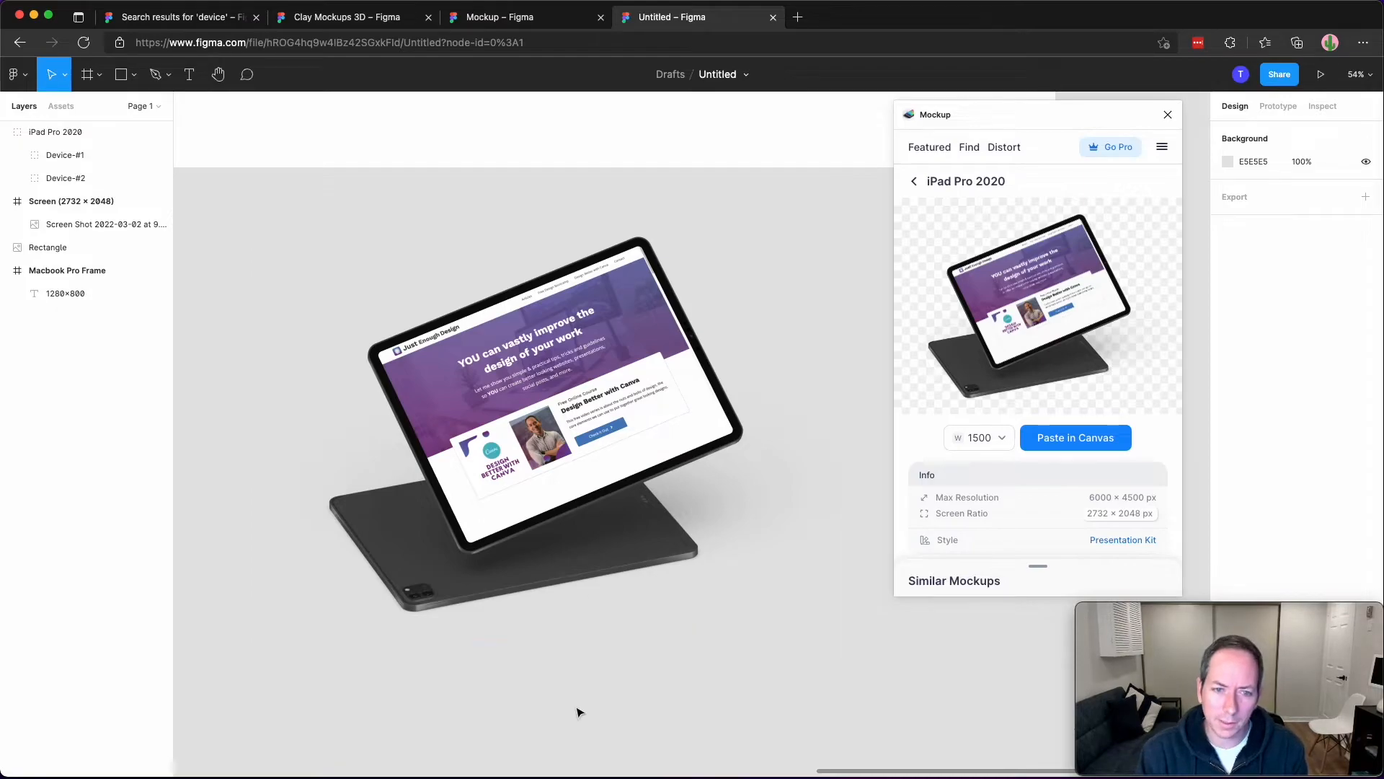
pyautogui.scroll(-5, 611, 574)
pyautogui.scroll(5, 625, 573)
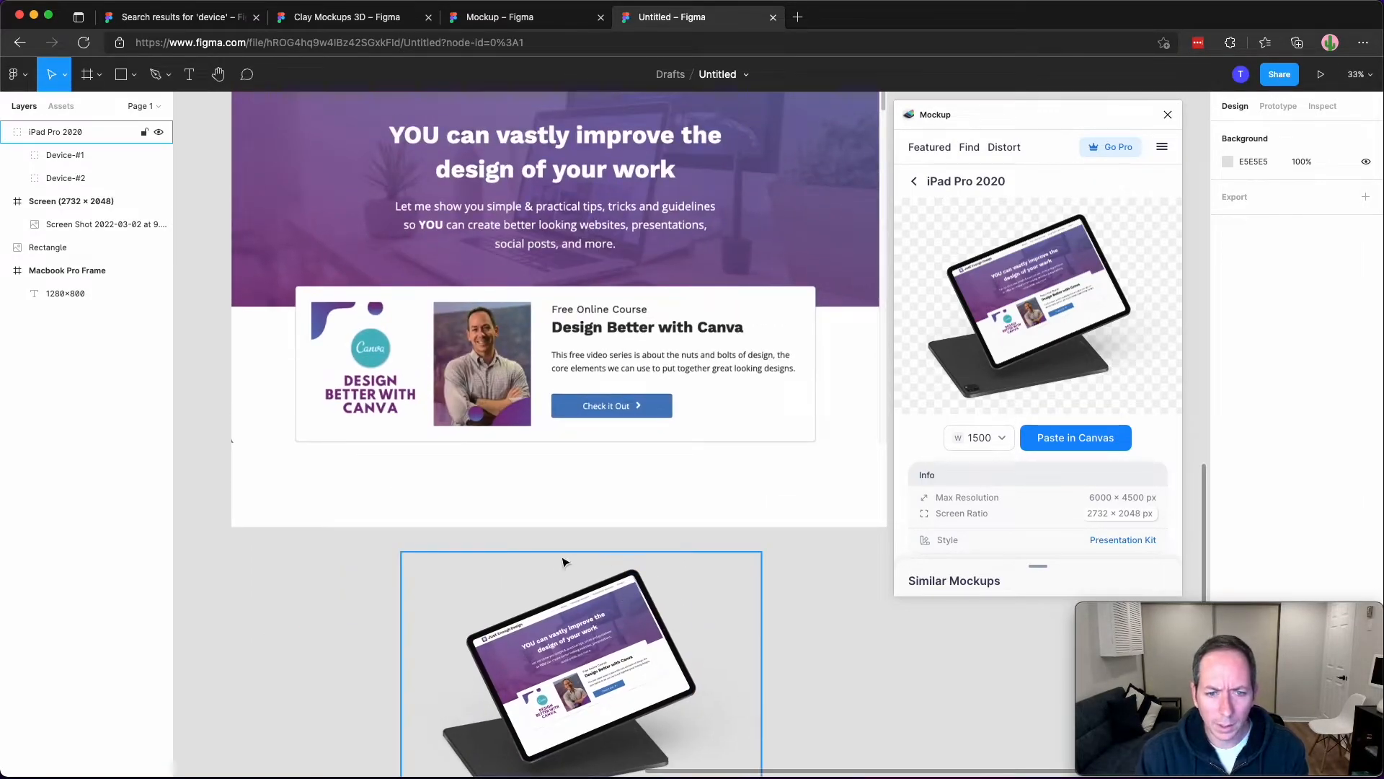
pyautogui.scroll(-4, 548, 570)
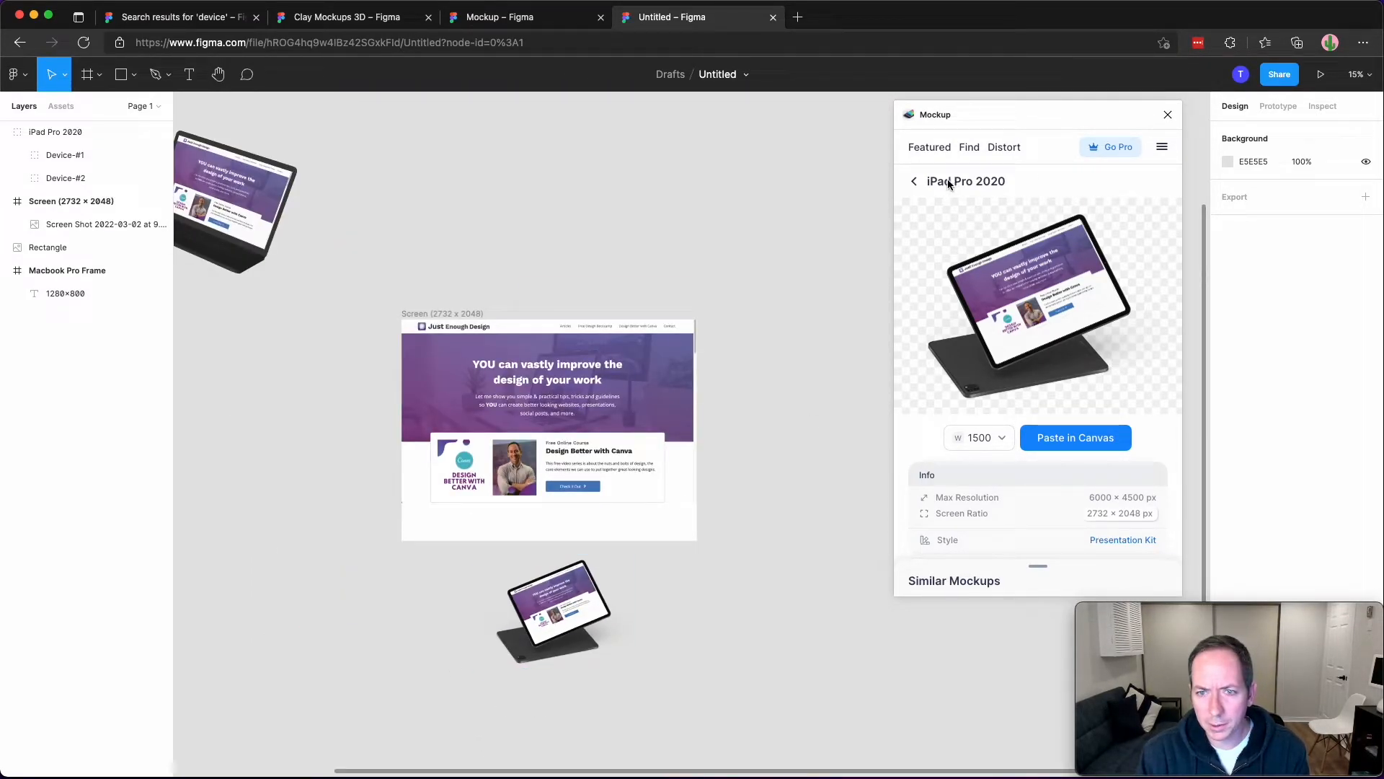
# Close the Mockup plugin and run it again over an empty area of the canvas.
pyautogui.click(1168, 115)
pyautogui.scroll(-5, 754, 459)
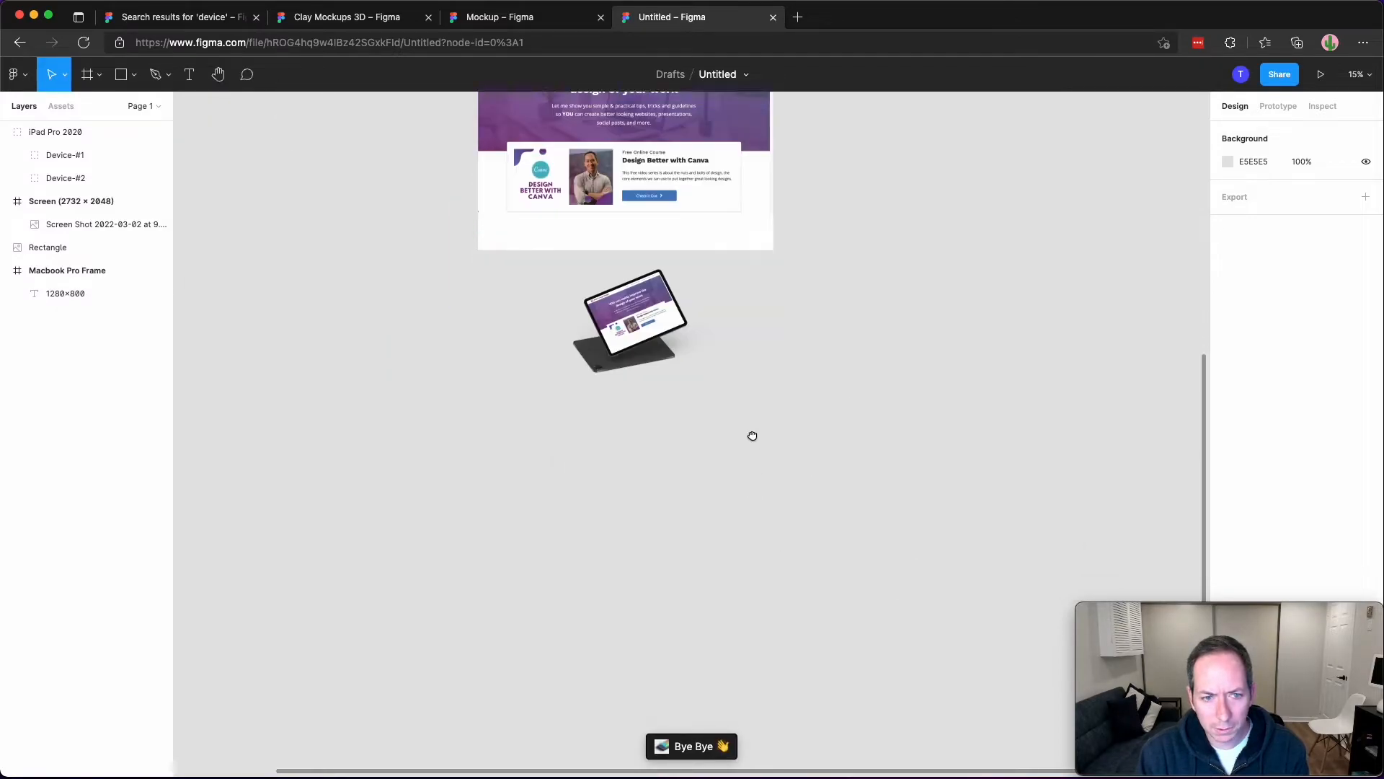
pyautogui.rightClick(556, 421)
pyautogui.moveTo(640, 533)
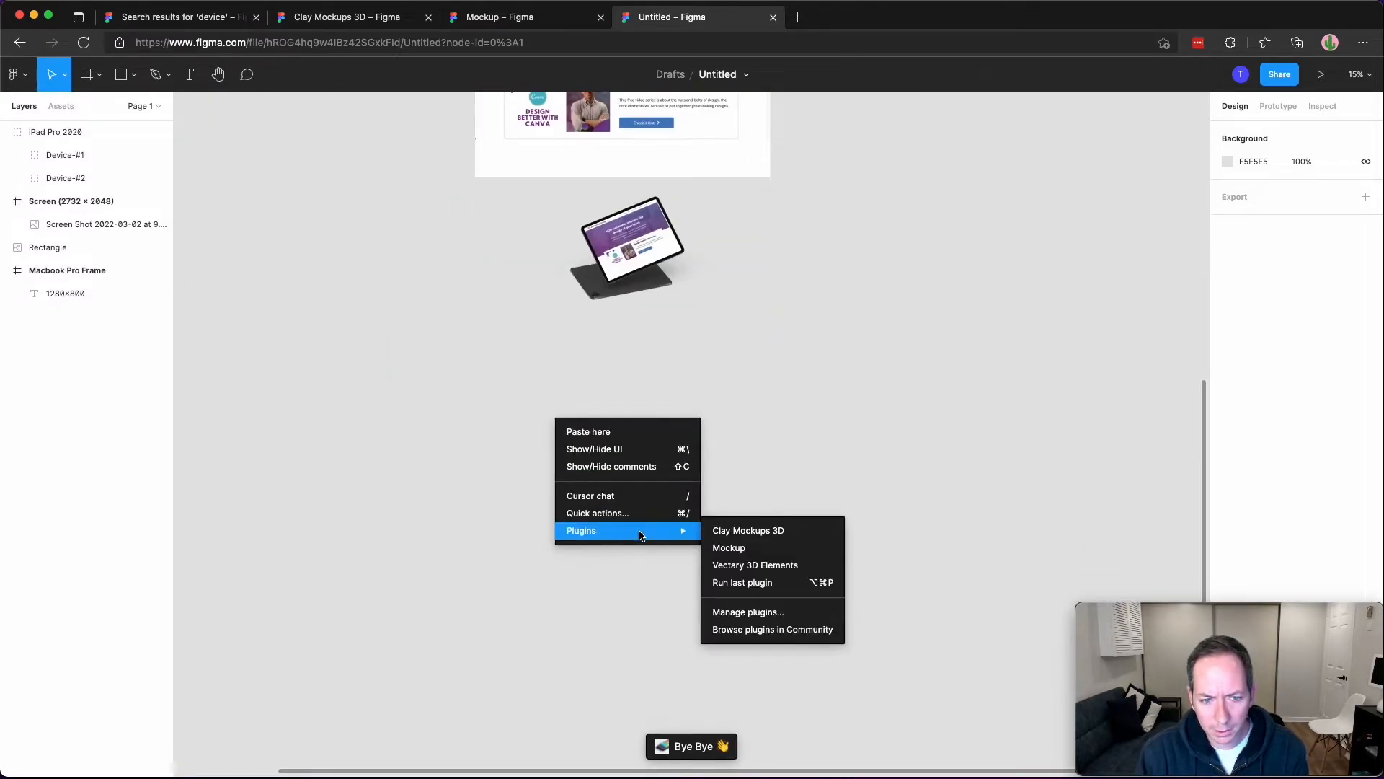
pyautogui.click(755, 552)
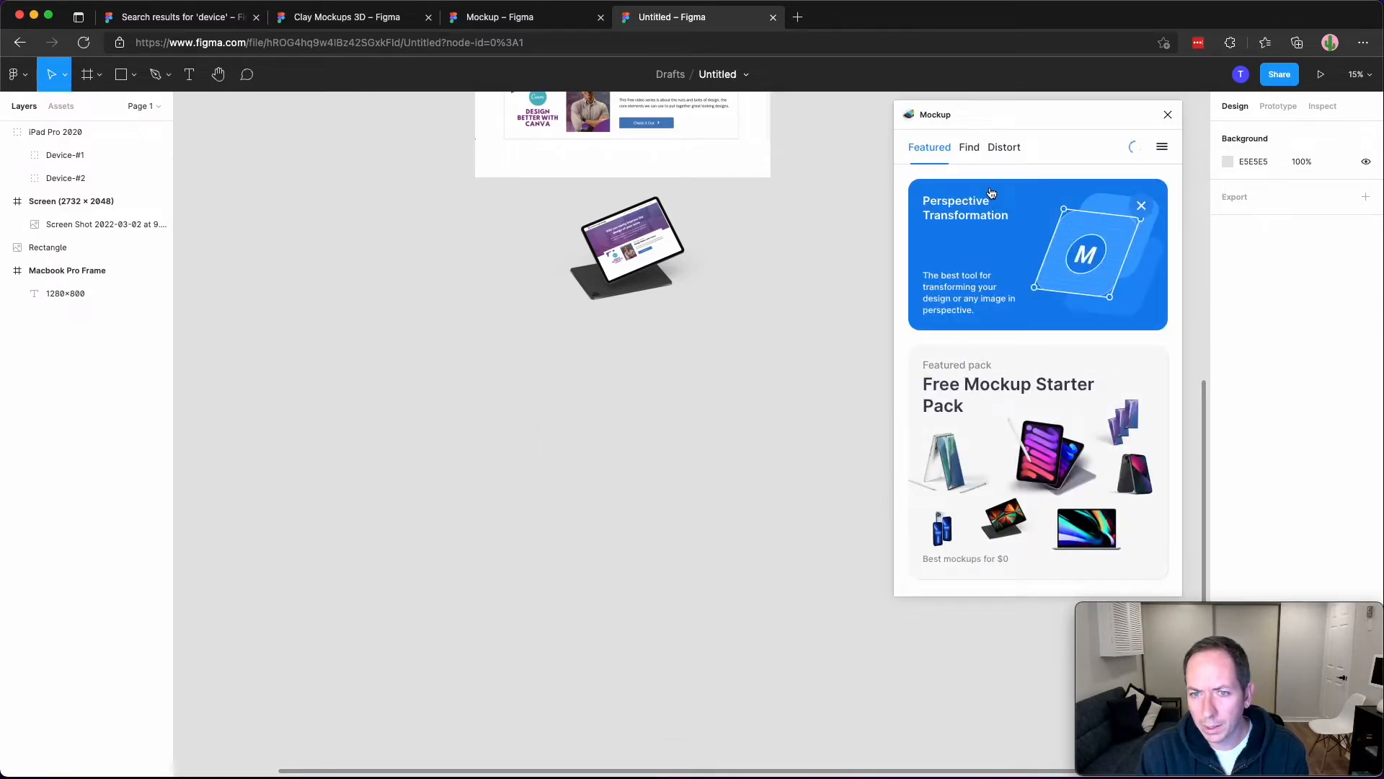
# Open the iPad Pro 2020 mockup from the Free Mockup Starter Pack and keep its output width at 1500.
pyautogui.scroll(-5, 995, 410)
pyautogui.scroll(5, 1010, 417)
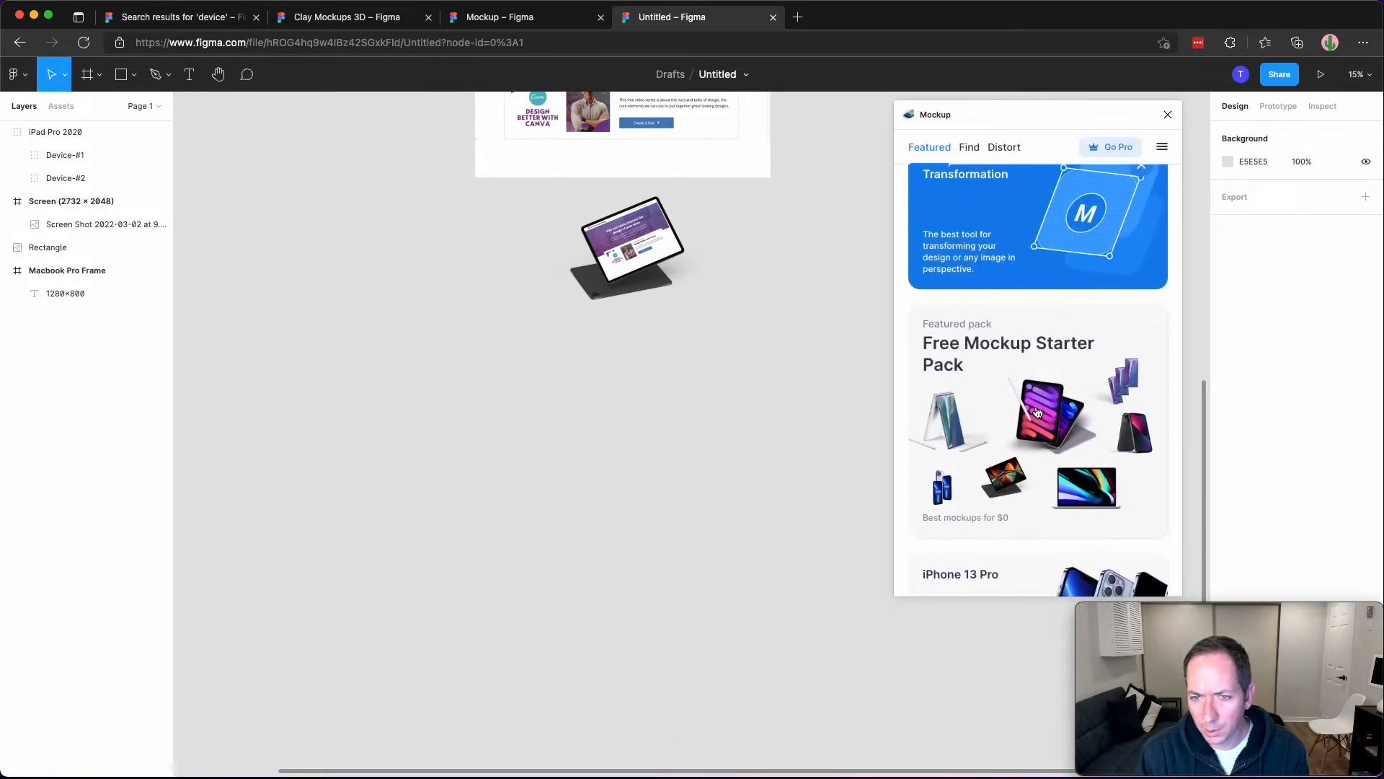
pyautogui.click(975, 400)
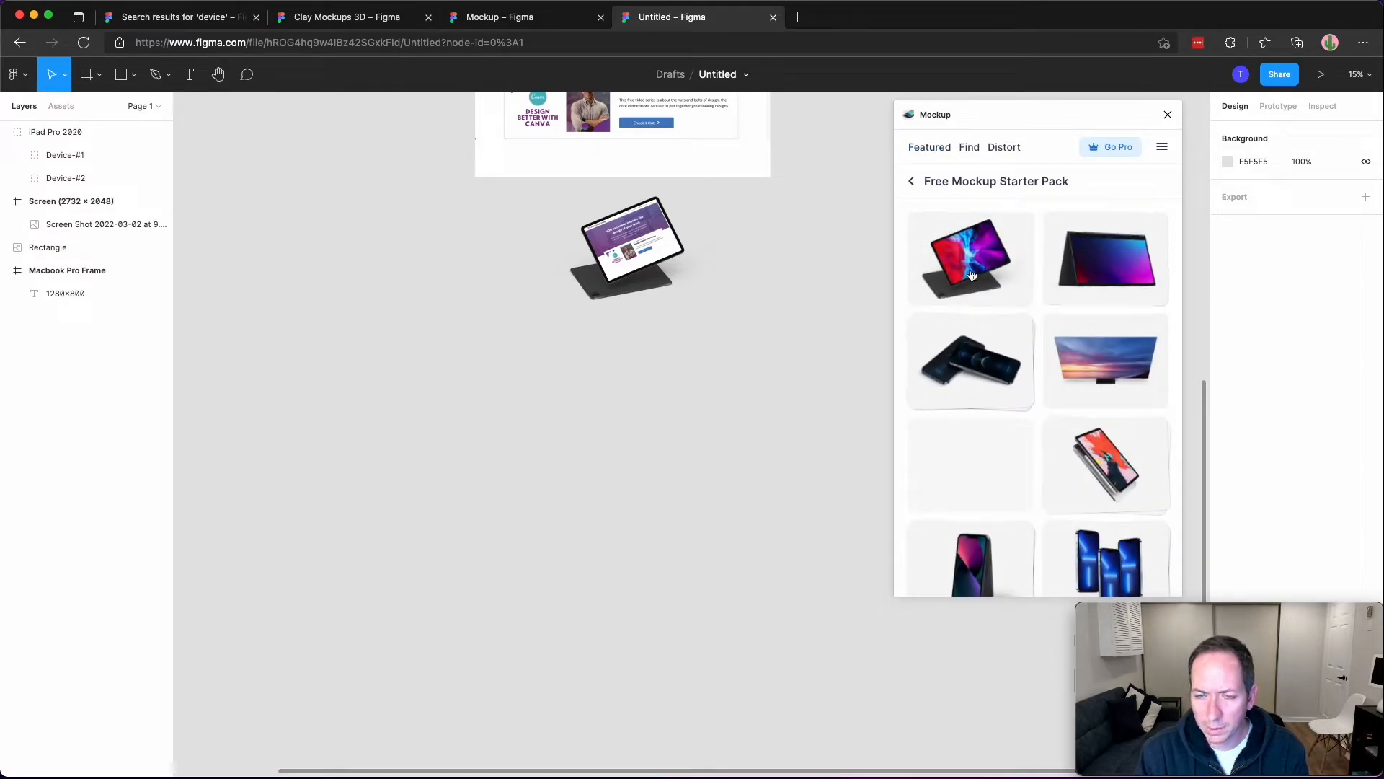
pyautogui.click(973, 272)
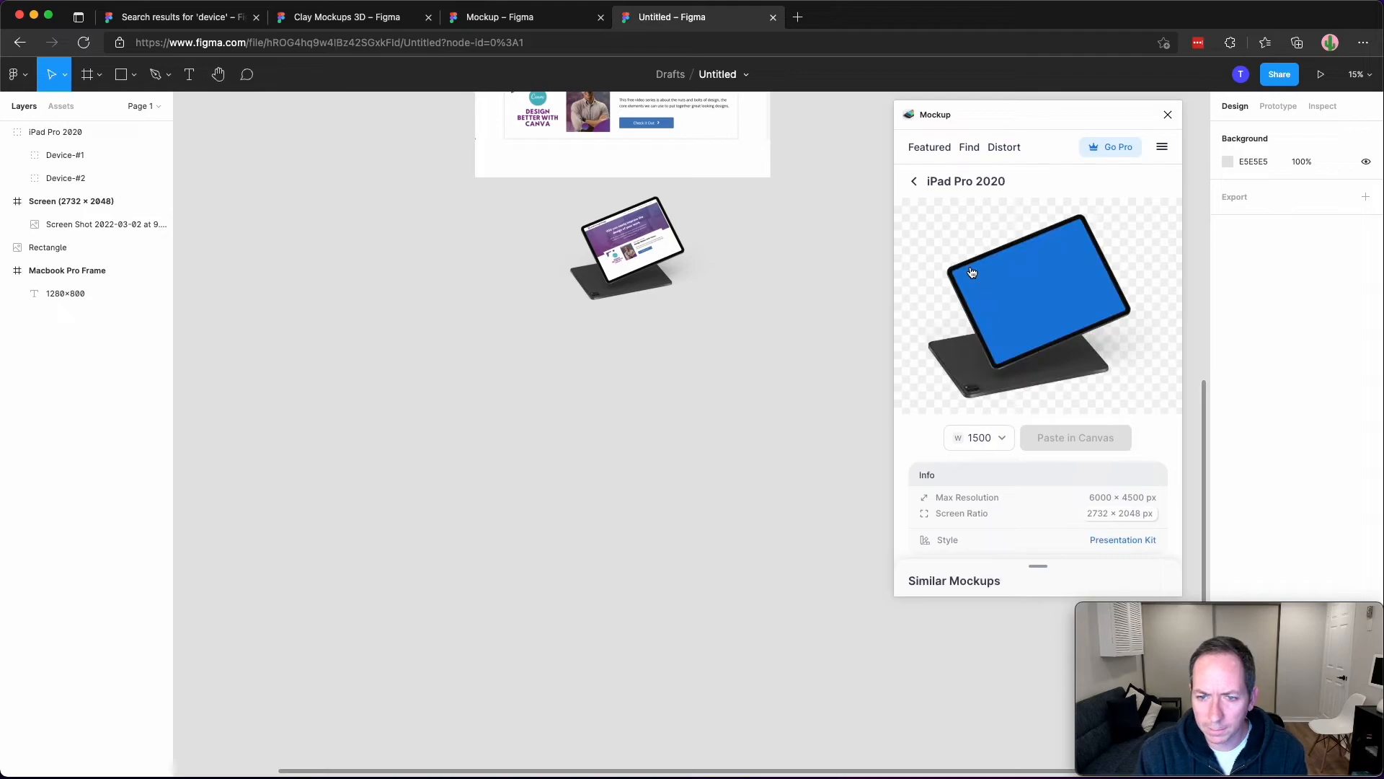
pyautogui.click(993, 439)
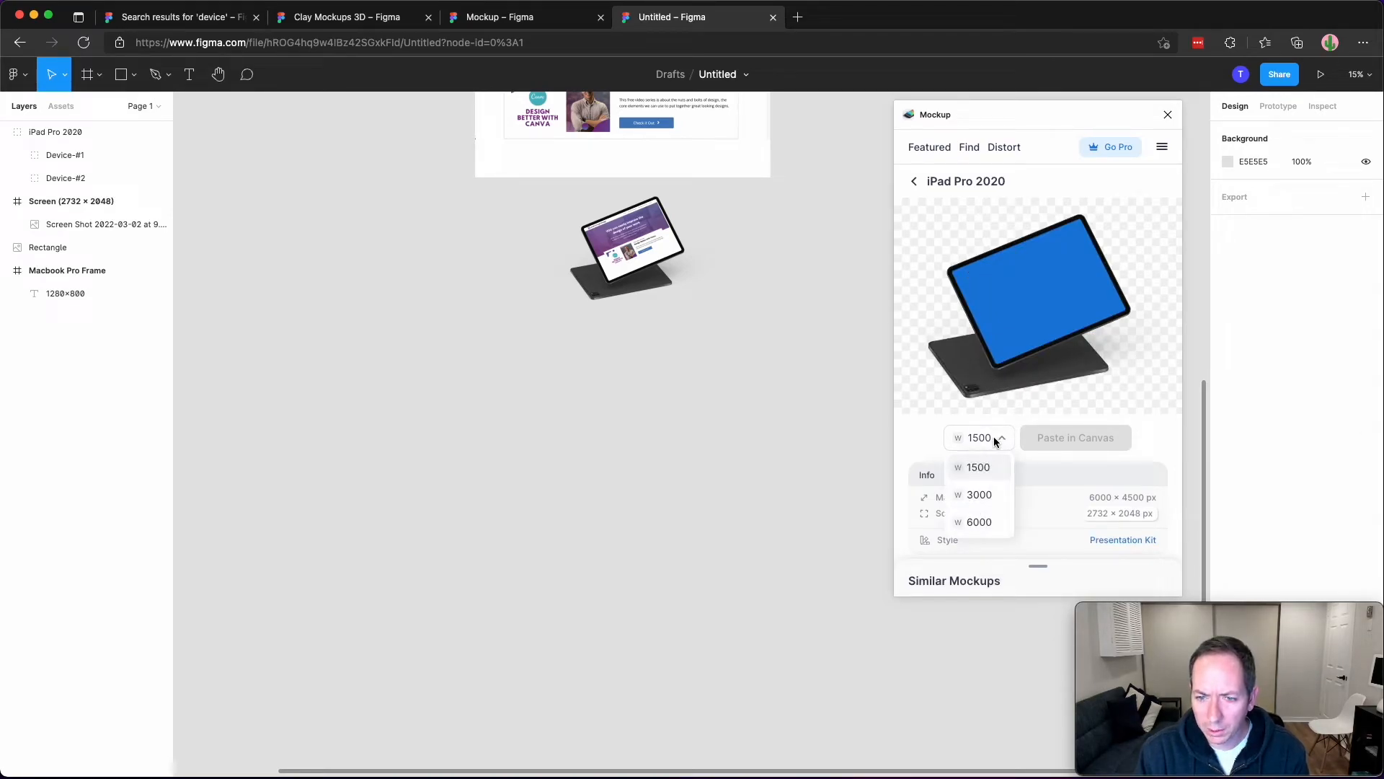
pyautogui.click(987, 468)
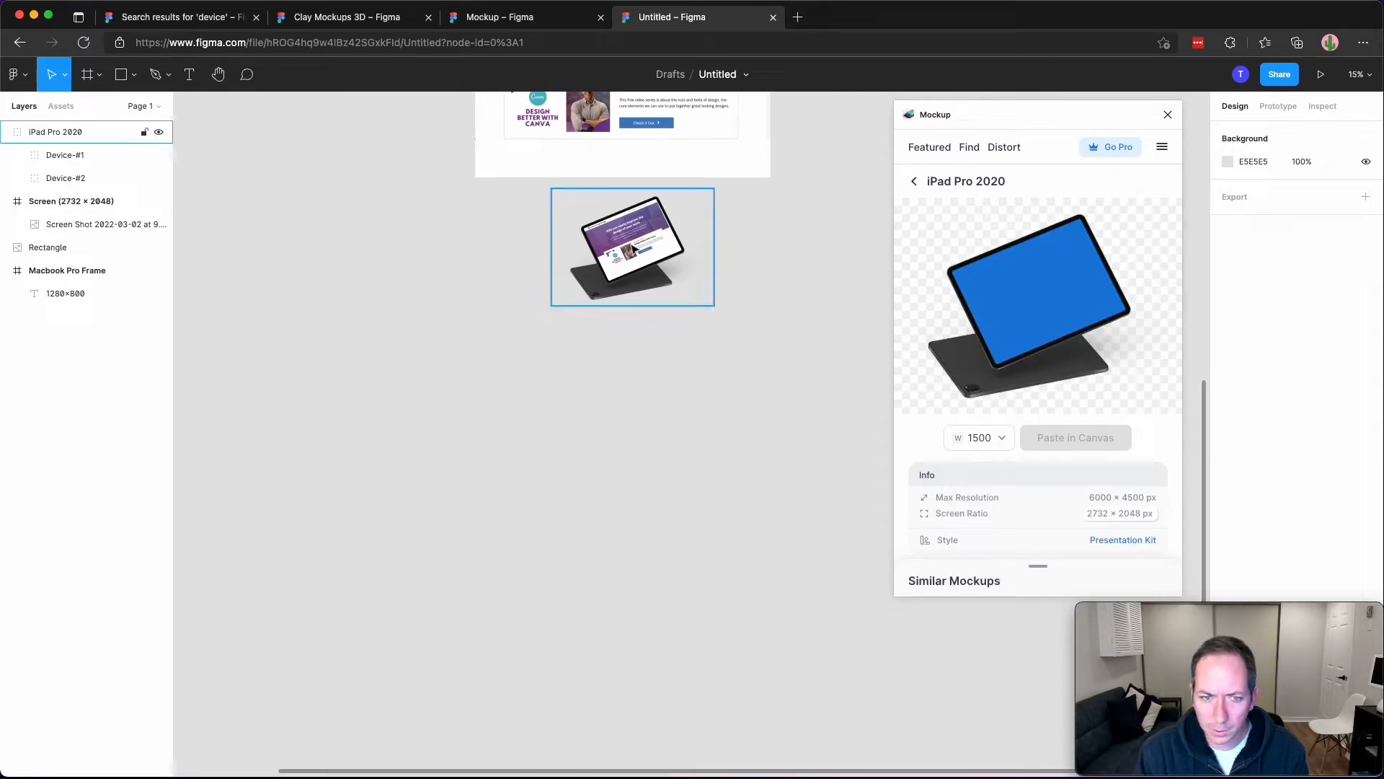
pyautogui.click(984, 437)
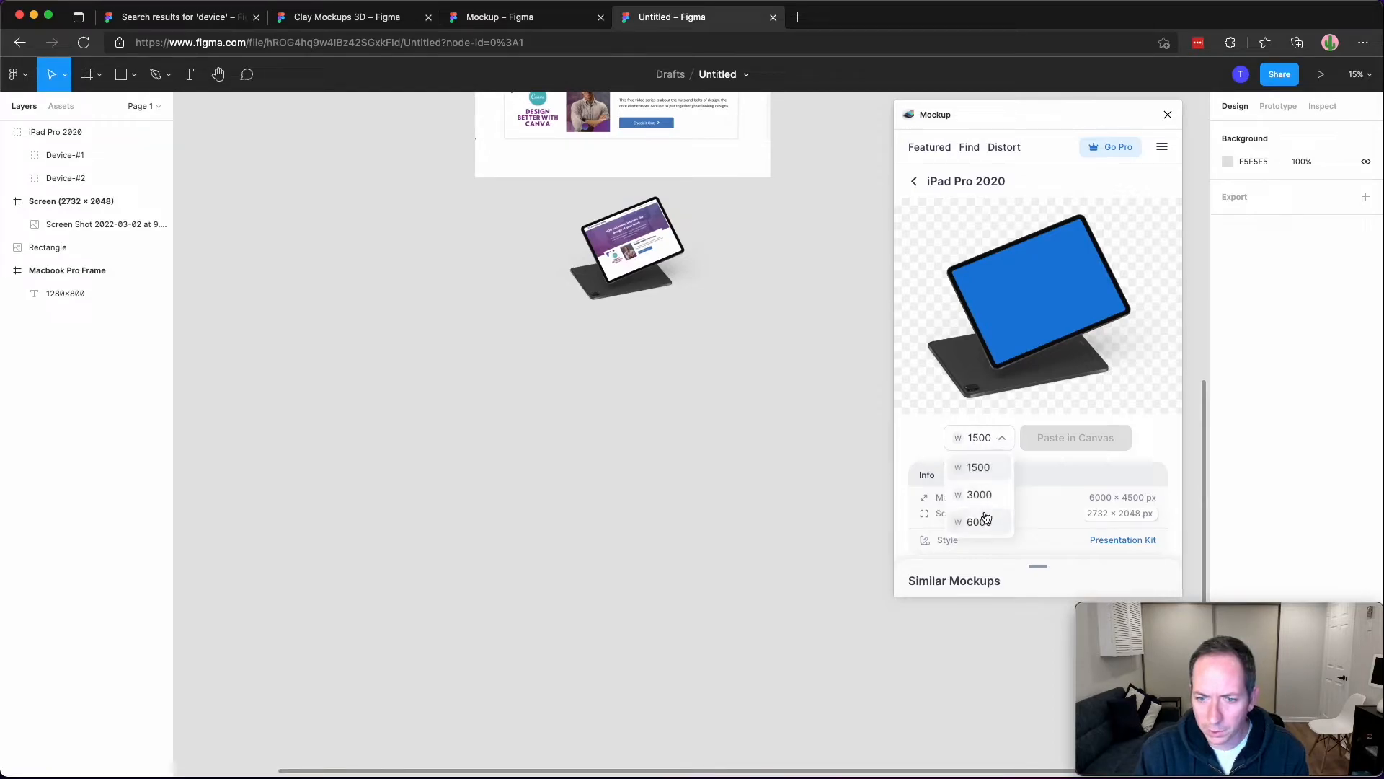
pyautogui.click(990, 469)
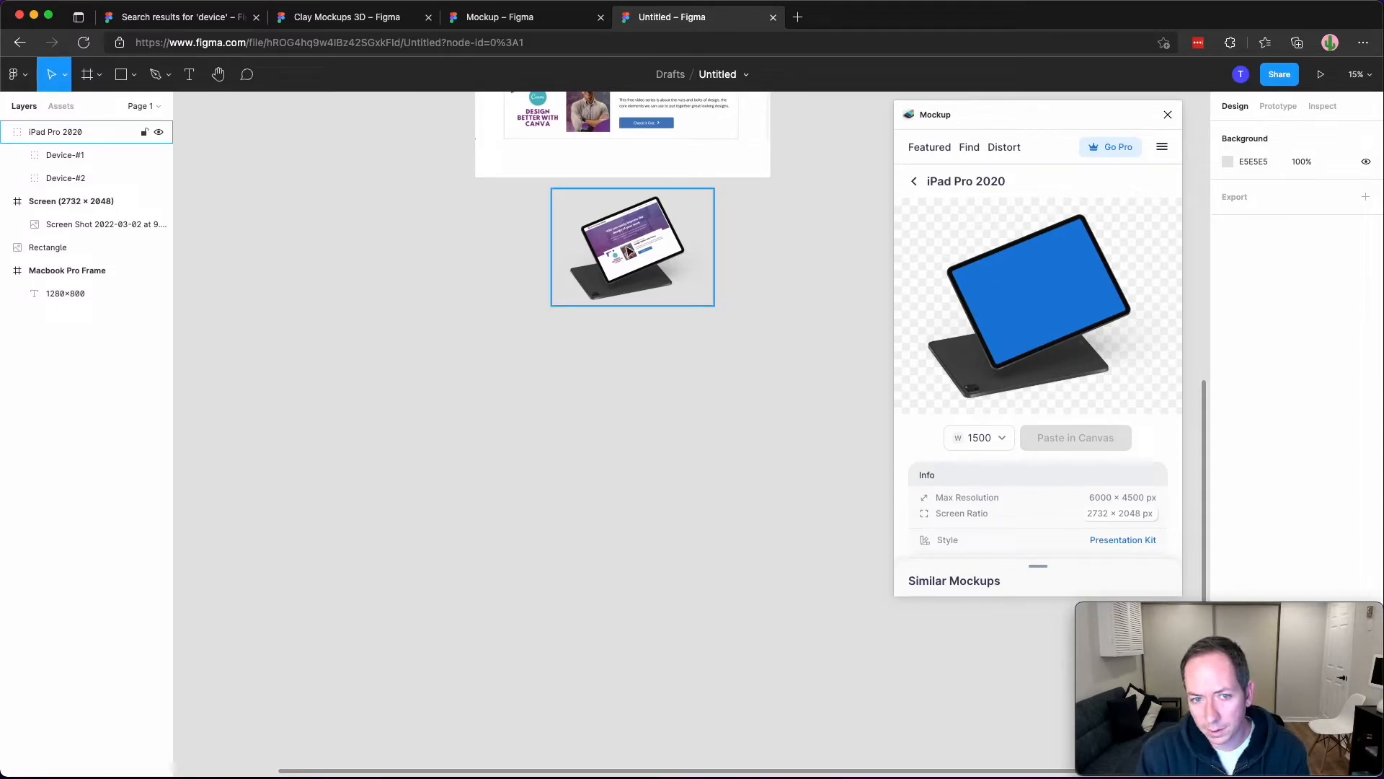
# Create another blank 2732 × 2048 screen frame on the canvas from the iPad Pro 2020 mockup's screen ratio.
pyautogui.click(1114, 517)
pyautogui.moveTo(299, 114); pyautogui.dragTo(257, 247)
pyautogui.click(298, 201)
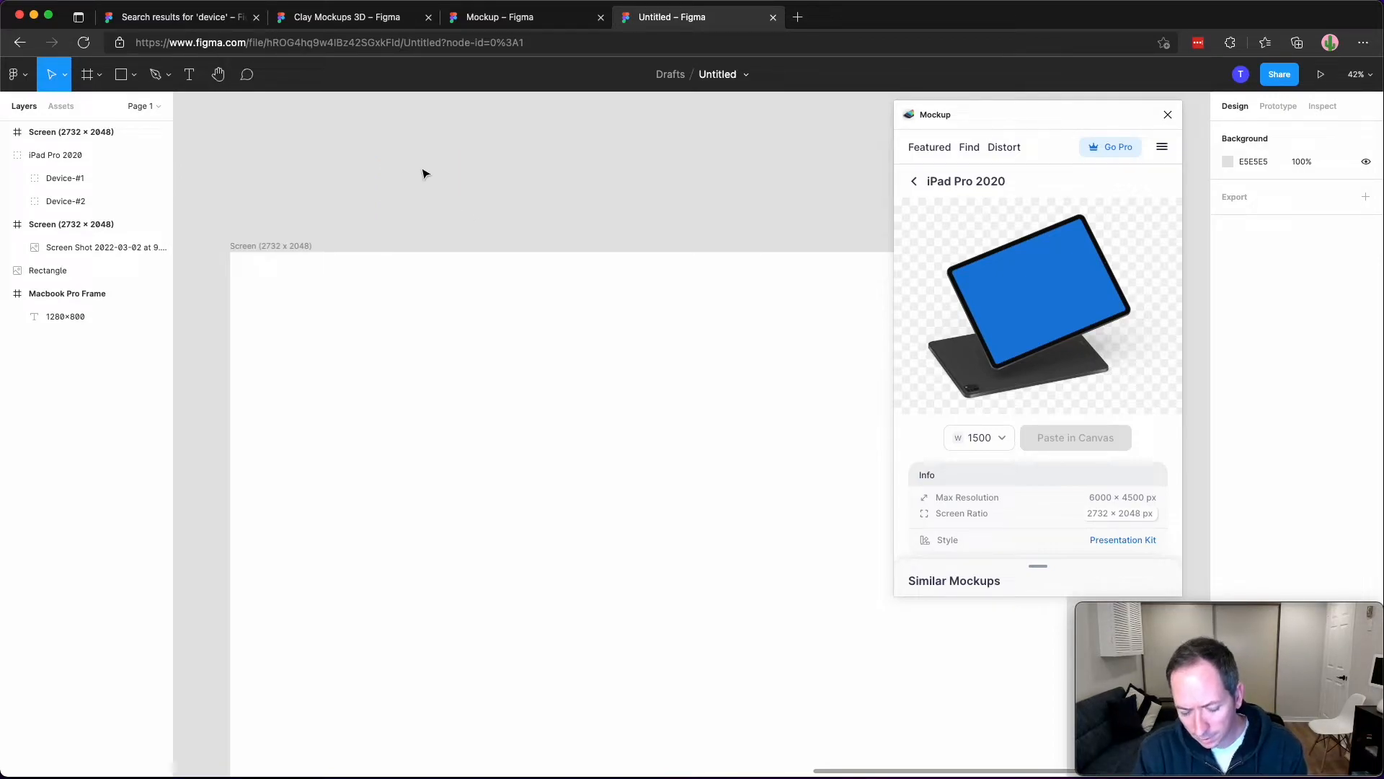
# Check where the blank screen frame sits relative to the existing frames and mockups on the canvas.
pyautogui.scroll(-6, 423, 174)
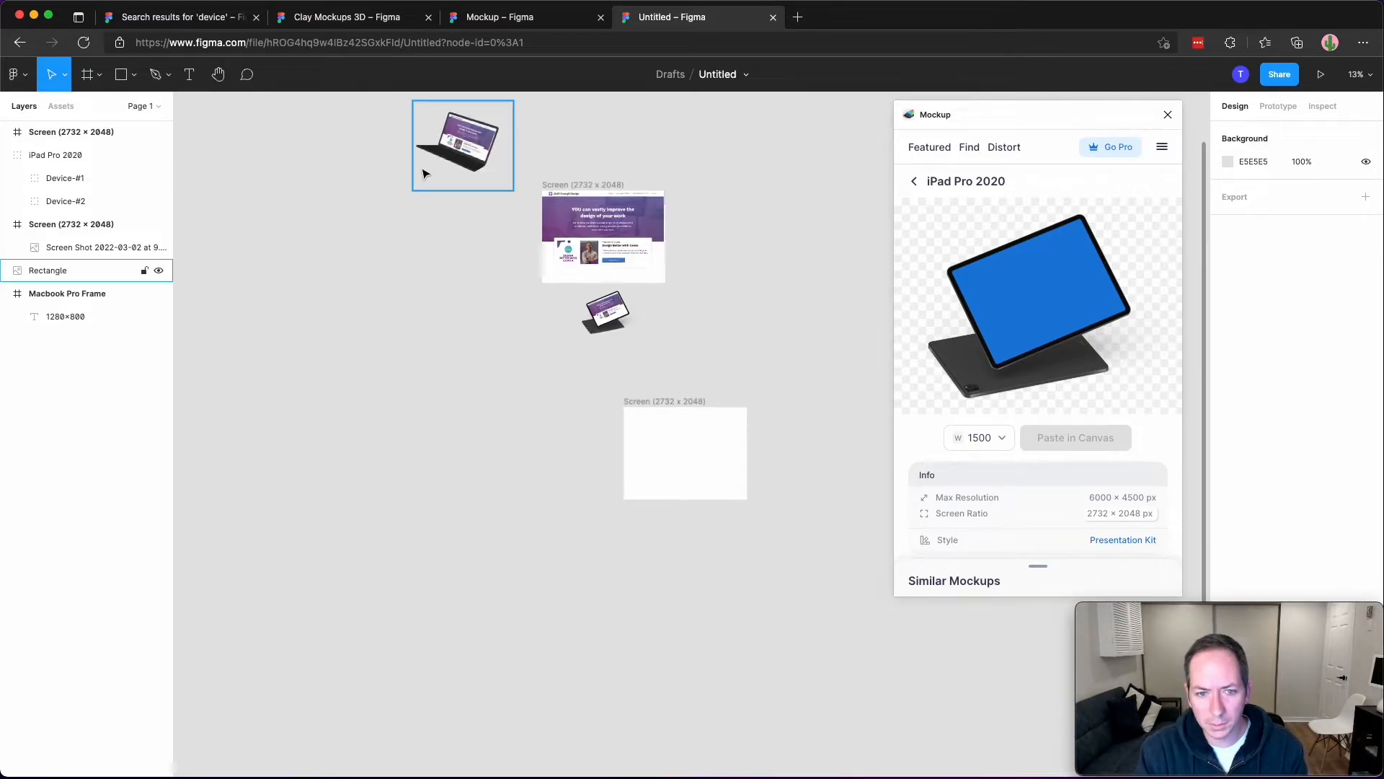
pyautogui.scroll(3, 423, 174)
pyautogui.press('super+minus')
pyautogui.press('super+plus')
pyautogui.press('super+plus')
pyautogui.press('super+minus')
pyautogui.press('super+minus')
pyautogui.press('super+plus')
pyautogui.press('super+plus')
pyautogui.press('super+minus')
pyautogui.press('super+minus')
pyautogui.press('super+plus')
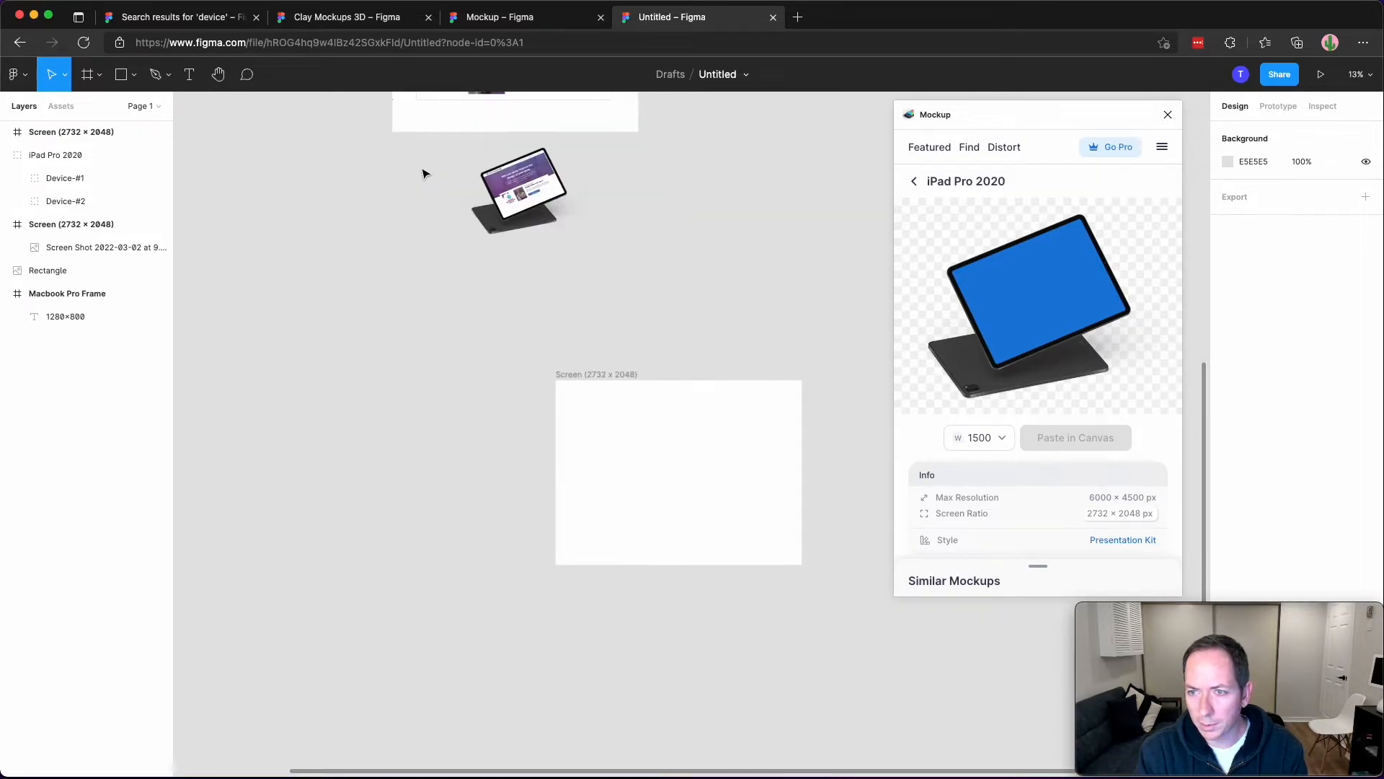
pyautogui.press('super+plus')
pyautogui.hscroll(3, 452, 245)
pyautogui.scroll(-2, 452, 245)
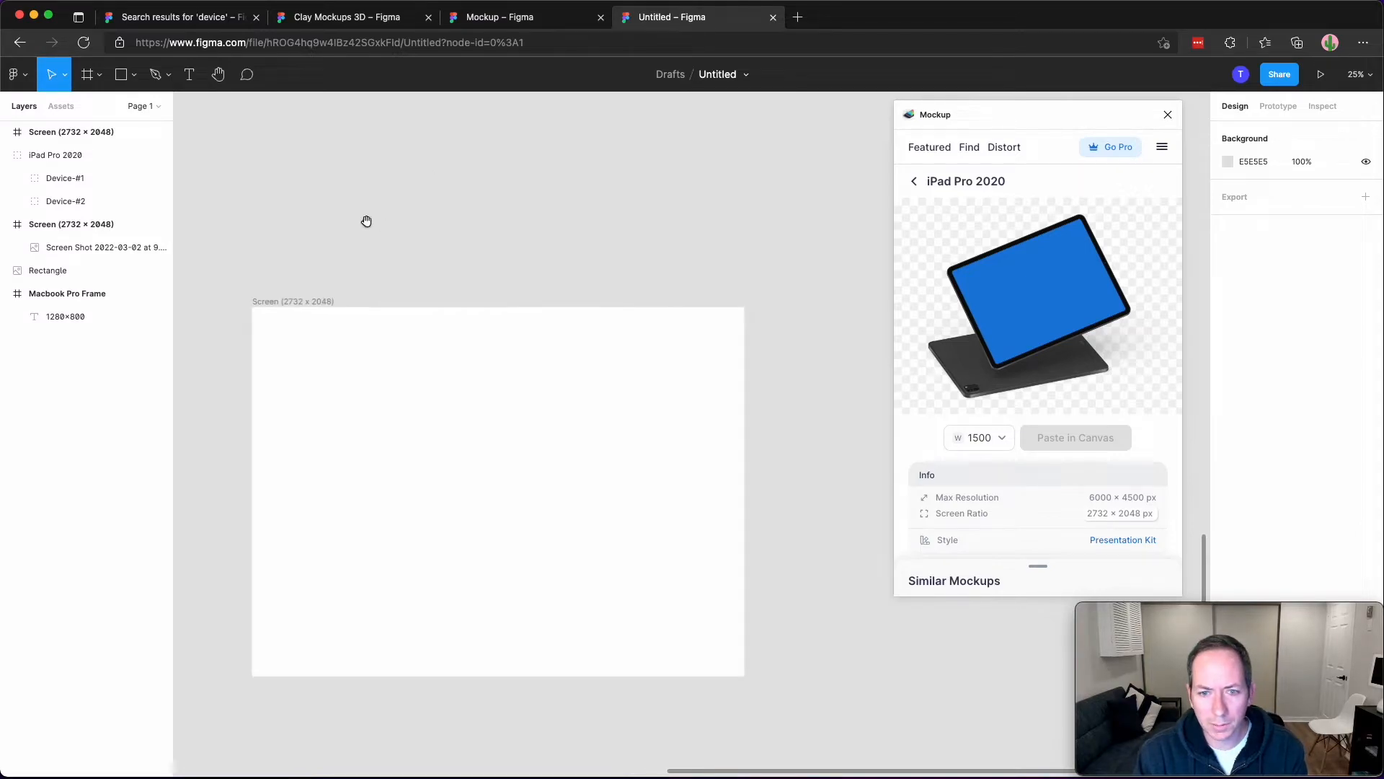
pyautogui.click(1362, 76)
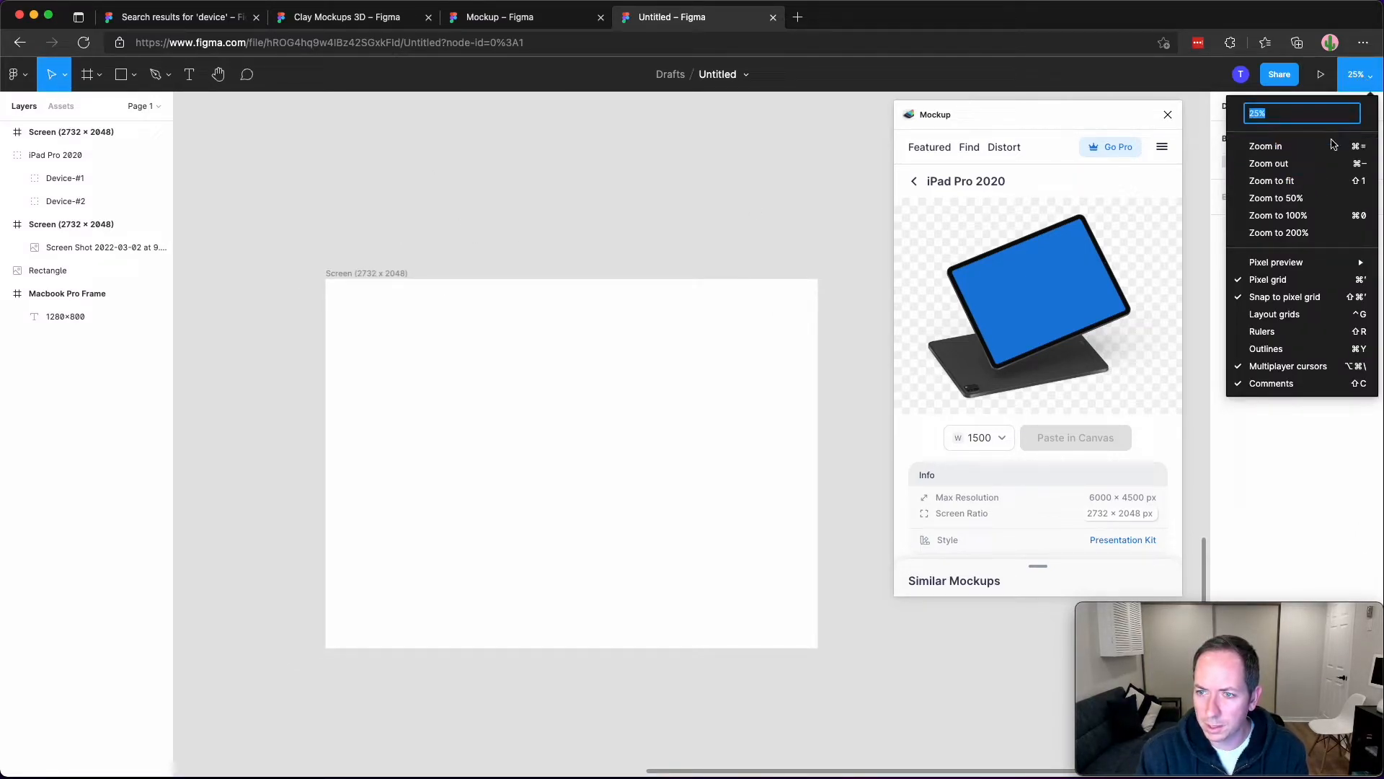
pyautogui.click(465, 234)
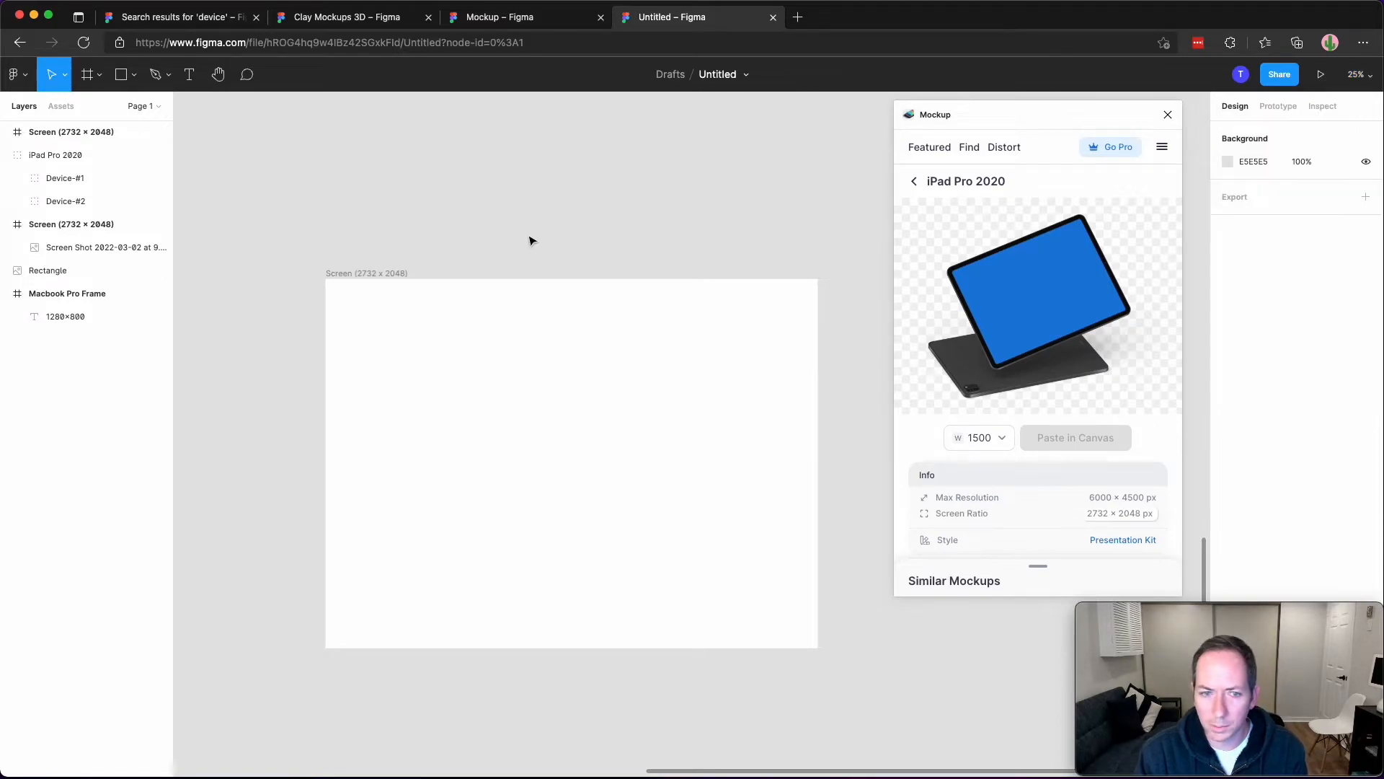
# Copy the website screenshot from the first screen frame and paste it into the blank 2732 × 2048 frame.
pyautogui.moveTo(418, 264); pyautogui.dragTo(395, 246)
pyautogui.moveTo(439, 195); pyautogui.dragTo(473, 461)
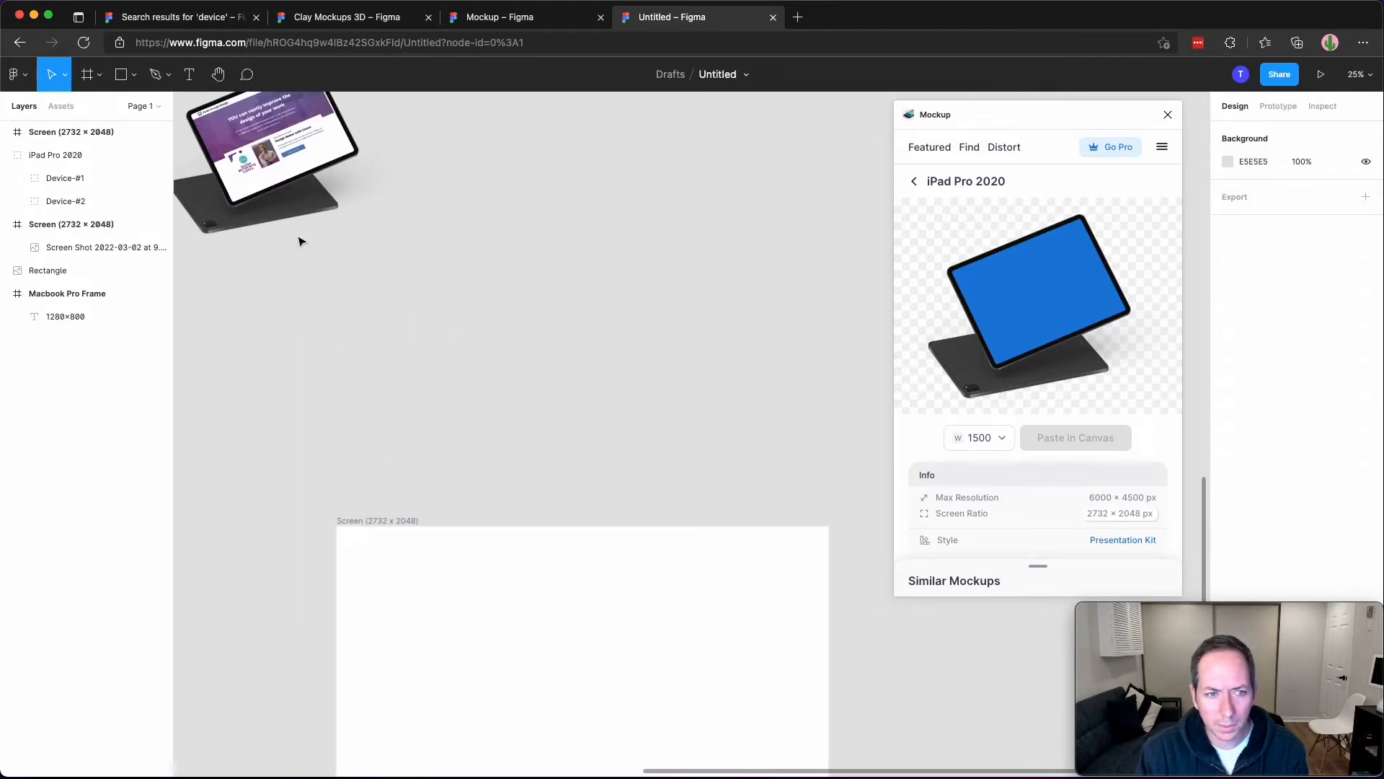
pyautogui.moveTo(273, 175); pyautogui.dragTo(544, 539)
pyautogui.click(499, 260)
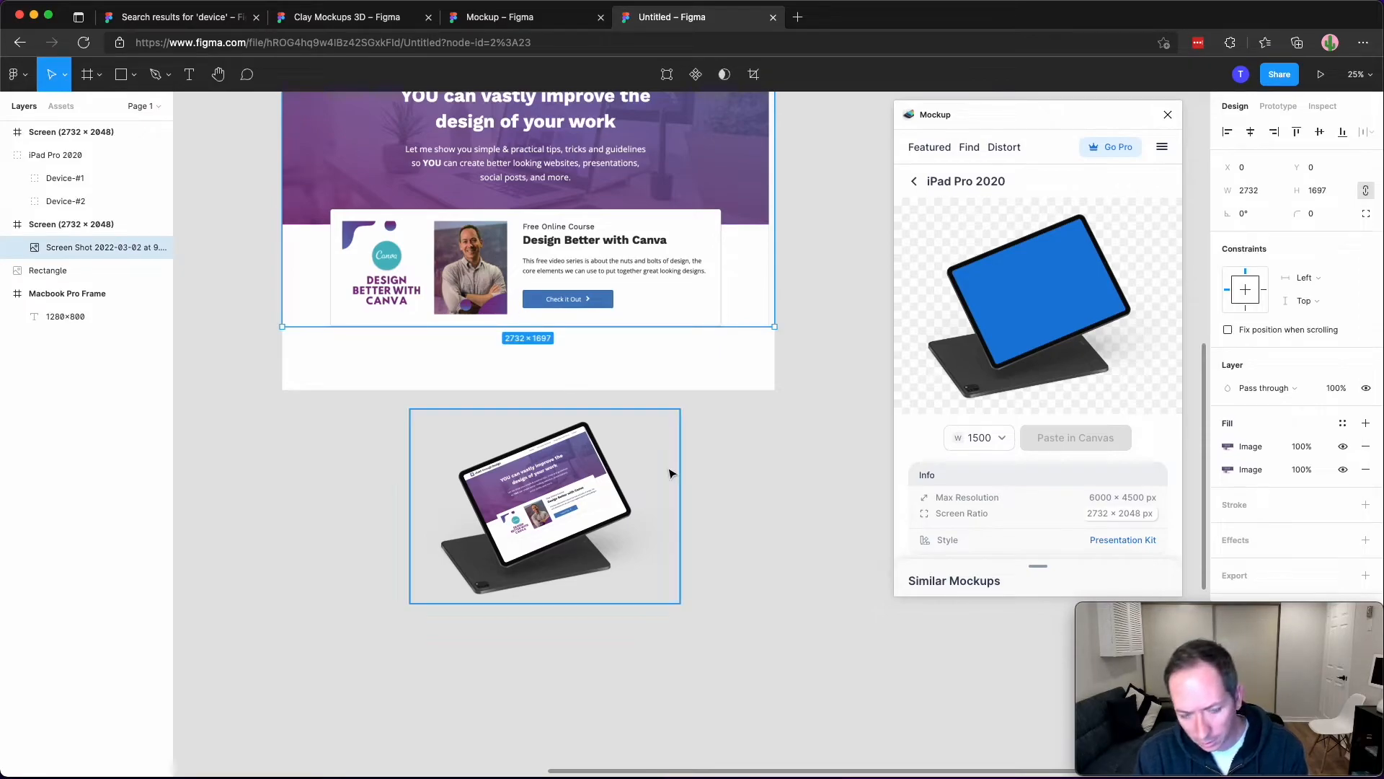
pyautogui.click(646, 445)
pyautogui.scroll(-10, 742, 479)
pyautogui.click(555, 428)
pyautogui.press('super+v')
pyautogui.click(596, 352)
pyautogui.moveTo(596, 352); pyautogui.dragTo(457, 240)
pyautogui.click(398, 315)
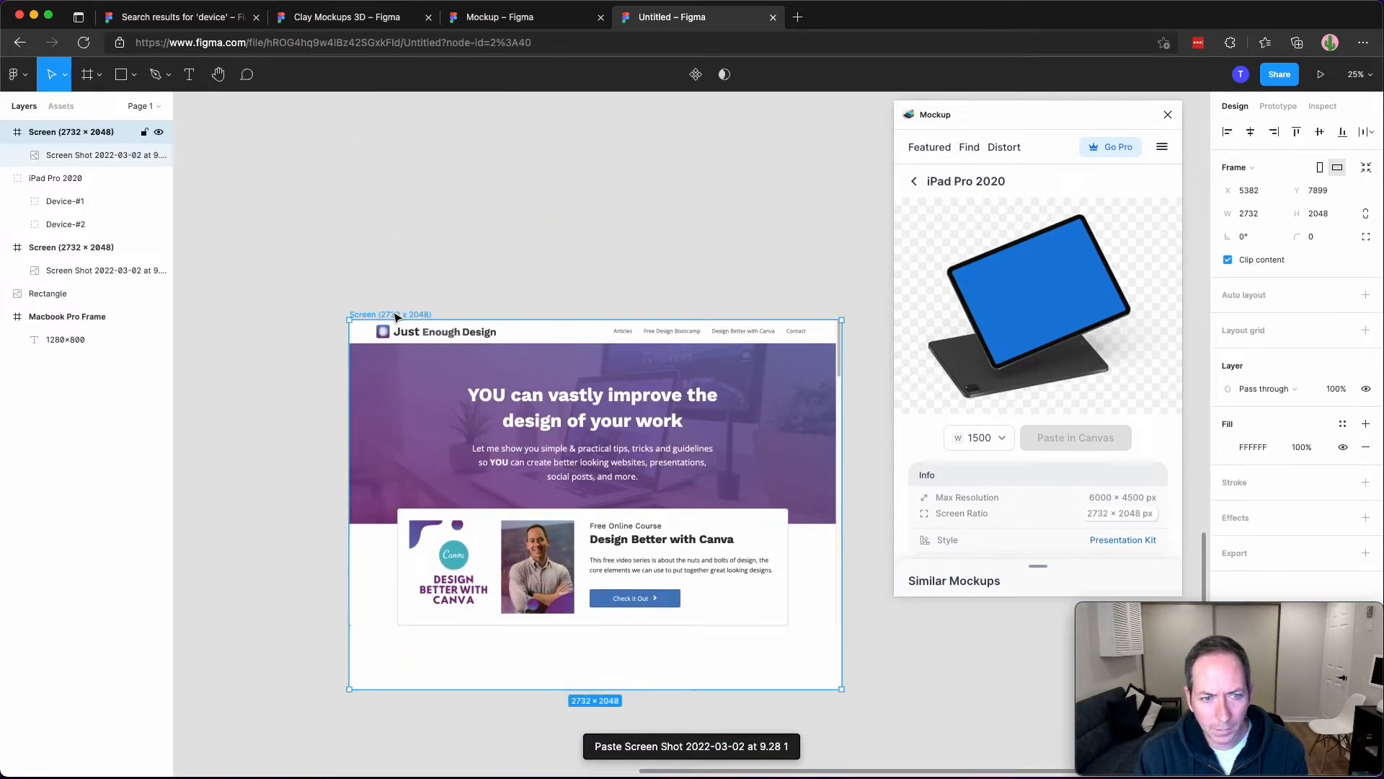
# Fill the iPad Pro 2020 mockup's screen with the second 2732 × 2048 frame, accepting the full-frame crop.
pyautogui.click(1054, 313)
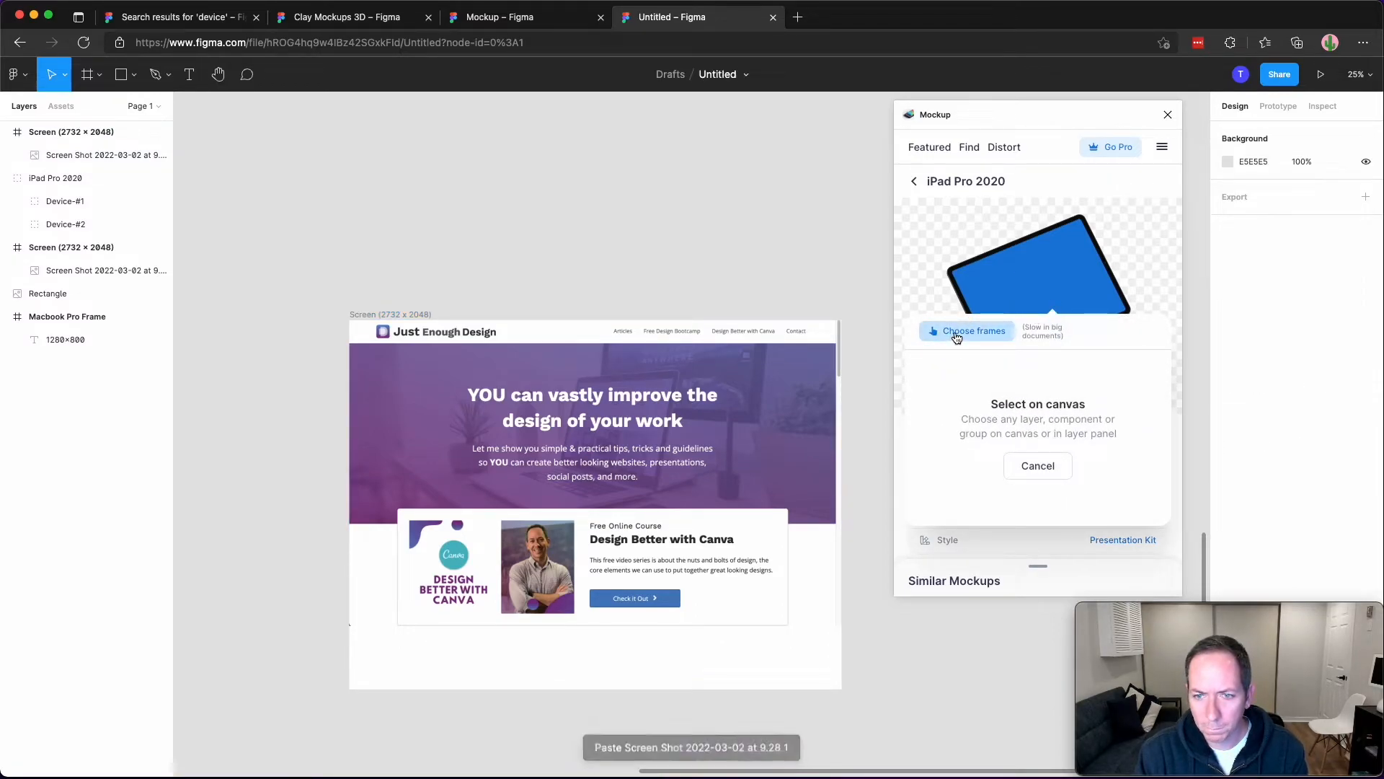
pyautogui.click(1042, 328)
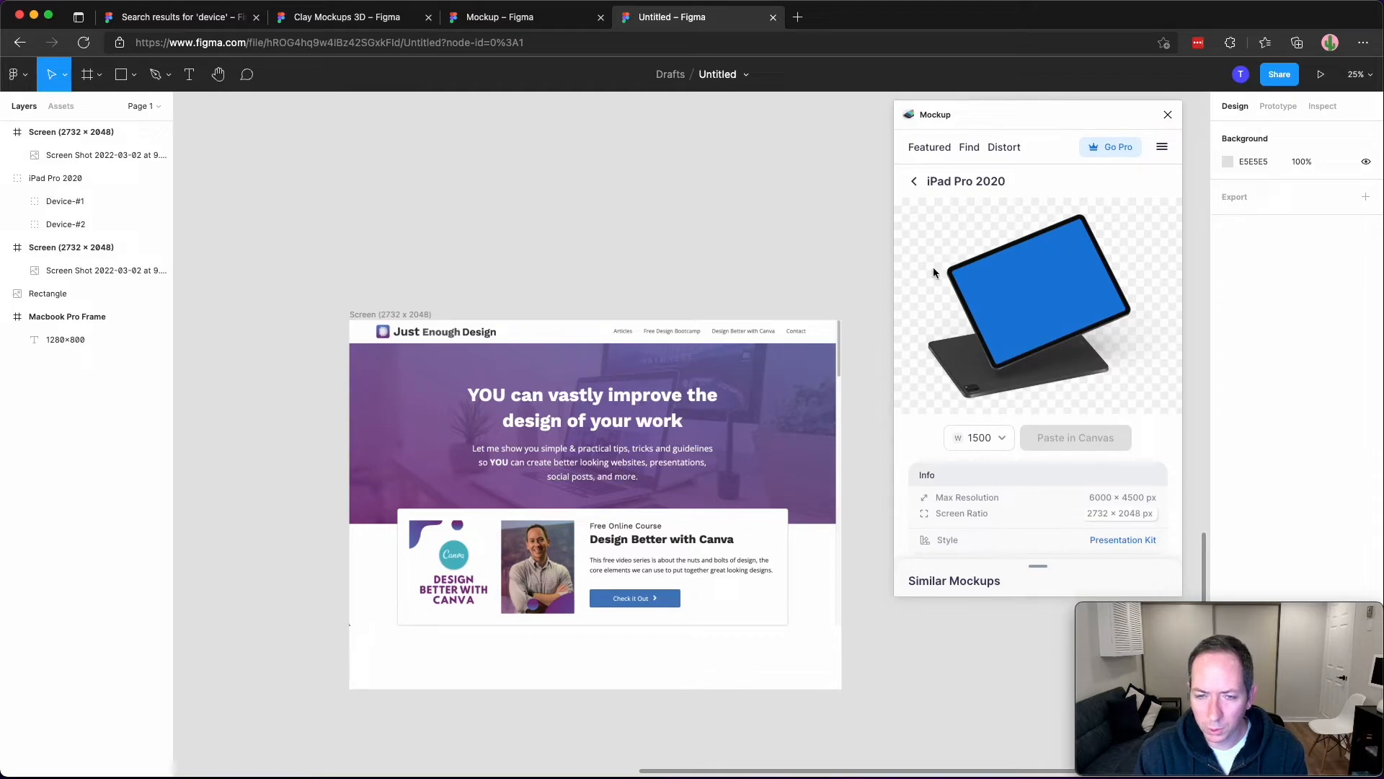
pyautogui.click(1015, 319)
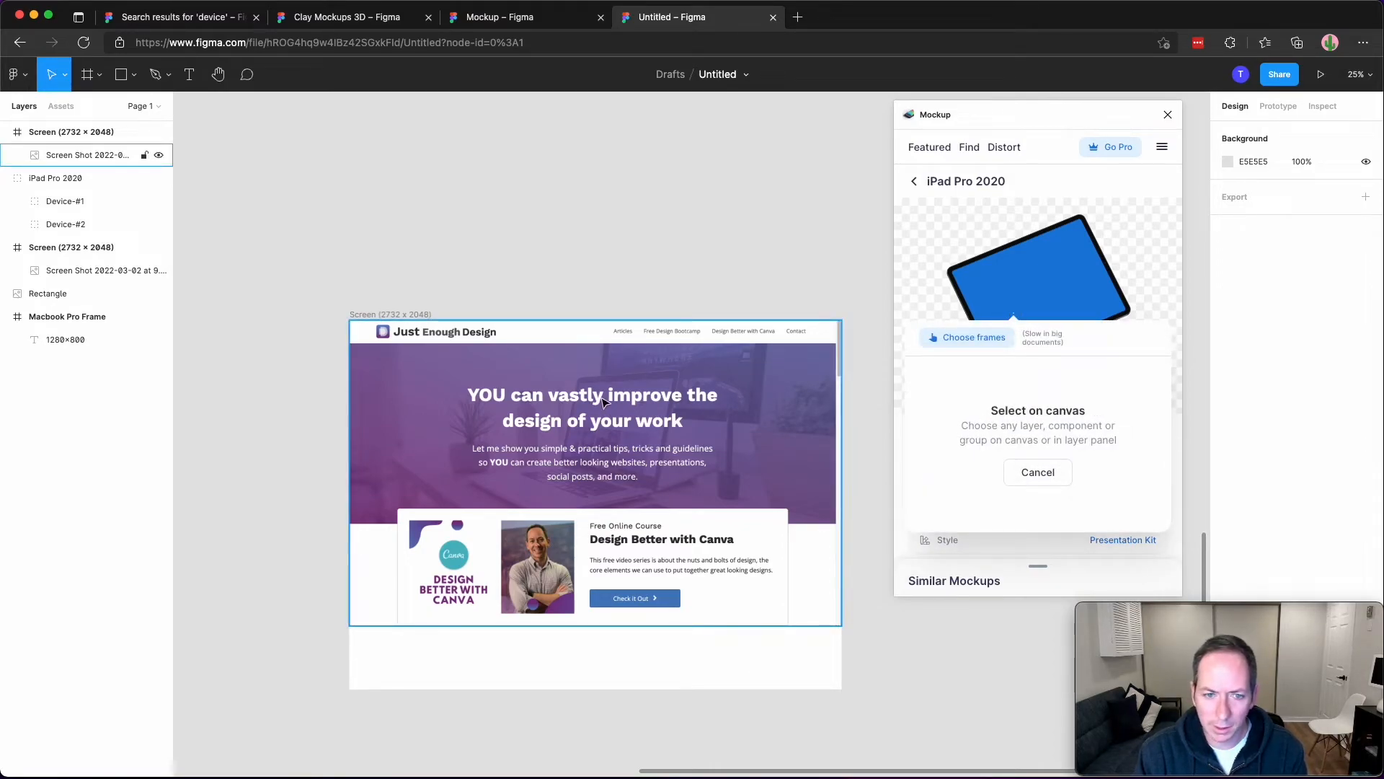
pyautogui.click(465, 339)
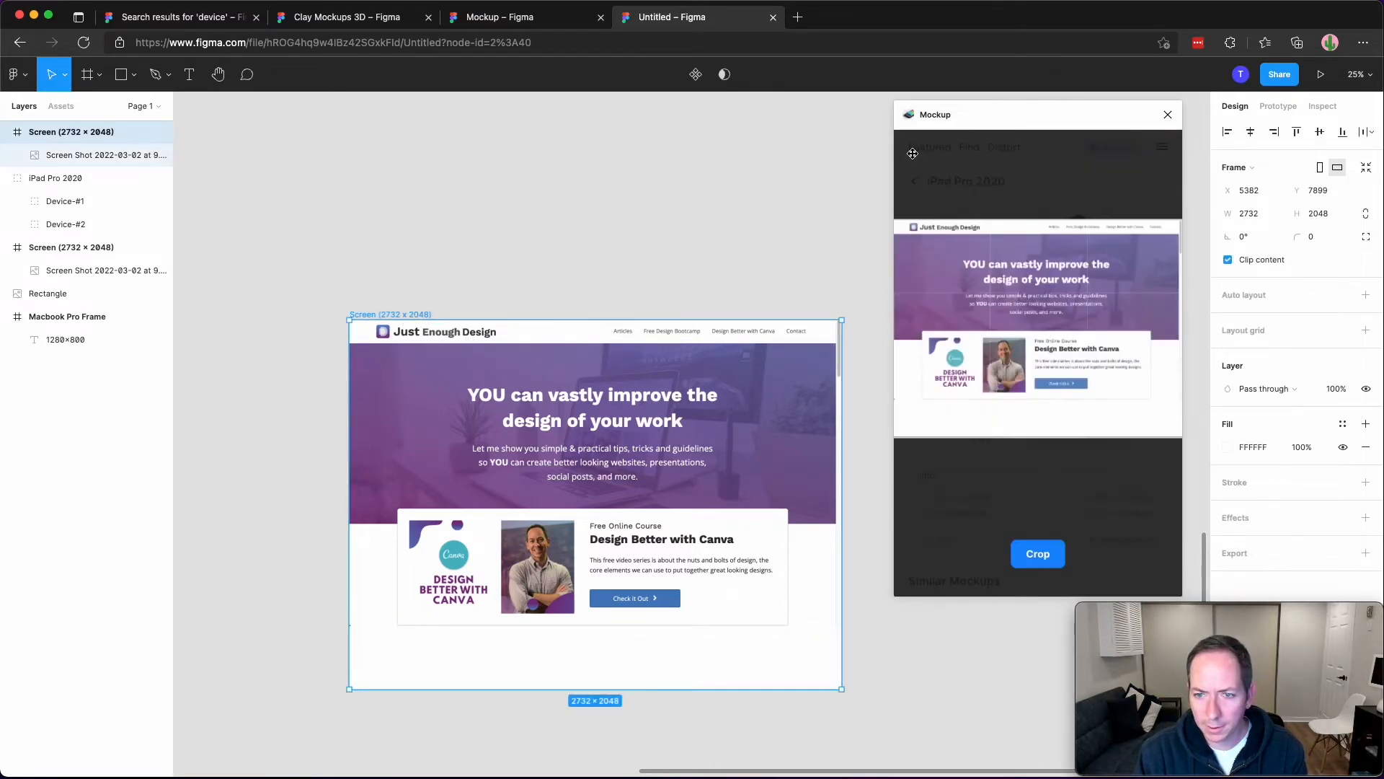
pyautogui.click(1038, 553)
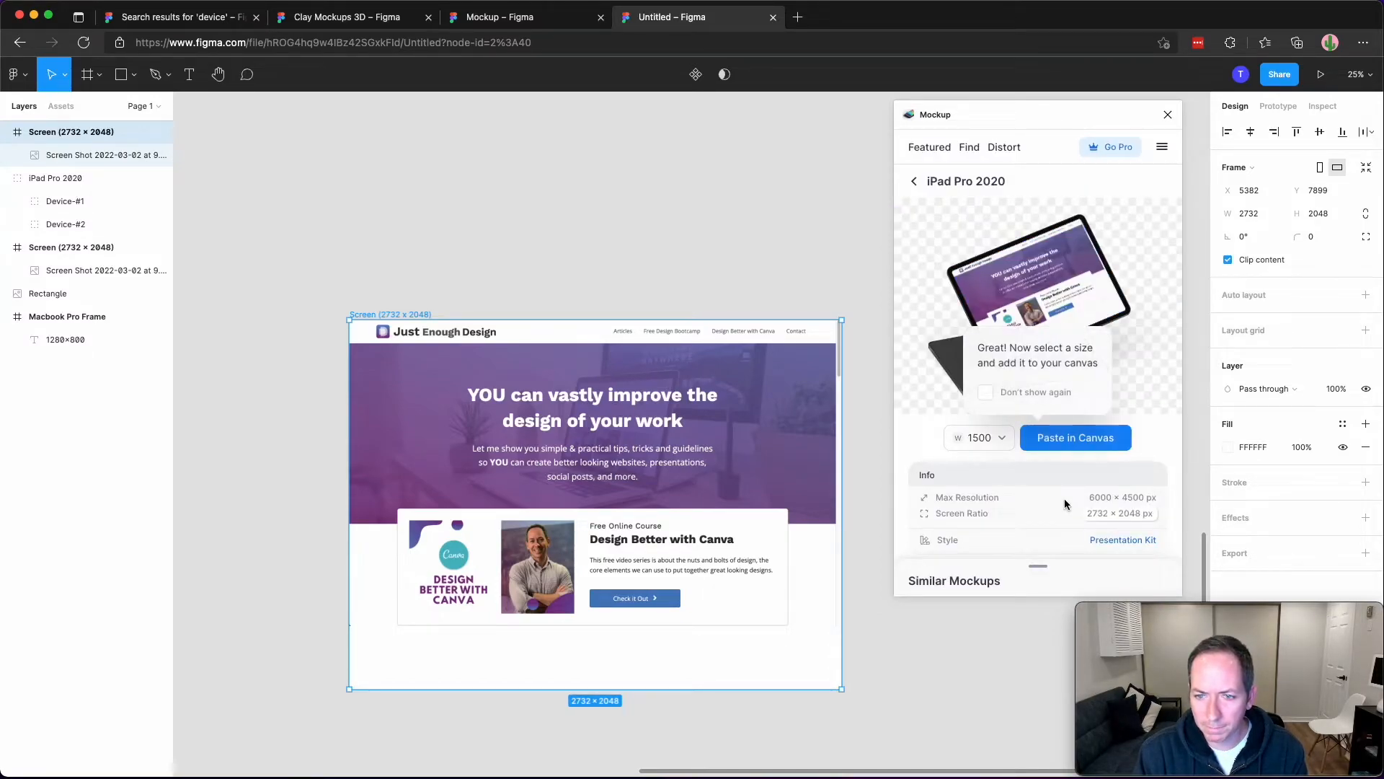
# Paste the iPad Pro 2020 mockup into the canvas at width 1500 and move it clear of the screen frame.
pyautogui.click(1072, 439)
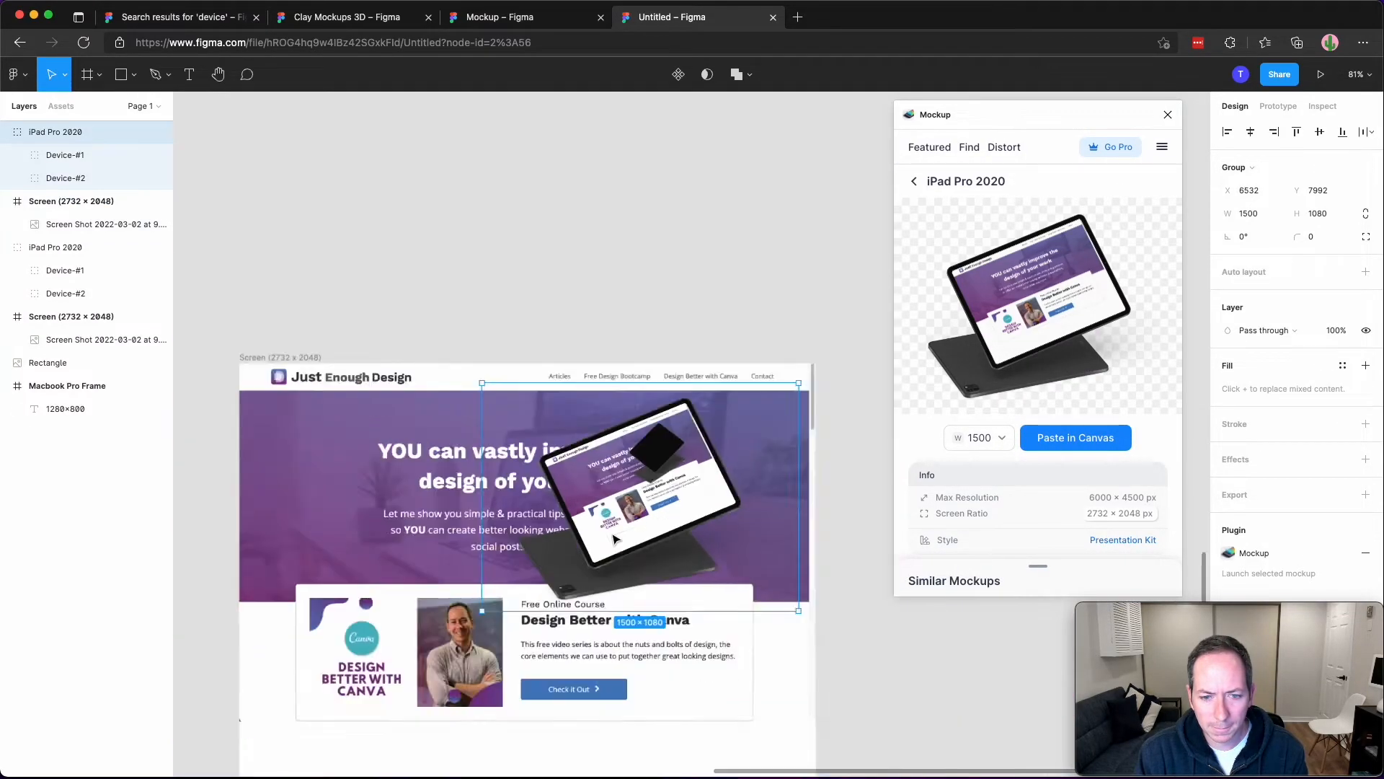
pyautogui.scroll(-5, 612, 540)
pyautogui.scroll(-2, 613, 539)
pyautogui.moveTo(546, 378); pyautogui.dragTo(800, 224)
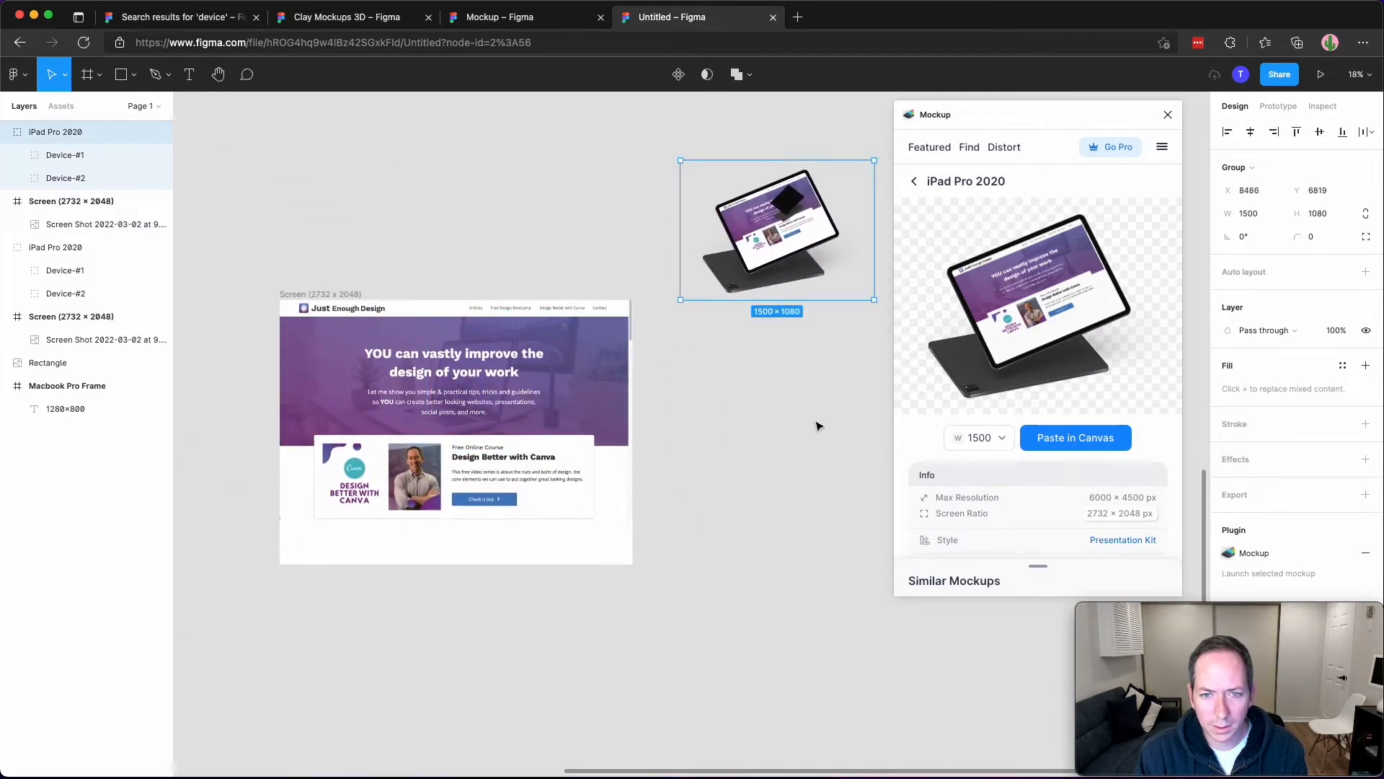
# Examine the second iPad Pro 2020 mockup's screen up close and compare it with its source screen frame.
pyautogui.click(816, 422)
pyautogui.scroll(2, 816, 422)
pyautogui.scroll(5, 665, 418)
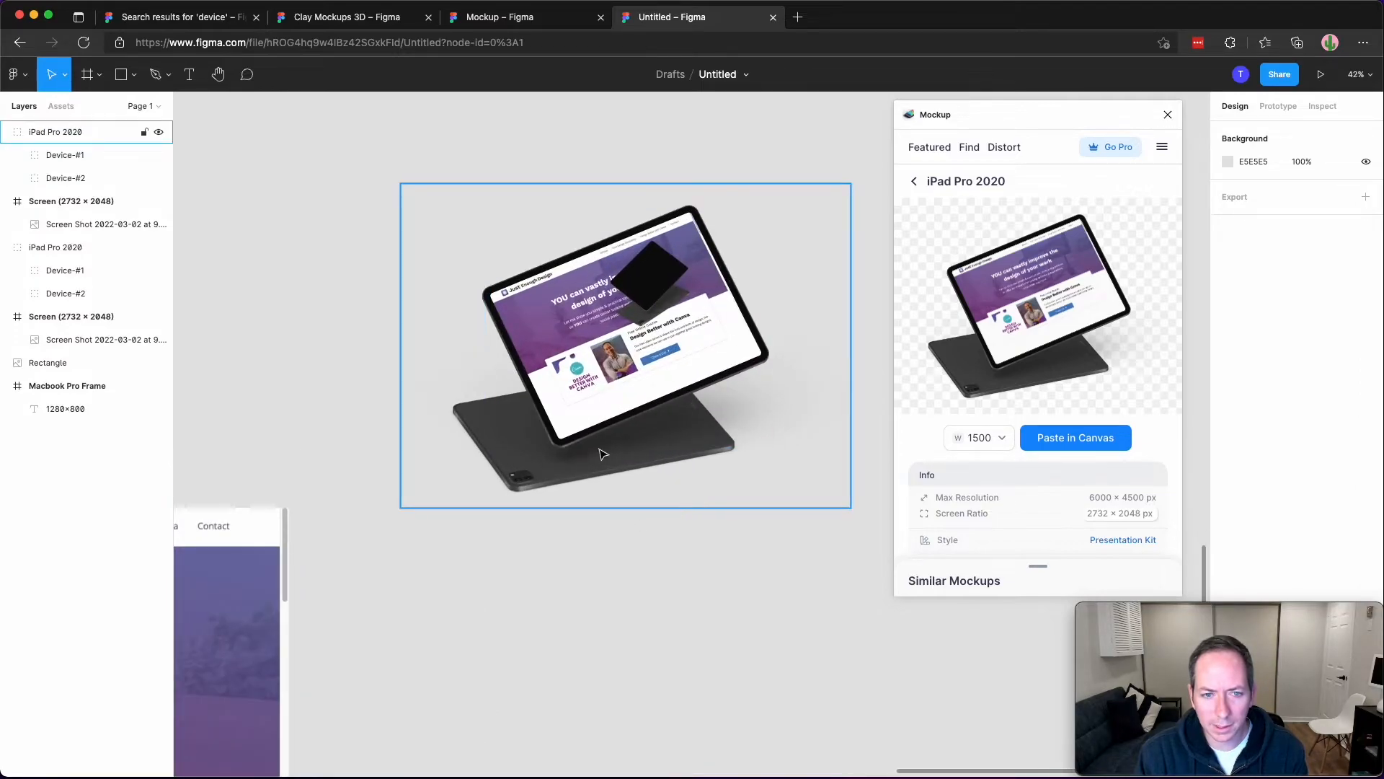
pyautogui.click(597, 369)
pyautogui.scroll(3, 597, 369)
pyautogui.doubleClick(635, 395)
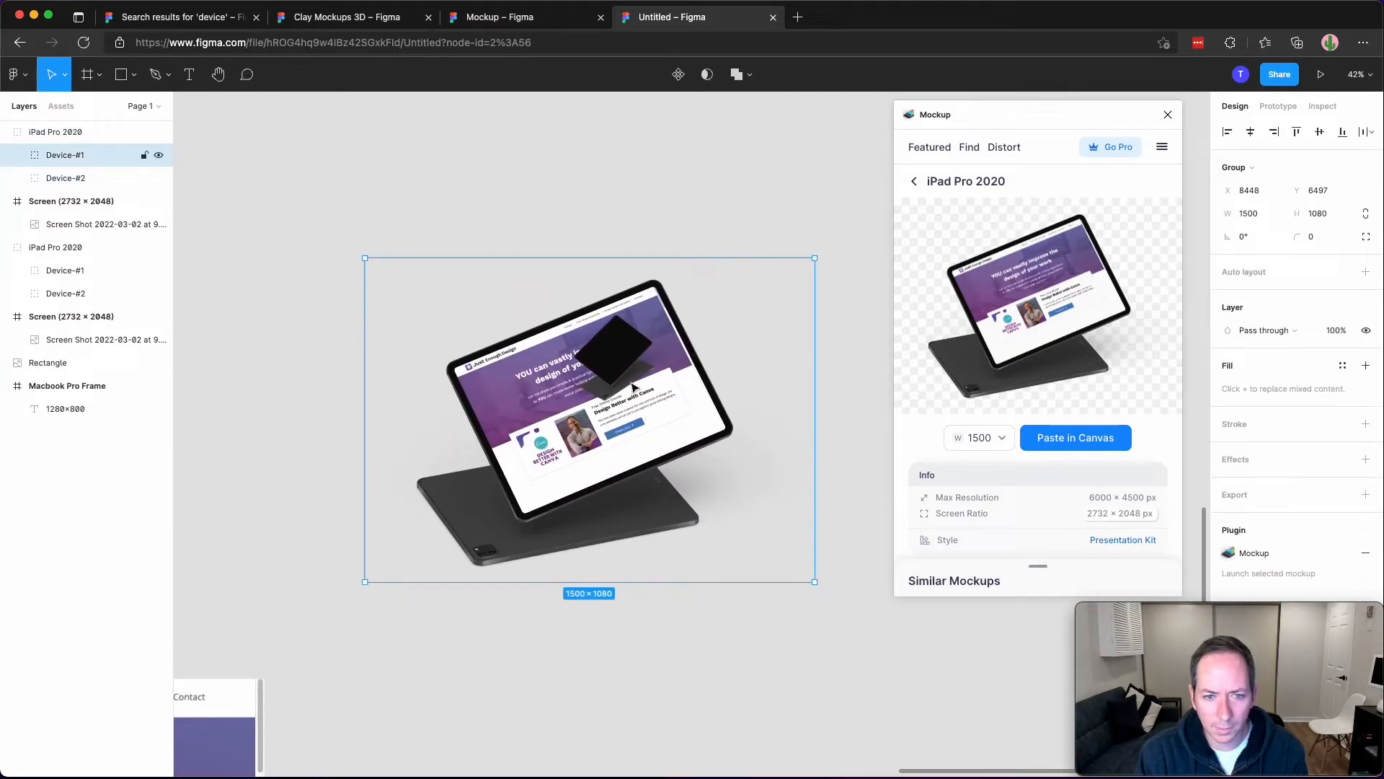
pyautogui.click(634, 609)
pyautogui.moveTo(599, 652); pyautogui.dragTo(837, 363)
pyautogui.moveTo(441, 708); pyautogui.dragTo(791, 408)
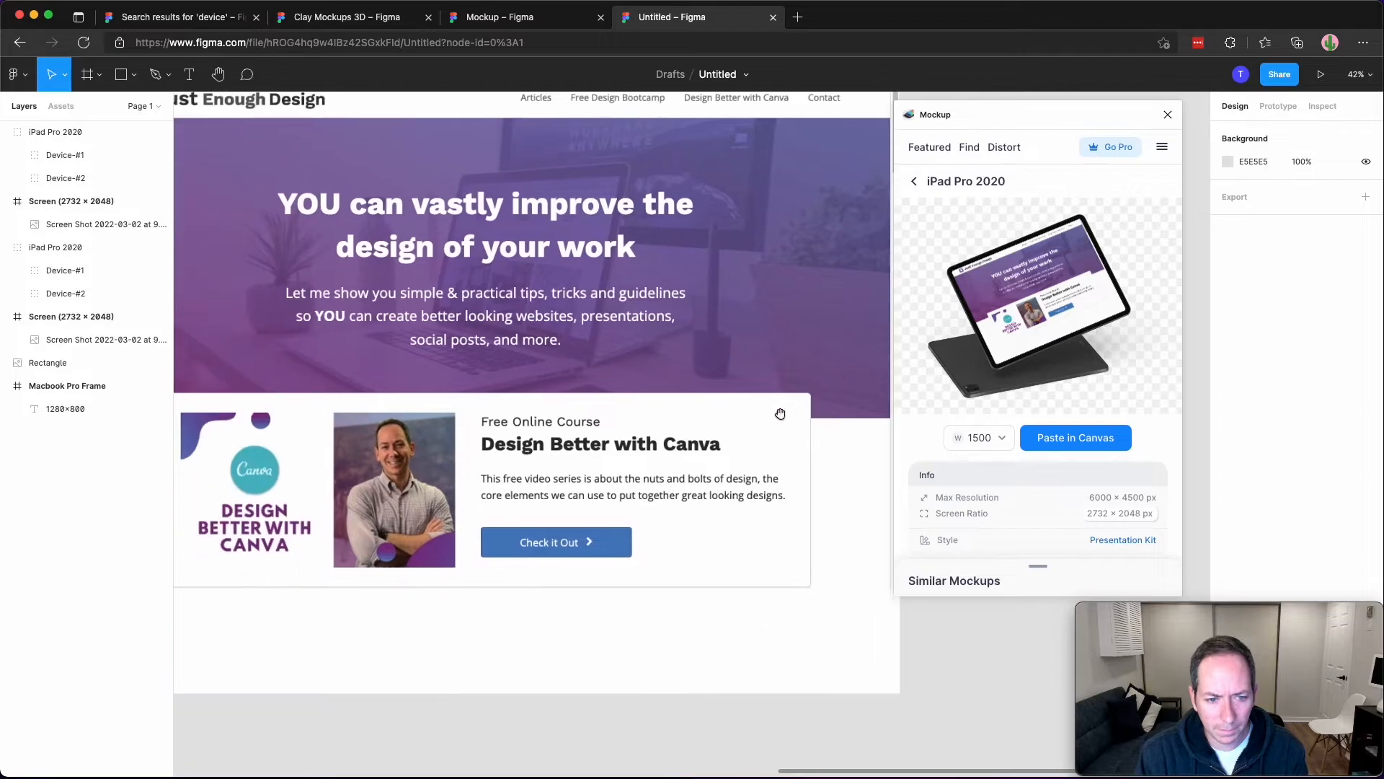
pyautogui.scroll(-6, 648, 438)
pyautogui.moveTo(648, 441); pyautogui.dragTo(481, 634)
# Inspect the Device-#1 and Device-#2 layers inside the second iPad Pro 2020 mockup.
pyautogui.doubleClick(566, 539)
pyautogui.scroll(6, 566, 541)
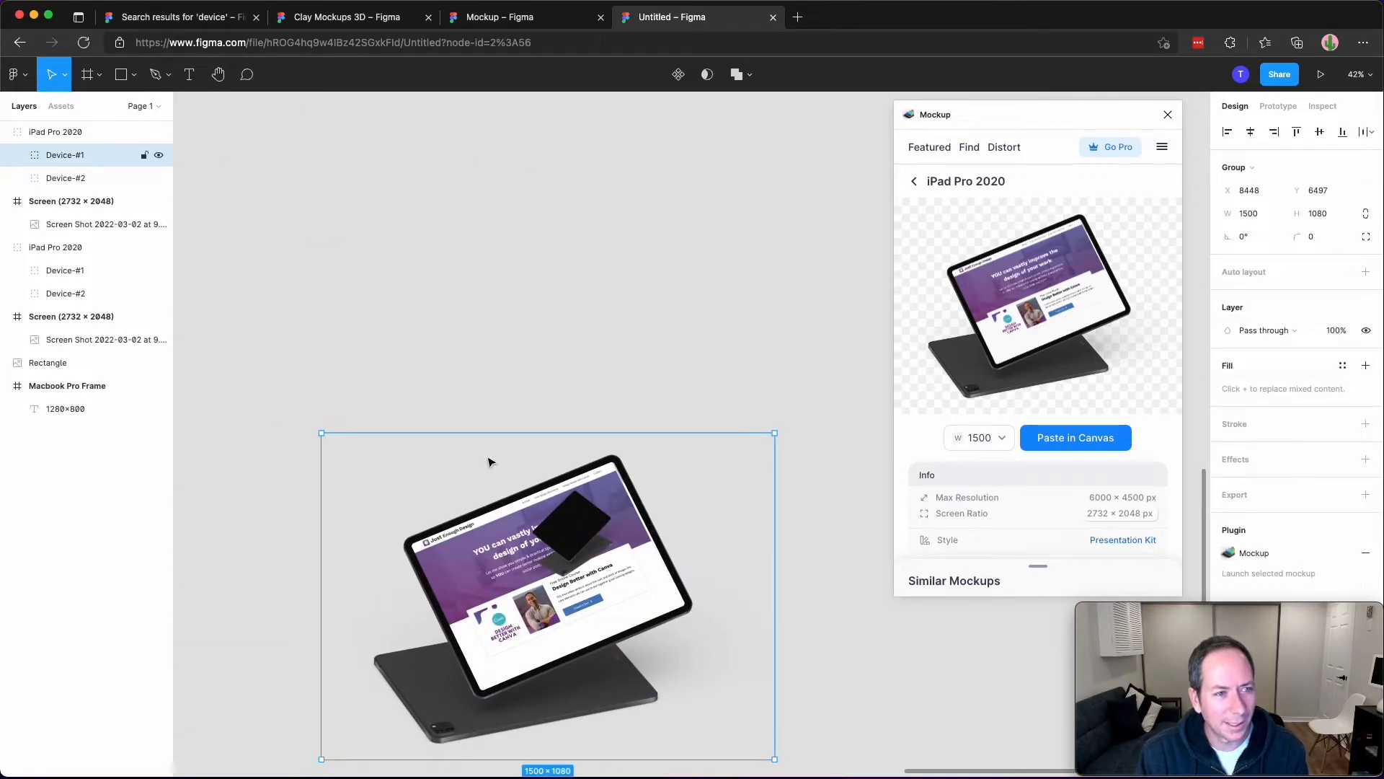
pyautogui.click(76, 182)
pyautogui.click(74, 157)
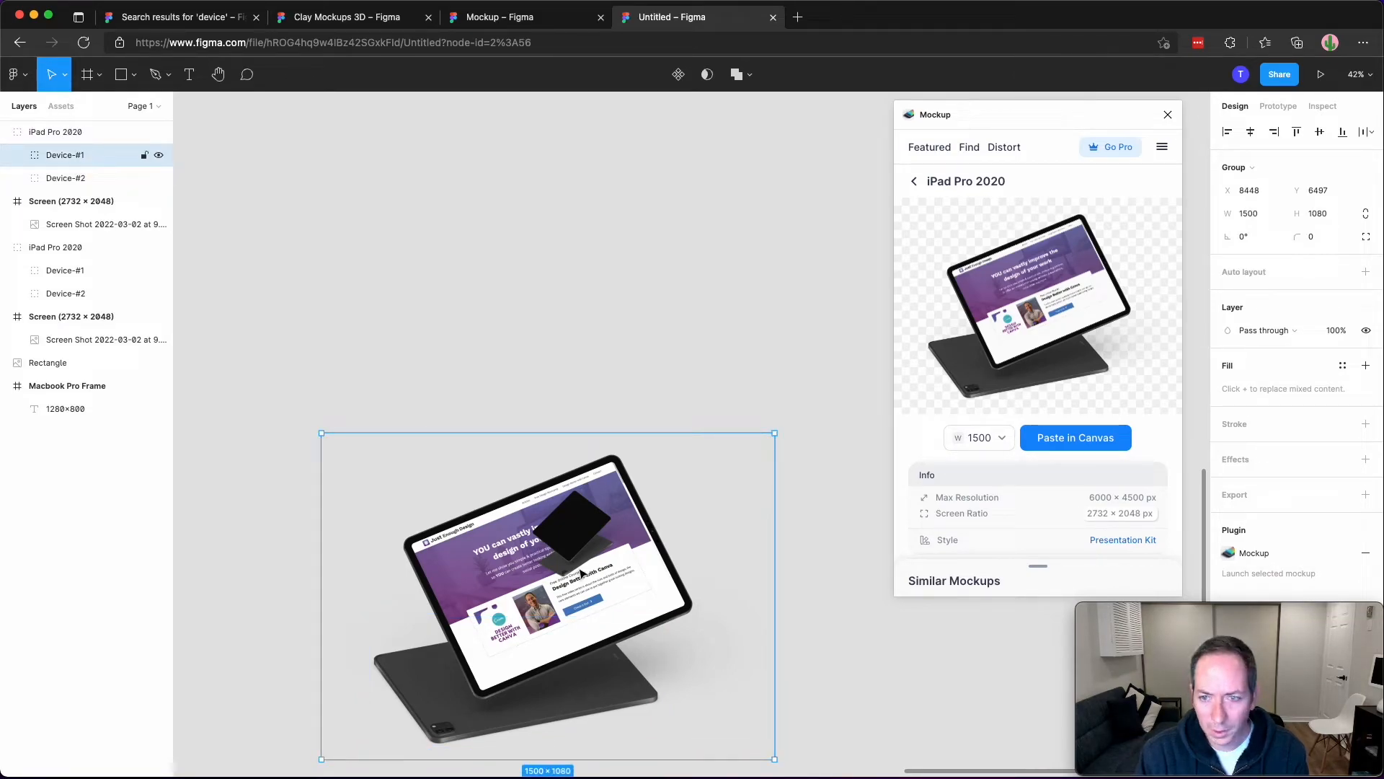
pyautogui.click(593, 334)
pyautogui.scroll(-5, 469, 353)
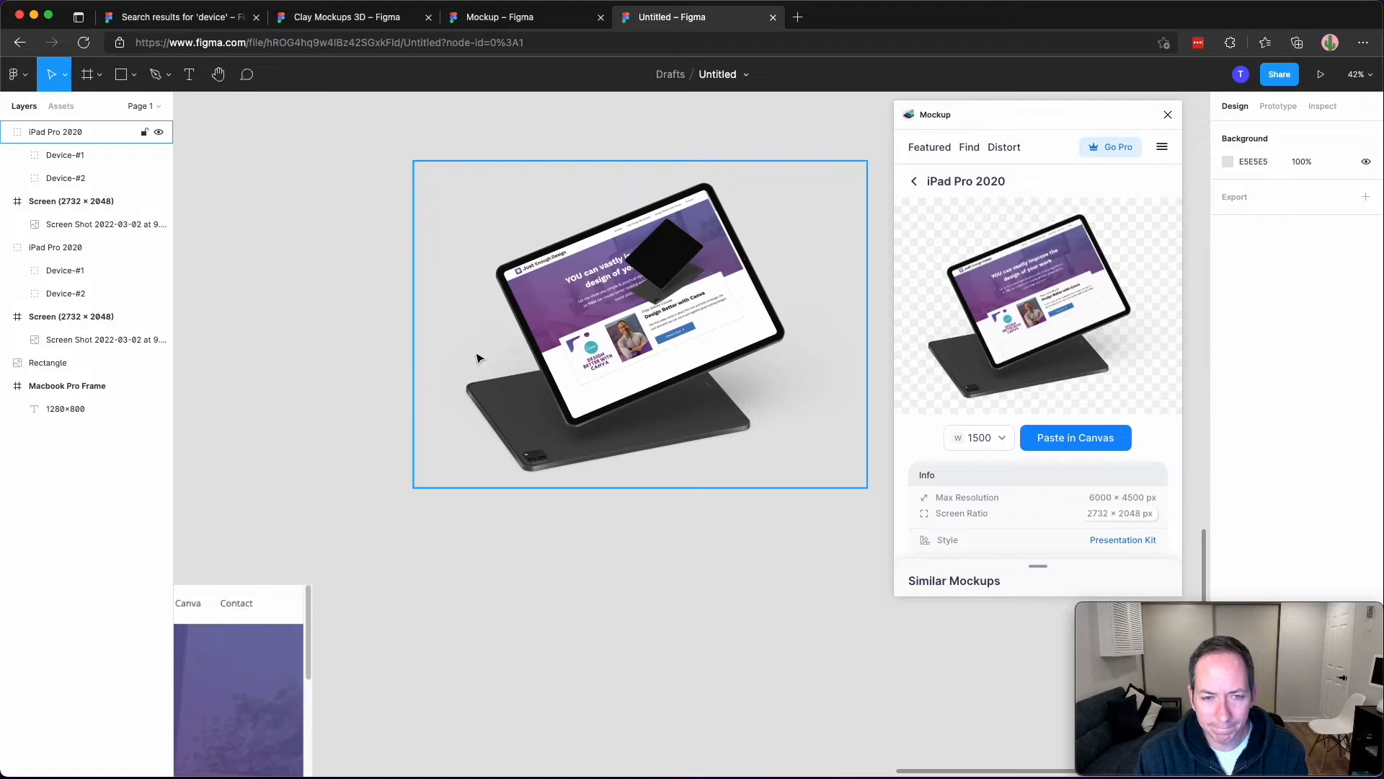
# Delete the second iPad Pro 2020 mockup with the dark shape over its screen from the canvas.
pyautogui.moveTo(550, 631); pyautogui.dragTo(431, 638)
pyautogui.moveTo(405, 427); pyautogui.dragTo(566, 361)
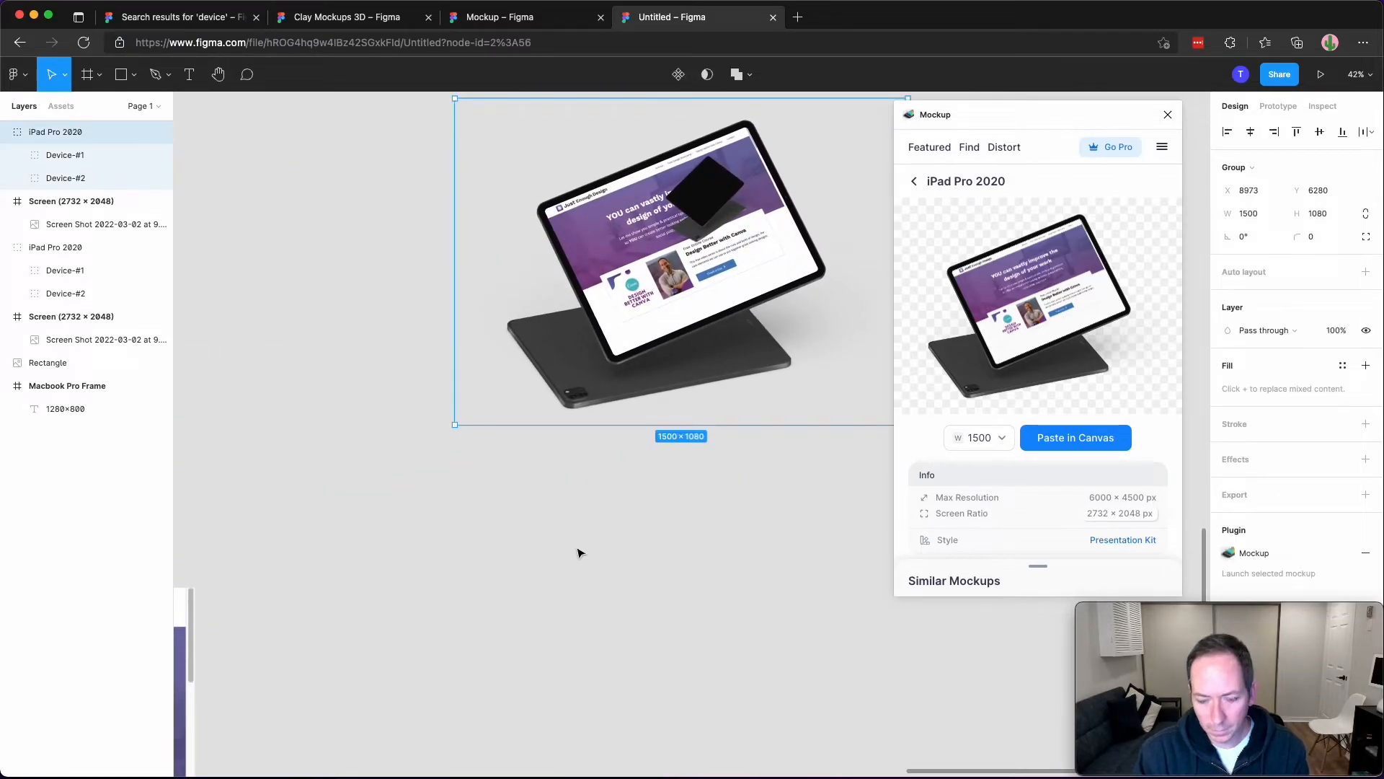
pyautogui.press('Delete')
# Paste the filled iPad Pro 2020 mockup again at width 1500 into the empty canvas area beside the second screen frame.
pyautogui.scroll(-5, 578, 553)
pyautogui.scroll(-4, 534, 609)
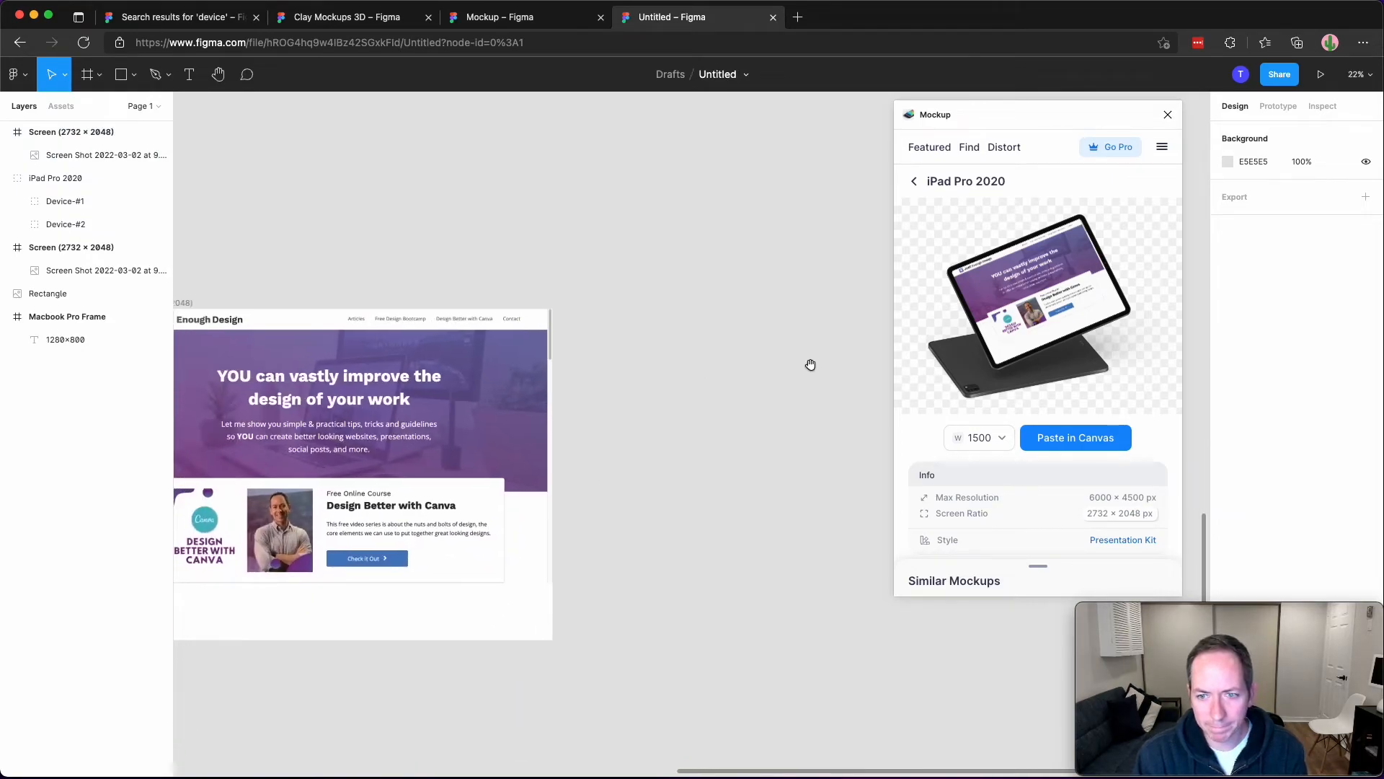
pyautogui.hscroll(5, 505, 504)
pyautogui.click(1085, 441)
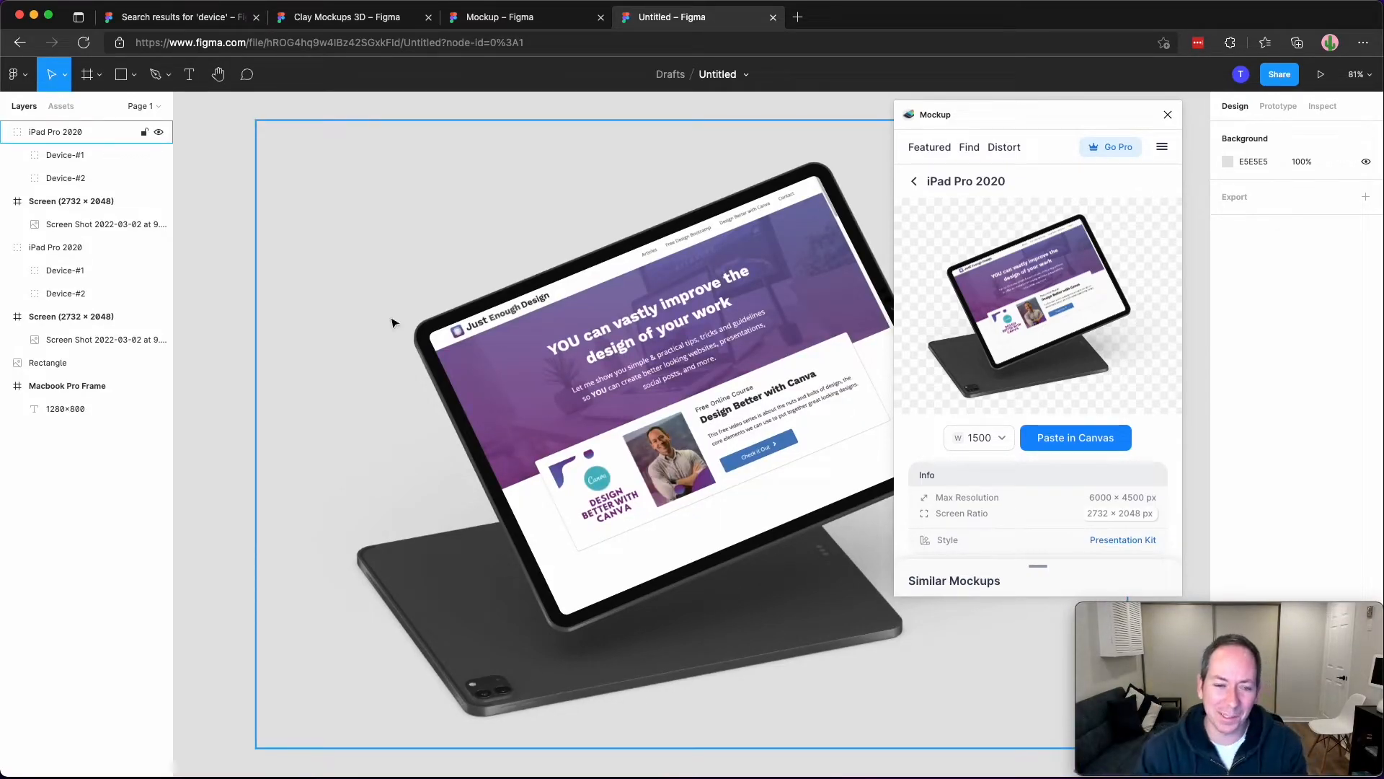
pyautogui.hscroll(1, 259, 480)
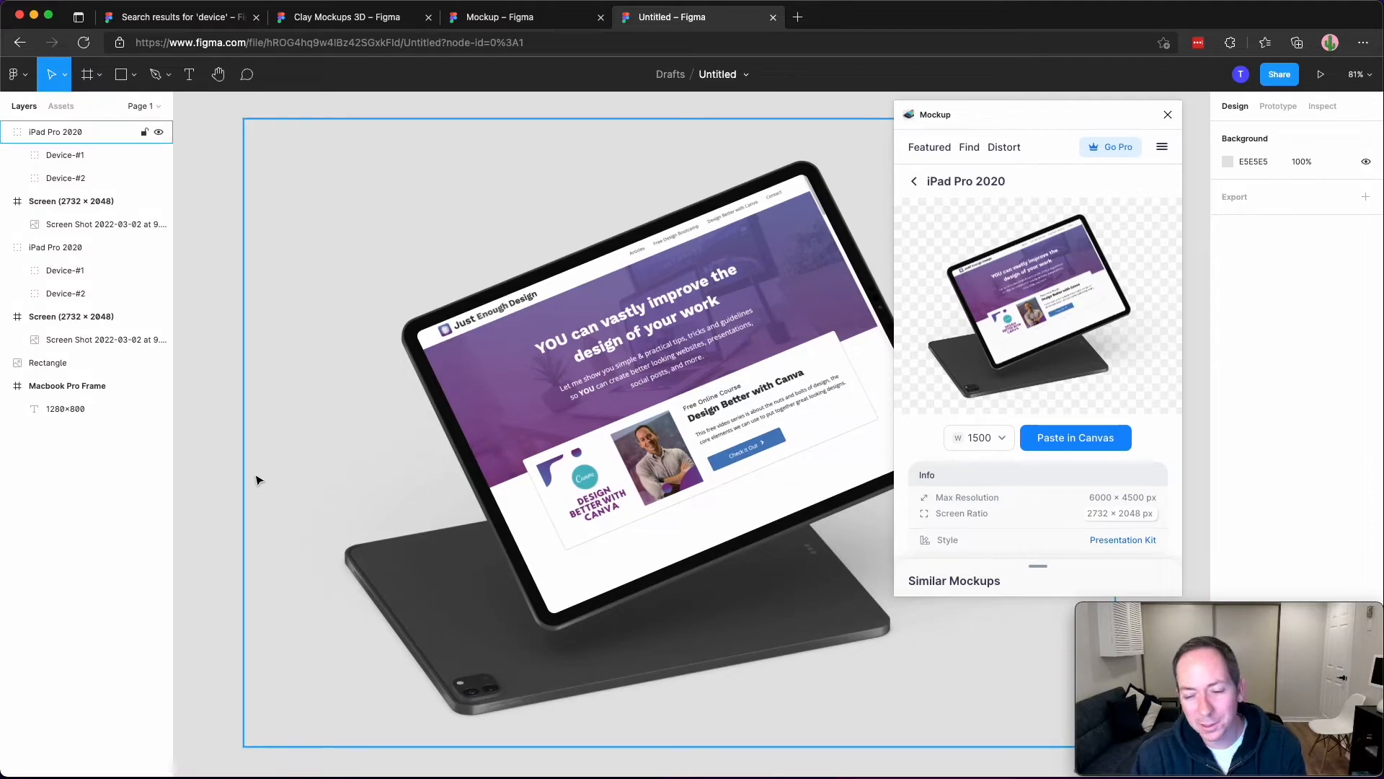
pyautogui.scroll(-3, 259, 480)
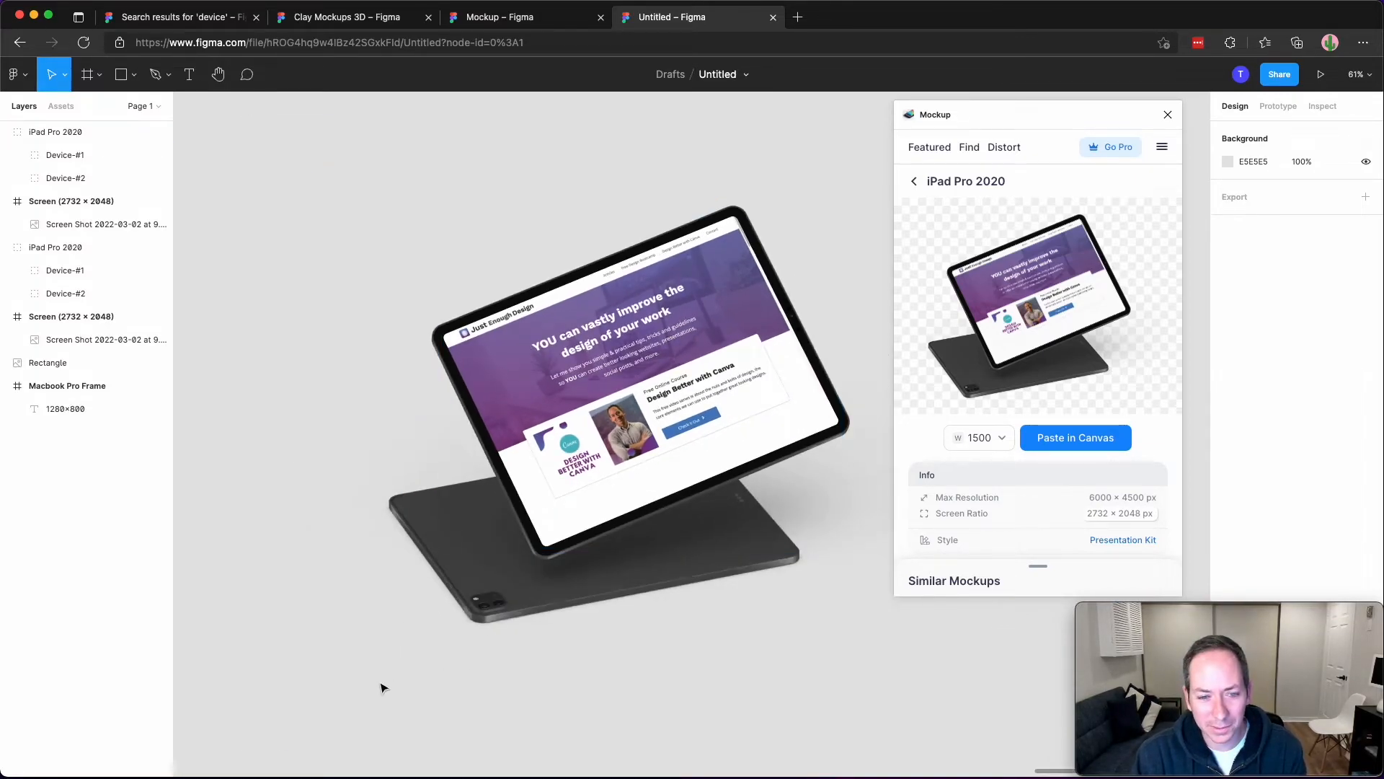
pyautogui.hscroll(1, 393, 703)
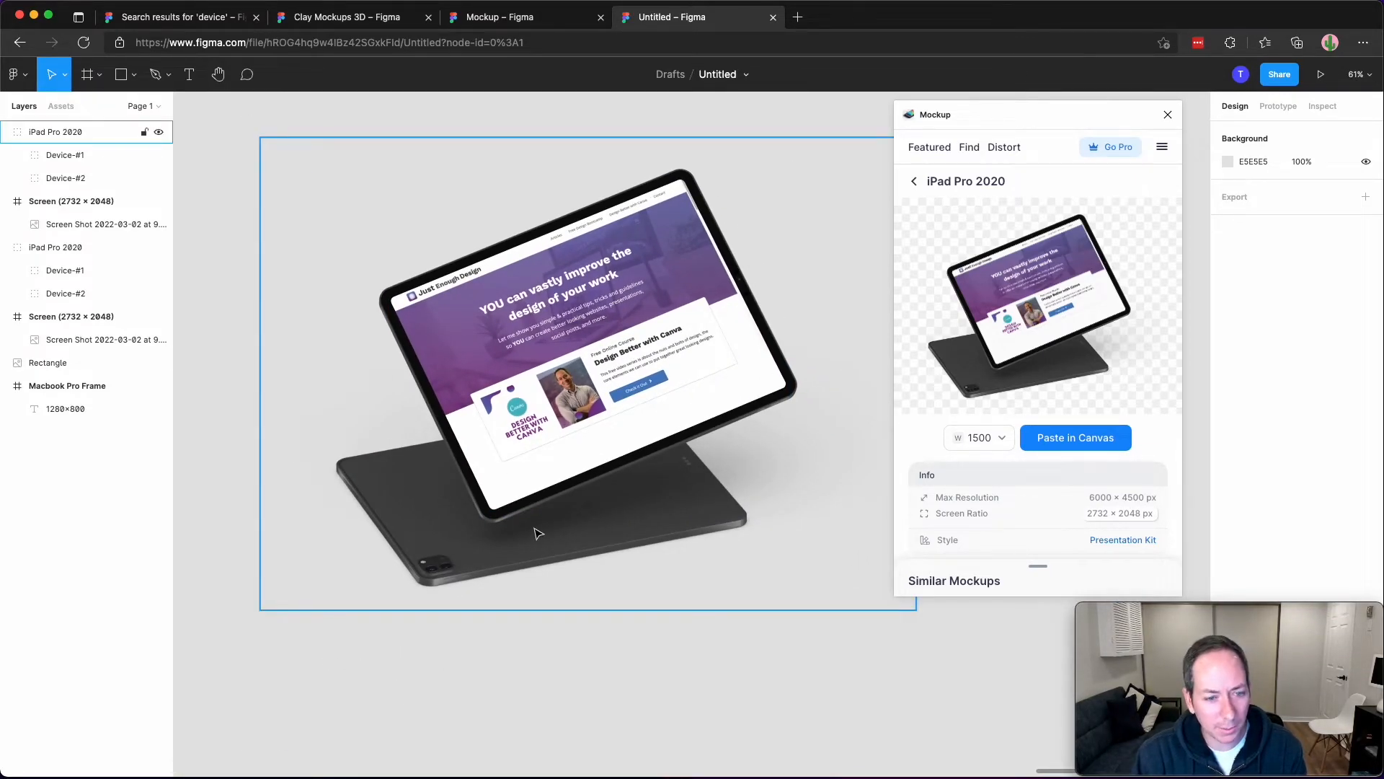
# Export the newly pasted 1500-wide iPad Pro 2020 mockup as a PNG at 1x.
pyautogui.click(537, 534)
pyautogui.hscroll(1, 620, 413)
pyautogui.click(411, 692)
pyautogui.click(409, 488)
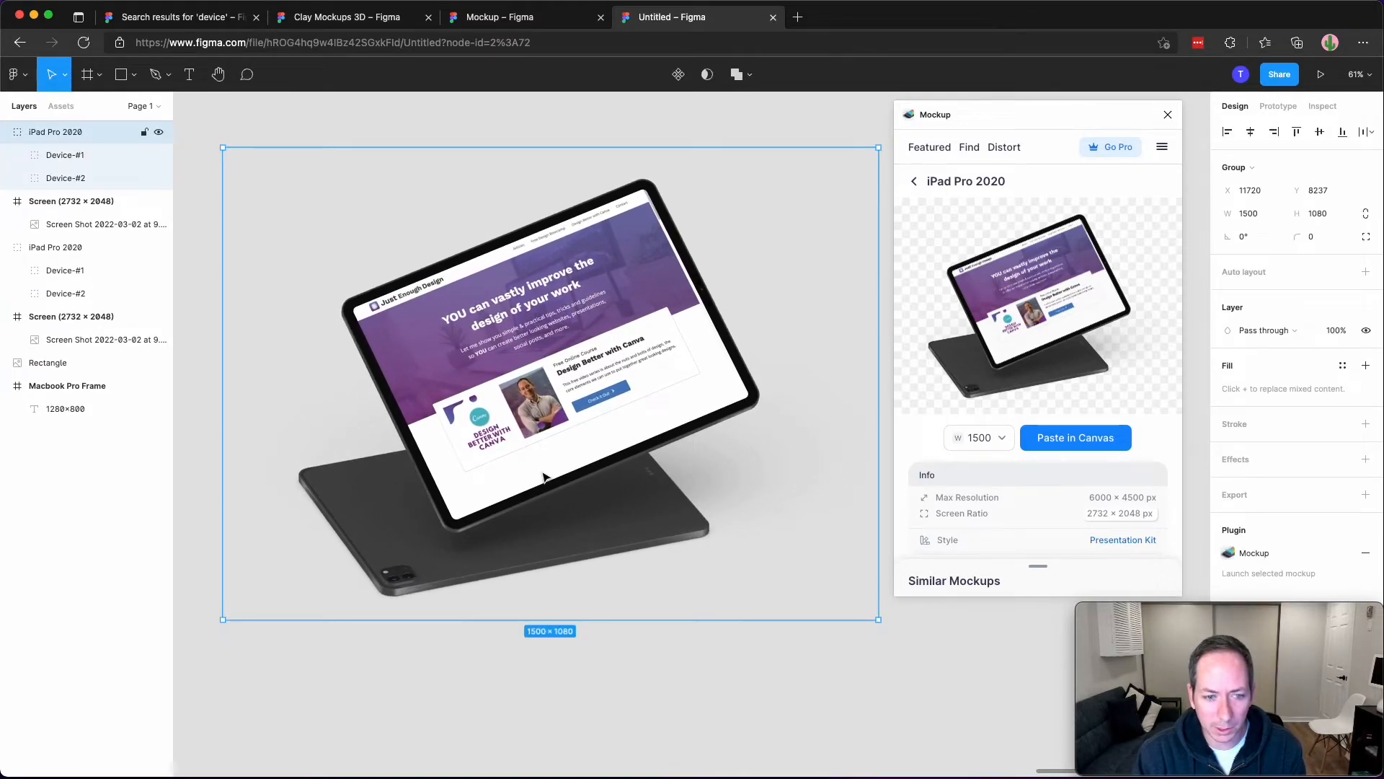
pyautogui.click(1365, 495)
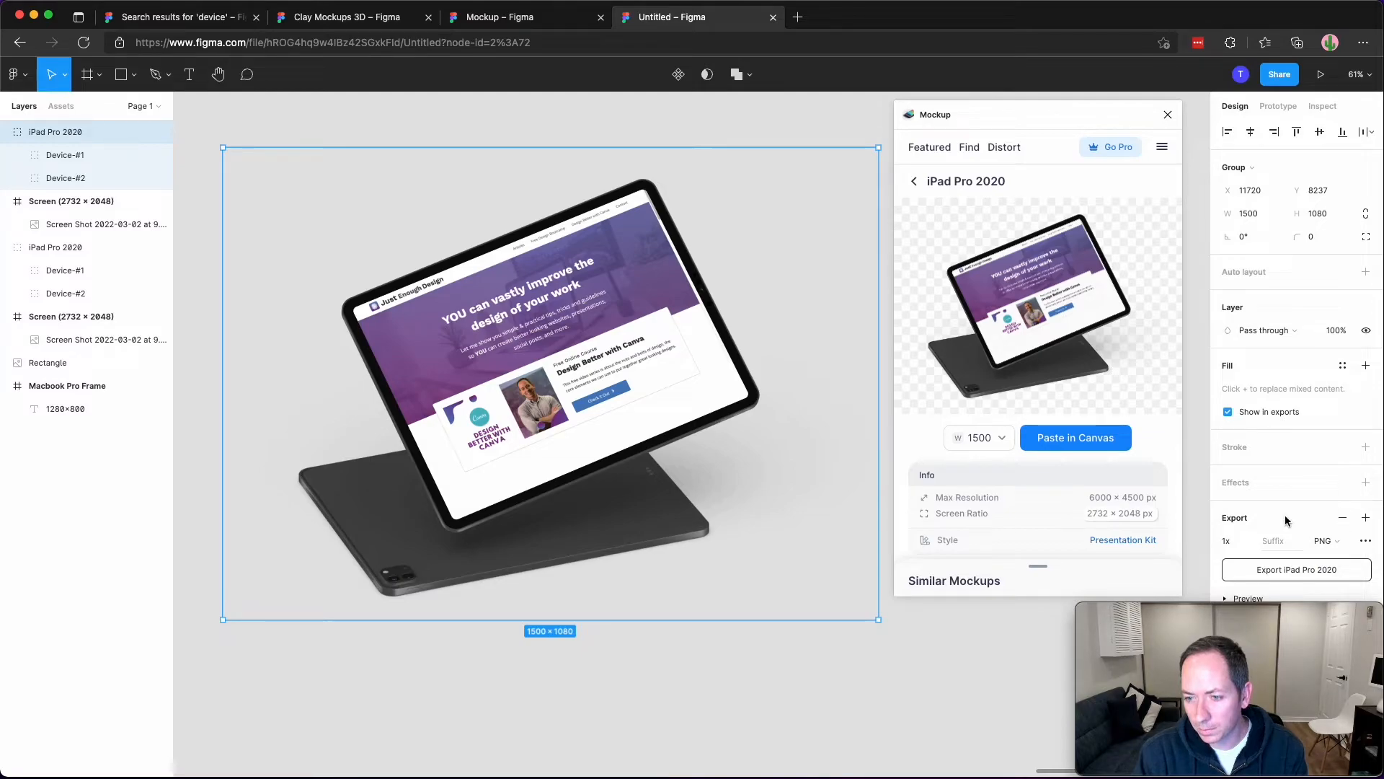
pyautogui.click(1337, 541)
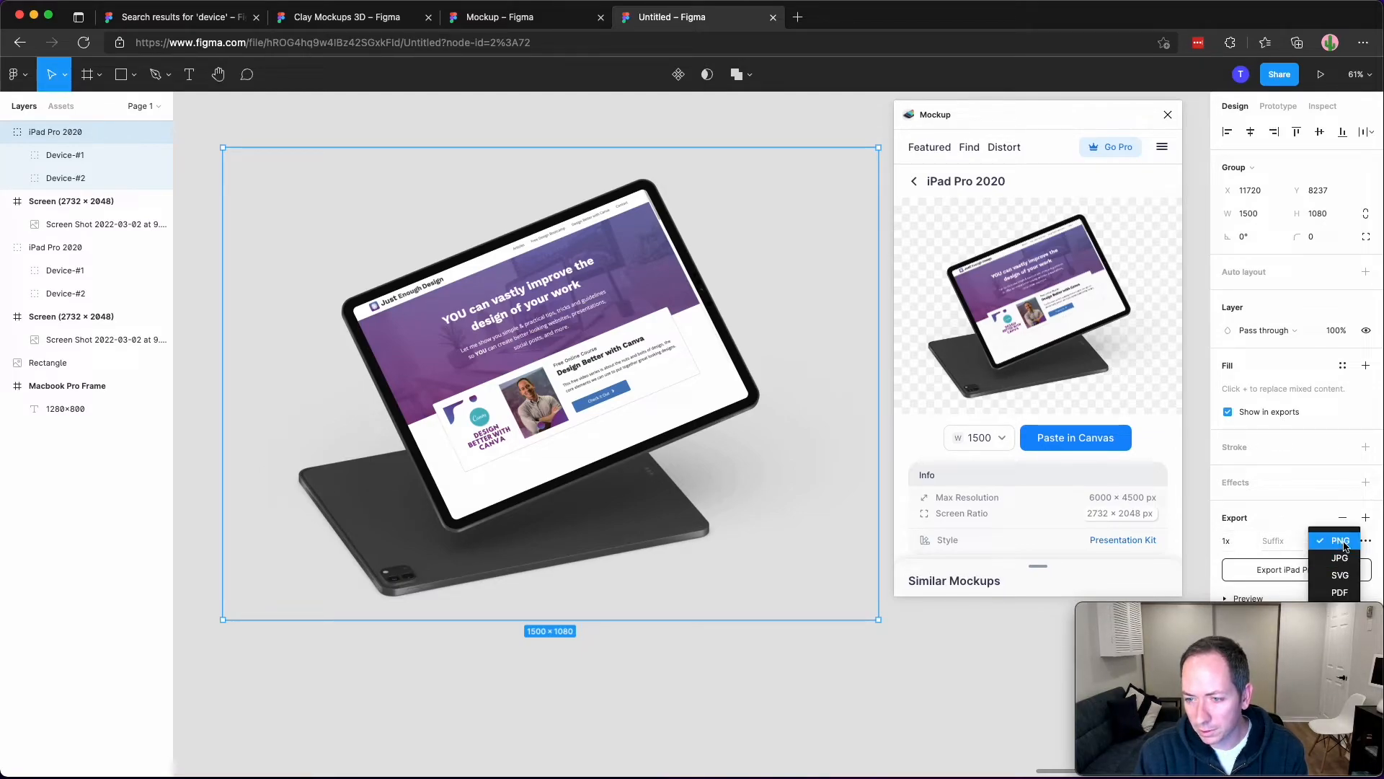
pyautogui.click(1341, 541)
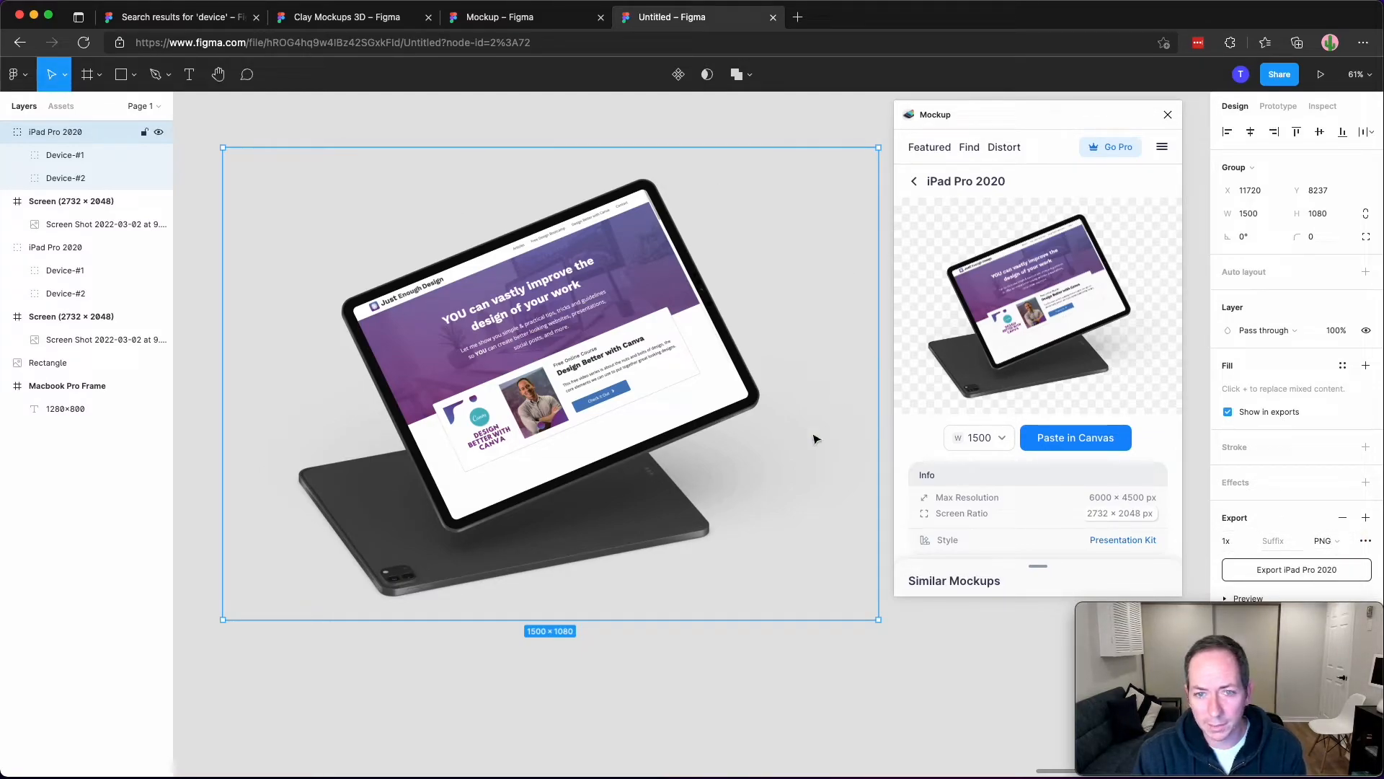
pyautogui.click(1315, 574)
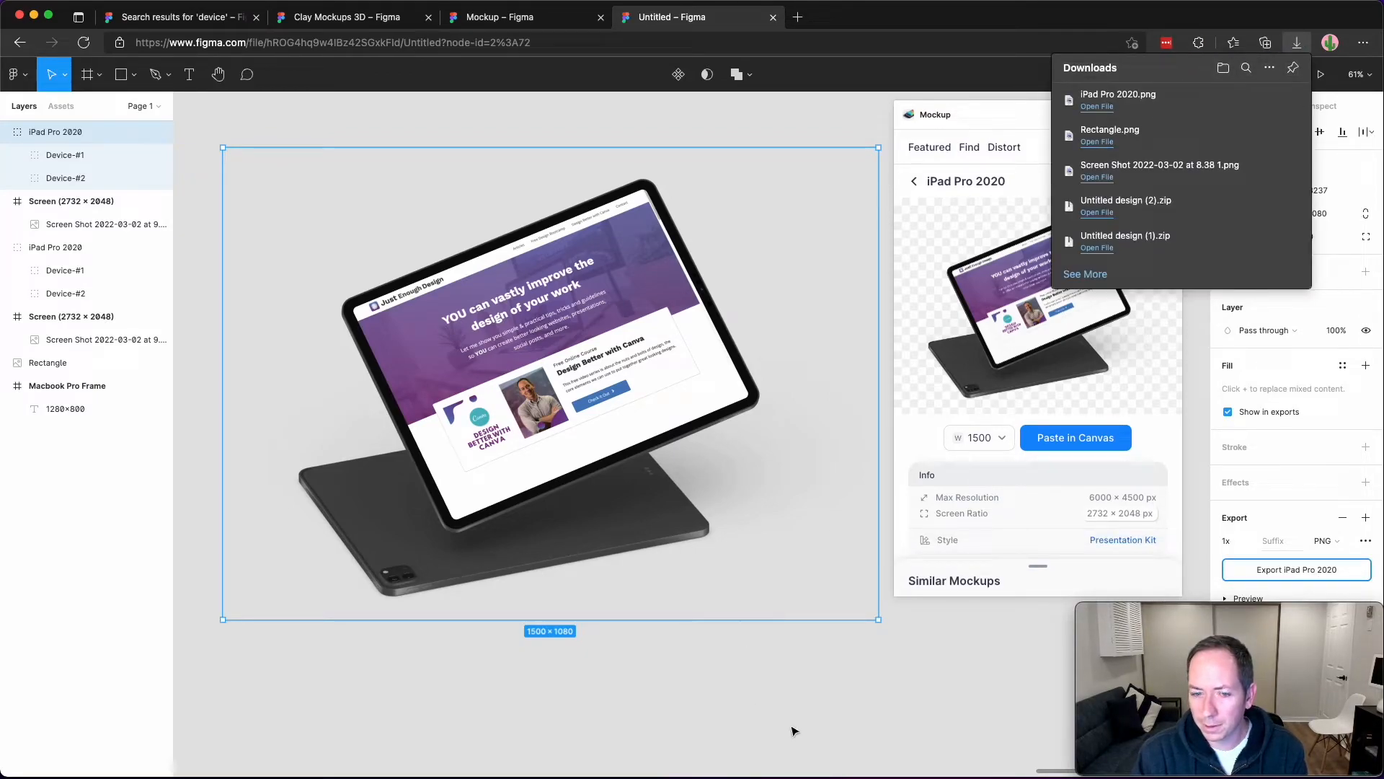
# Close the Mockup plugin and run the Vectary 3D Elements plugin on an empty area of the canvas.
pyautogui.click(836, 702)
pyautogui.scroll(-10, 695, 656)
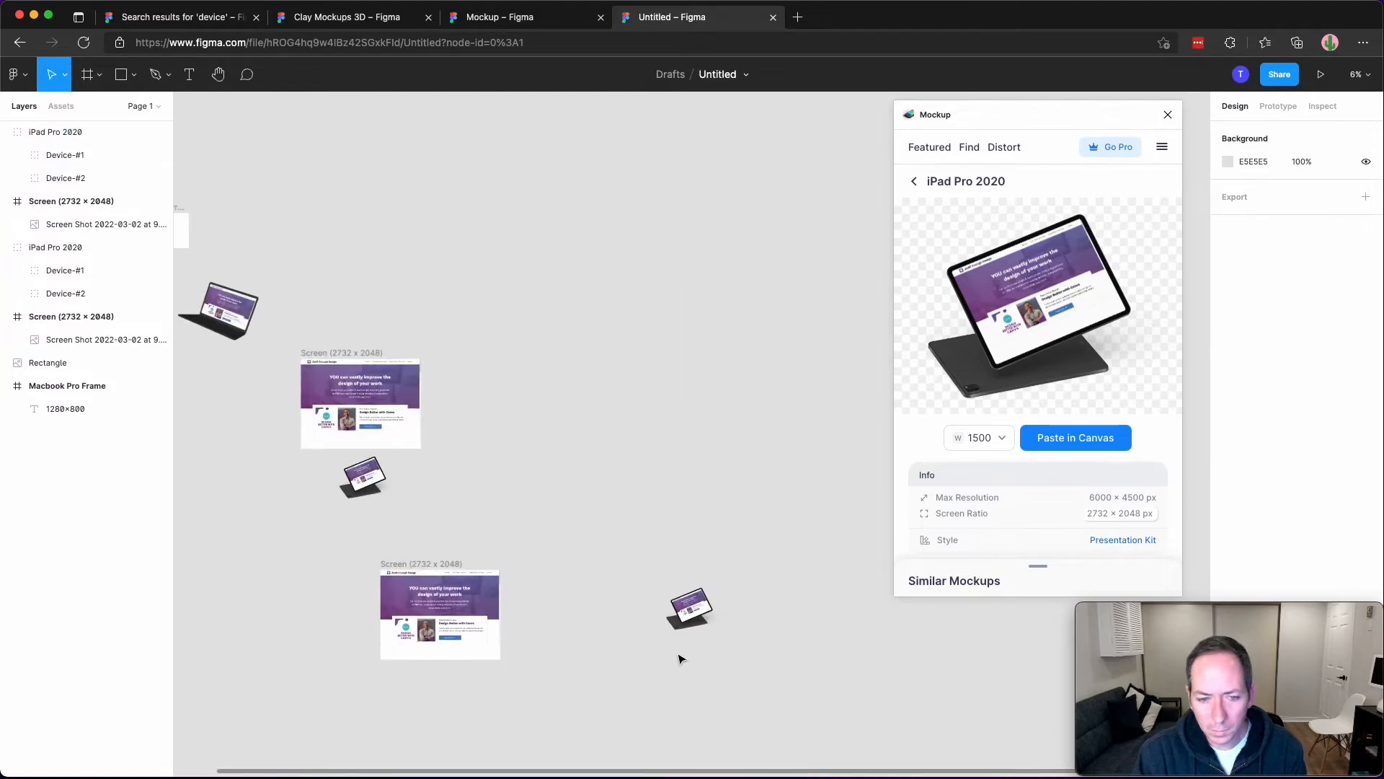
pyautogui.moveTo(662, 329); pyautogui.dragTo(575, 426)
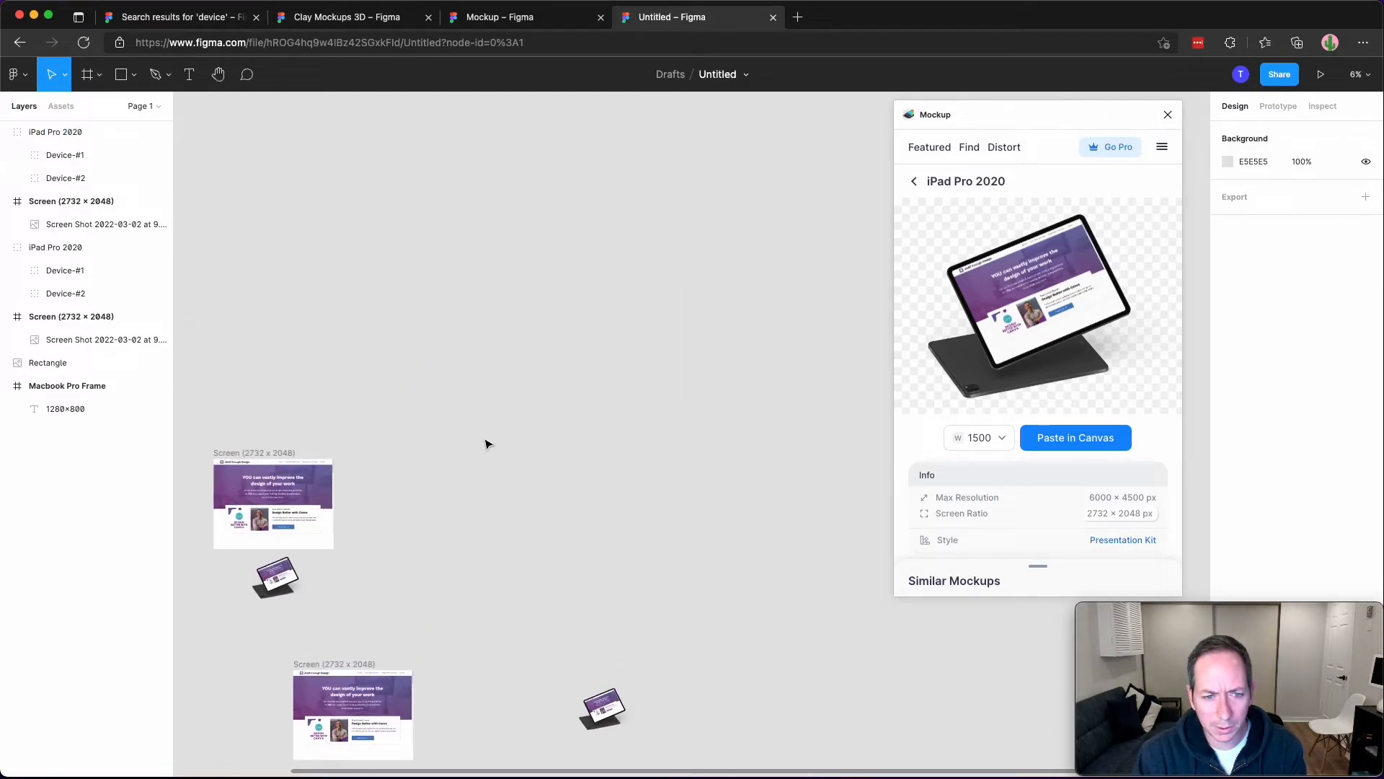
pyautogui.scroll(3, 486, 442)
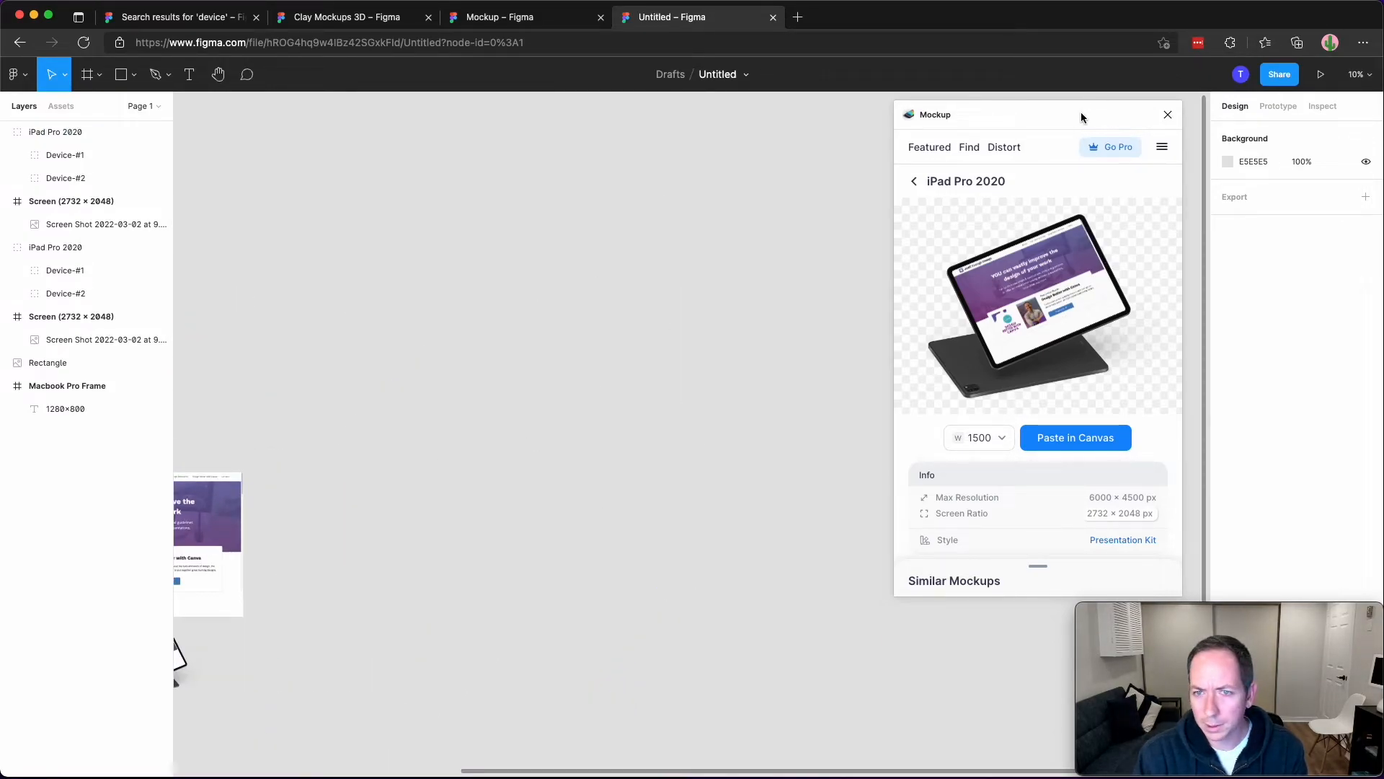
pyautogui.click(1121, 123)
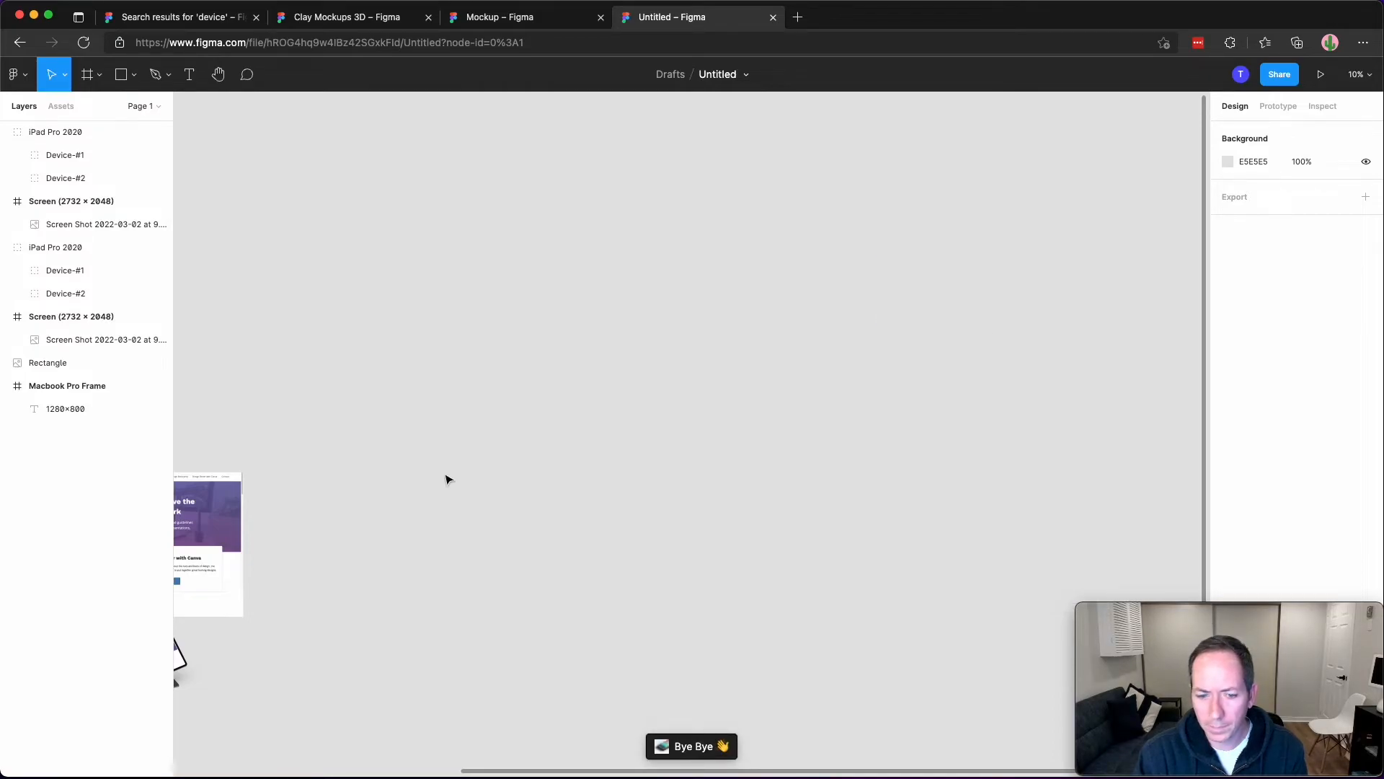
pyautogui.rightClick(567, 331)
pyautogui.moveTo(653, 442)
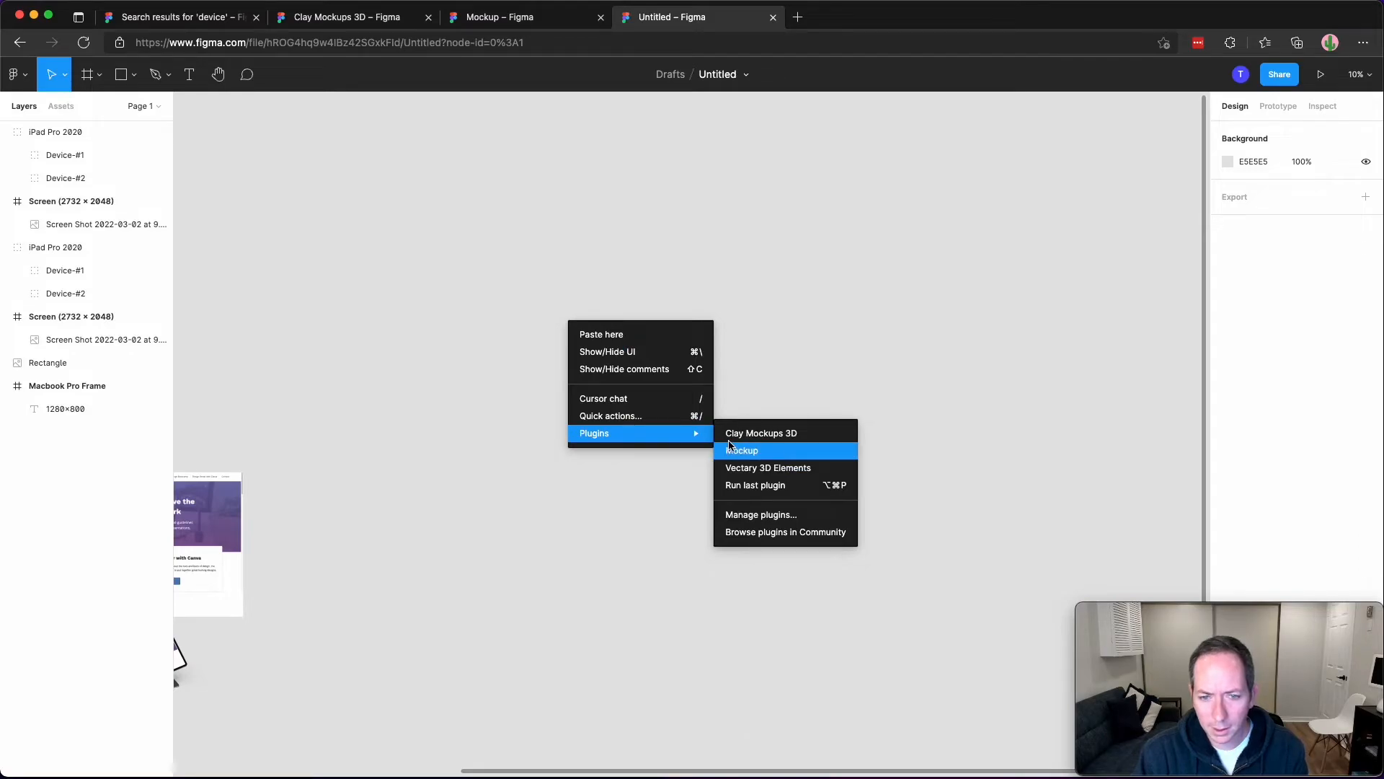
pyautogui.click(806, 470)
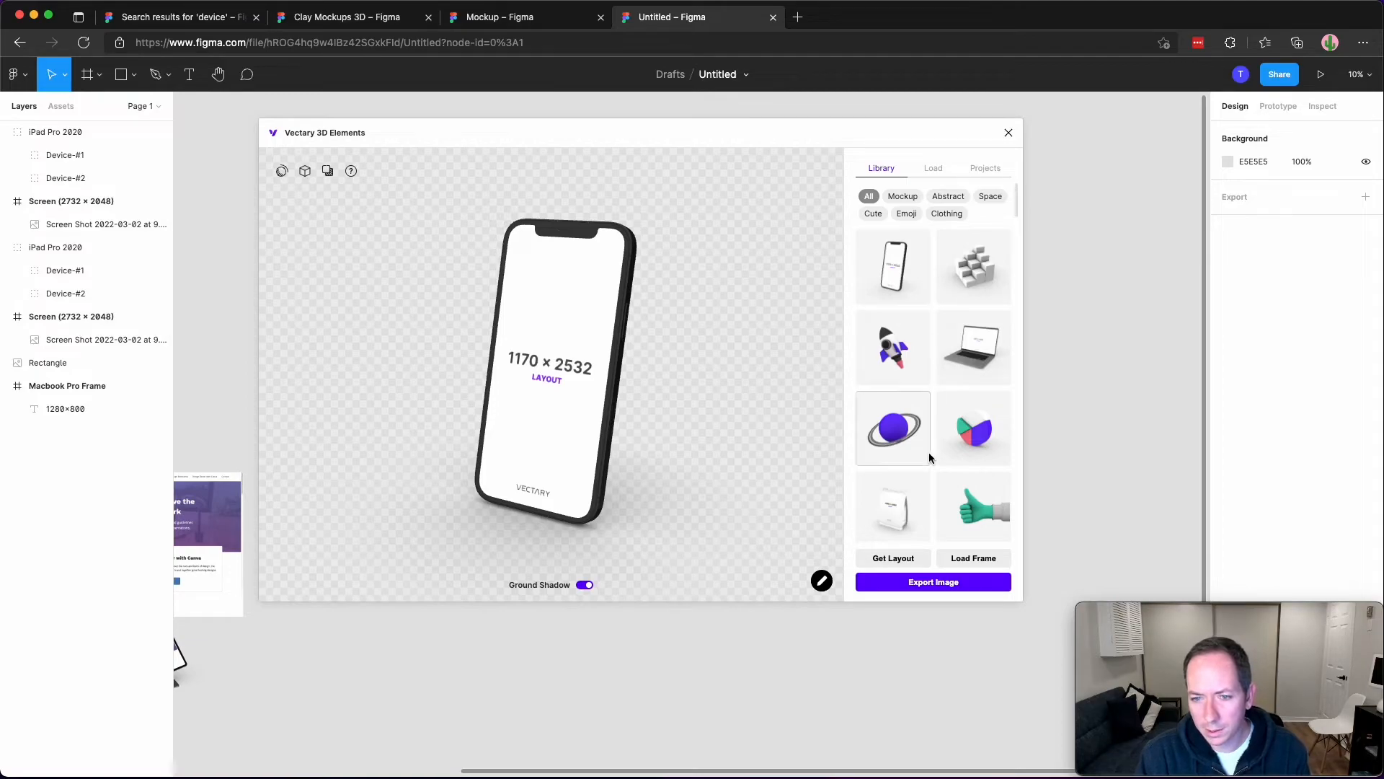
# Rotate the 3D phone model and preview the rocket model from the library.
pyautogui.moveTo(531, 398); pyautogui.dragTo(613, 401)
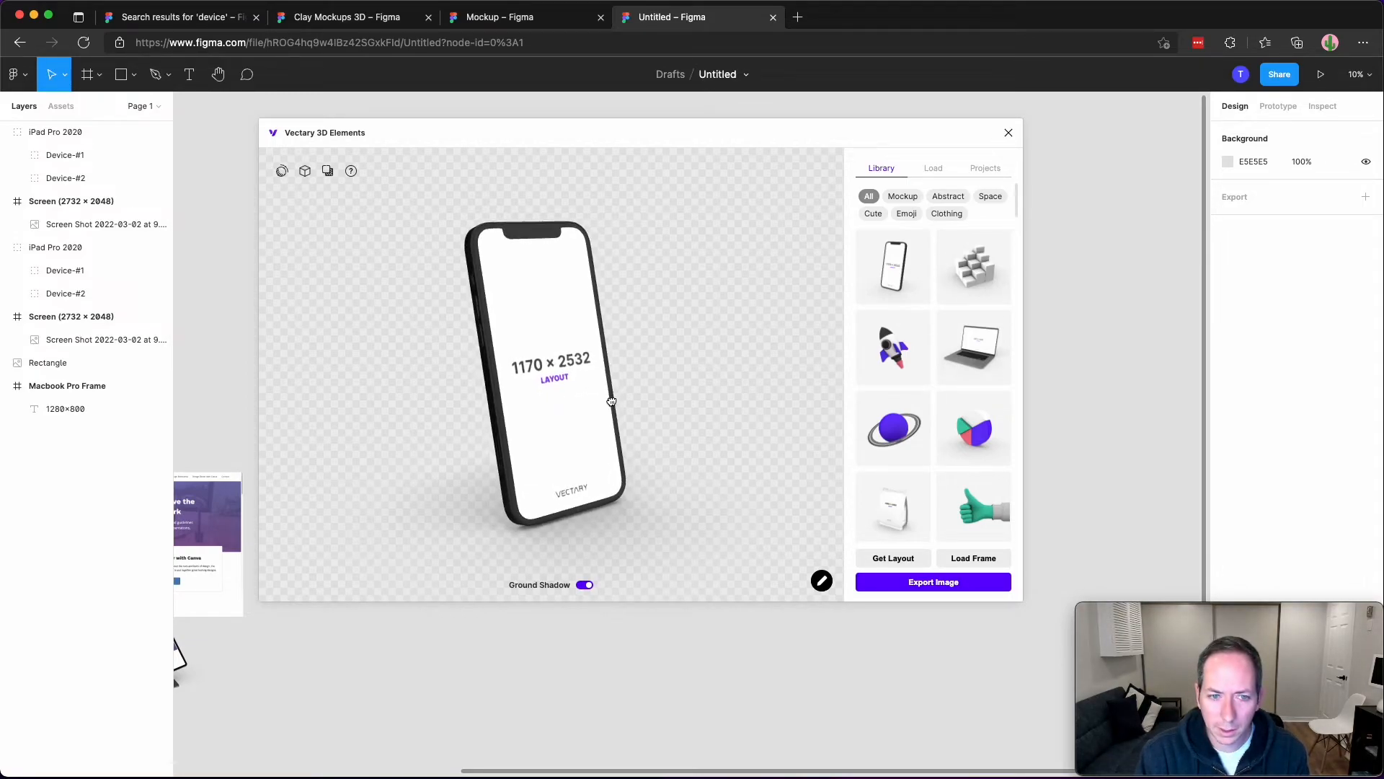
pyautogui.click(971, 263)
pyautogui.click(917, 353)
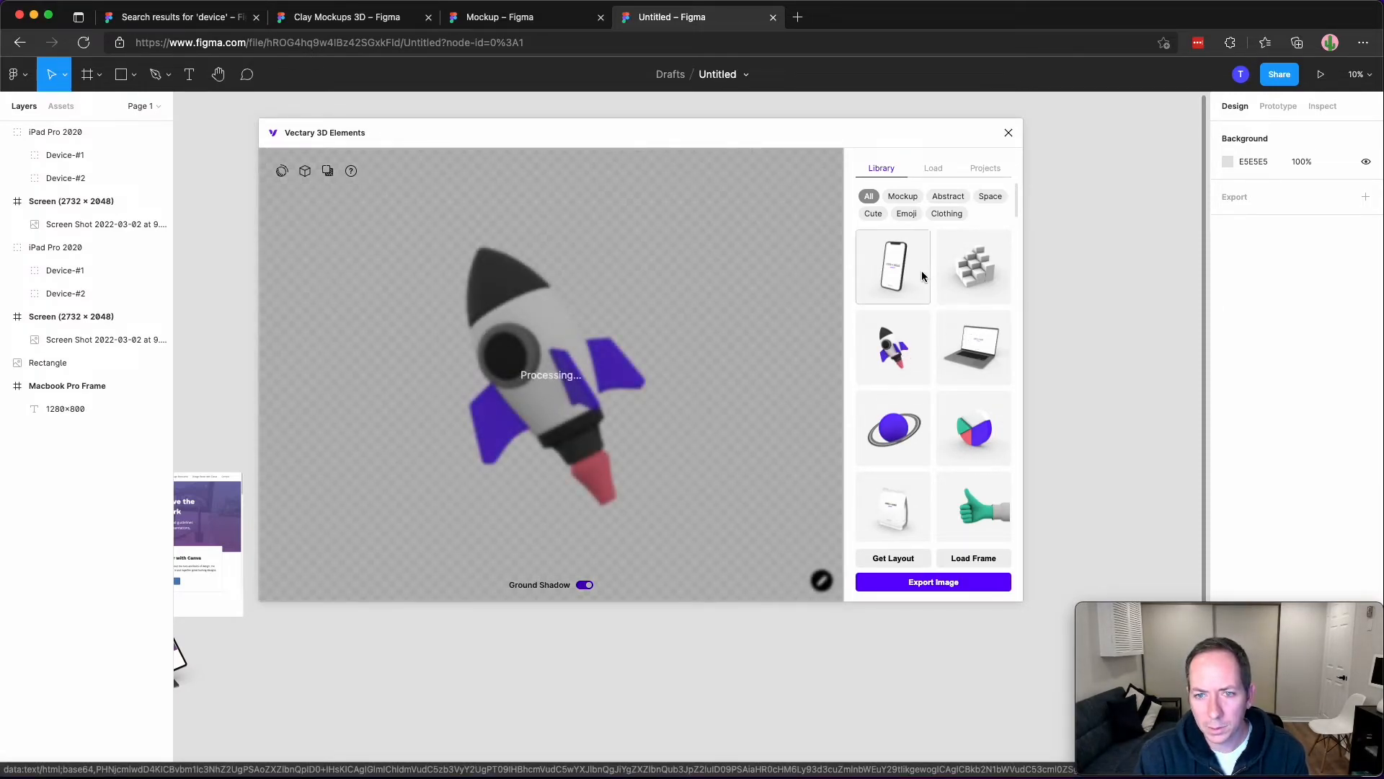
# Filter the library to Mockup, load the laptop model and preview it rotated, with and without its ground shadow.
pyautogui.click(915, 199)
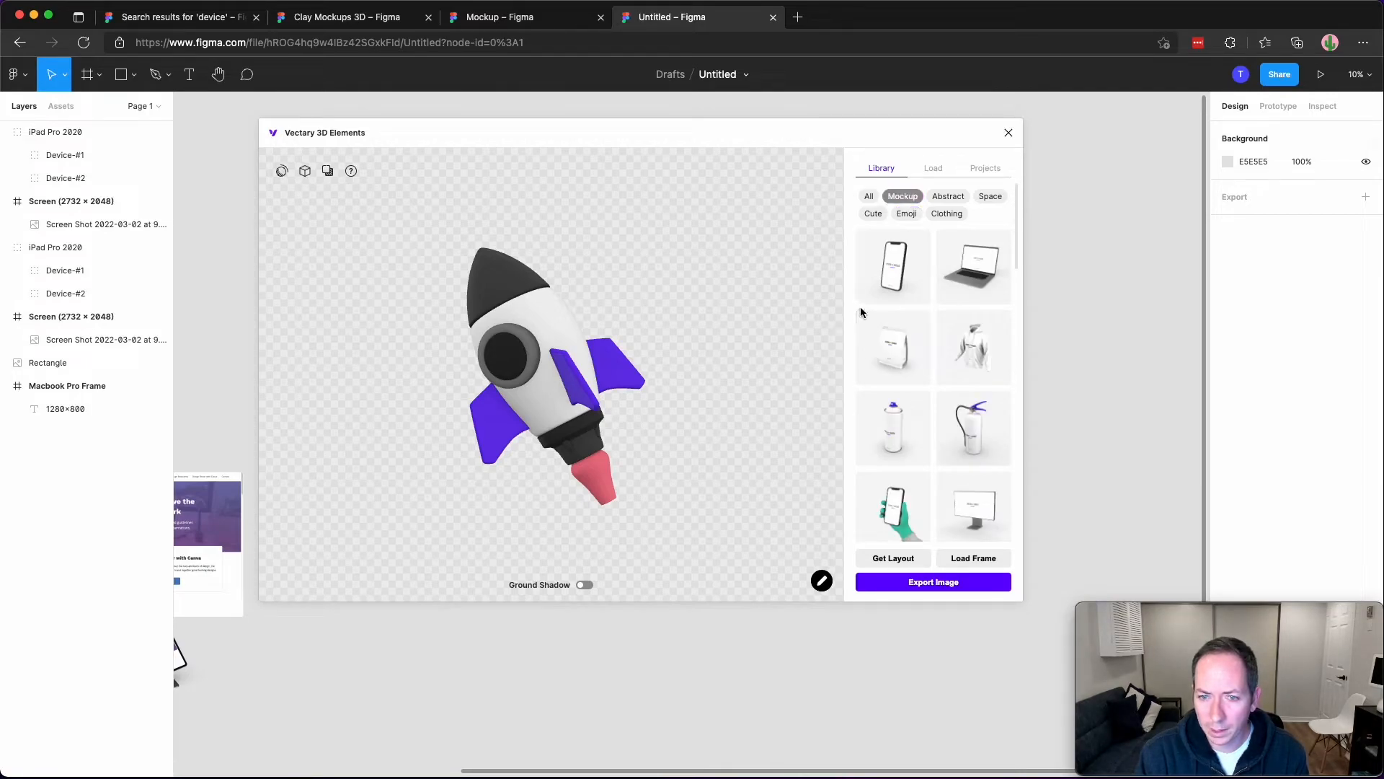
pyautogui.click(978, 274)
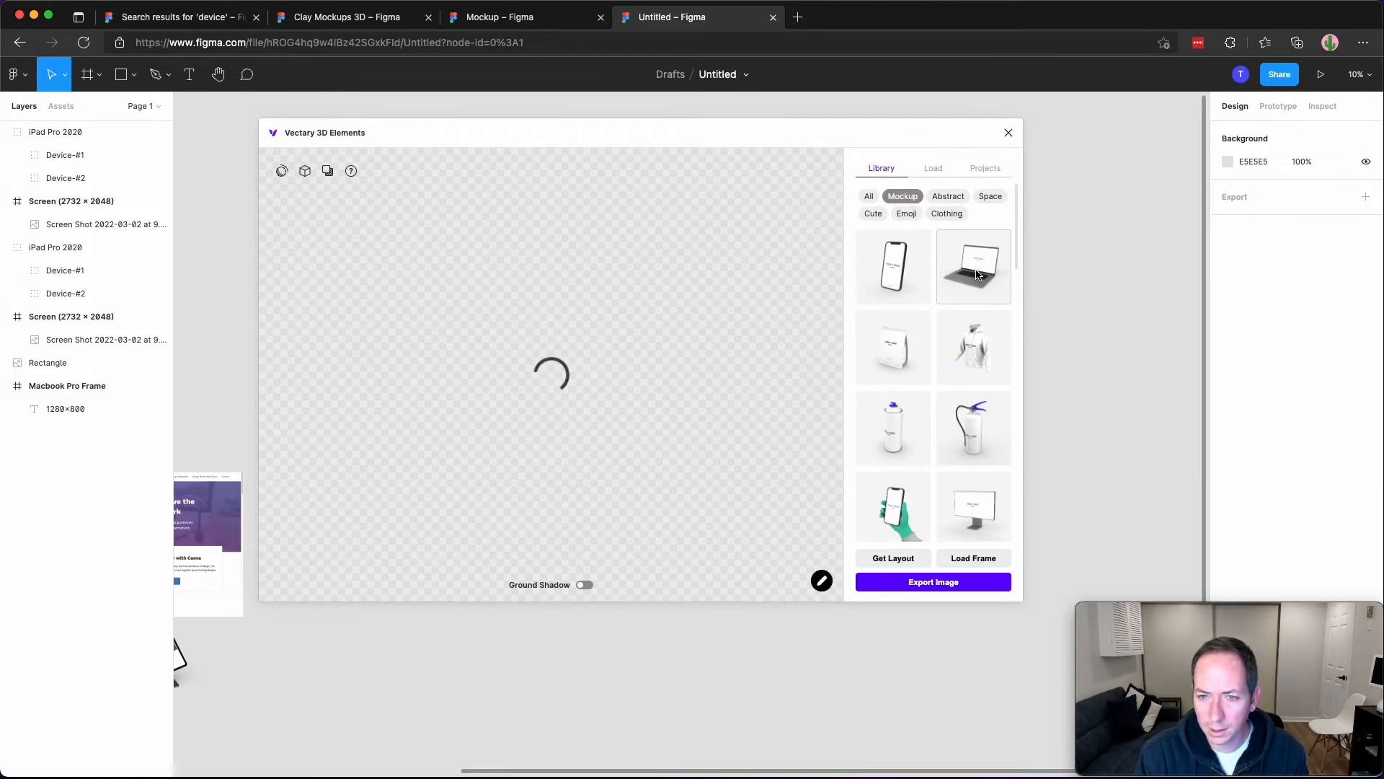
pyautogui.moveTo(636, 420); pyautogui.dragTo(572, 305)
pyautogui.moveTo(507, 460); pyautogui.dragTo(594, 504)
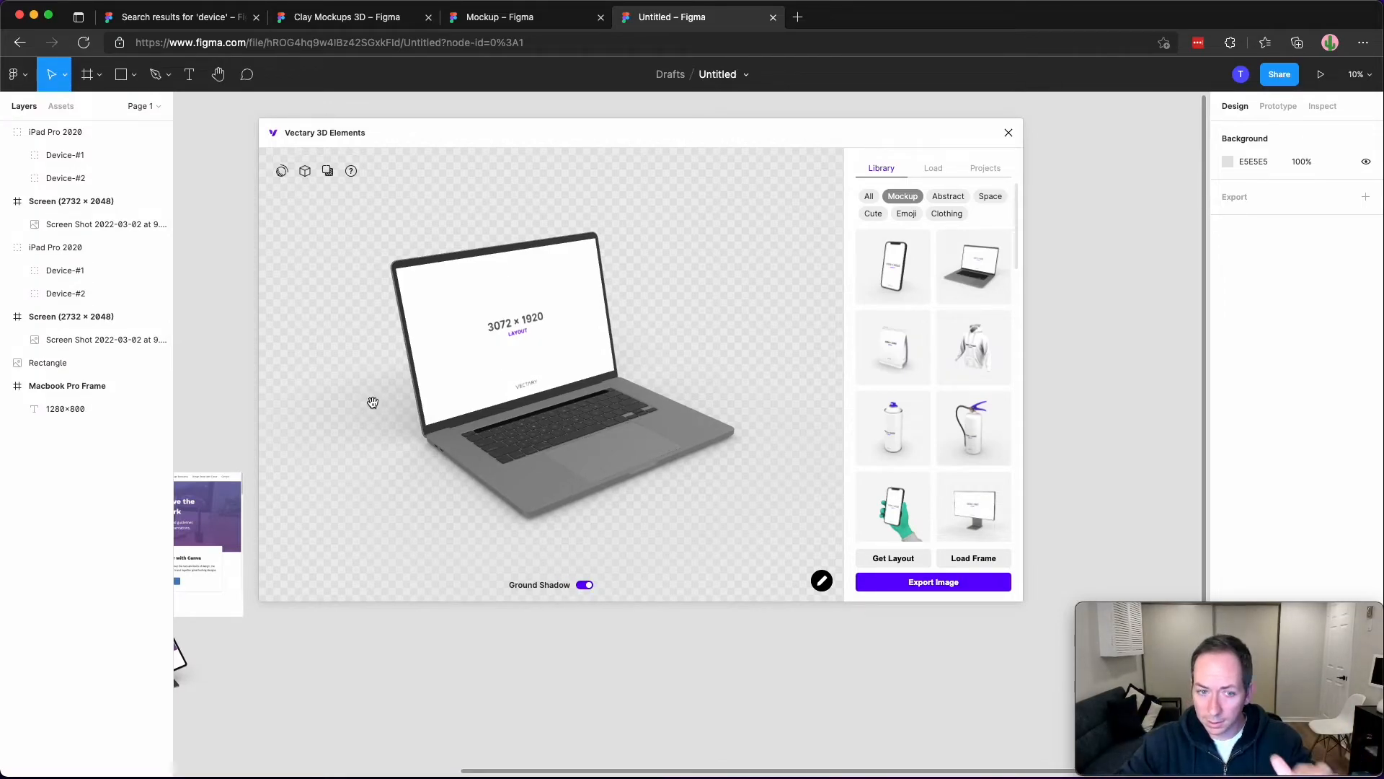
pyautogui.click(586, 586)
pyautogui.click(586, 586)
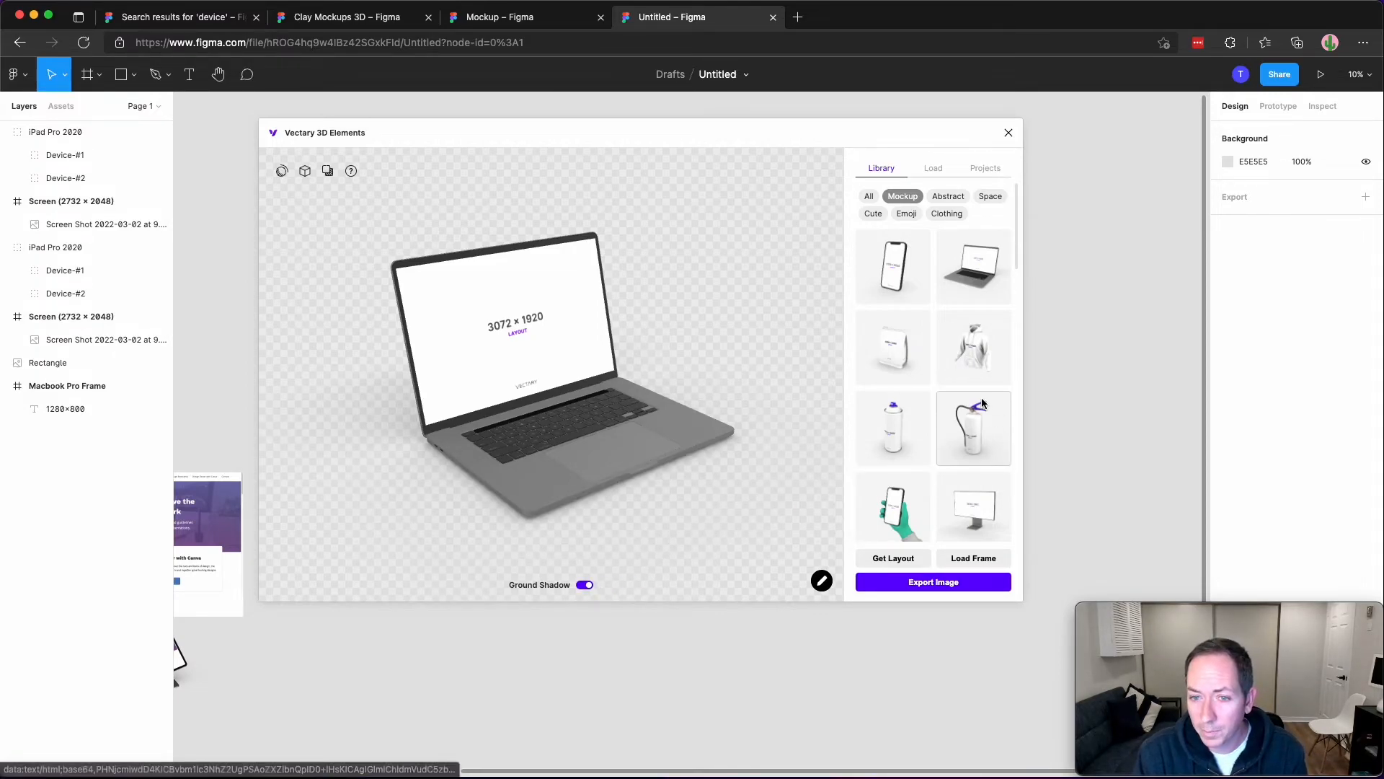
# Load the T-shirt model from the mockup library into the 3D preview.
pyautogui.scroll(-1, 960, 361)
pyautogui.scroll(-5, 959, 364)
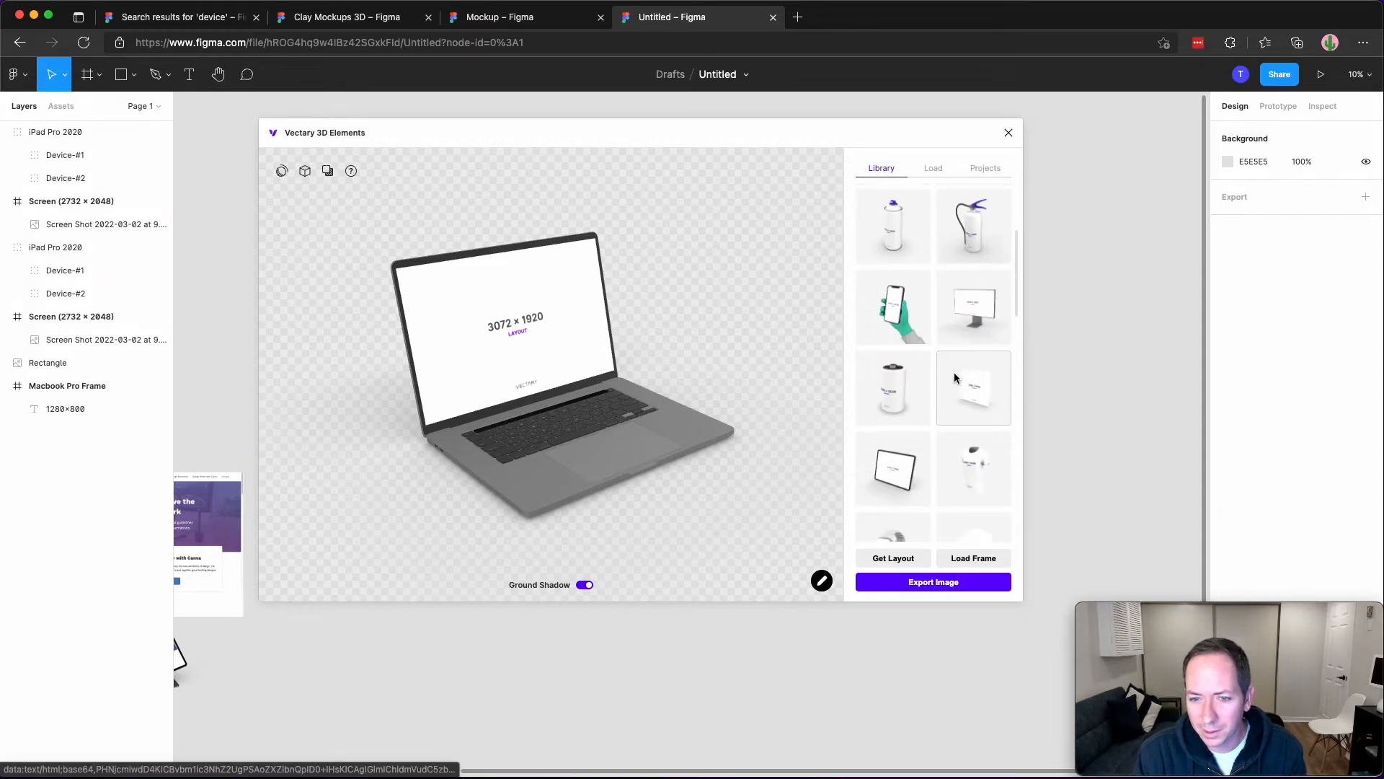
pyautogui.click(986, 374)
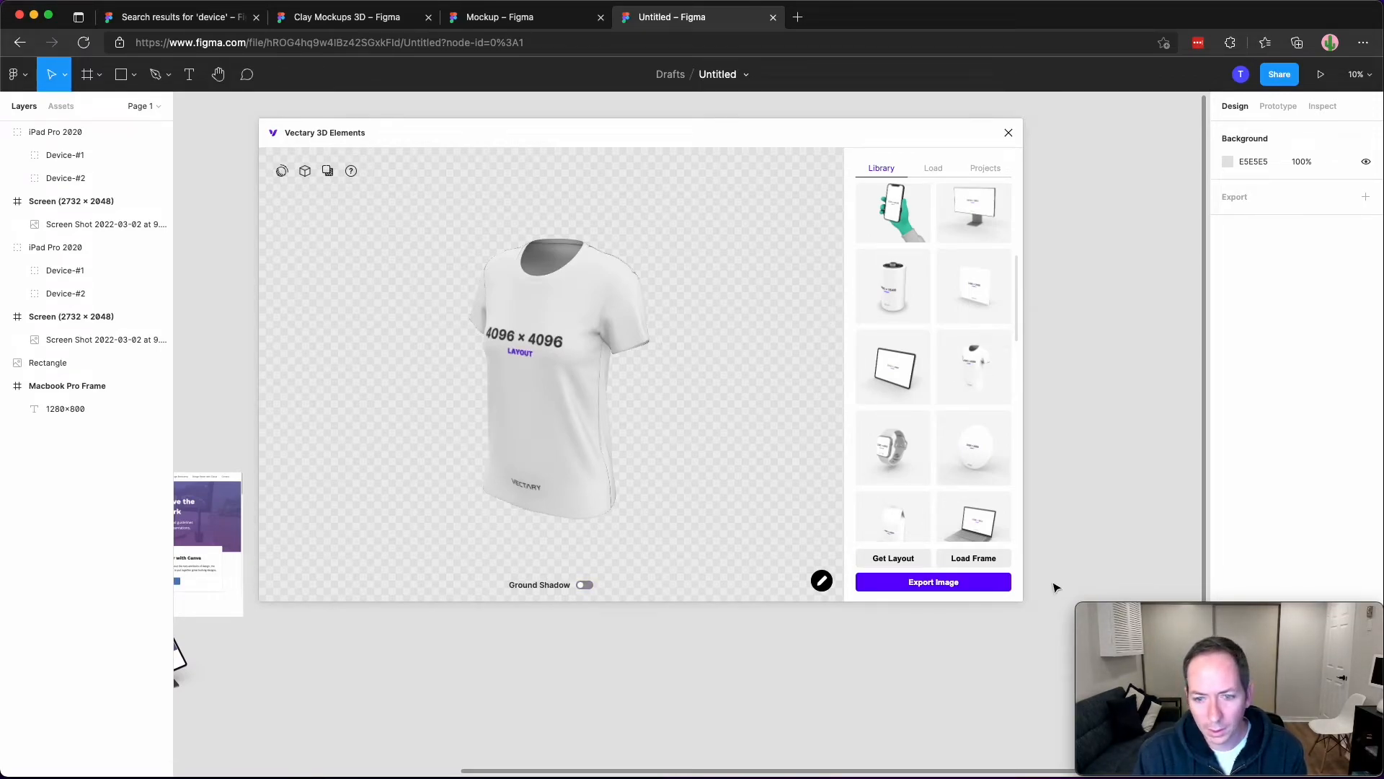
# Move the Vectary 3D Elements window aside to uncover the upper Screen (2732 × 2048) frame on the canvas.
pyautogui.click(978, 563)
pyautogui.click(191, 425)
pyautogui.moveTo(204, 427); pyautogui.dragTo(229, 415)
pyautogui.moveTo(476, 140); pyautogui.dragTo(738, 121)
pyautogui.moveTo(314, 302); pyautogui.dragTo(340, 325)
pyautogui.hscroll(-5, 454, 364)
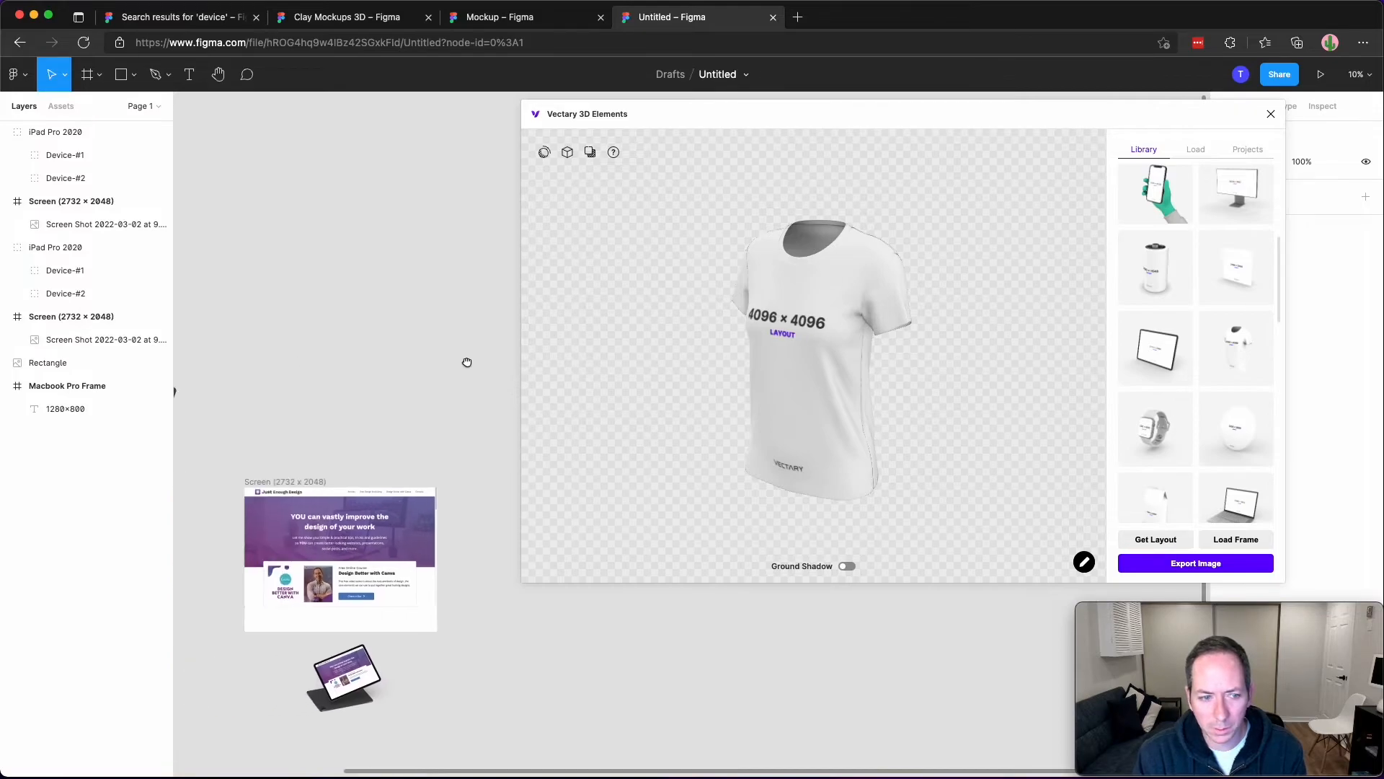
# Add the T-shirt's 4096 × 4096 layout template to the canvas as a frame.
pyautogui.click(367, 462)
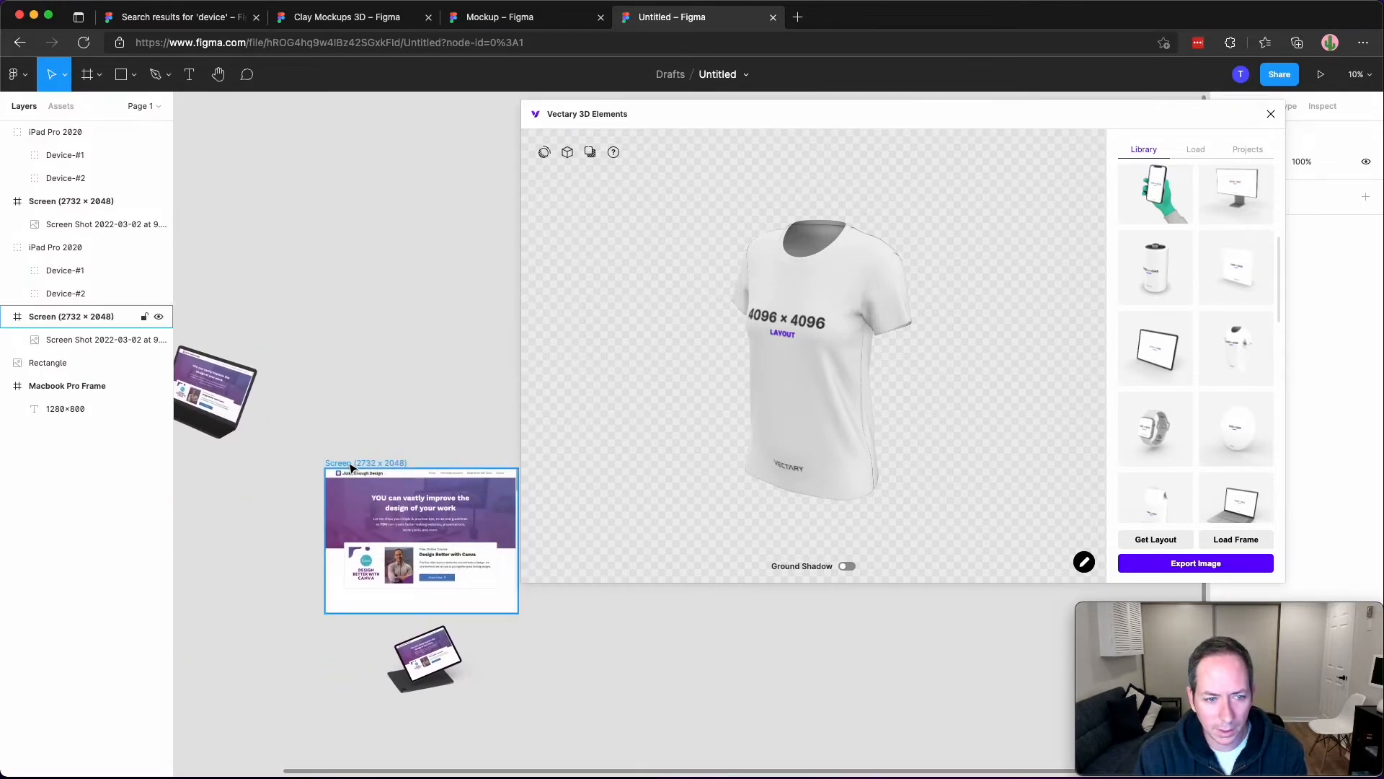
pyautogui.click(1175, 545)
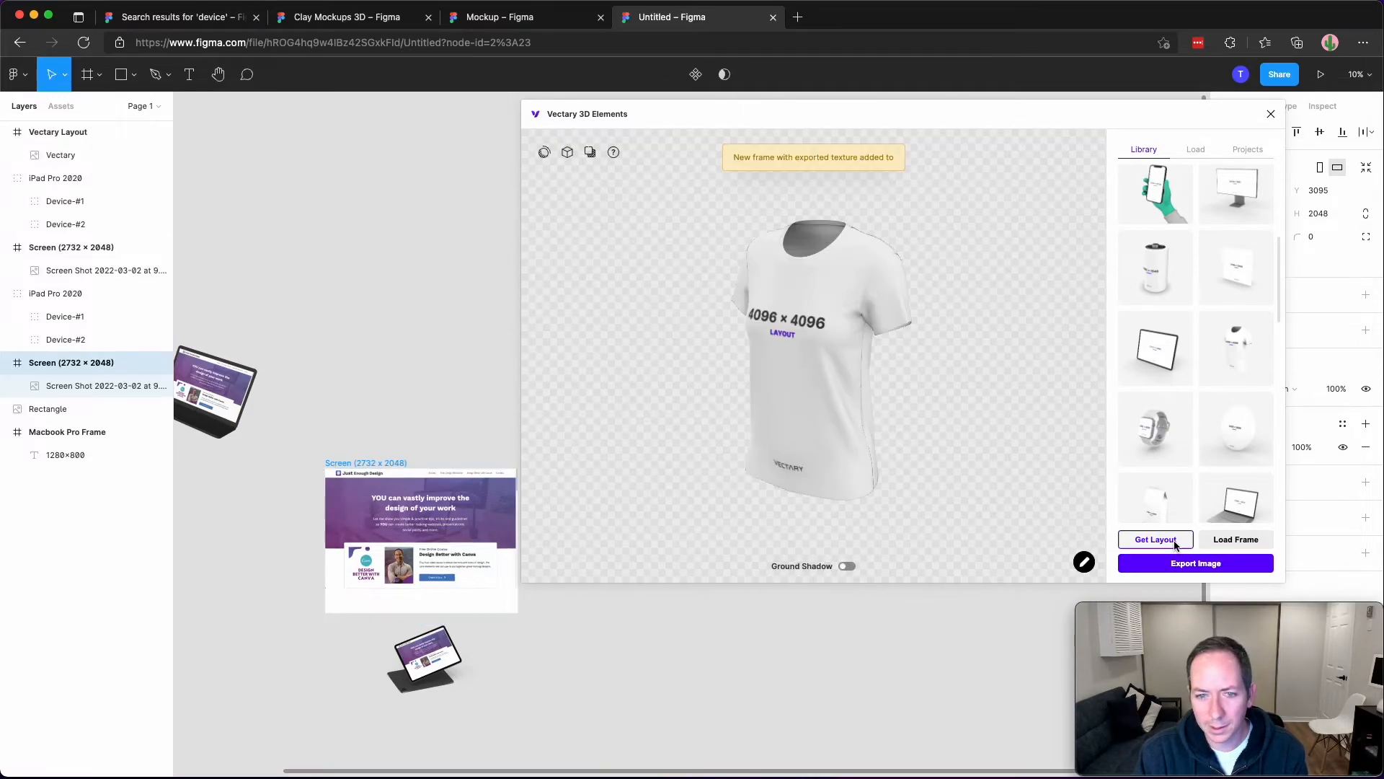
pyautogui.click(803, 658)
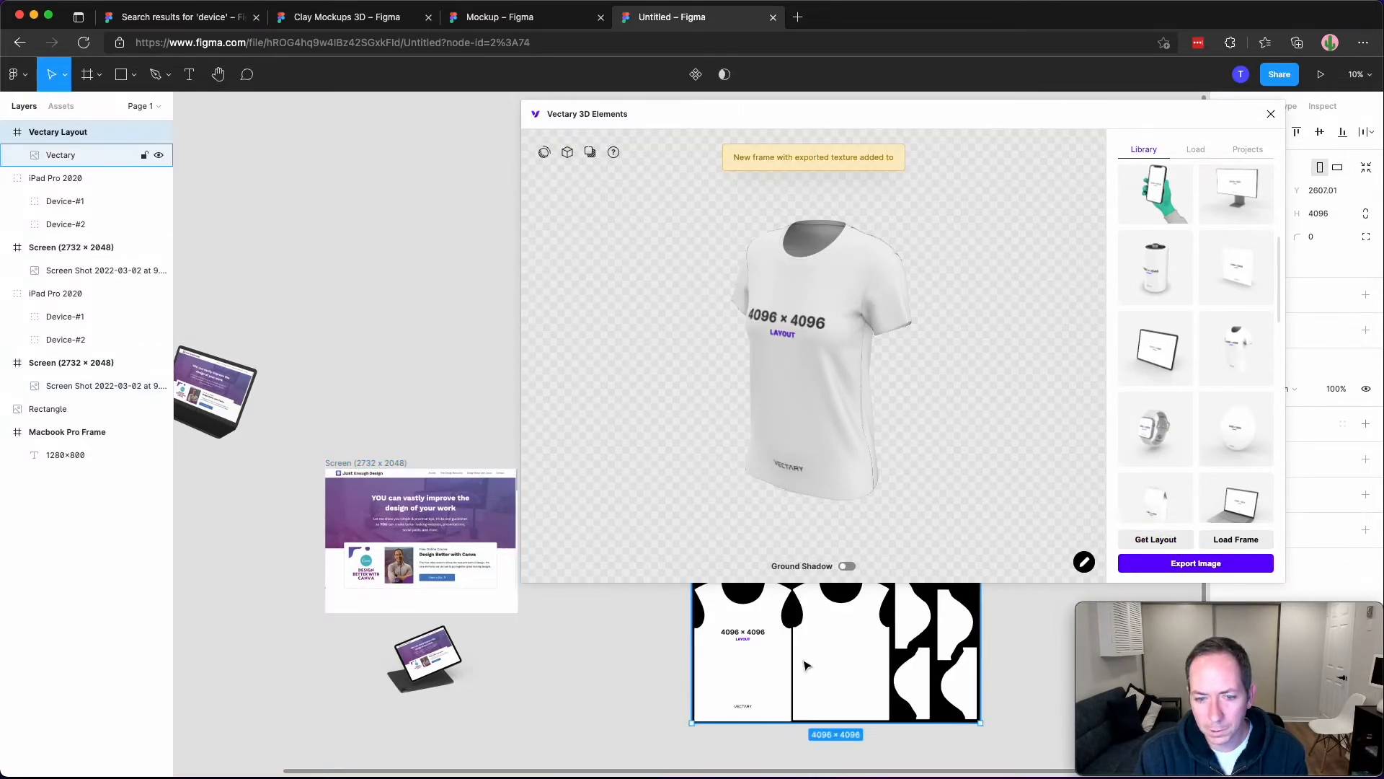
pyautogui.click(643, 672)
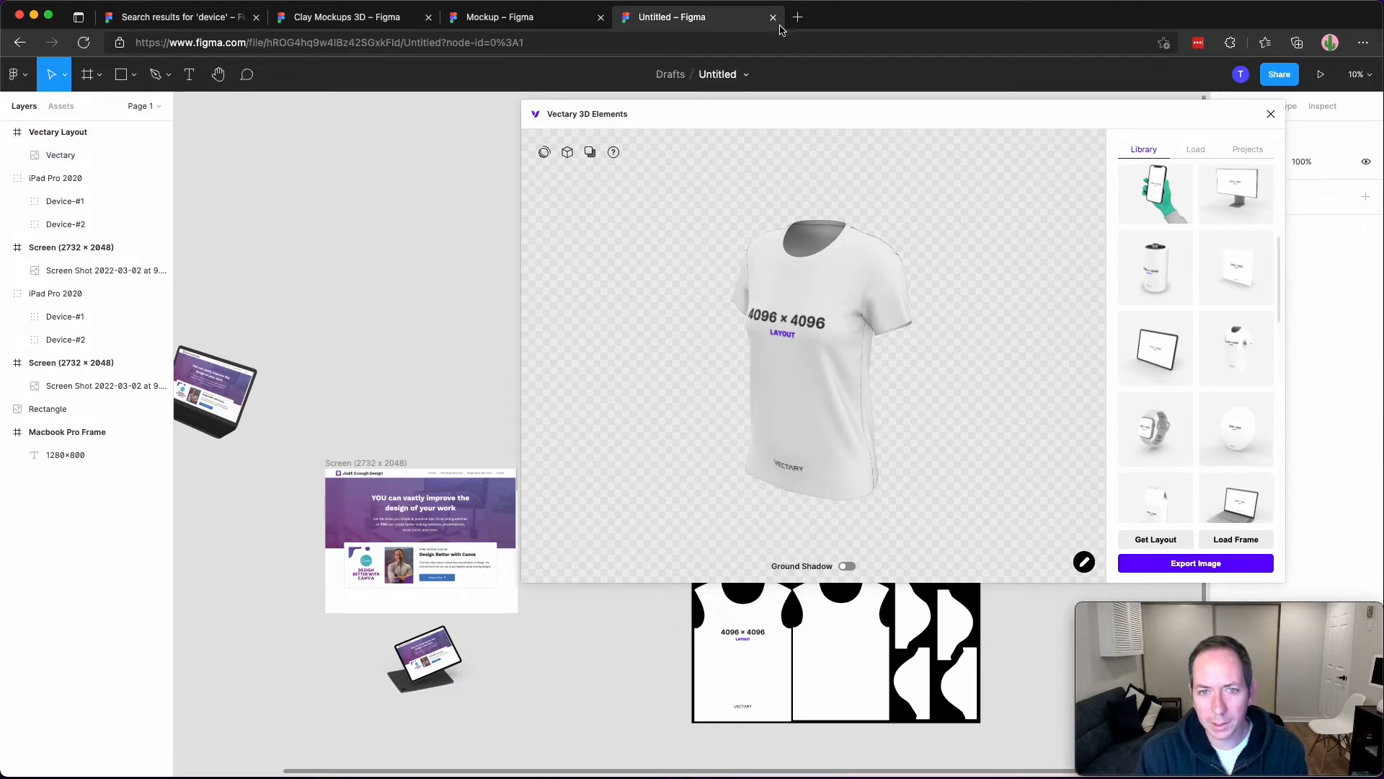
# Move the plugin window clear of the T-shirt layout frame and delete that frame from the canvas.
pyautogui.moveTo(779, 117); pyautogui.dragTo(822, 78)
pyautogui.scroll(-5, 604, 690)
pyautogui.hscroll(6, 604, 690)
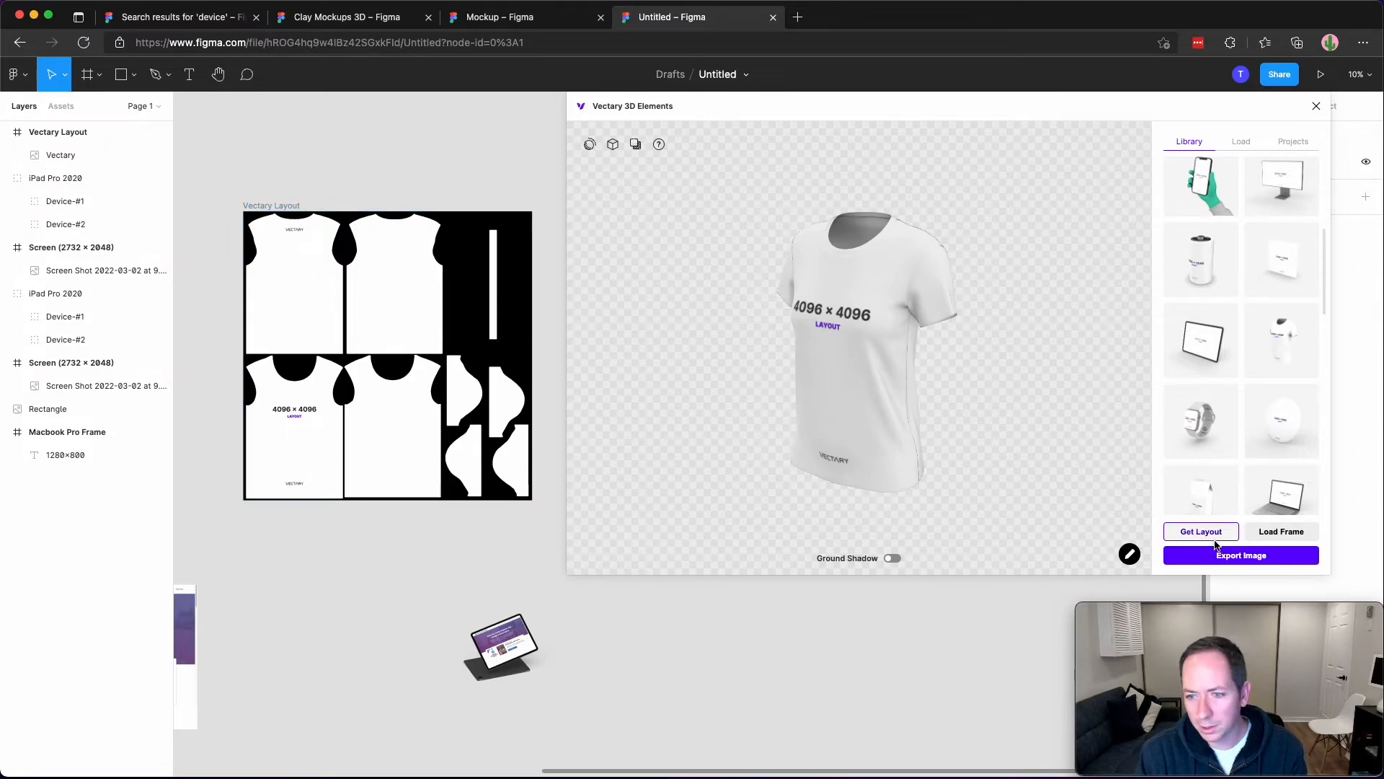
pyautogui.click(328, 321)
pyautogui.press('Delete')
# Load the upper Screen (2732 × 2048) frame onto the T-shirt model as its texture.
pyautogui.moveTo(248, 396); pyautogui.dragTo(445, 395)
pyautogui.moveTo(285, 369); pyautogui.dragTo(412, 391)
pyautogui.click(252, 261)
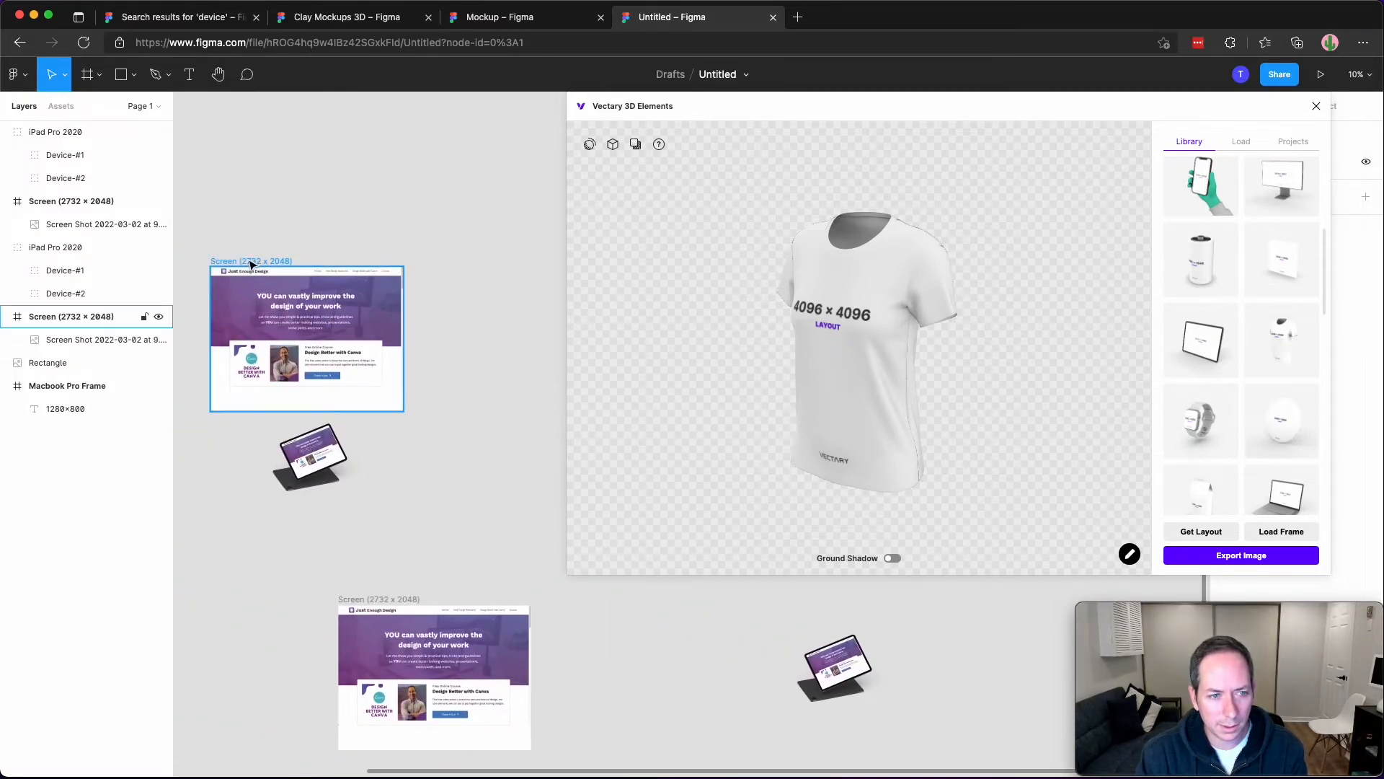
pyautogui.click(1281, 532)
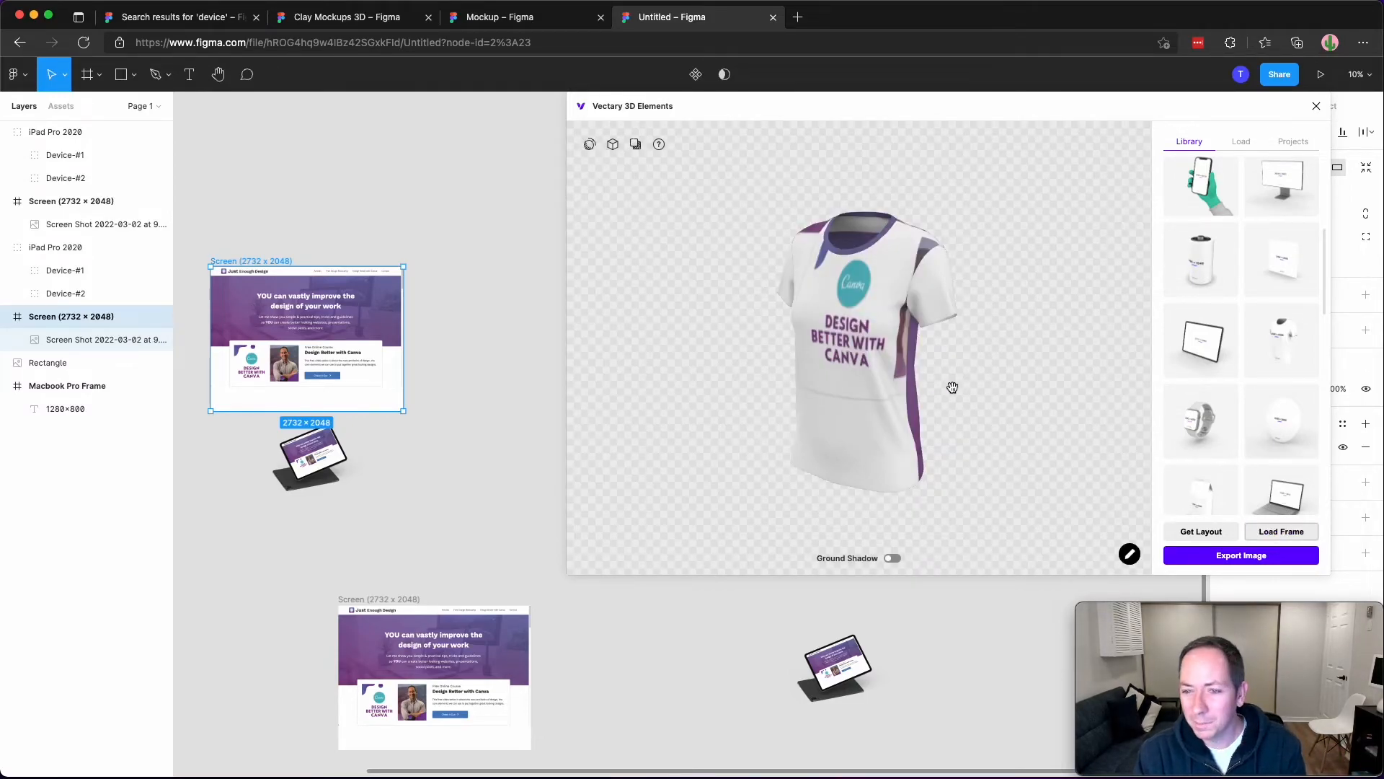
# Preview the shopping bag model, and replace it with the lidded coffee cup model from the library.
pyautogui.scroll(-5, 1266, 404)
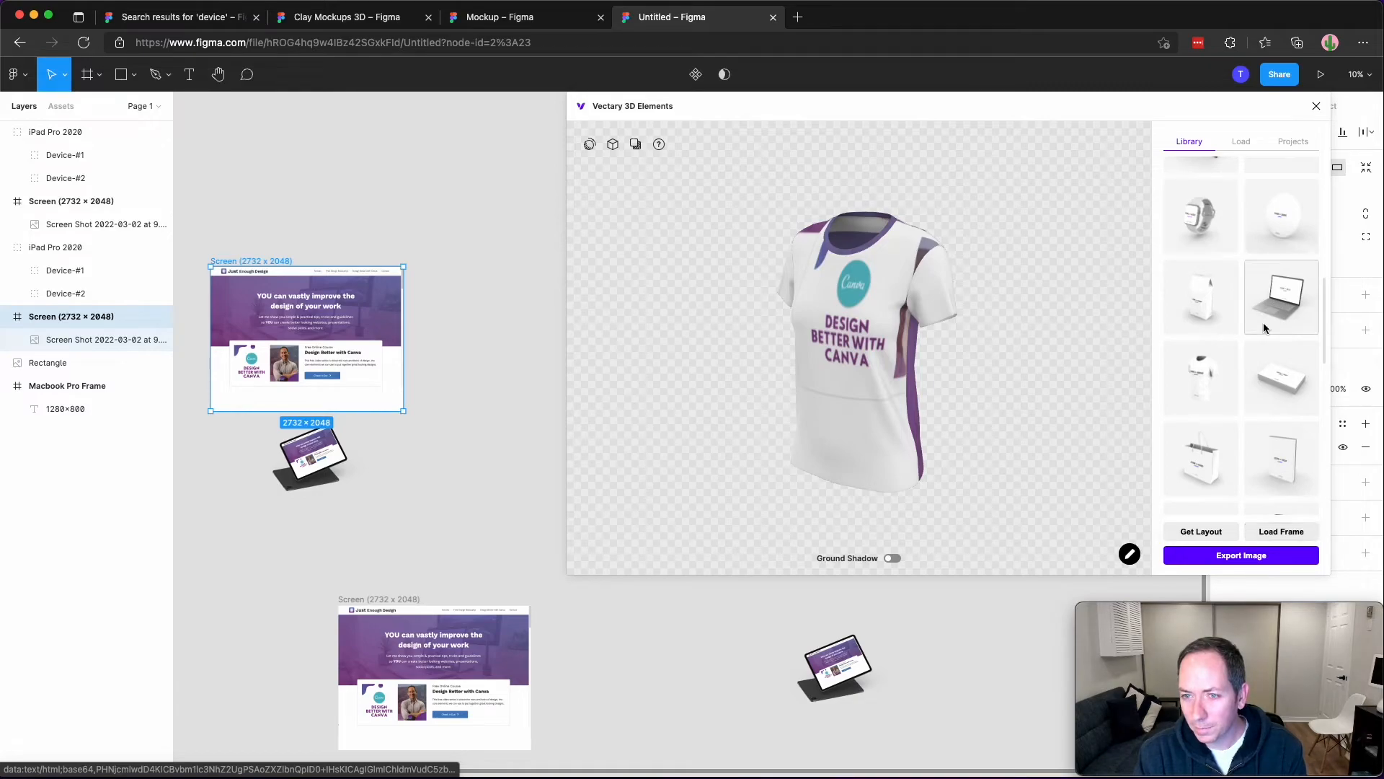
pyautogui.click(1215, 314)
pyautogui.click(1203, 467)
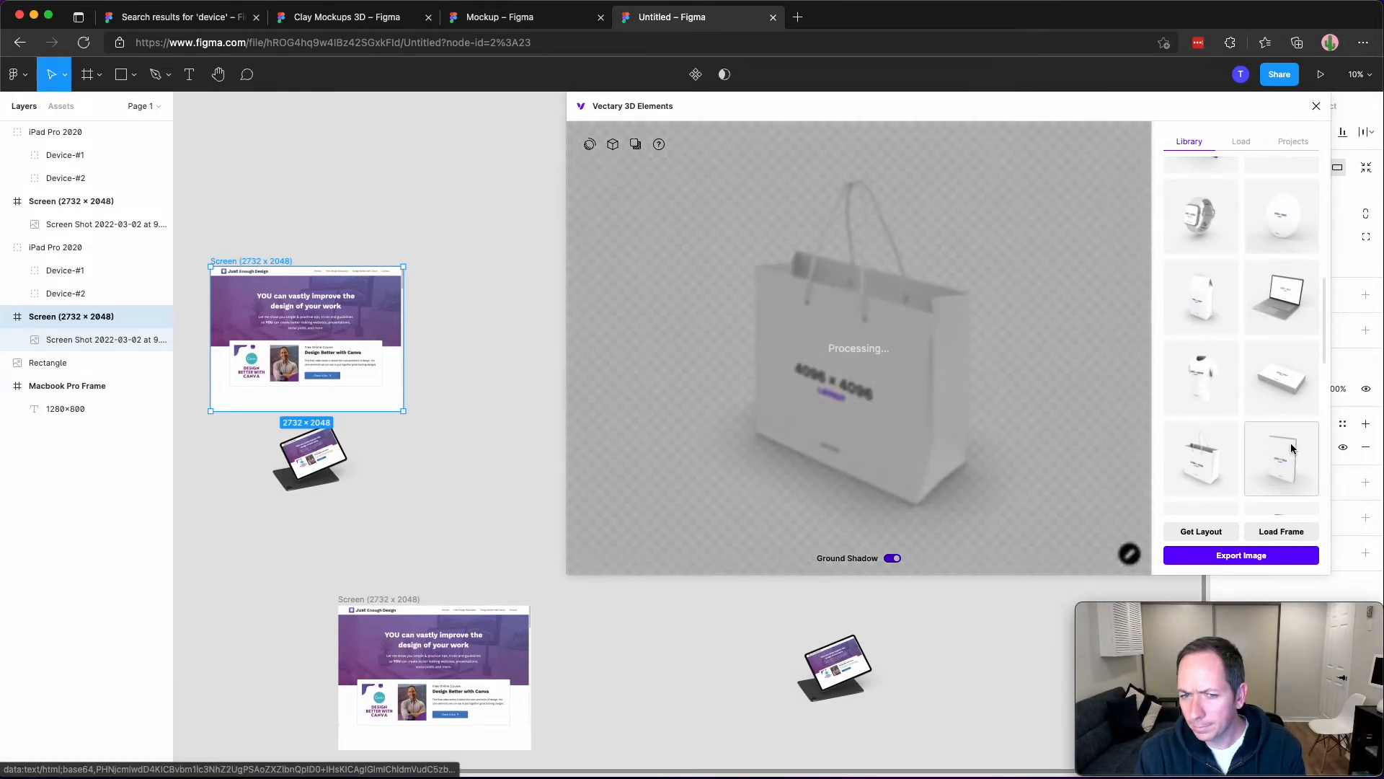
pyautogui.scroll(-5, 1250, 413)
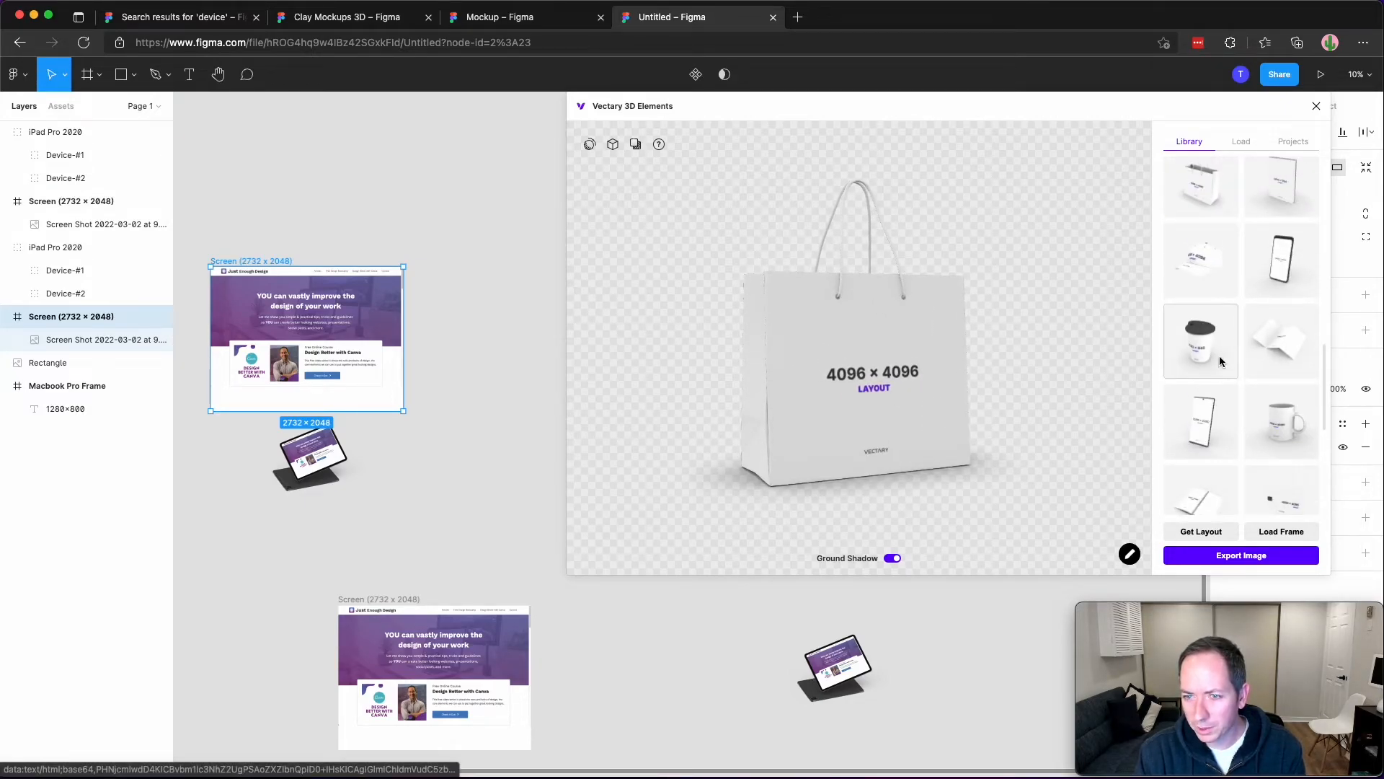
pyautogui.click(1220, 361)
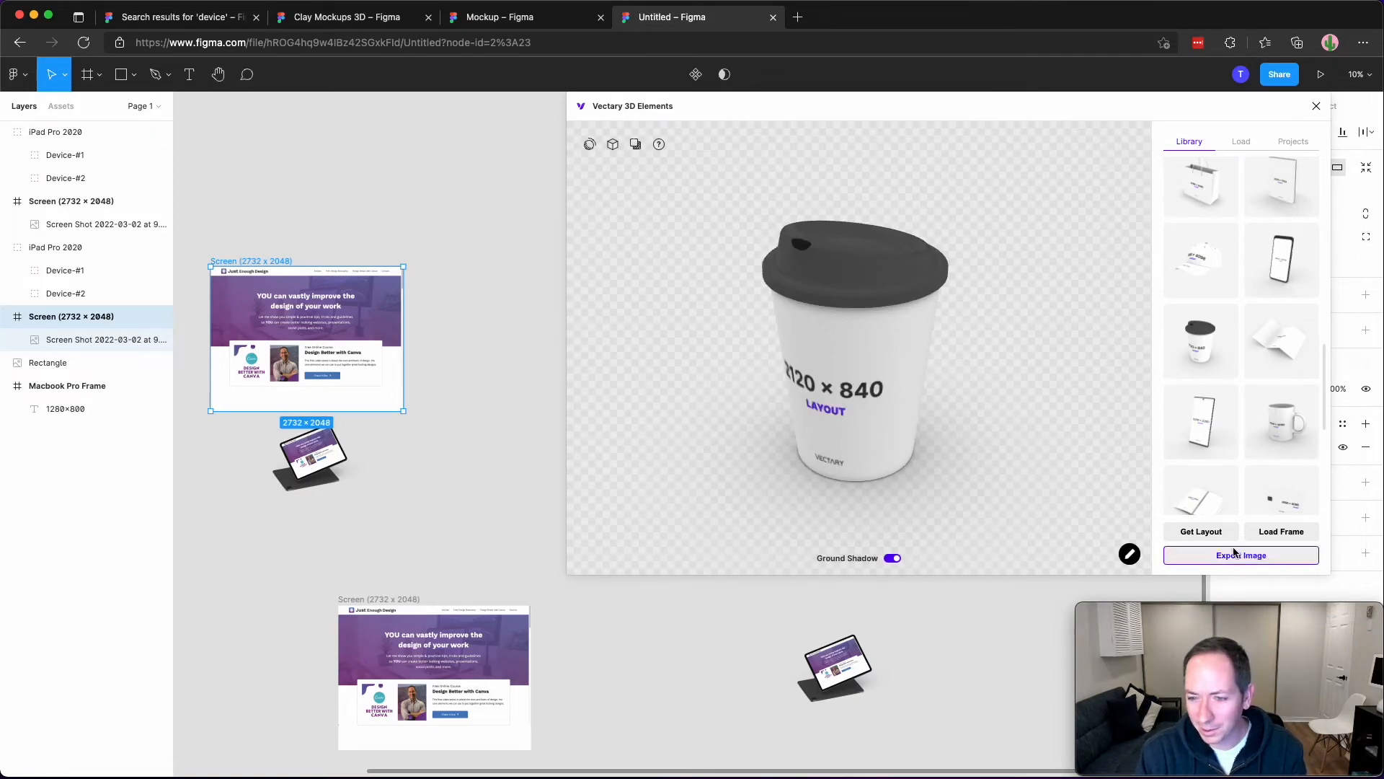
# Add the coffee cup's 2120 × 840 layout frame to the canvas, view it and delete it.
pyautogui.click(1191, 531)
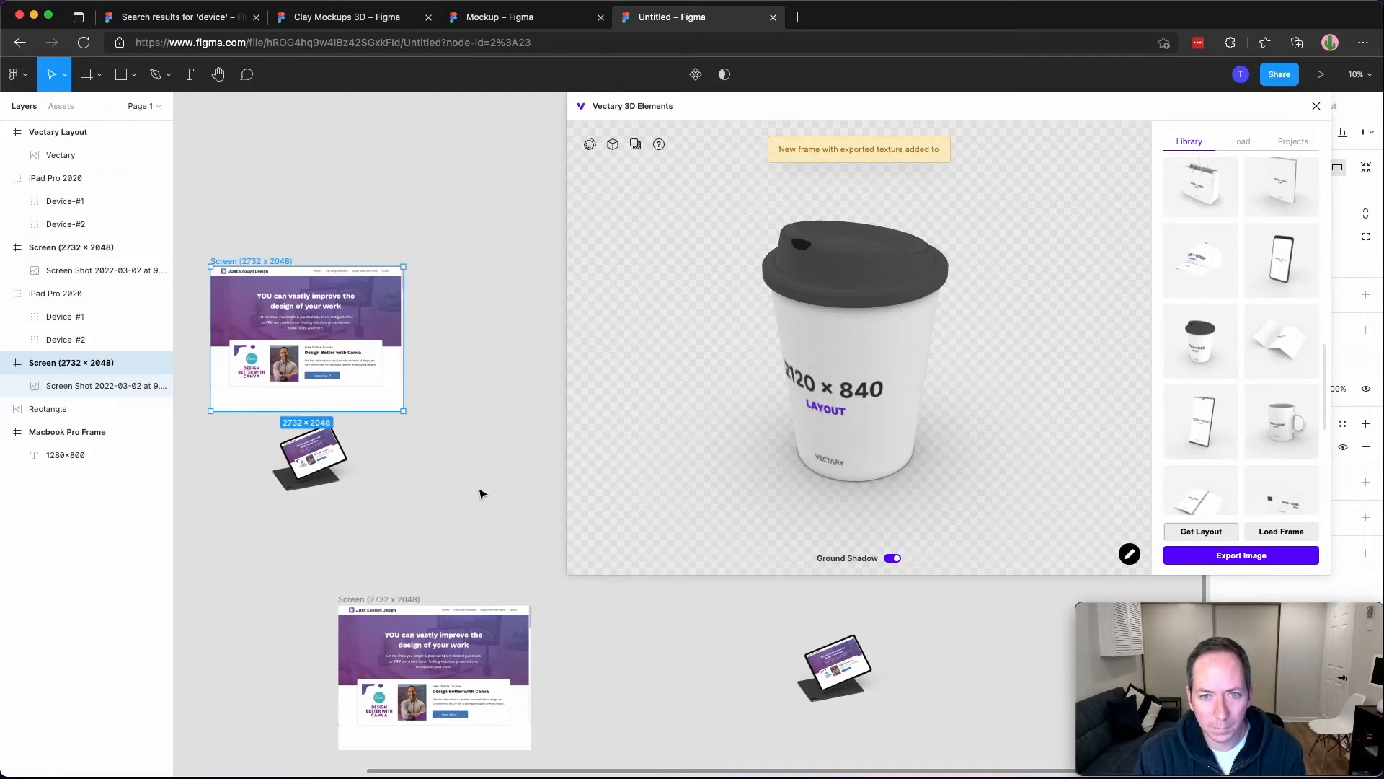
pyautogui.hscroll(5, 482, 493)
pyautogui.scroll(-3, 399, 486)
pyautogui.click(476, 439)
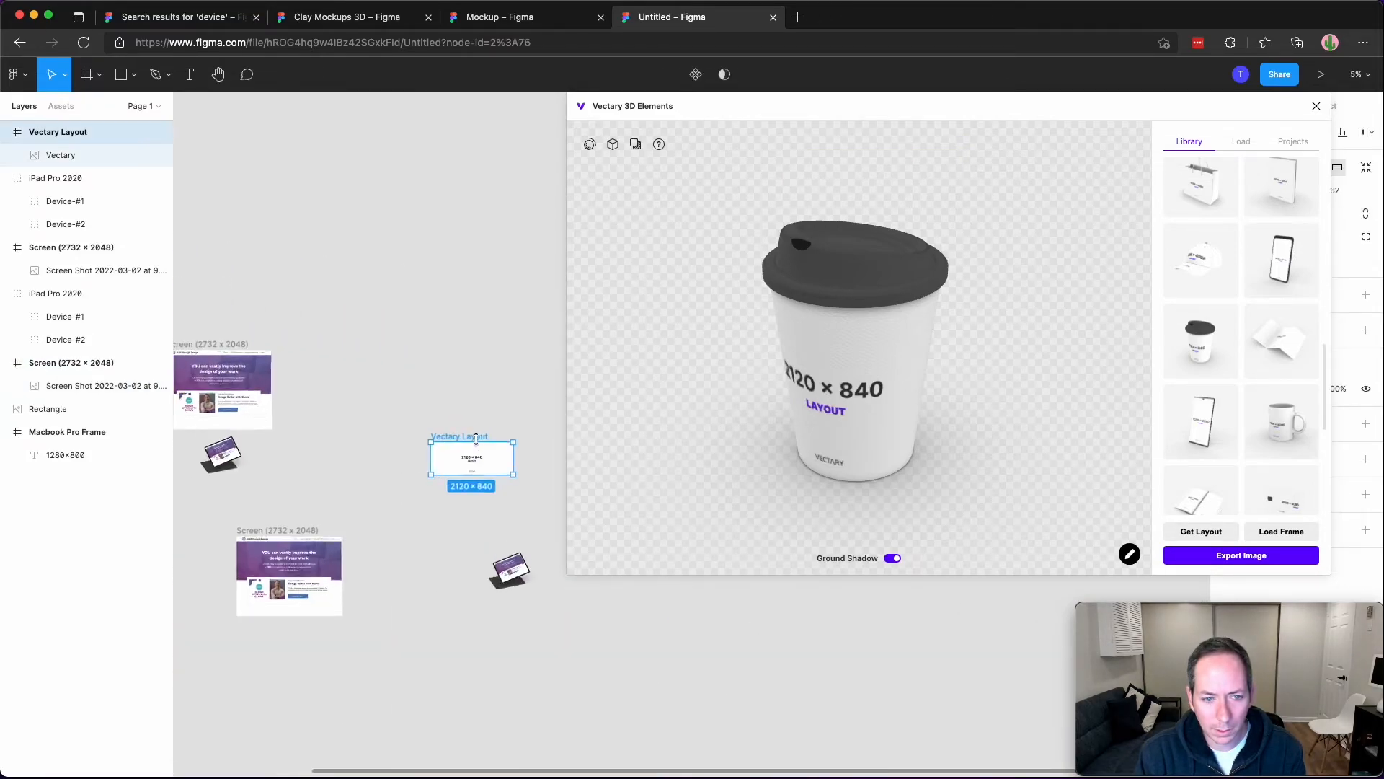
pyautogui.scroll(5, 476, 439)
pyautogui.press('Delete')
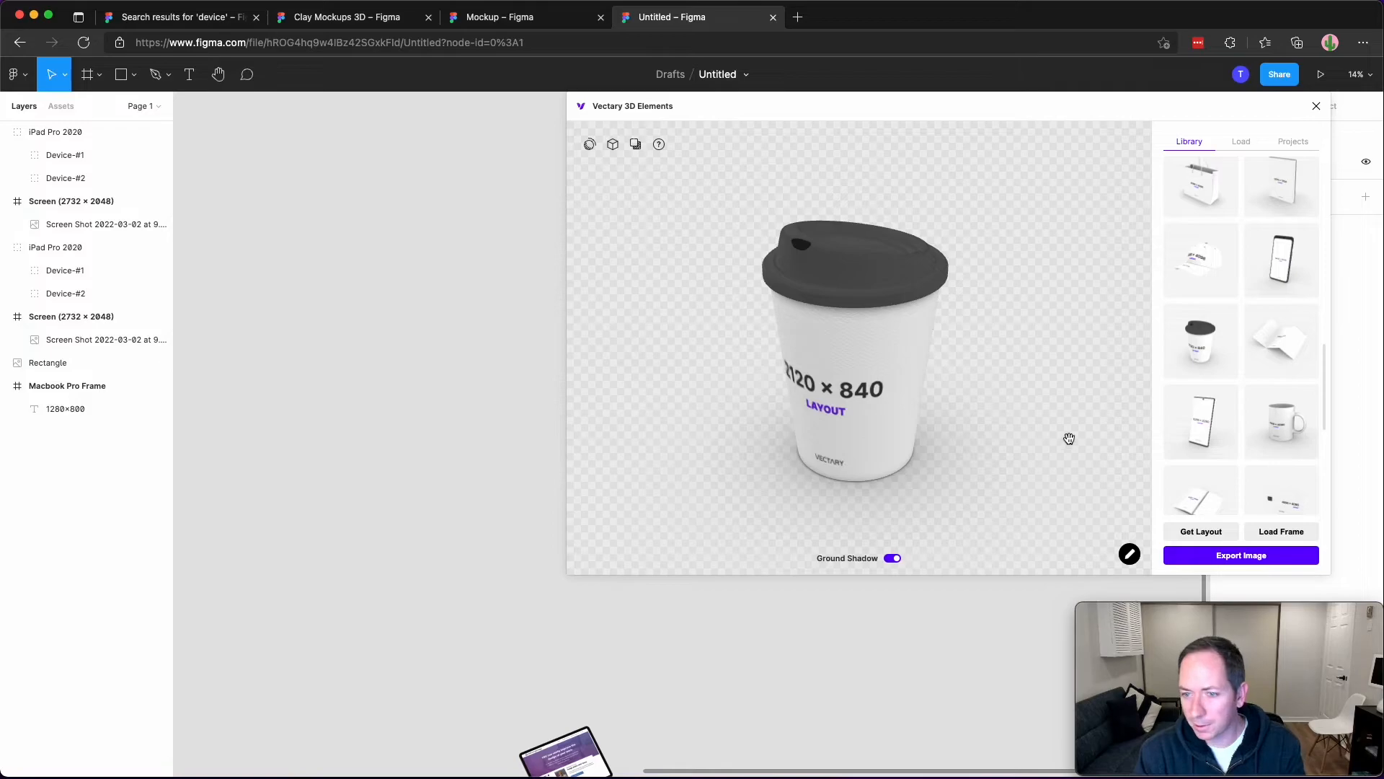
# Load the desktop monitor model from the library and rotate it to face the opposite way.
pyautogui.scroll(-5, 1261, 454)
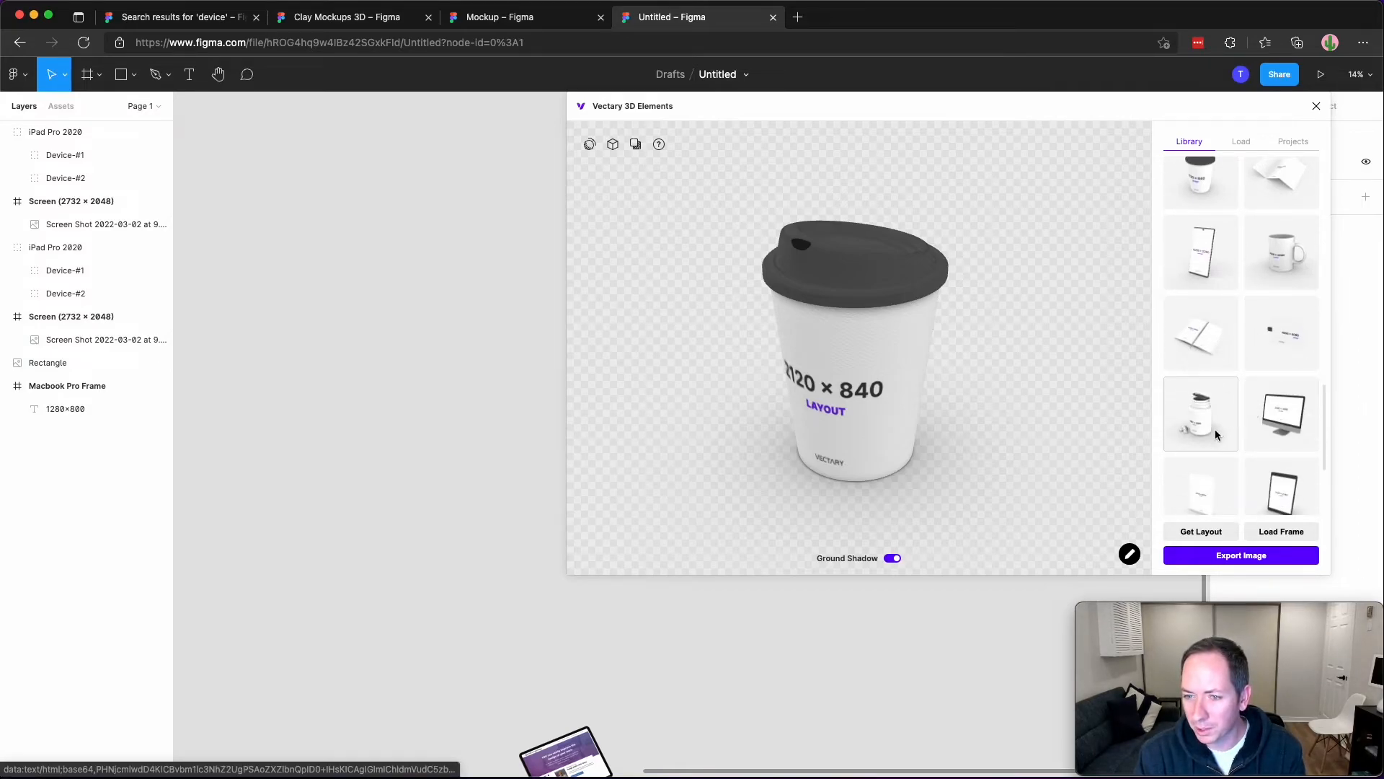
pyautogui.click(1281, 416)
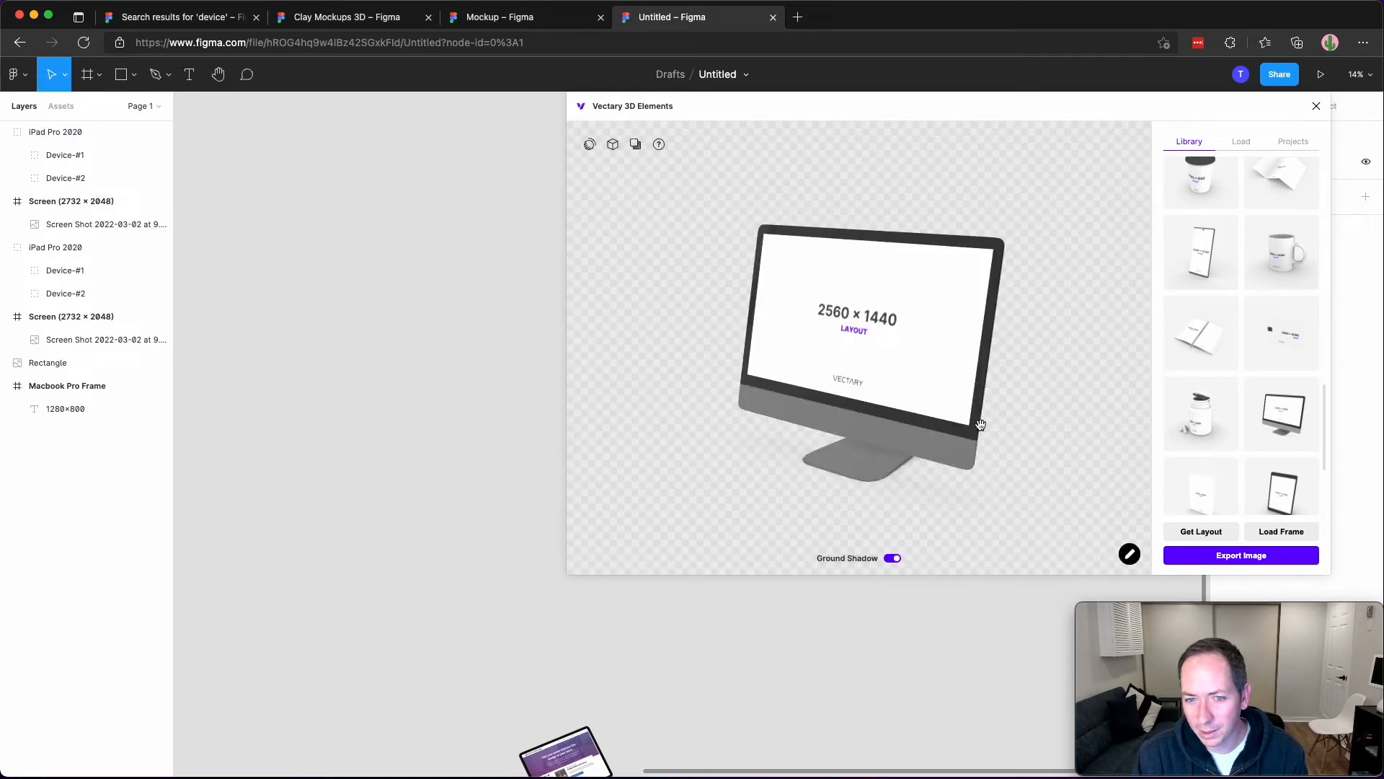
pyautogui.moveTo(881, 436); pyautogui.dragTo(954, 417)
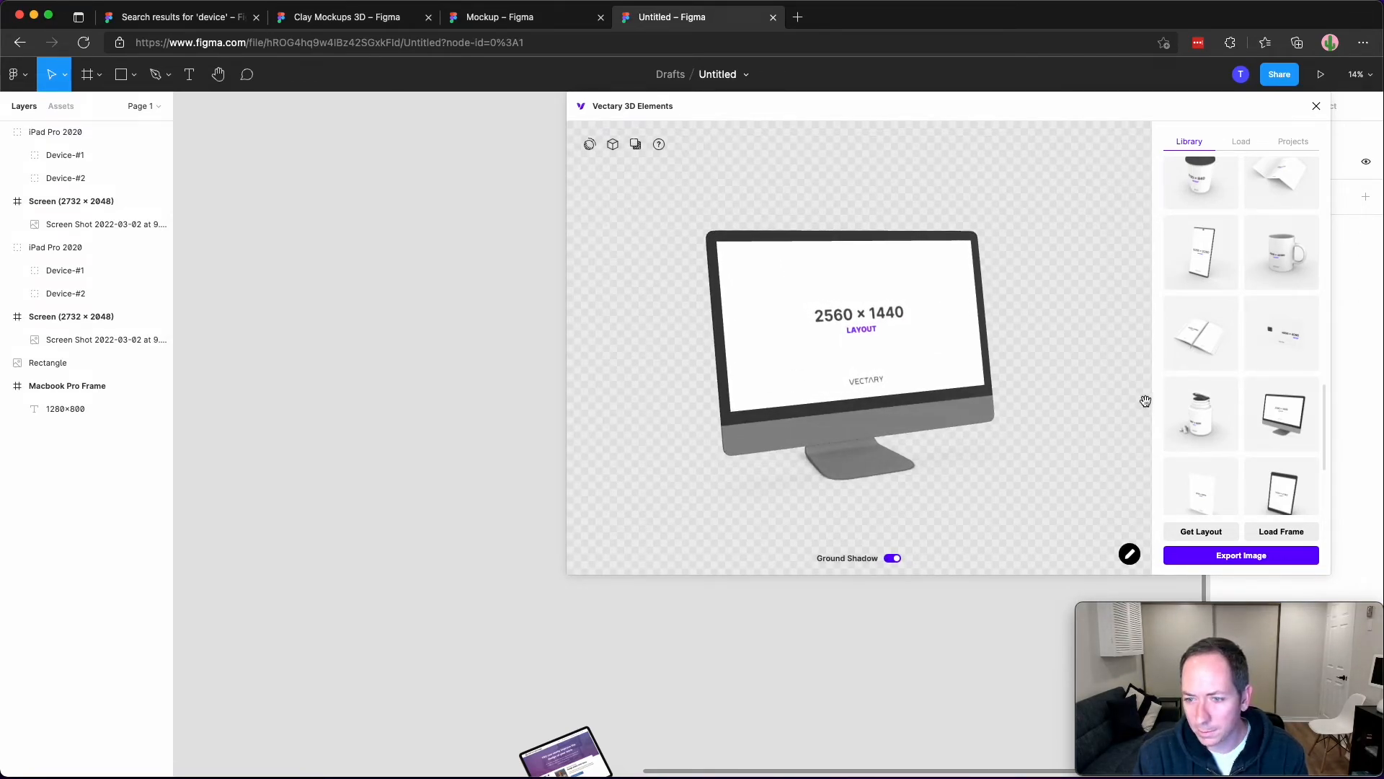
# Load the lower Screen (2732 × 2048) frame onto the desktop monitor model as its texture.
pyautogui.hscroll(-10, 454, 490)
pyautogui.scroll(-3, 454, 491)
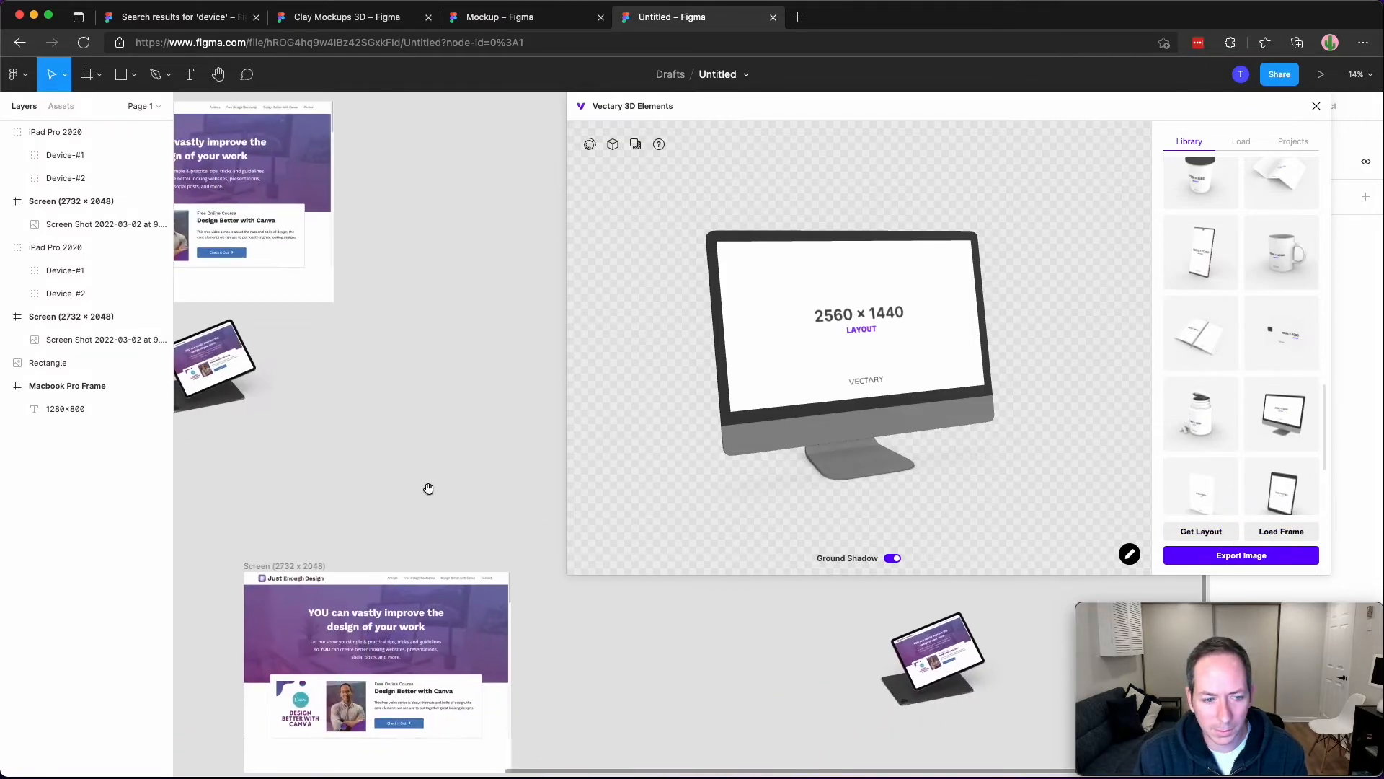
pyautogui.scroll(-5, 438, 486)
pyautogui.click(324, 419)
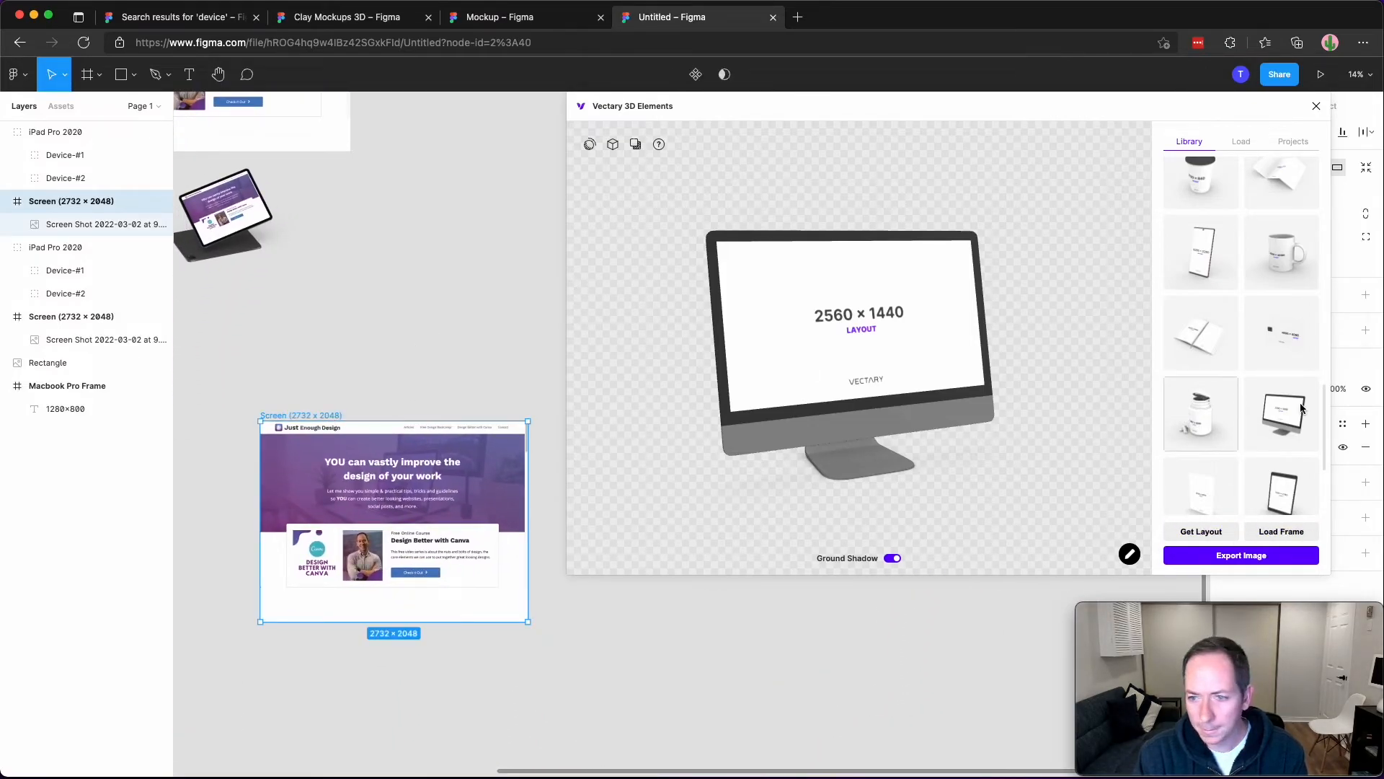
pyautogui.click(1284, 532)
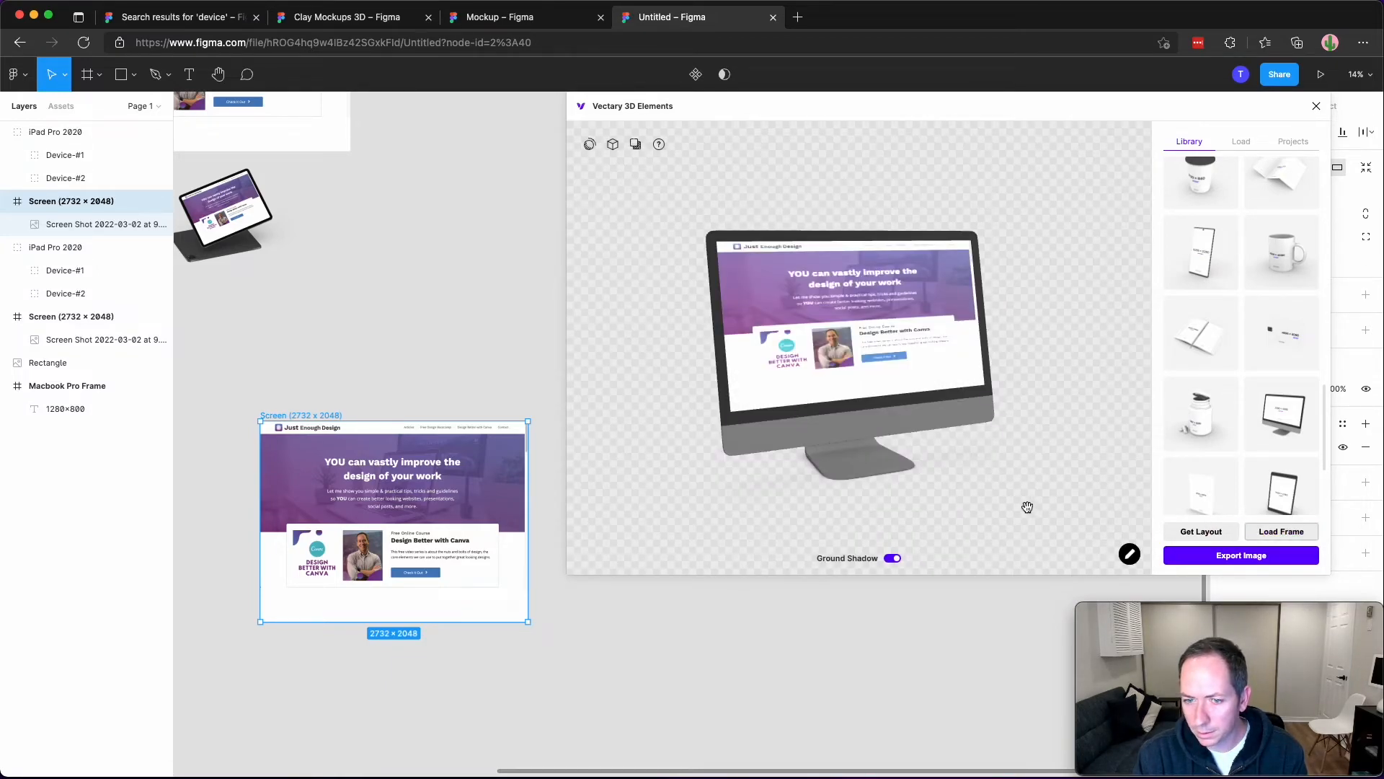
# Reload the desktop monitor model from the library to reset its texture and rotation.
pyautogui.click(1274, 427)
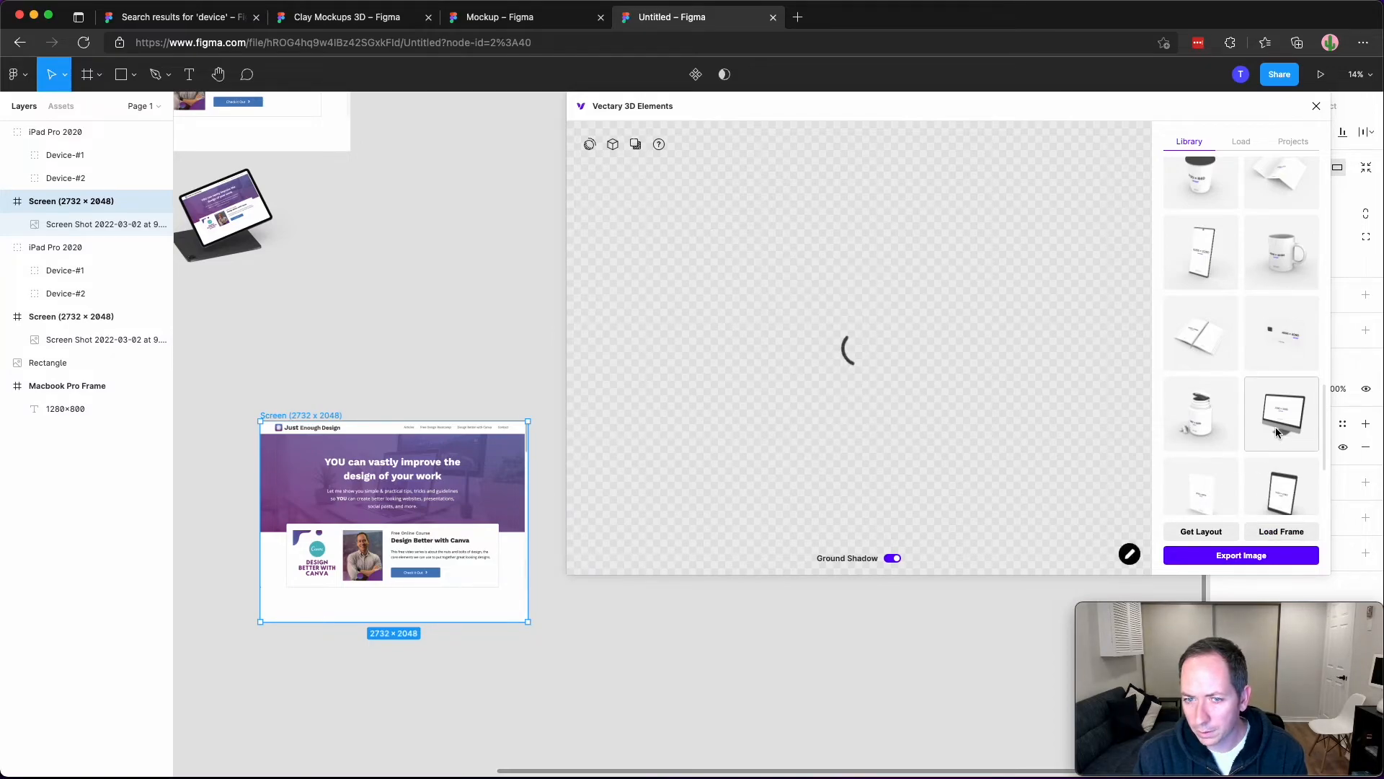
pyautogui.click(1274, 426)
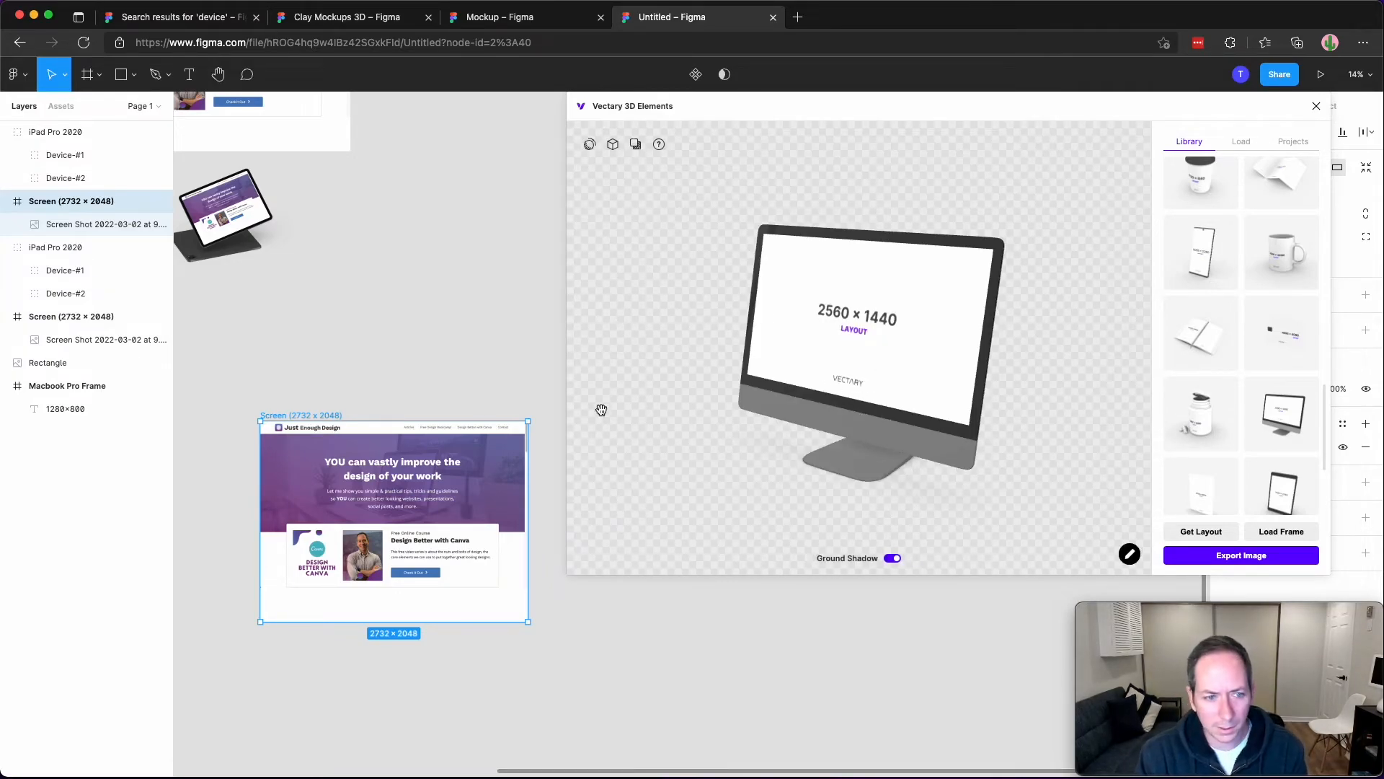
pyautogui.scroll(-4, 439, 389)
pyautogui.moveTo(300, 296); pyautogui.dragTo(309, 482)
pyautogui.press('Delete')
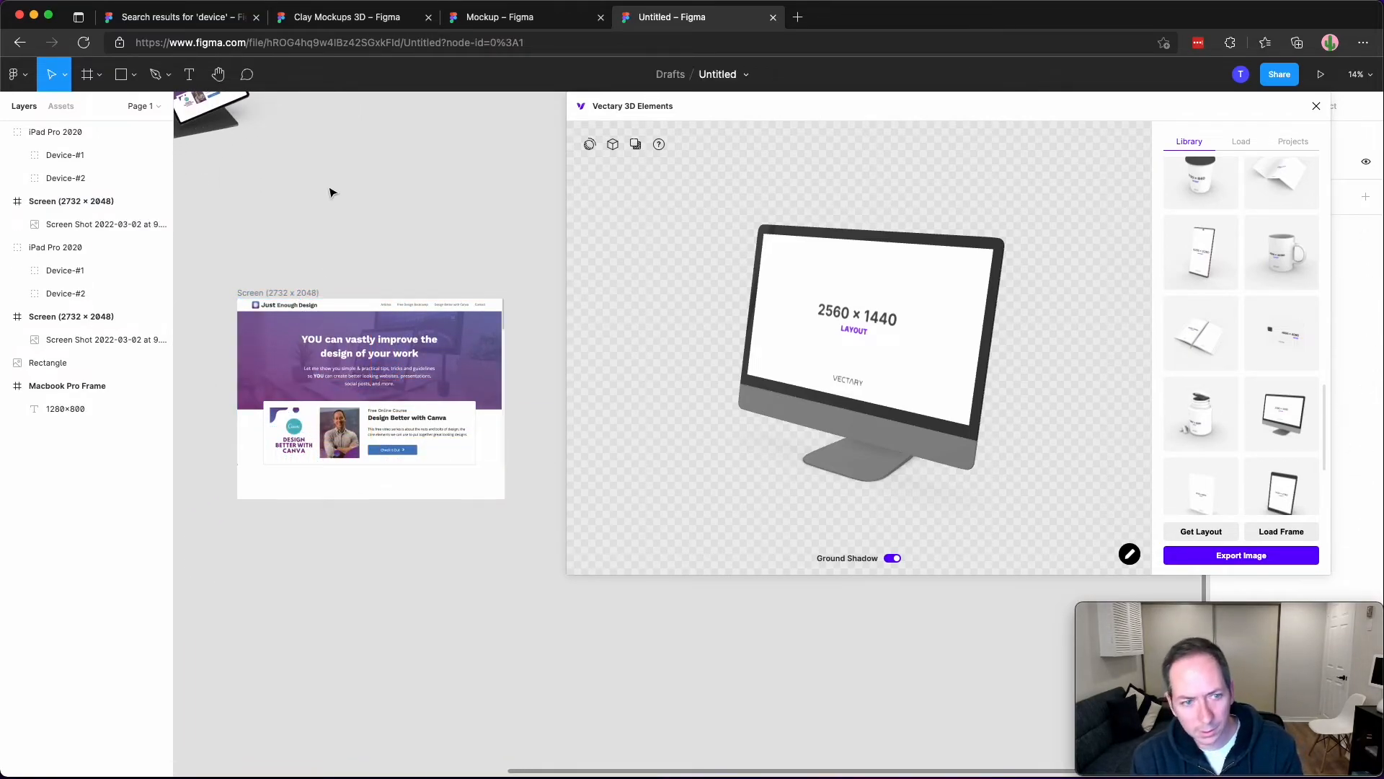
pyautogui.click(295, 293)
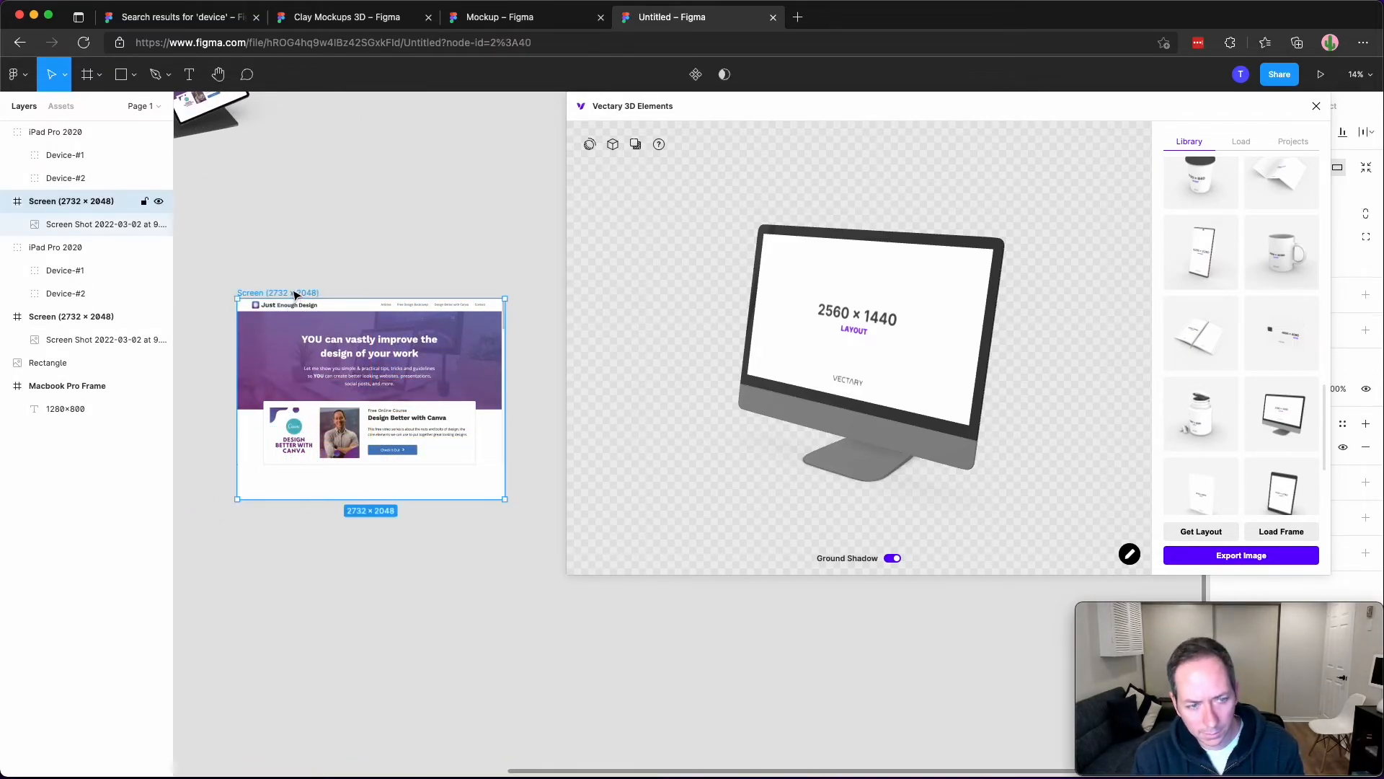
# Move the plugin window aside to free canvas space and add the monitor's 2560 × 1440 layout frame to the canvas.
pyautogui.click(373, 585)
pyautogui.scroll(-5, 390, 575)
pyautogui.keyDown('ctrl'); pyautogui.scroll(-3, 340, 461); pyautogui.keyUp('ctrl')
pyautogui.keyDown('ctrl'); pyautogui.scroll(-2, 335, 481); pyautogui.keyUp('ctrl')
pyautogui.moveTo(353, 320); pyautogui.dragTo(386, 365)
pyautogui.moveTo(464, 258); pyautogui.dragTo(385, 445)
pyautogui.scroll(6, 384, 445)
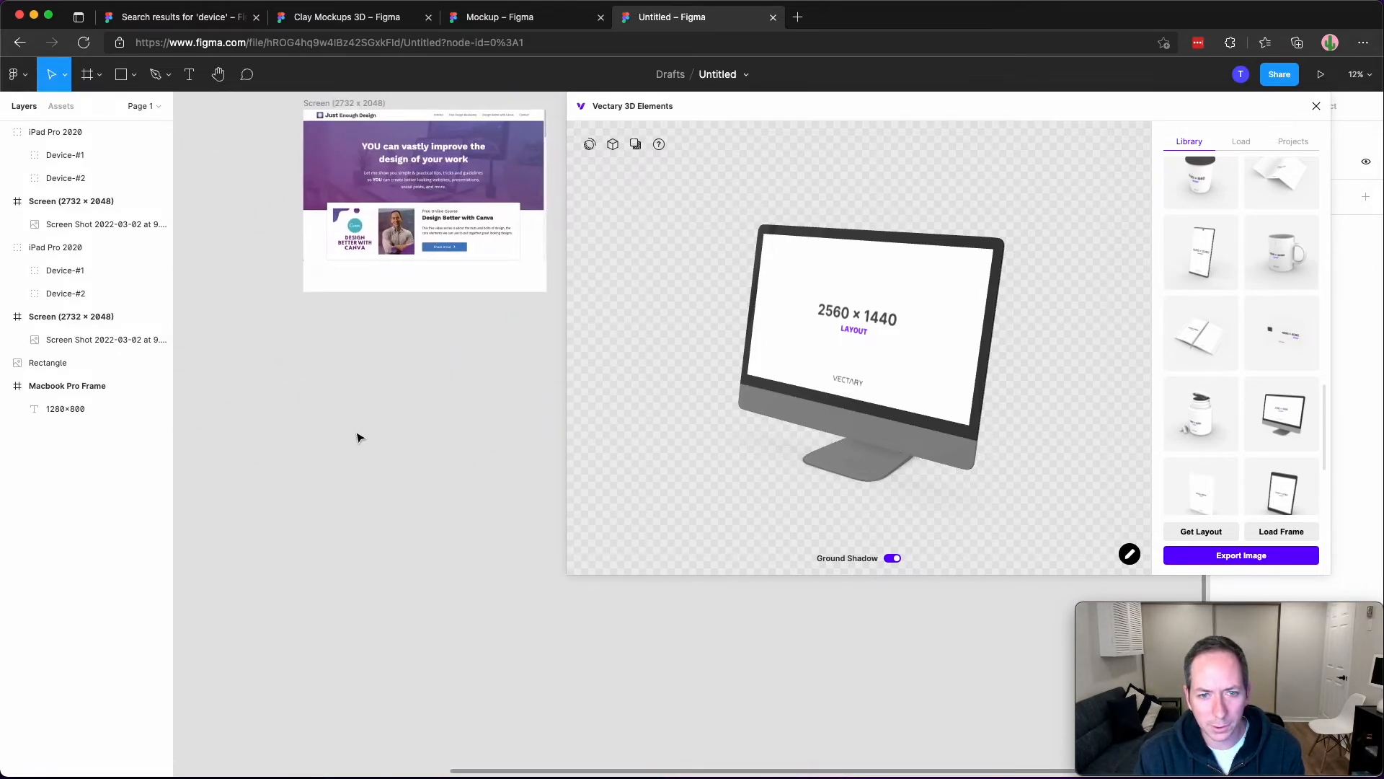
pyautogui.moveTo(737, 120); pyautogui.dragTo(772, 115)
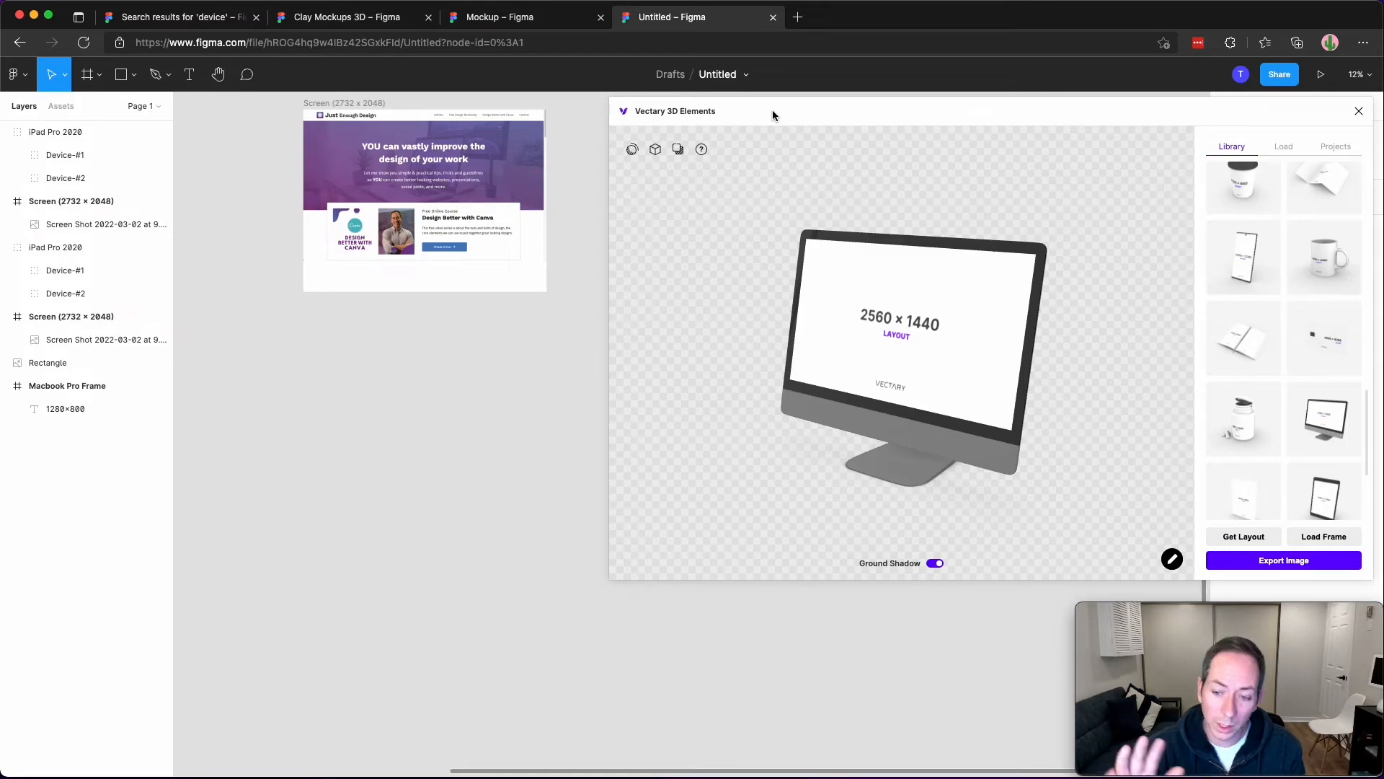
pyautogui.moveTo(362, 357); pyautogui.dragTo(373, 382)
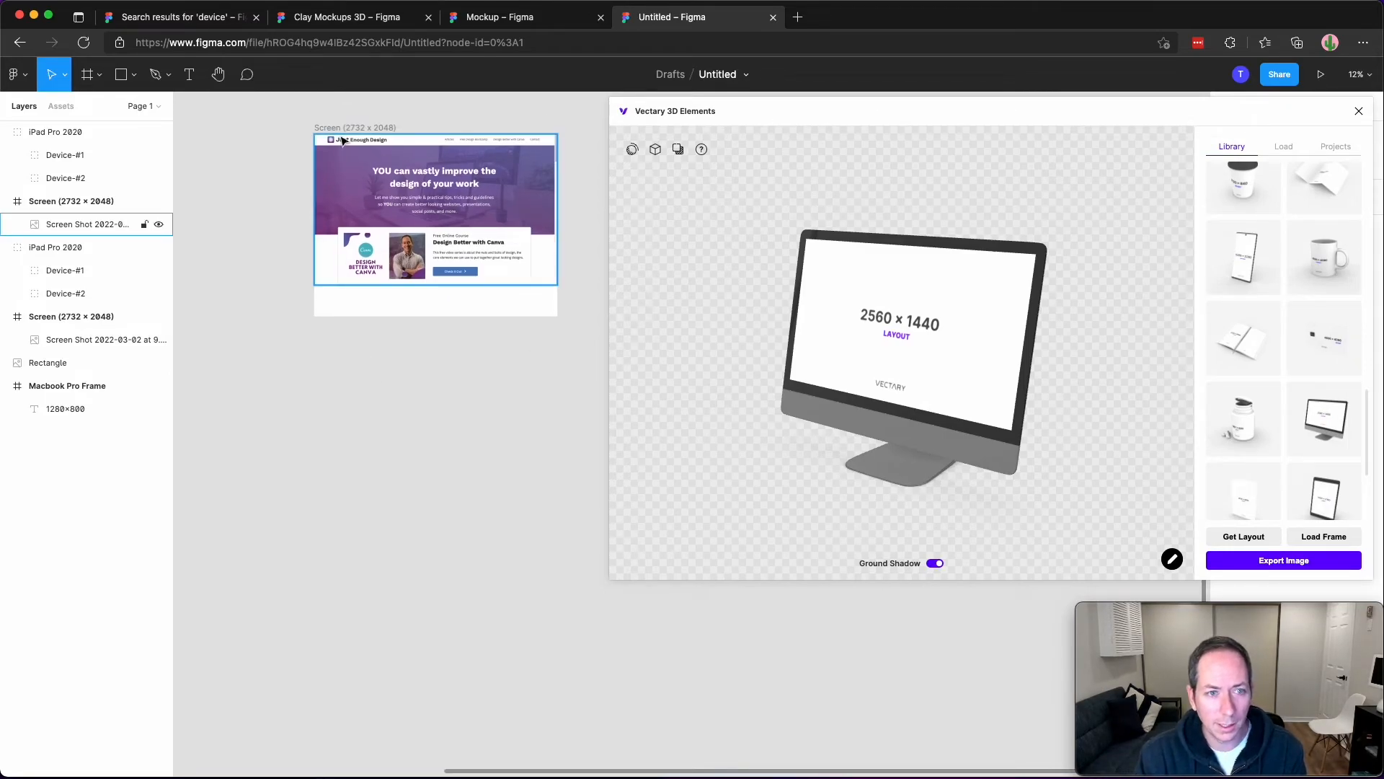
pyautogui.click(1249, 541)
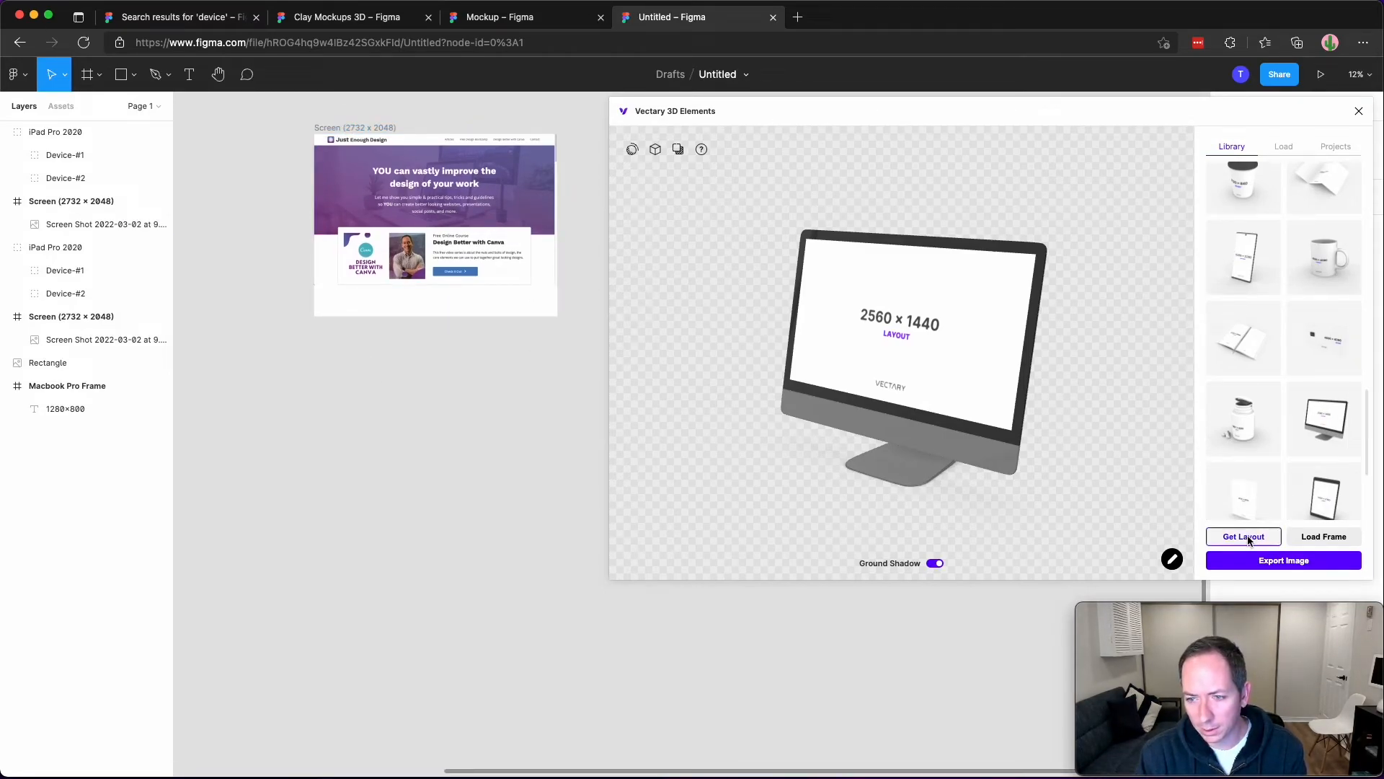
pyautogui.moveTo(542, 649); pyautogui.dragTo(190, 635)
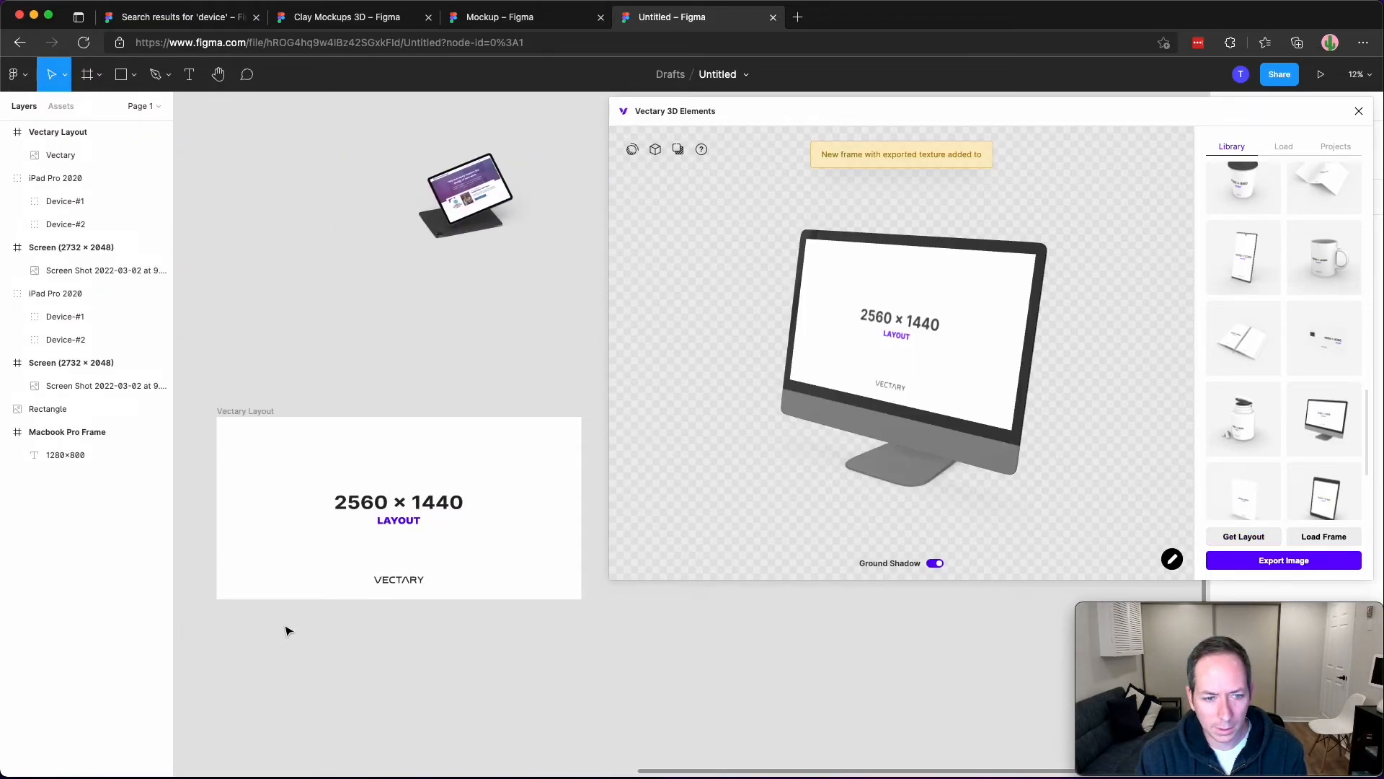
pyautogui.click(309, 485)
pyautogui.click(470, 630)
pyautogui.click(286, 465)
pyautogui.press('Escape')
pyautogui.press('Escape')
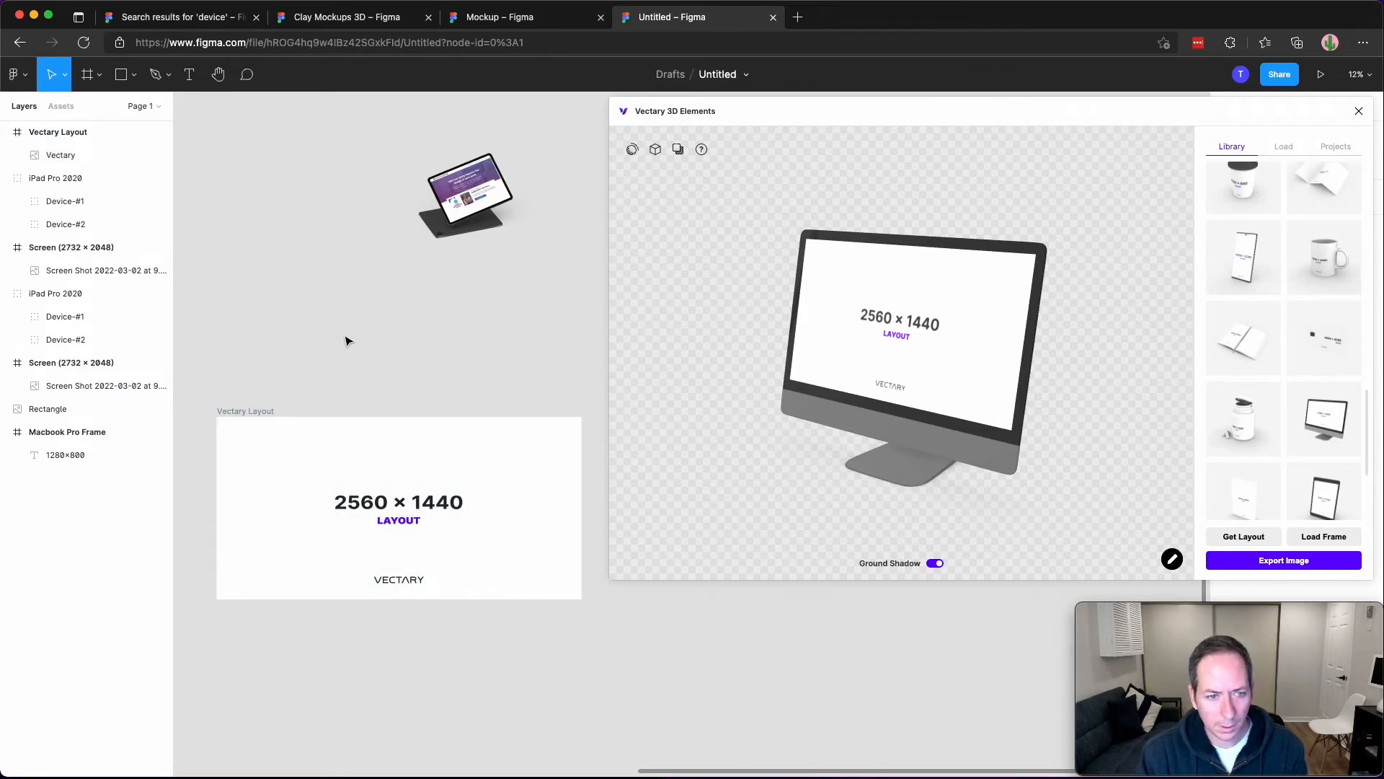
# Copy the website screenshot from the Screen (2732 × 2048) frame and paste it into the Vectary Layout frame.
pyautogui.hscroll(-10, 344, 345)
pyautogui.scroll(4, 344, 344)
pyautogui.click(346, 361)
pyautogui.moveTo(346, 361)
pyautogui.mouseDown()
pyautogui.moveTo(353, 369)
pyautogui.moveTo(338, 362)
pyautogui.mouseUp()
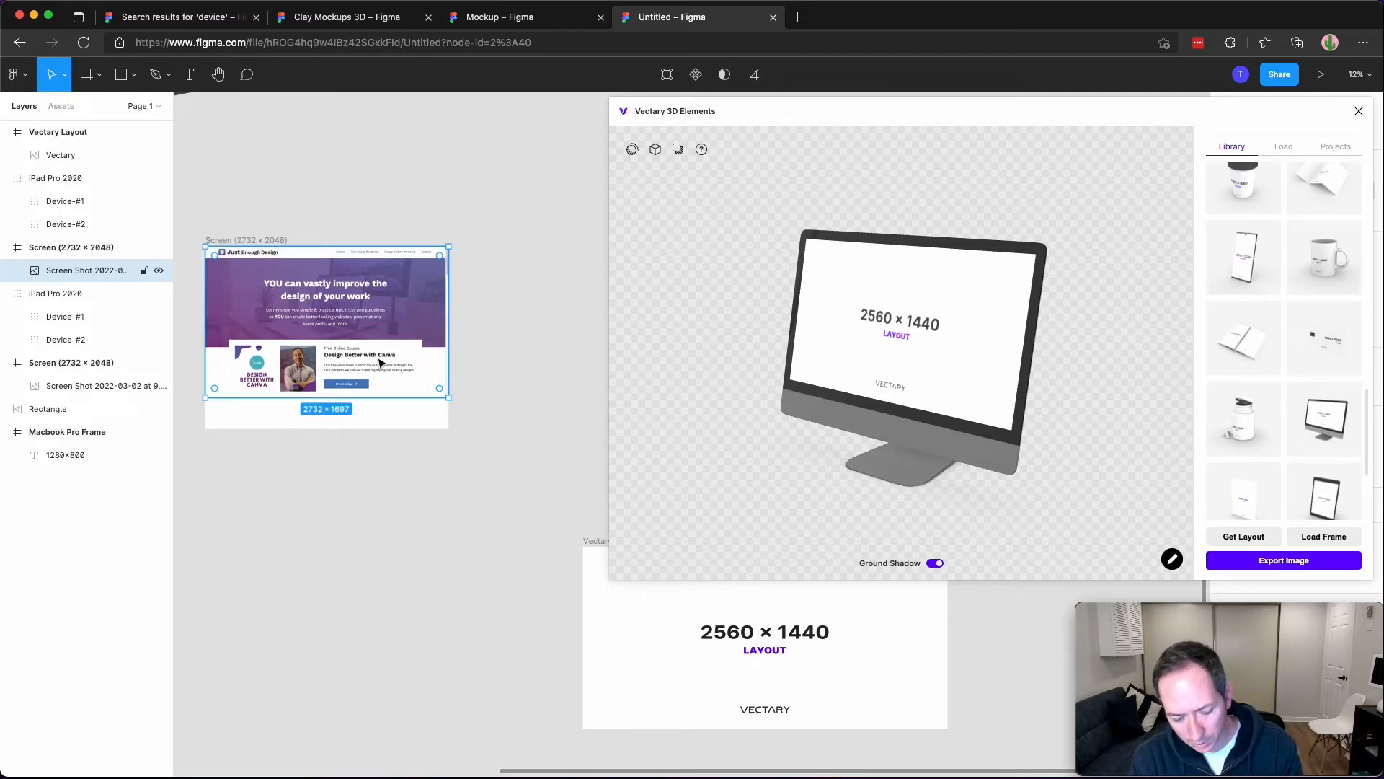
pyautogui.click(520, 623)
pyautogui.moveTo(523, 623); pyautogui.dragTo(274, 587)
pyautogui.click(516, 600)
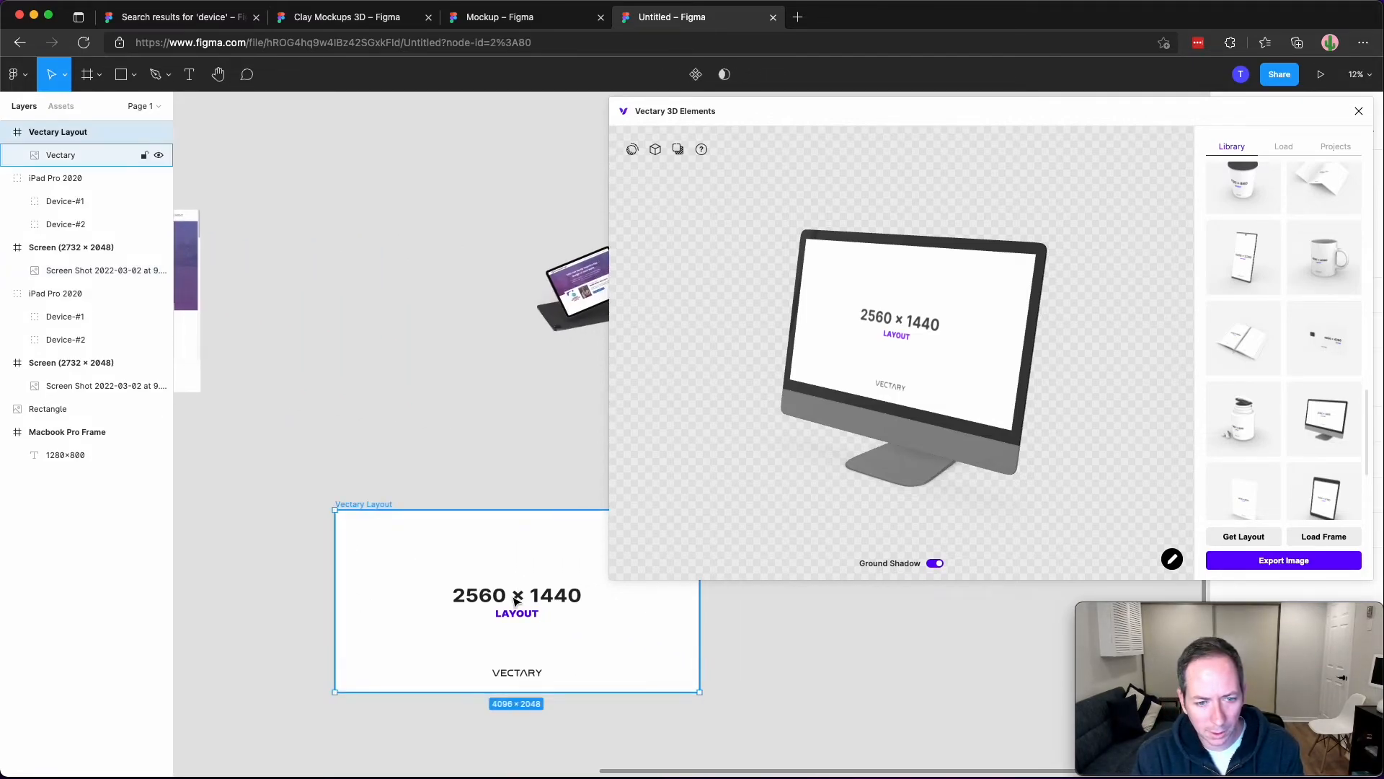
pyautogui.press('super+v')
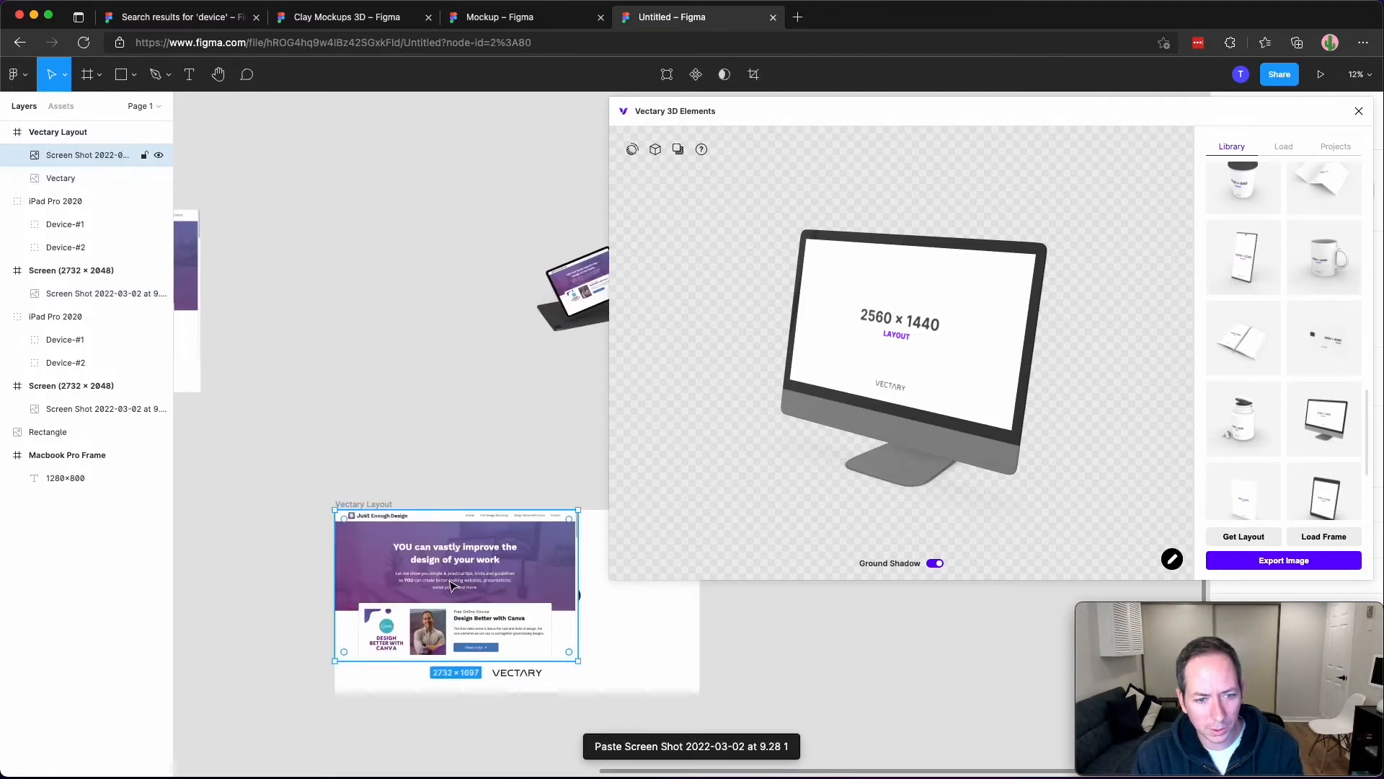
# Scale the pasted screenshot proportionally to about 4096 × 2545 so it spans the full width of the Vectary Layout frame.
pyautogui.moveTo(578, 662); pyautogui.dragTo(570, 581)
pyautogui.click(564, 647)
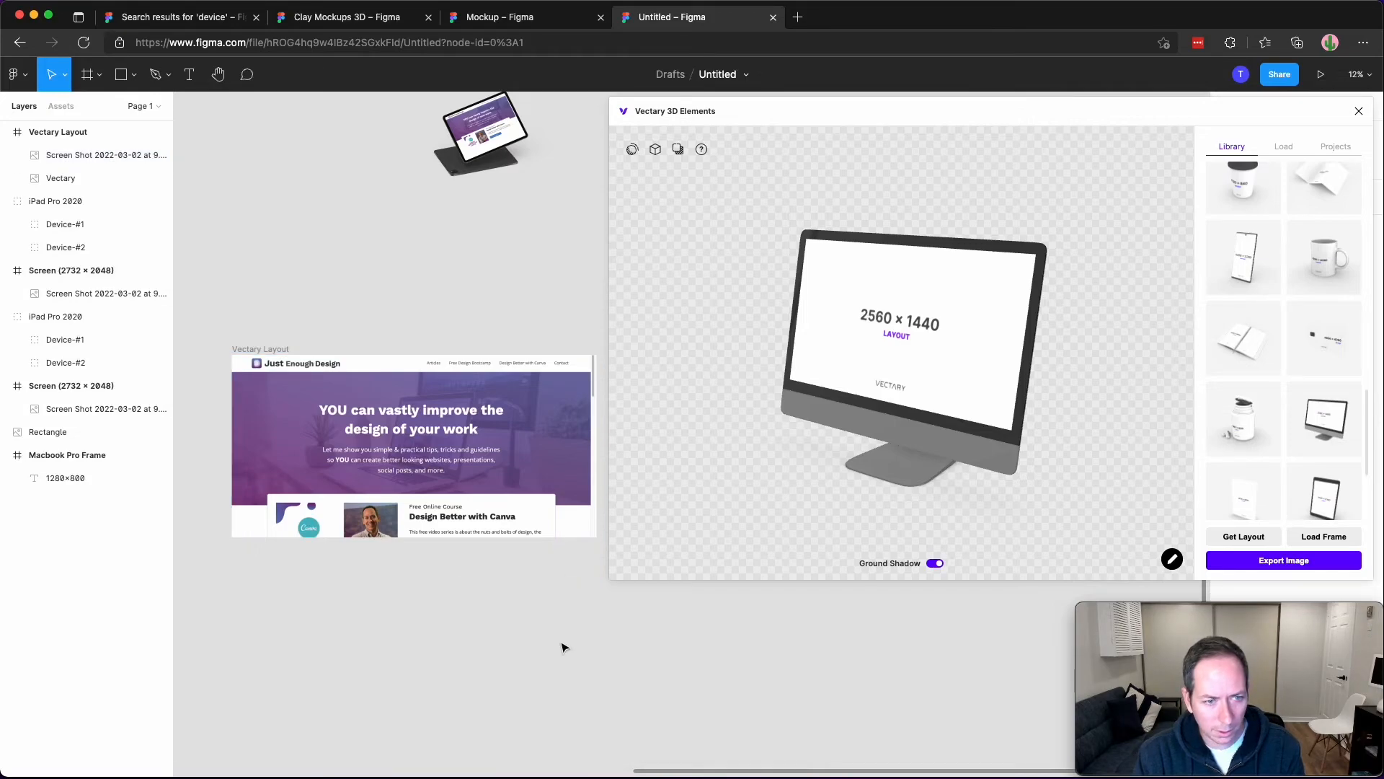
pyautogui.click(580, 573)
pyautogui.moveTo(597, 581); pyautogui.dragTo(596, 579)
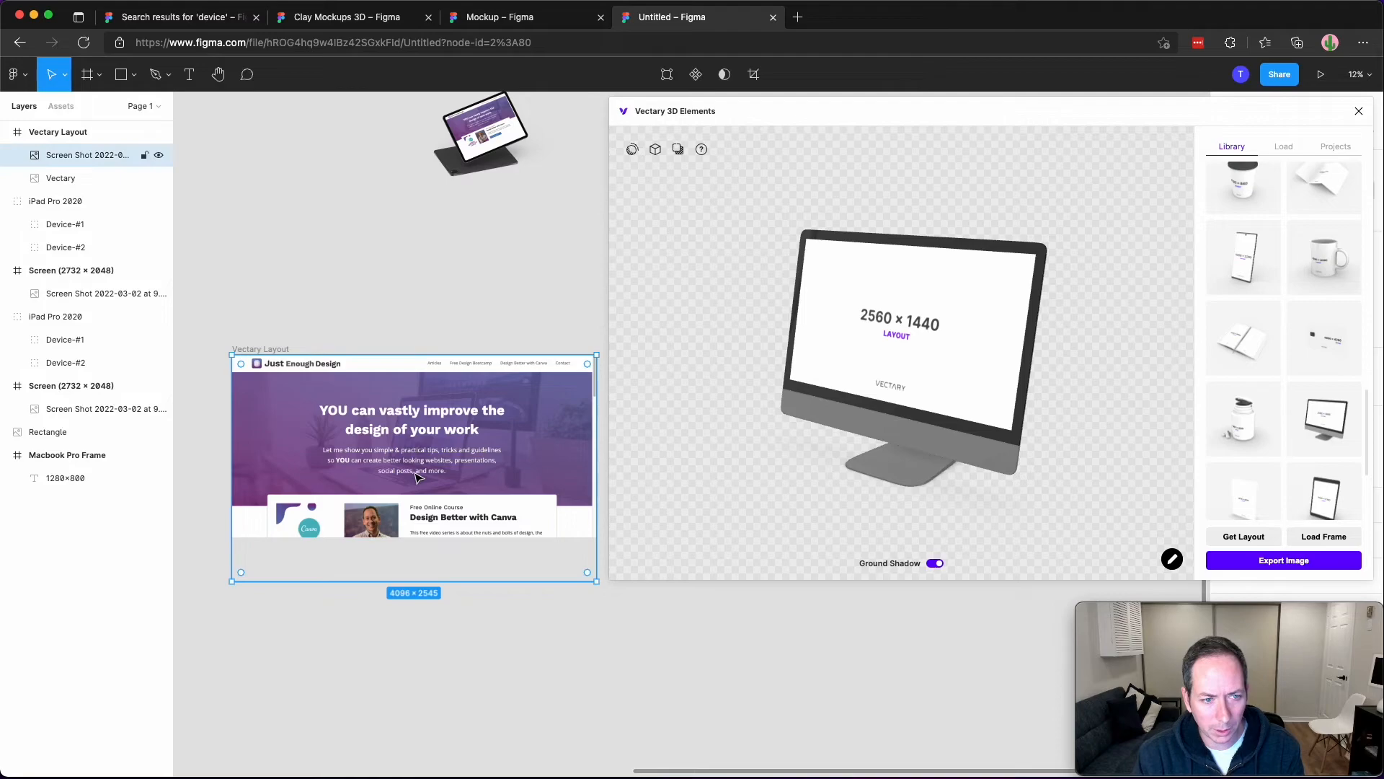
# Load the Vectary Layout frame onto the desktop monitor model as its texture and rotate the monitor to the opposite angle.
pyautogui.click(346, 349)
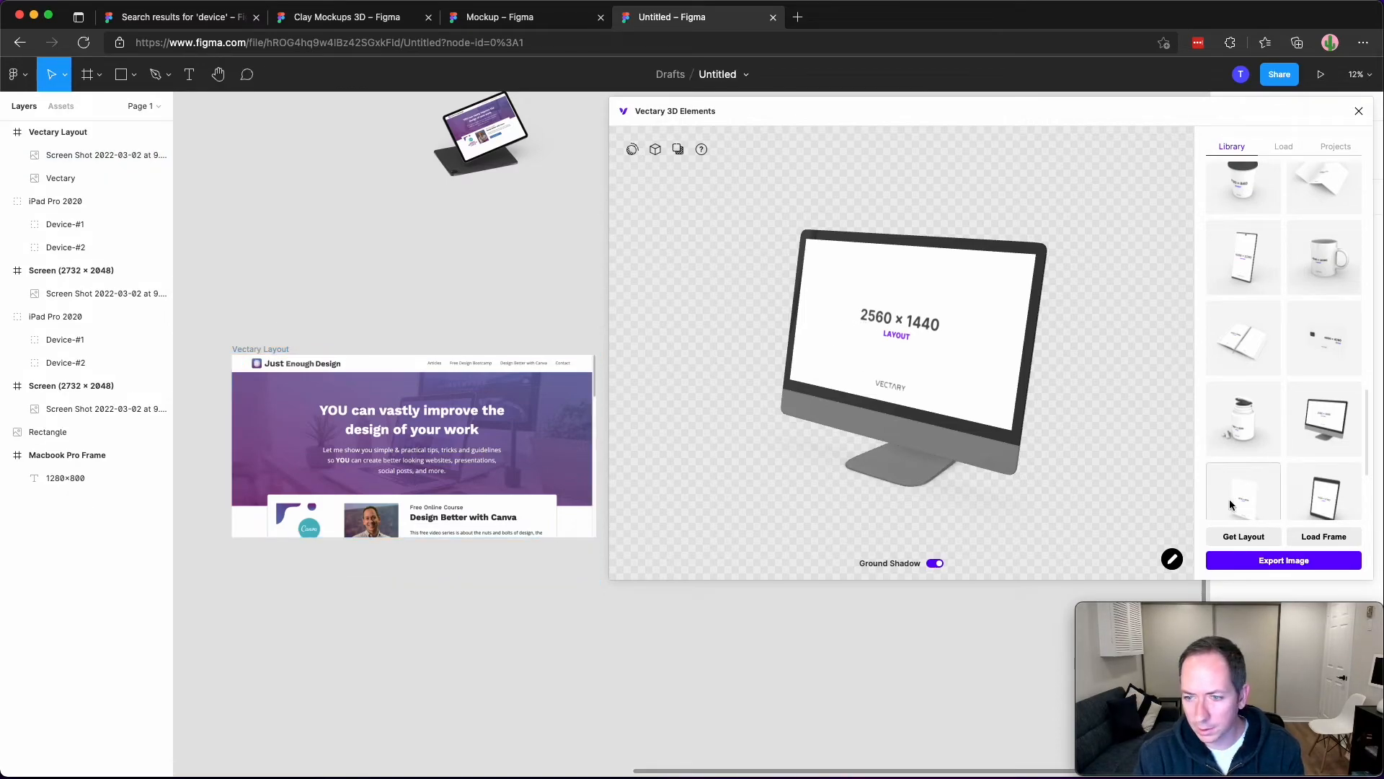
pyautogui.click(1323, 537)
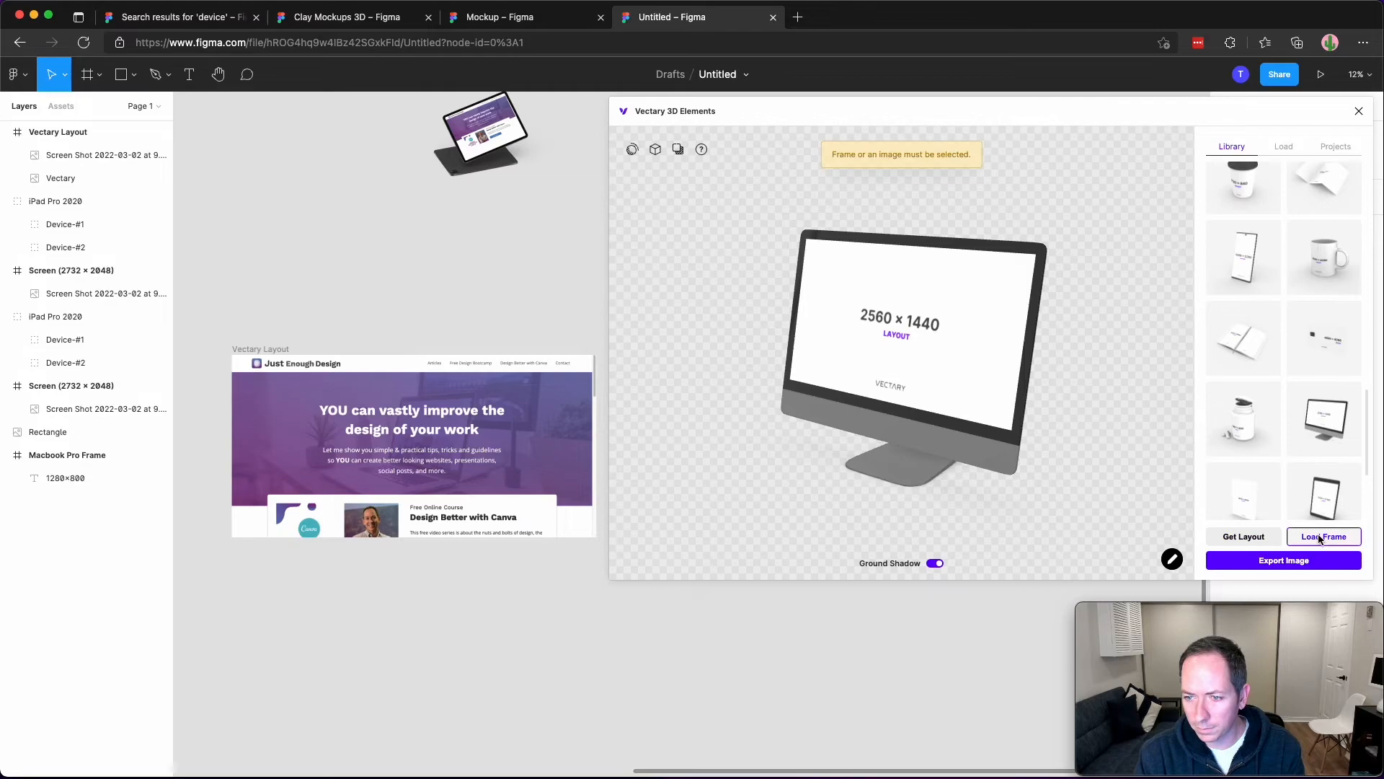
pyautogui.click(278, 351)
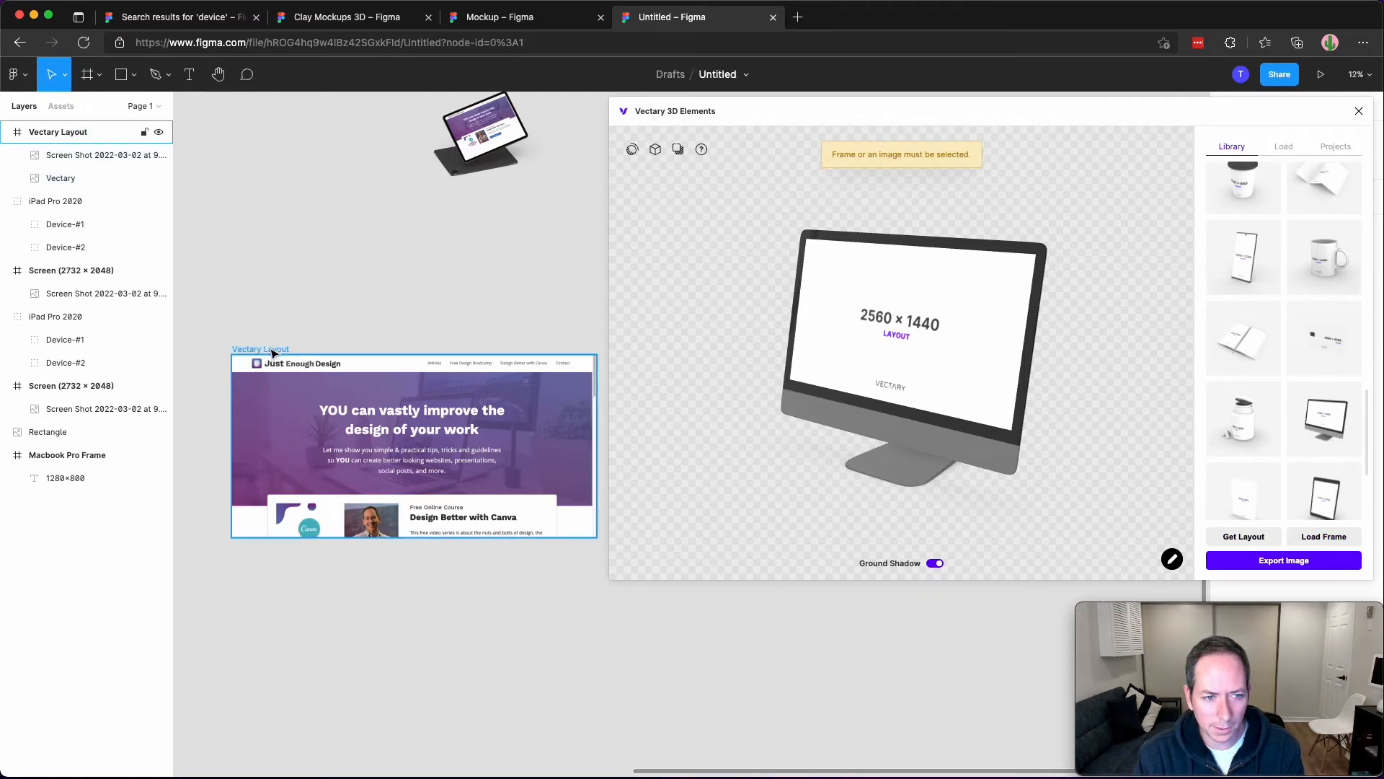
pyautogui.click(1325, 537)
pyautogui.moveTo(878, 454); pyautogui.dragTo(928, 416)
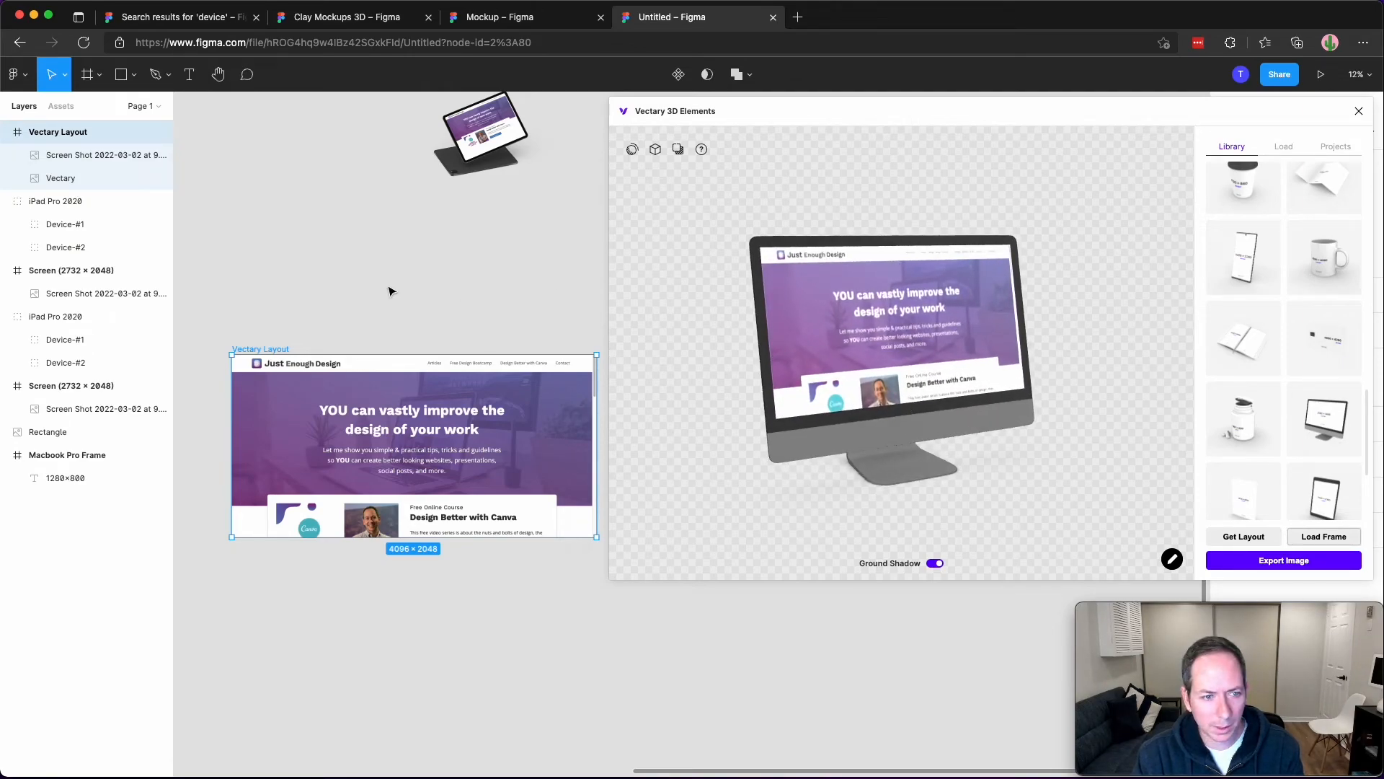
# Delete the website screenshot from the Vectary Layout frame.
pyautogui.scroll(-1, 375, 295)
pyautogui.hscroll(1, 374, 296)
pyautogui.click(351, 388)
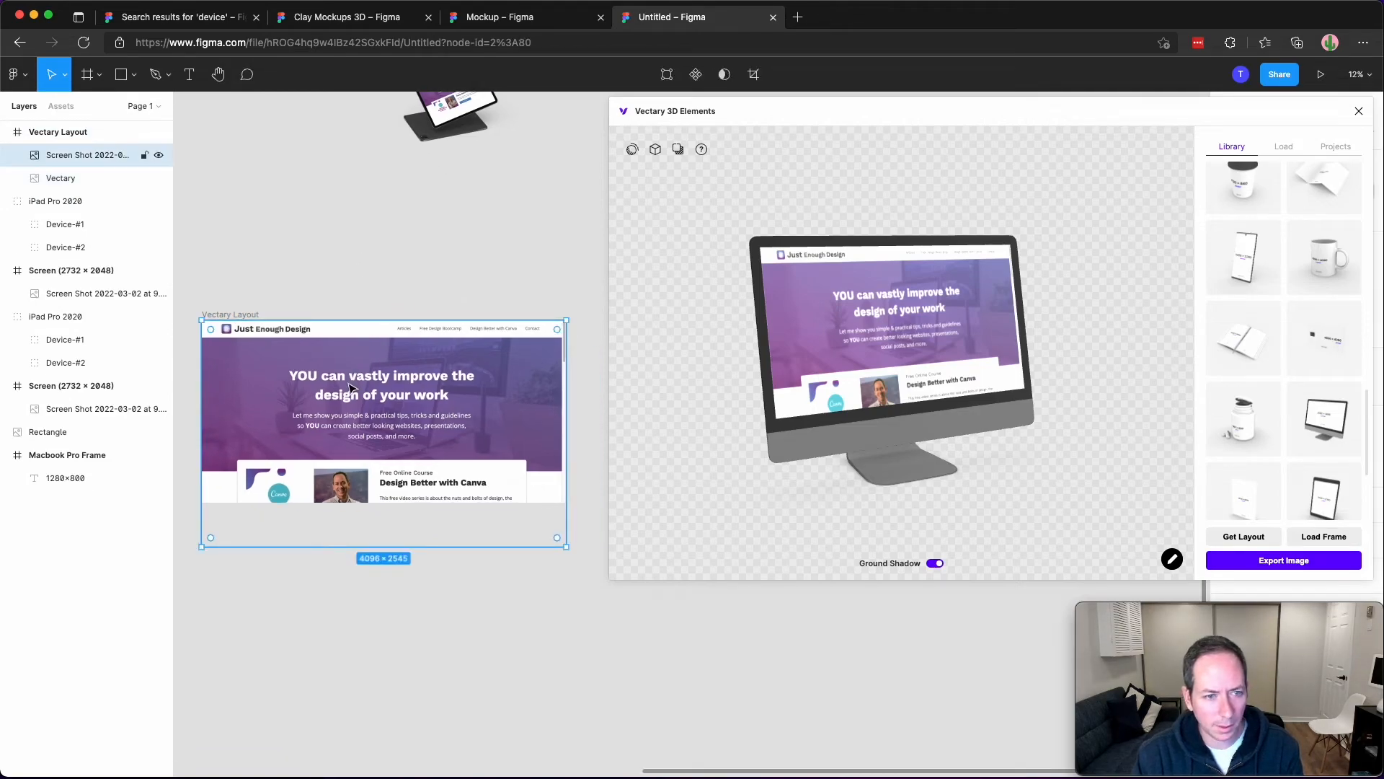
pyautogui.doubleClick(349, 389)
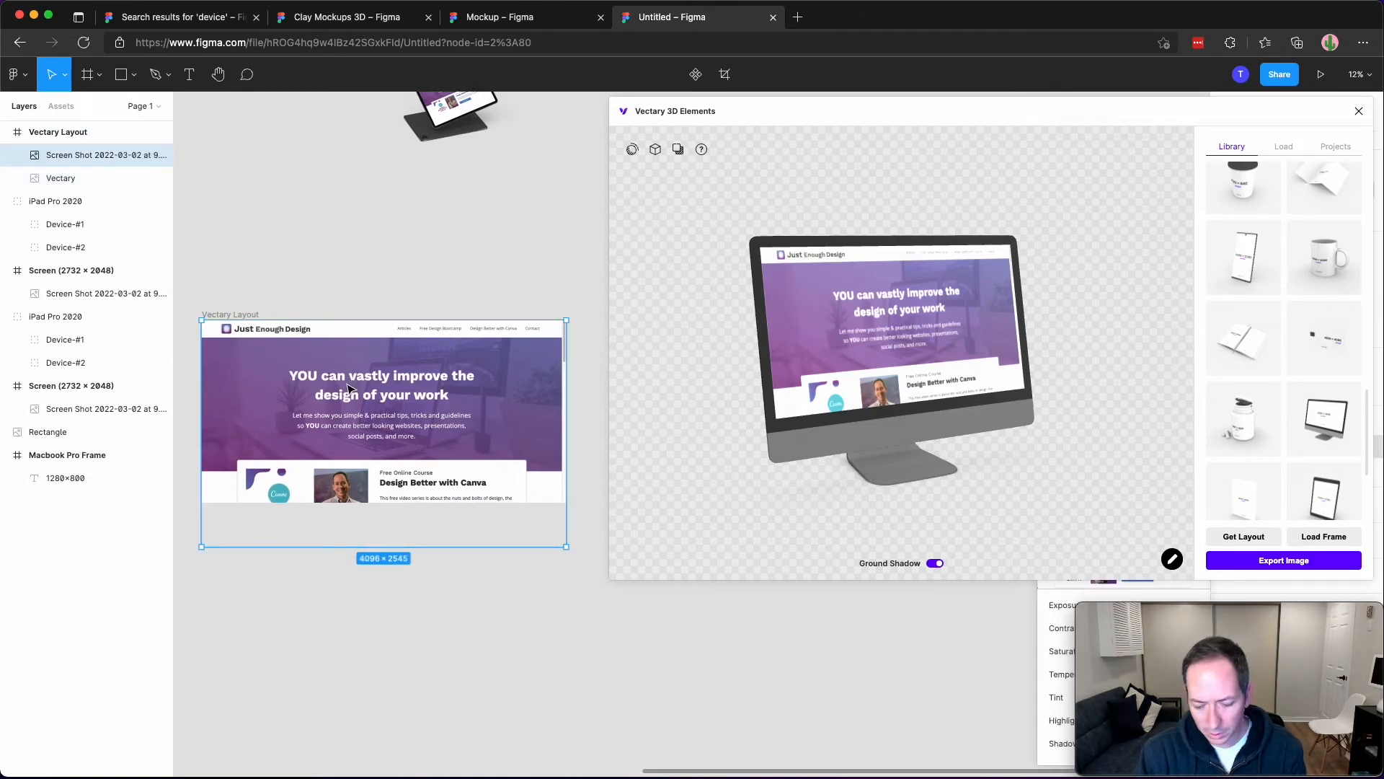
pyautogui.press('Escape')
pyautogui.press('Delete')
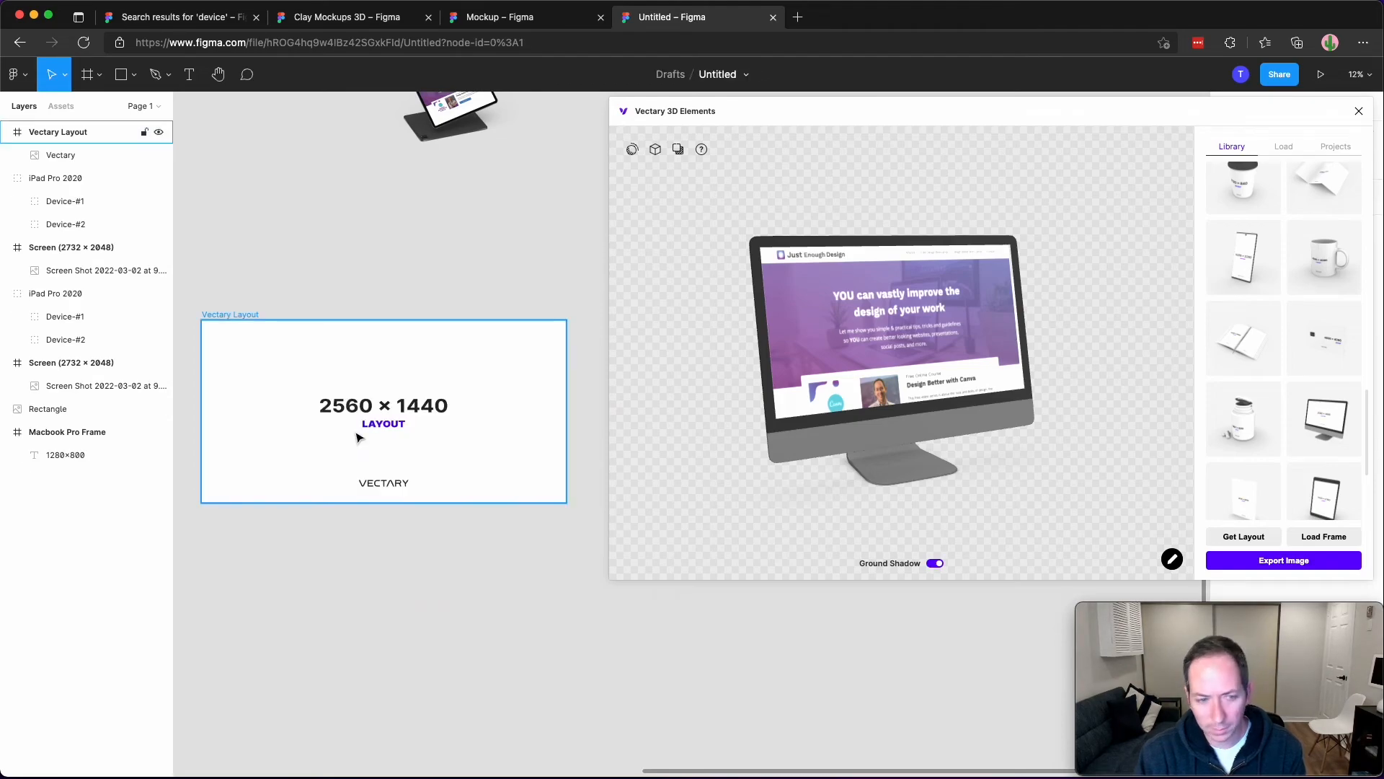
# Switch to the browser window showing the Just Enough Design website, extend it to full height and narrow its developer tools pane.
pyautogui.press('super+grave')
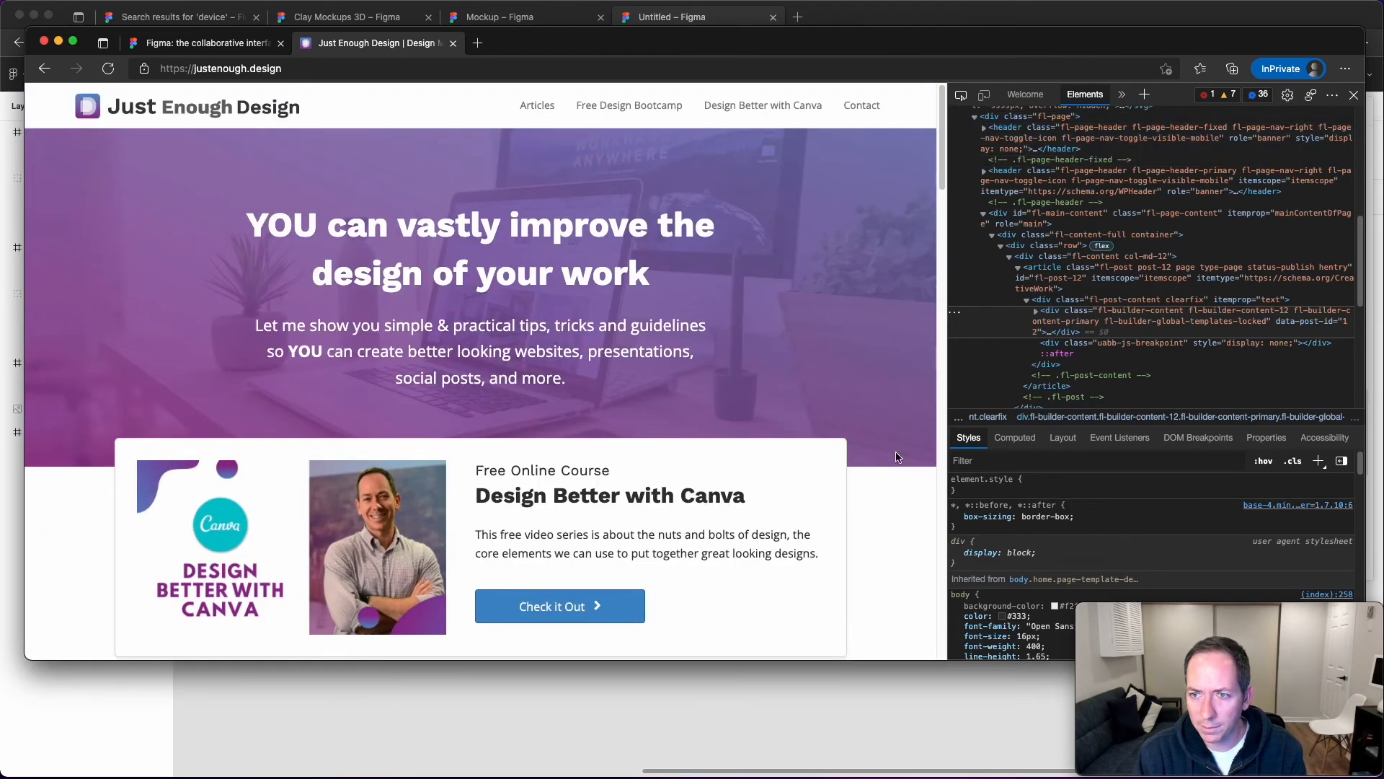
pyautogui.doubleClick(950, 660)
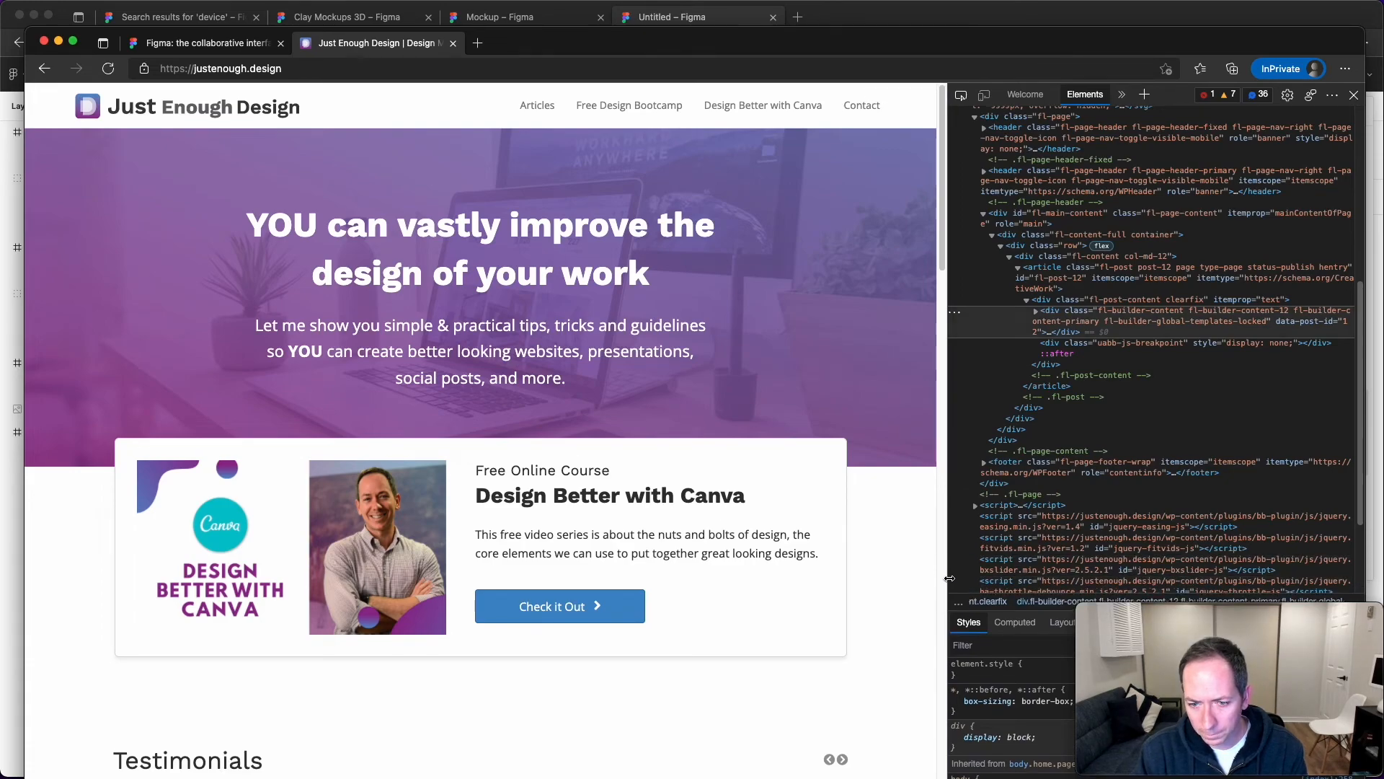
pyautogui.moveTo(953, 582); pyautogui.dragTo(1325, 584)
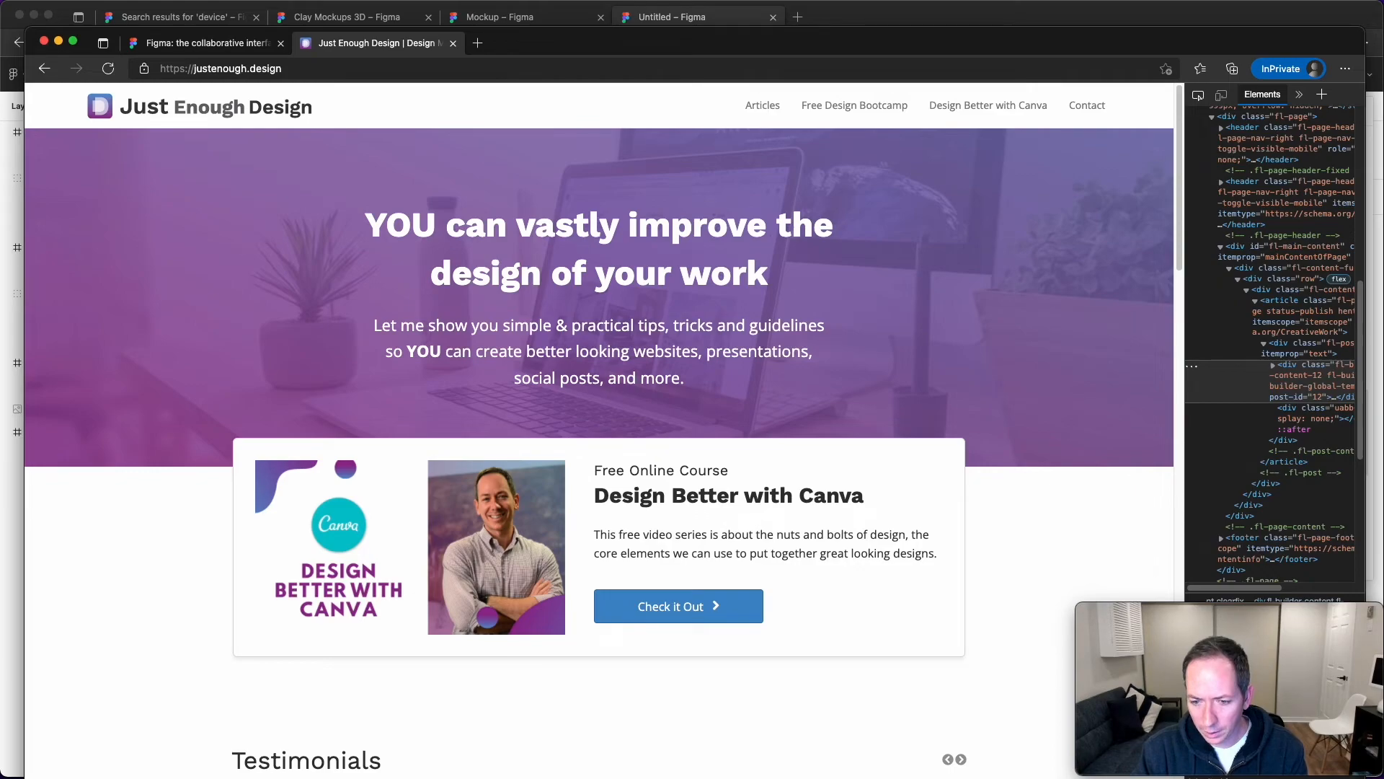
pyautogui.moveTo(1183, 361); pyautogui.dragTo(1310, 360)
# Enlarge and reposition the browser window so the Just Enough Design page fills the whole screen.
pyautogui.moveTo(1383, 778)
pyautogui.mouseDown()
pyautogui.moveTo(1348, 775)
pyautogui.moveTo(1383, 778)
pyautogui.mouseUp()
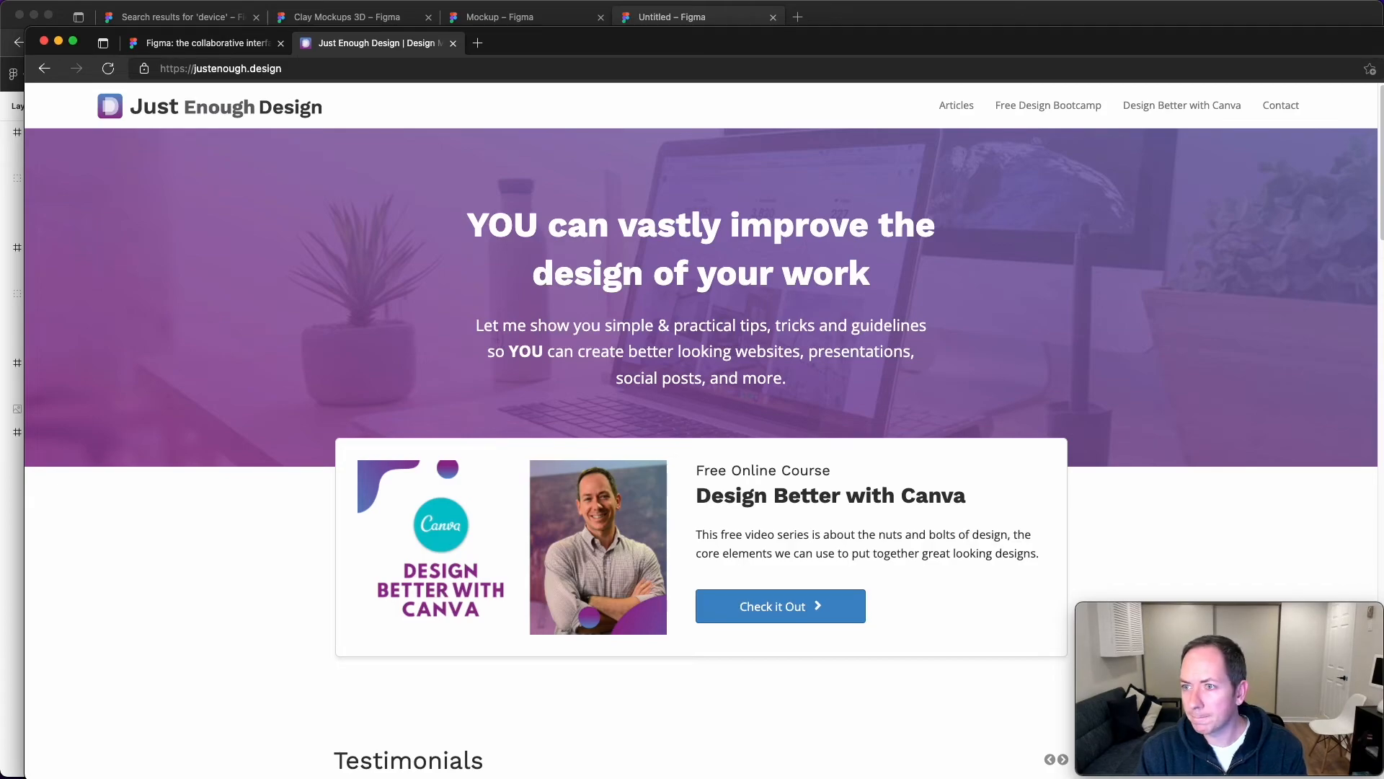
pyautogui.moveTo(1383, 27); pyautogui.dragTo(1378, 25)
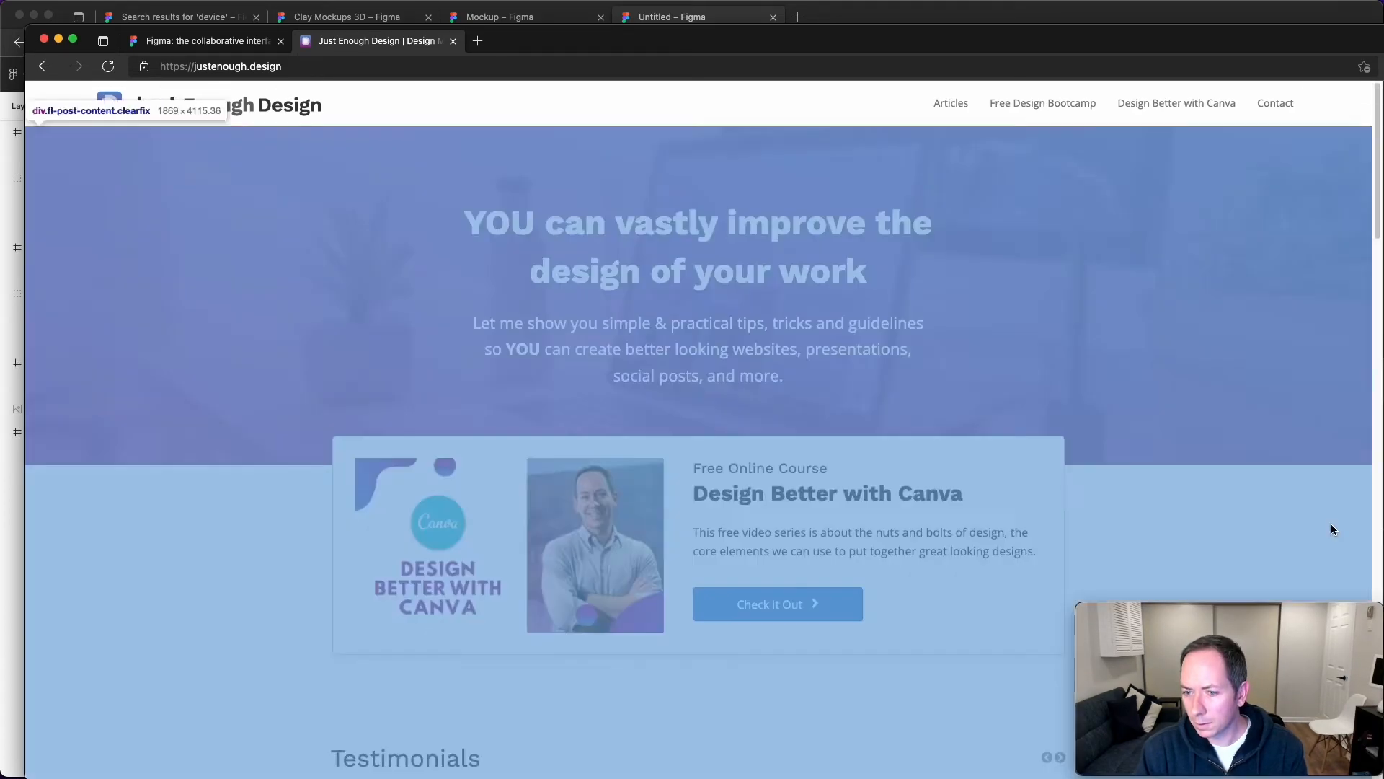
pyautogui.moveTo(1296, 616); pyautogui.dragTo(1383, 778)
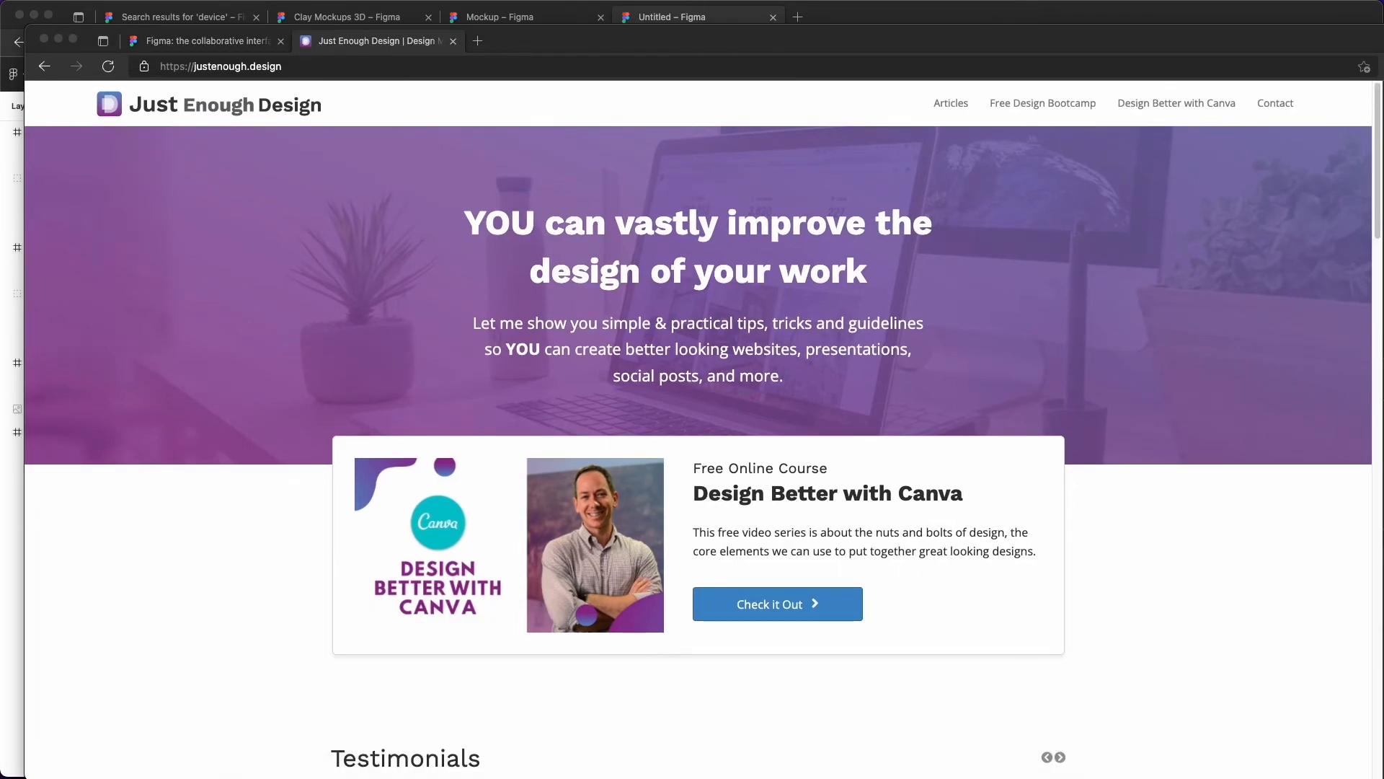
pyautogui.click(587, 49)
pyautogui.moveTo(32, 33); pyautogui.dragTo(3, 4)
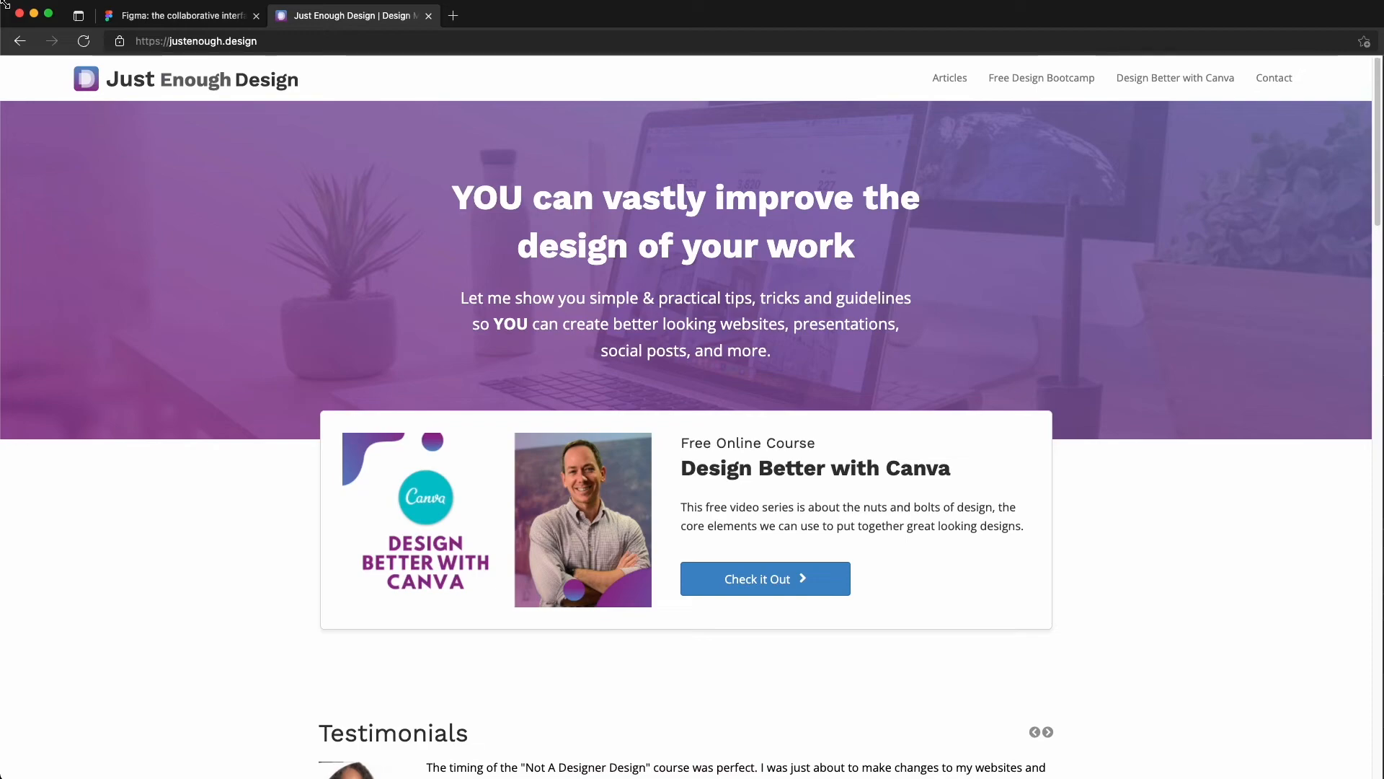
# Capture a screenshot of the Just Enough Design page's full visible area and return to the Untitled Figma file.
pyautogui.press('super+shift+4')
pyautogui.moveTo(2, 57); pyautogui.dragTo(1346, 754)
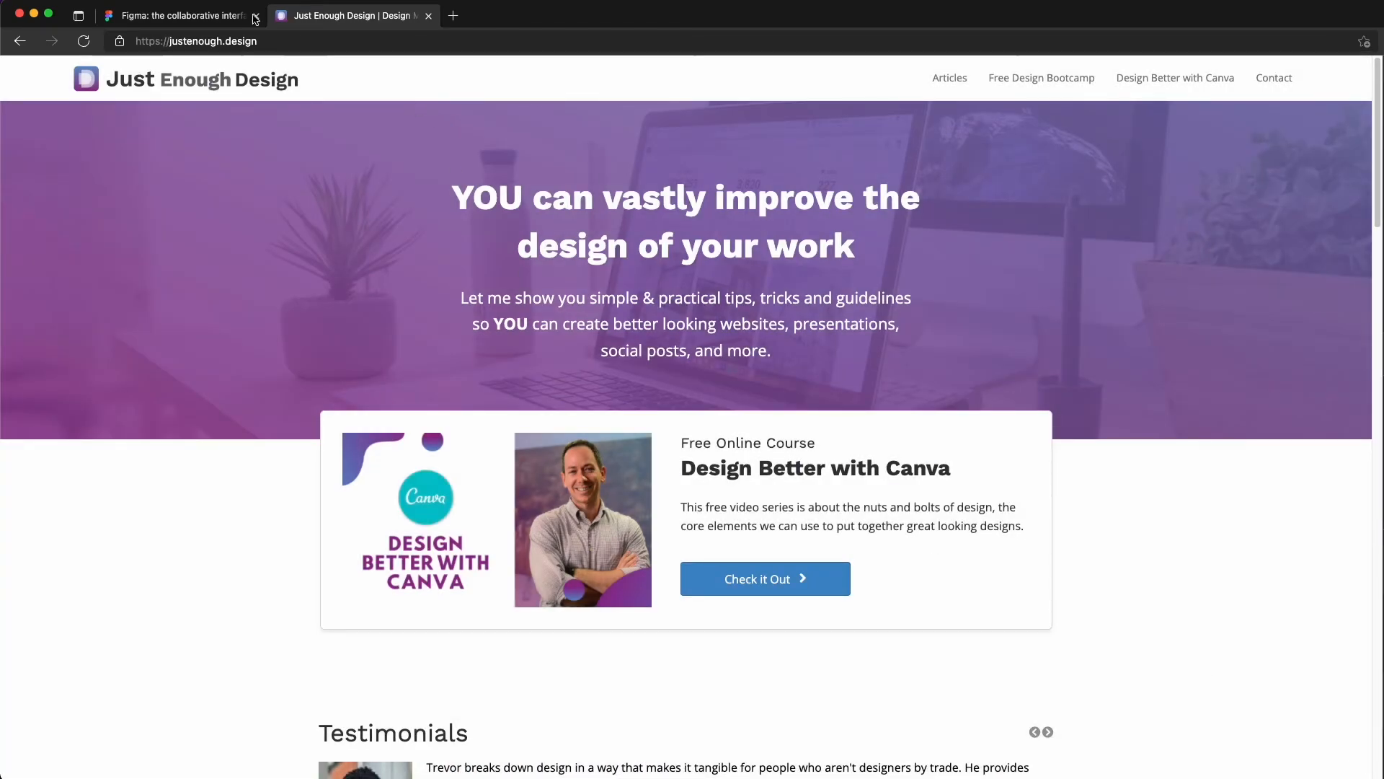
pyautogui.click(206, 15)
pyautogui.click(334, 17)
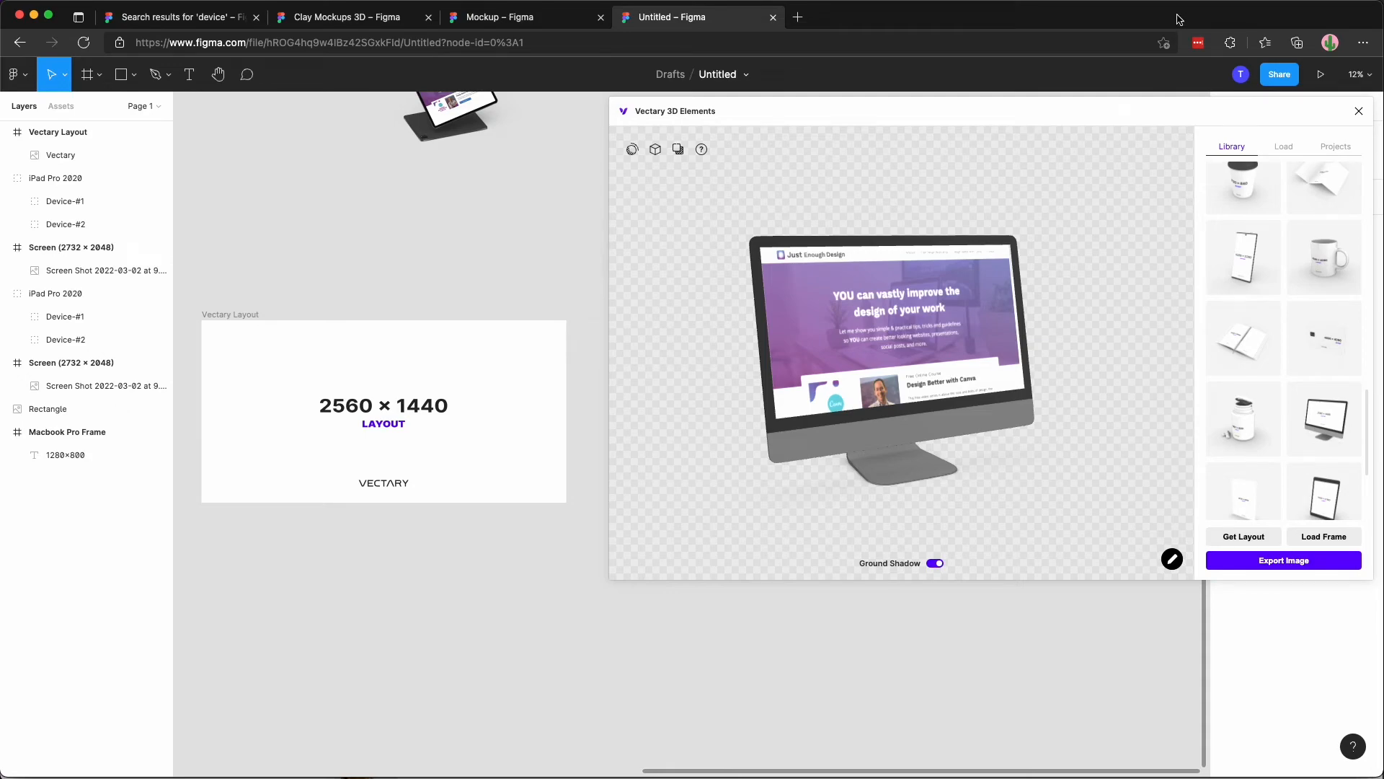
pyautogui.moveTo(1173, 23)
pyautogui.mouseDown()
pyautogui.moveTo(1063, 42)
pyautogui.moveTo(1231, 20)
pyautogui.moveTo(1169, 20)
pyautogui.mouseUp()
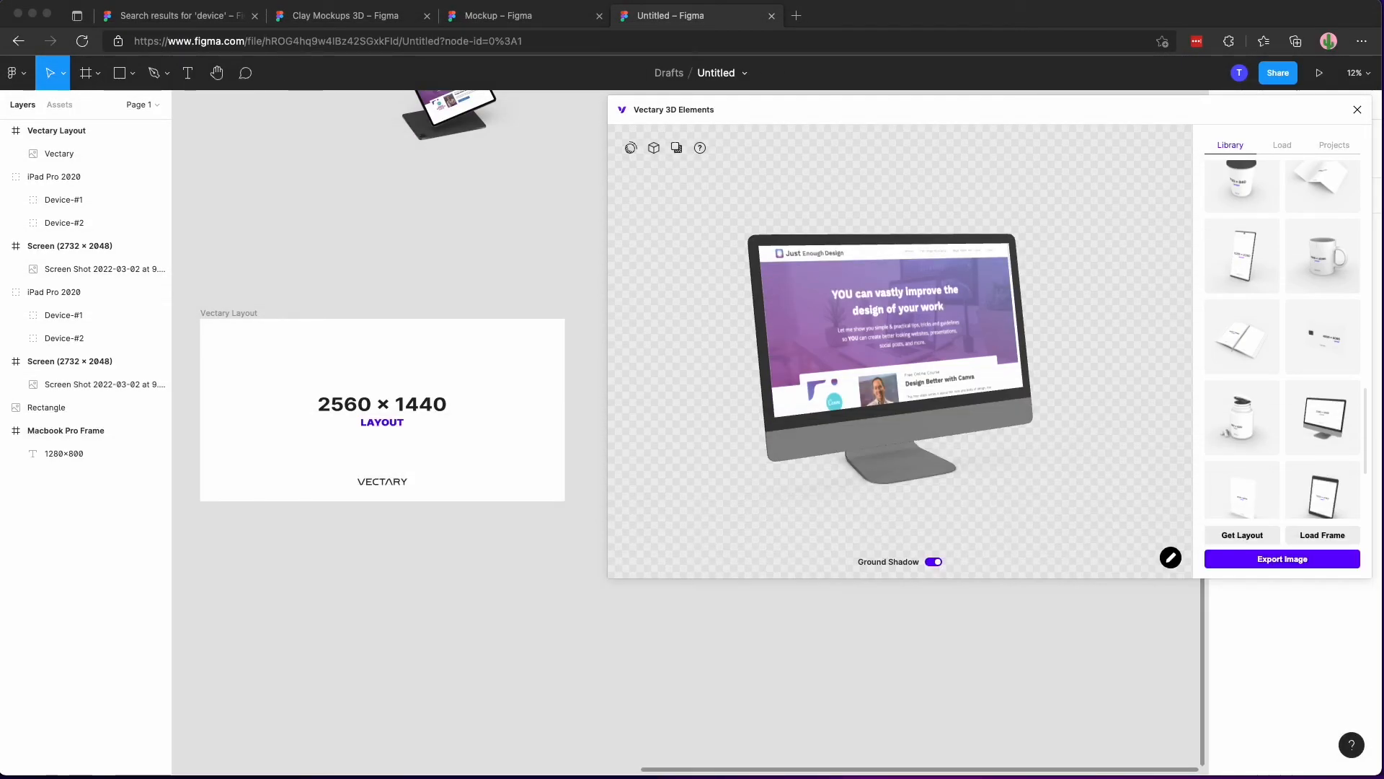
# Place the new website screenshot in the Vectary Layout frame and scale it to span the frame's full width.
pyautogui.moveTo(850, 776); pyautogui.dragTo(251, 375)
pyautogui.click(349, 606)
pyautogui.moveTo(369, 409); pyautogui.dragTo(518, 512)
pyautogui.scroll(5, 512, 505)
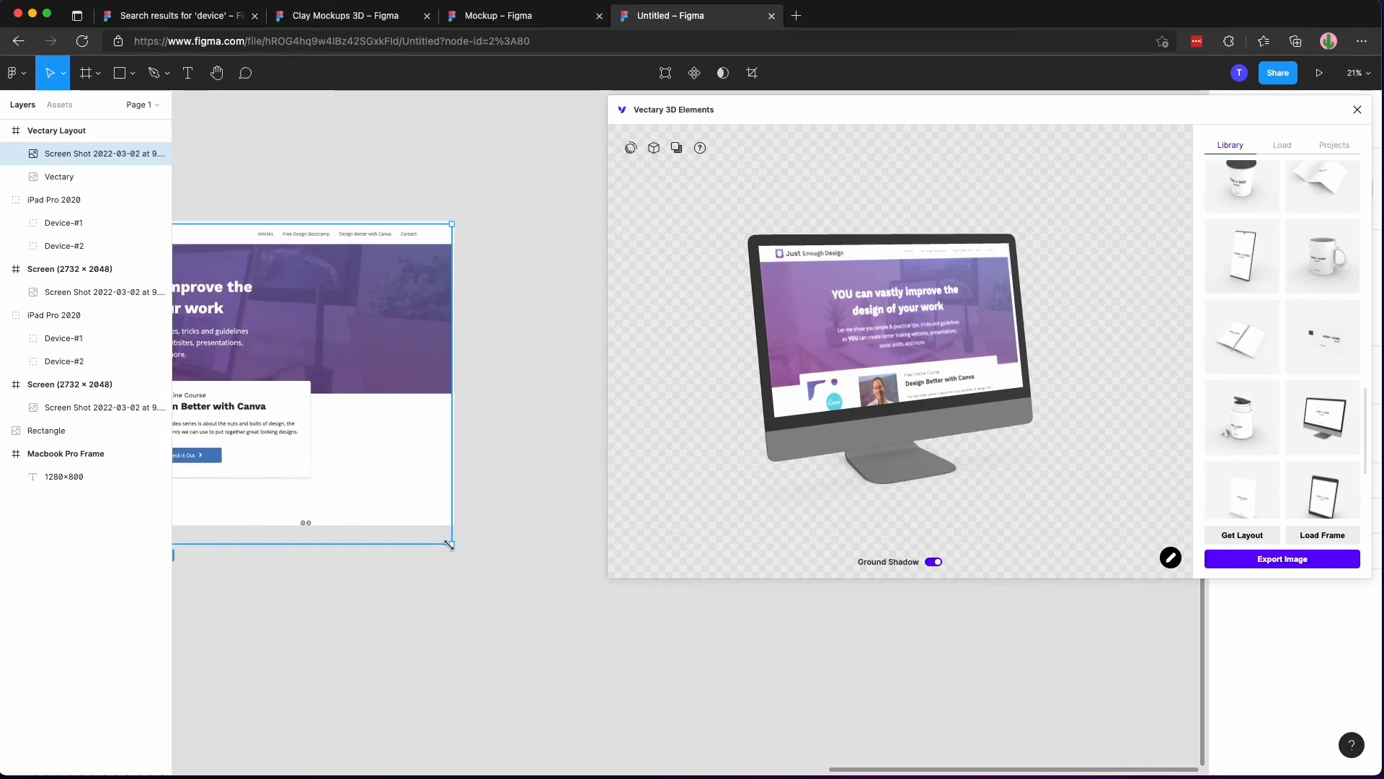
pyautogui.click(460, 607)
pyautogui.scroll(-4, 426, 592)
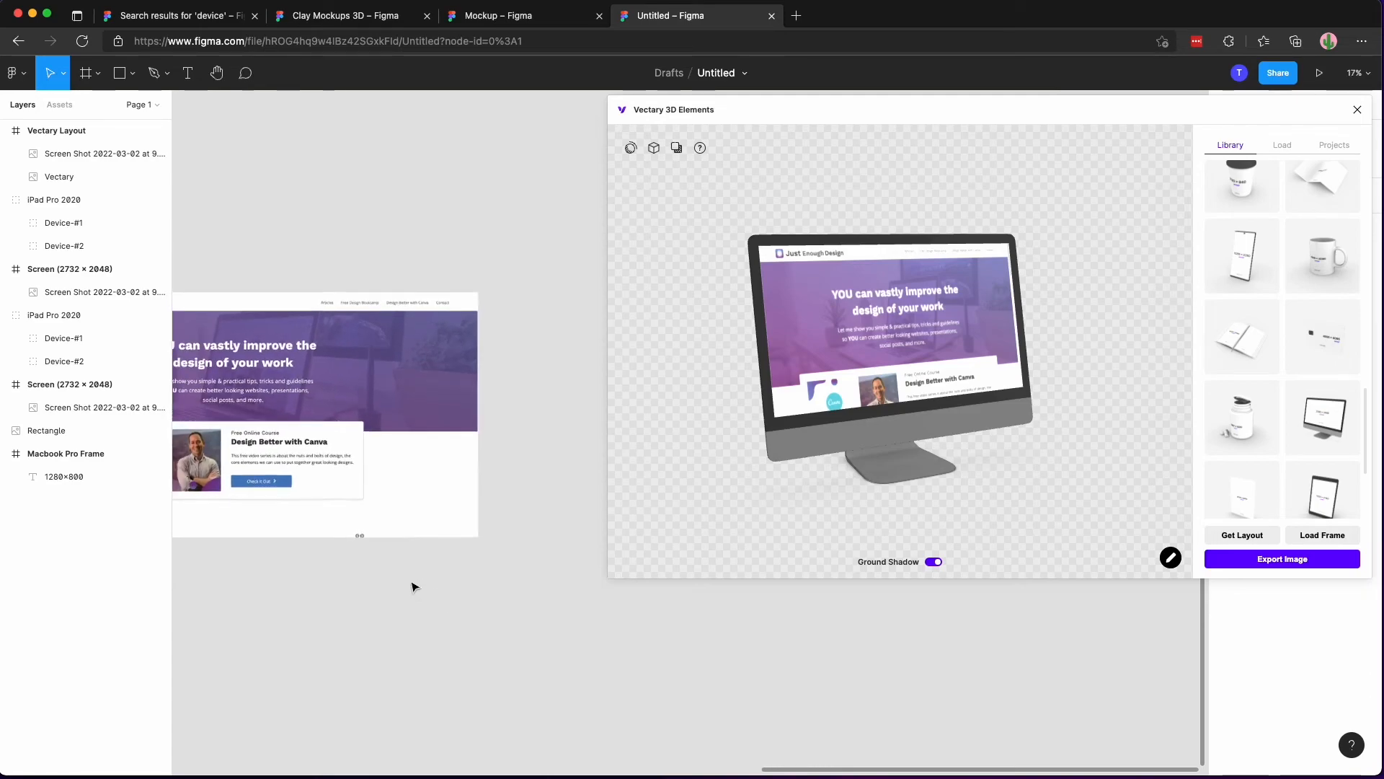
# Rotate the desktop monitor model to the opposite angle and load the Vectary Layout frame onto its screen.
pyautogui.moveTo(876, 400); pyautogui.dragTo(819, 399)
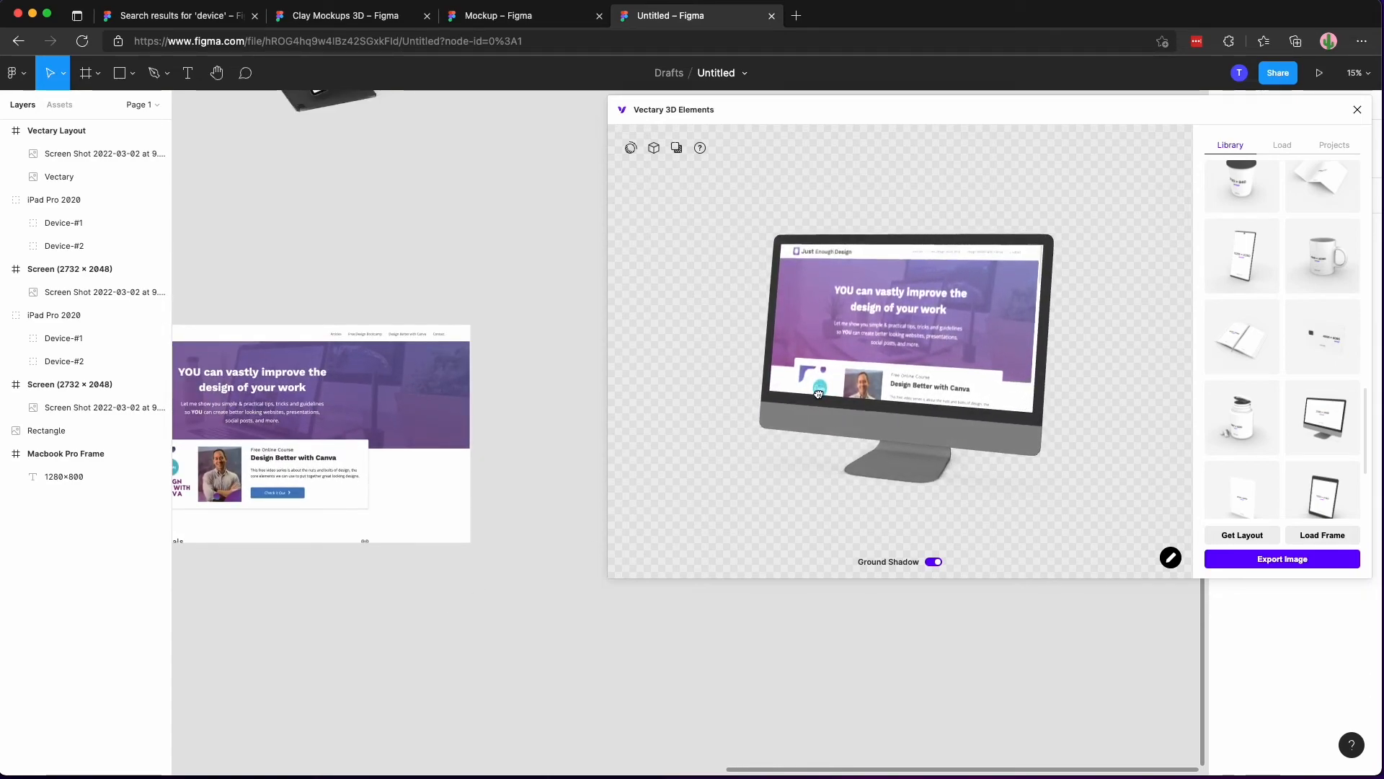
pyautogui.hscroll(-5, 382, 301)
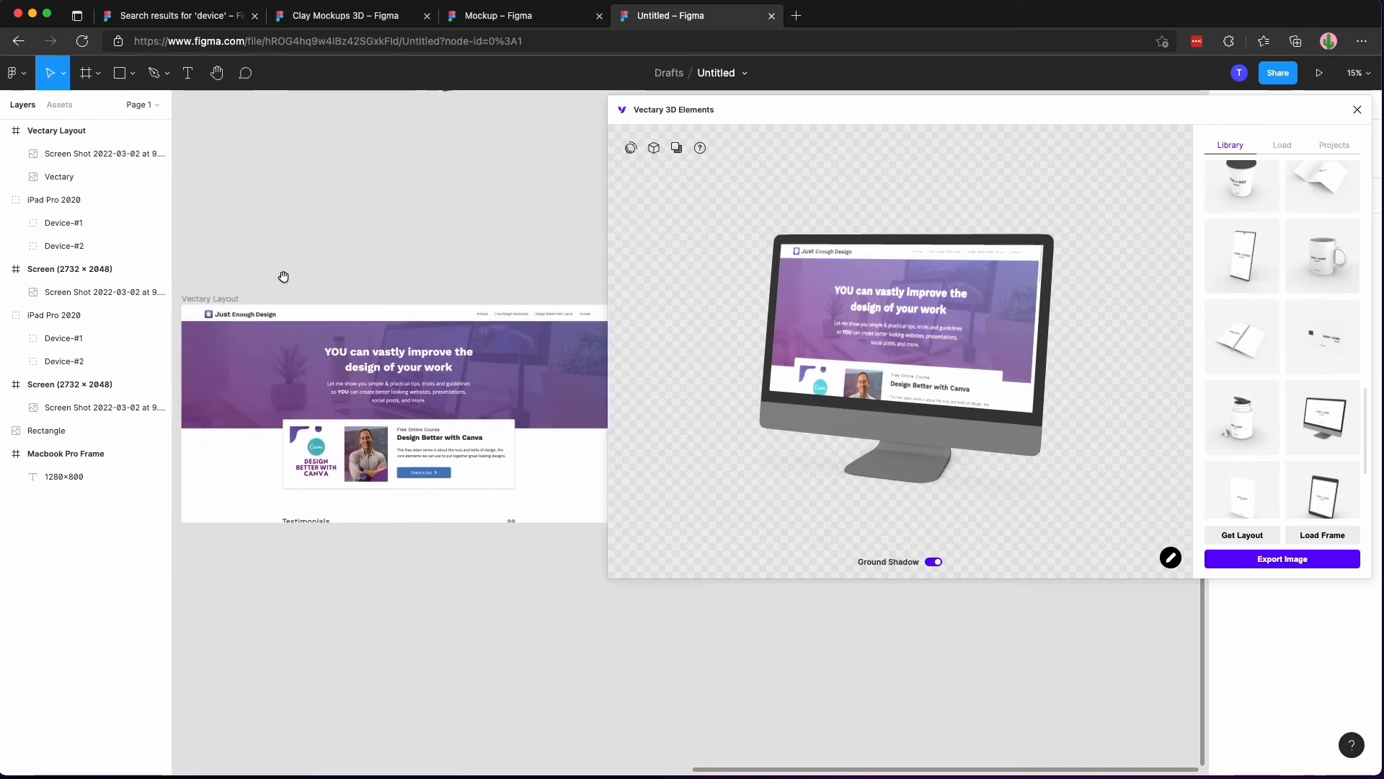
pyautogui.click(205, 298)
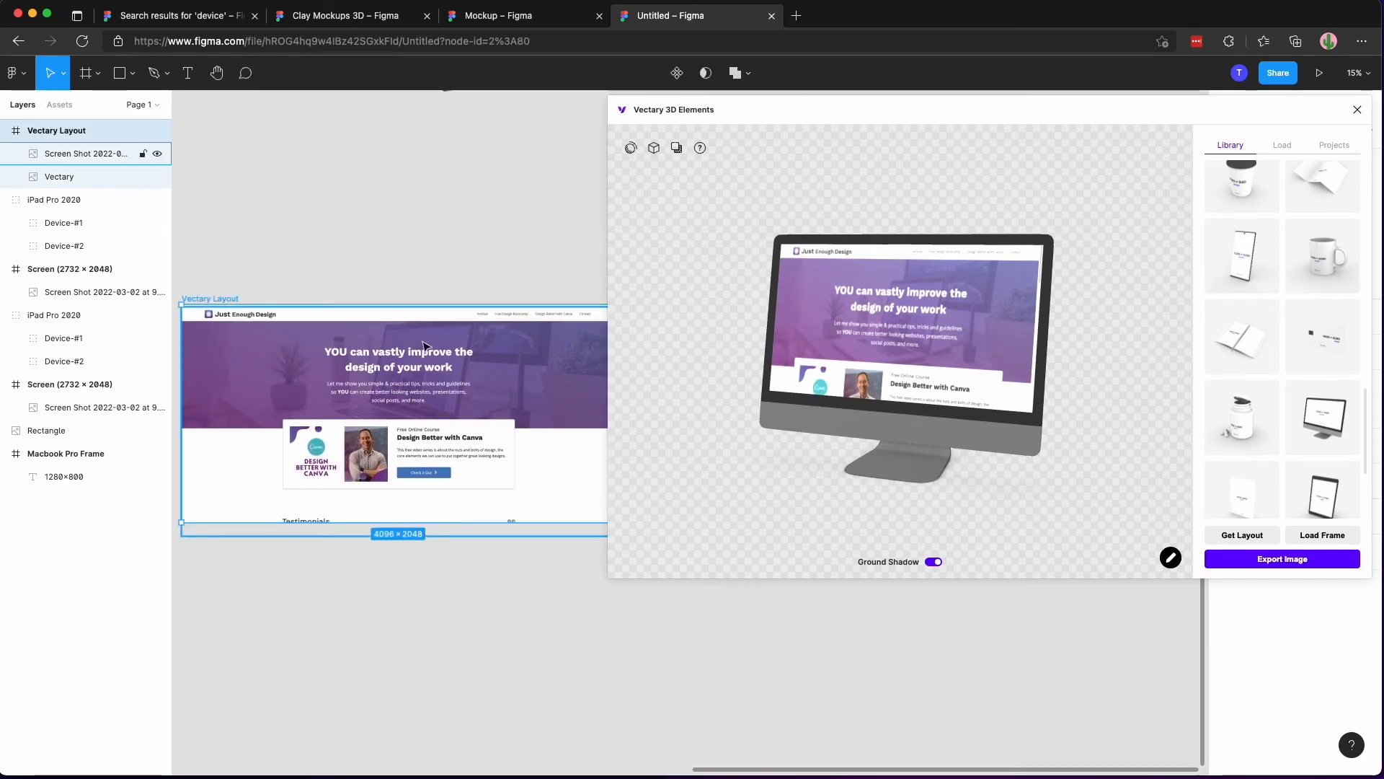
pyautogui.click(1318, 537)
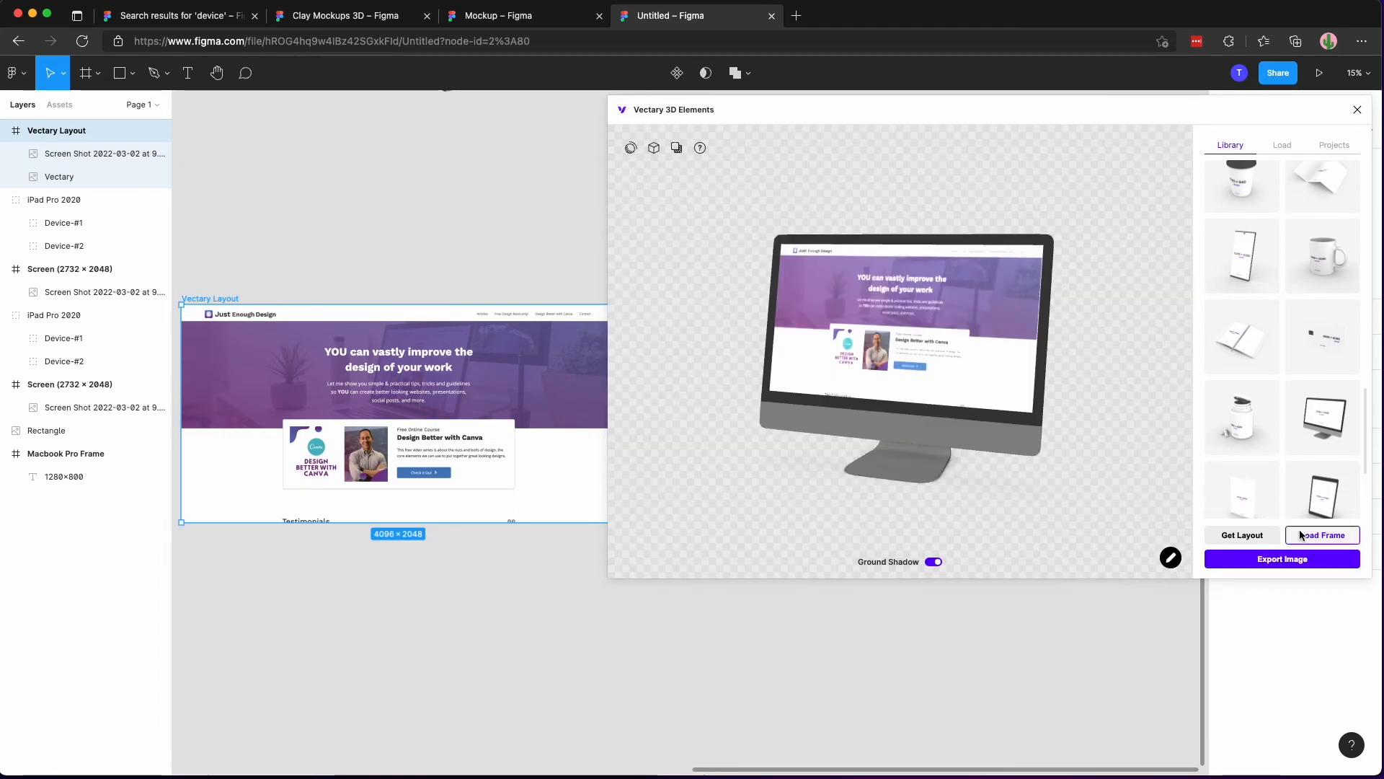
# Export the monitor mockup as an image onto the canvas and move it beside the Vectary Layout frame.
pyautogui.click(1284, 560)
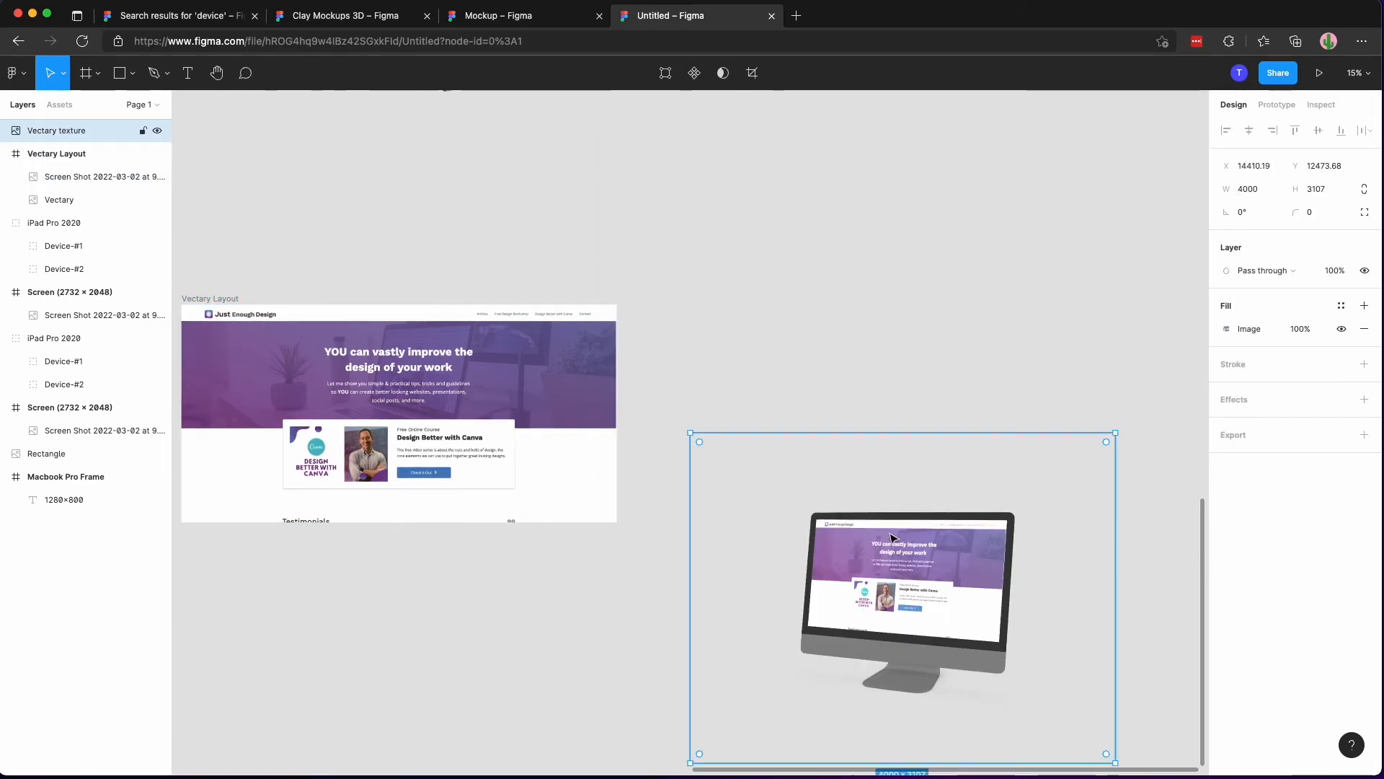
pyautogui.click(646, 629)
pyautogui.scroll(5, 872, 519)
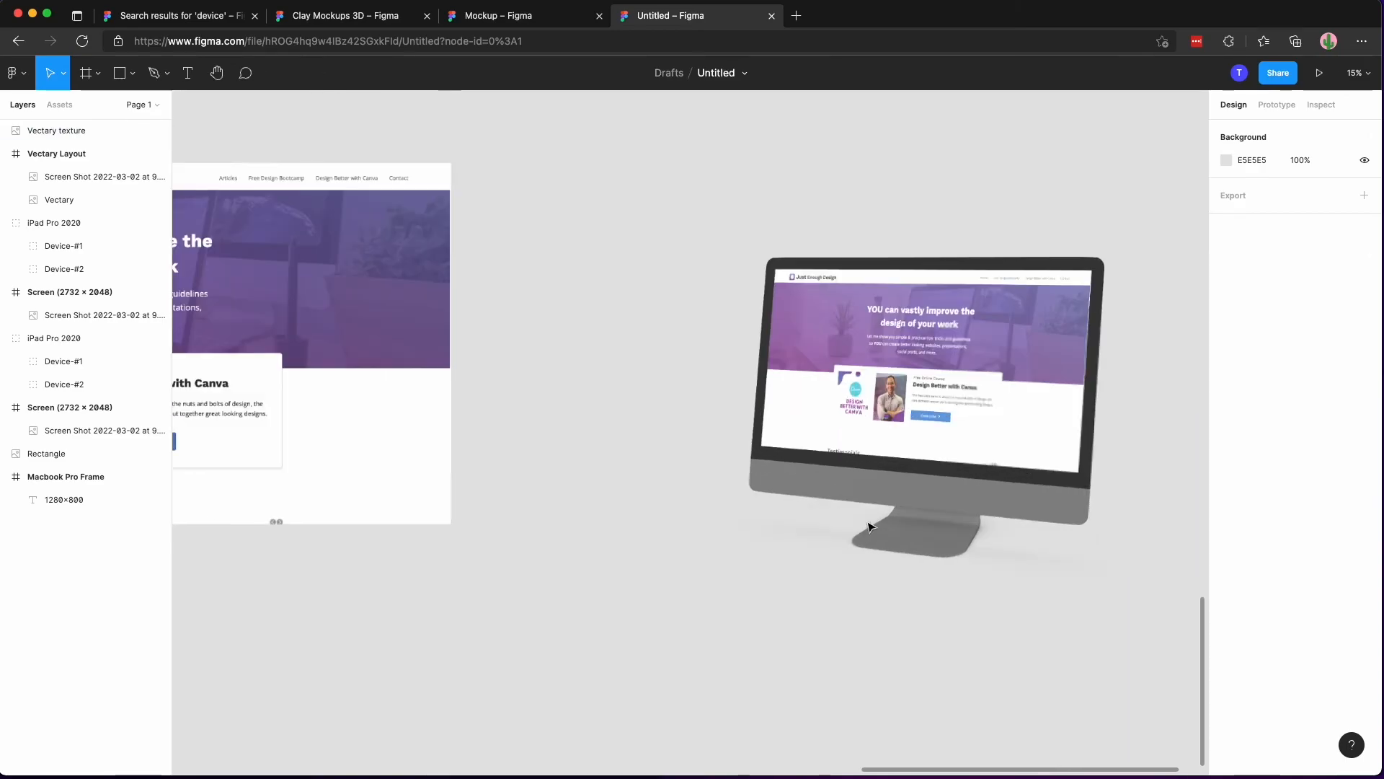
pyautogui.moveTo(989, 495); pyautogui.dragTo(895, 459)
pyautogui.click(368, 590)
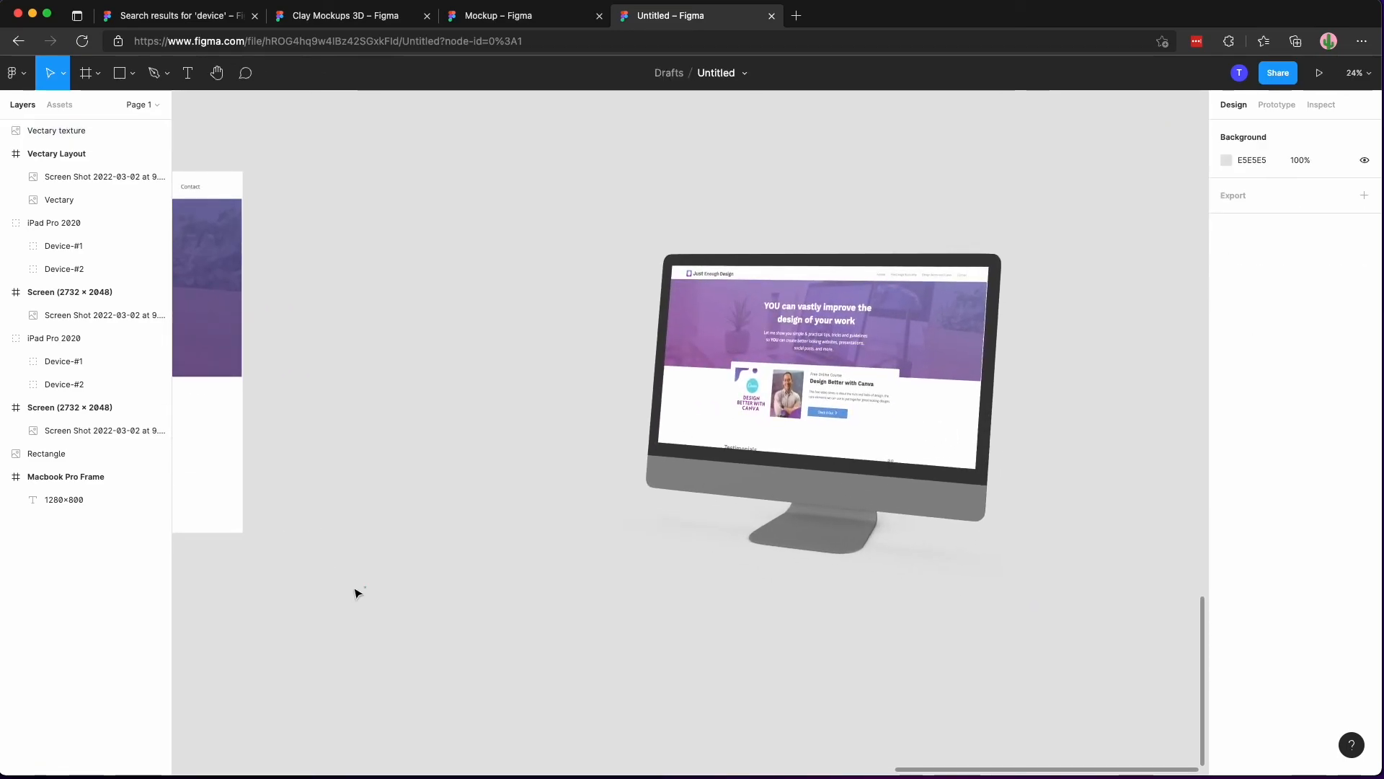
pyautogui.hscroll(3, 257, 605)
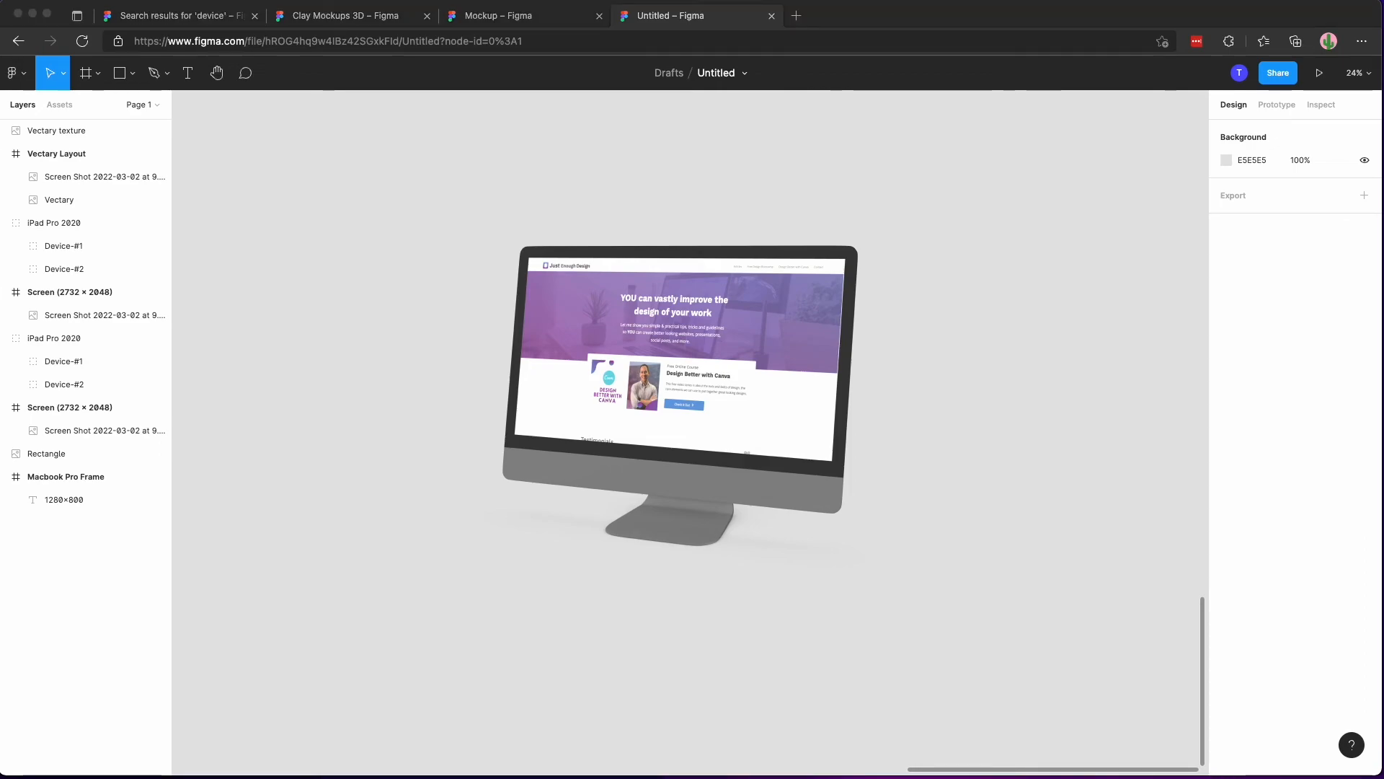
pyautogui.moveTo(1124, 550); pyautogui.dragTo(1306, 615)
pyautogui.click(1106, 495)
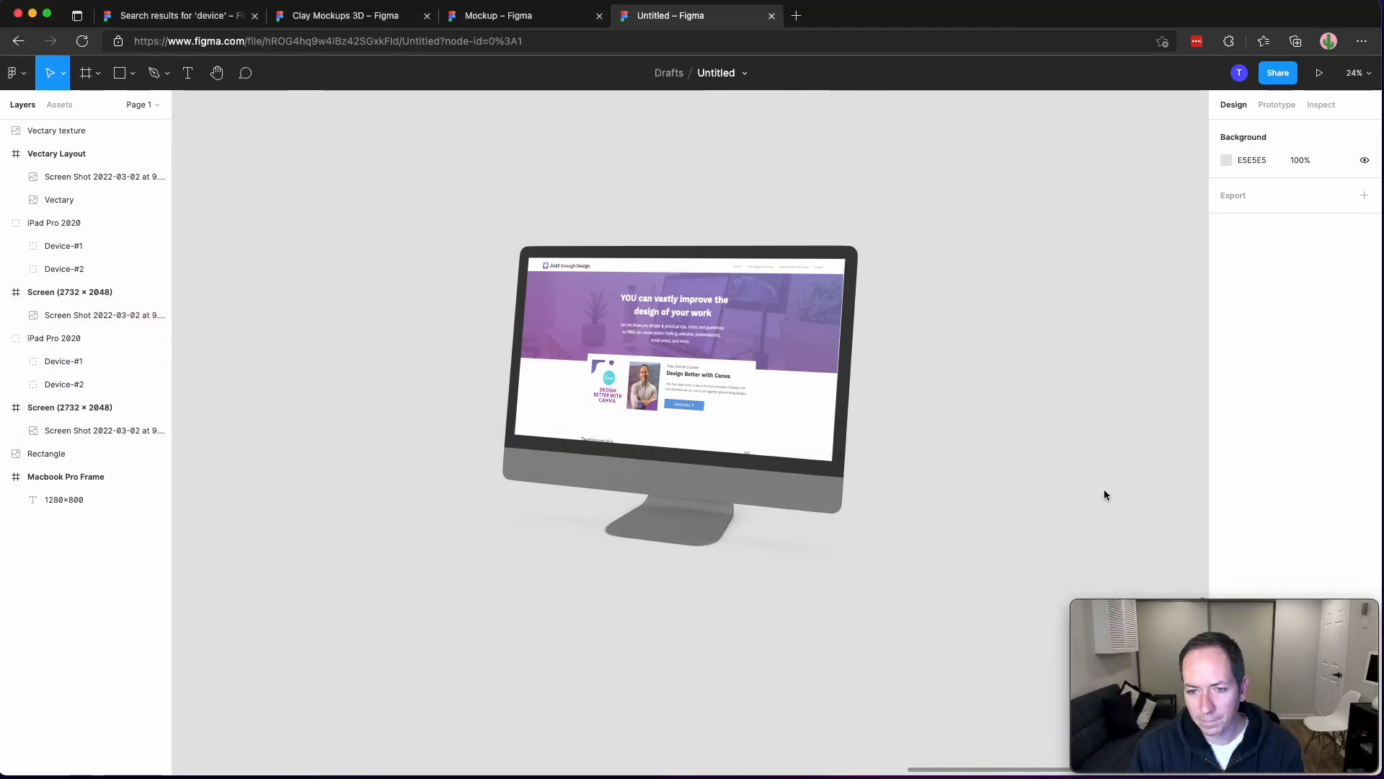
# Add an export setting to the monitor mockup image and export it as a 1x PNG.
pyautogui.moveTo(1093, 343); pyautogui.dragTo(932, 308)
pyautogui.click(581, 317)
pyautogui.click(942, 306)
pyautogui.moveTo(525, 358); pyautogui.dragTo(636, 341)
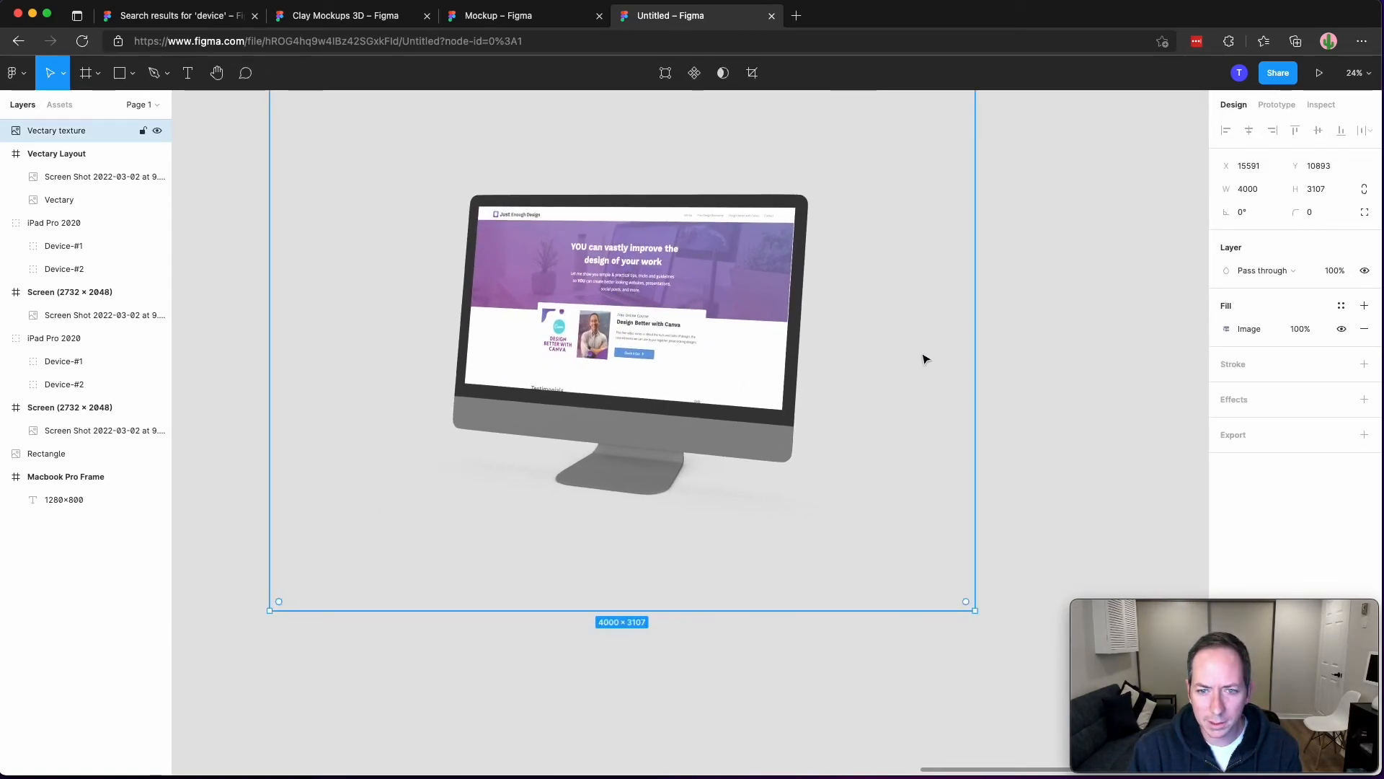
pyautogui.click(1363, 435)
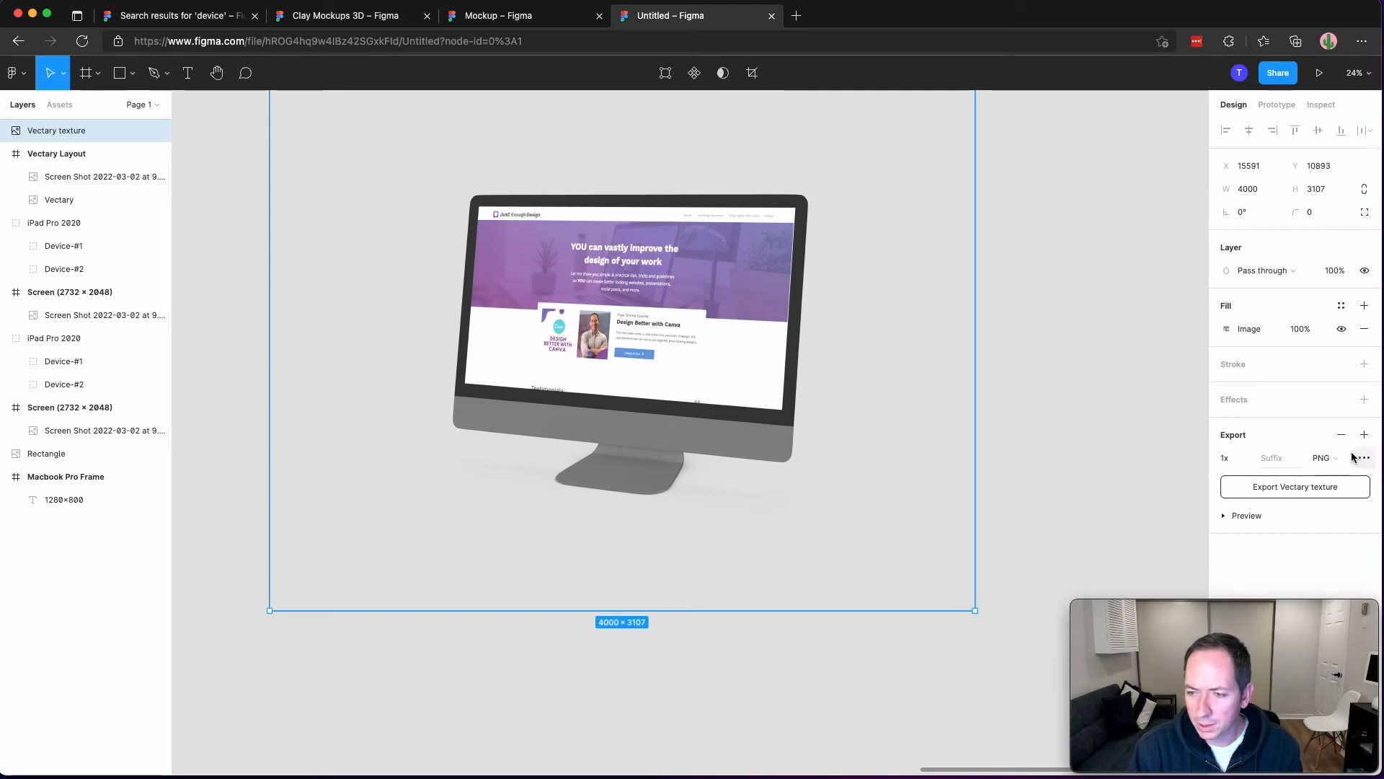
pyautogui.click(1309, 488)
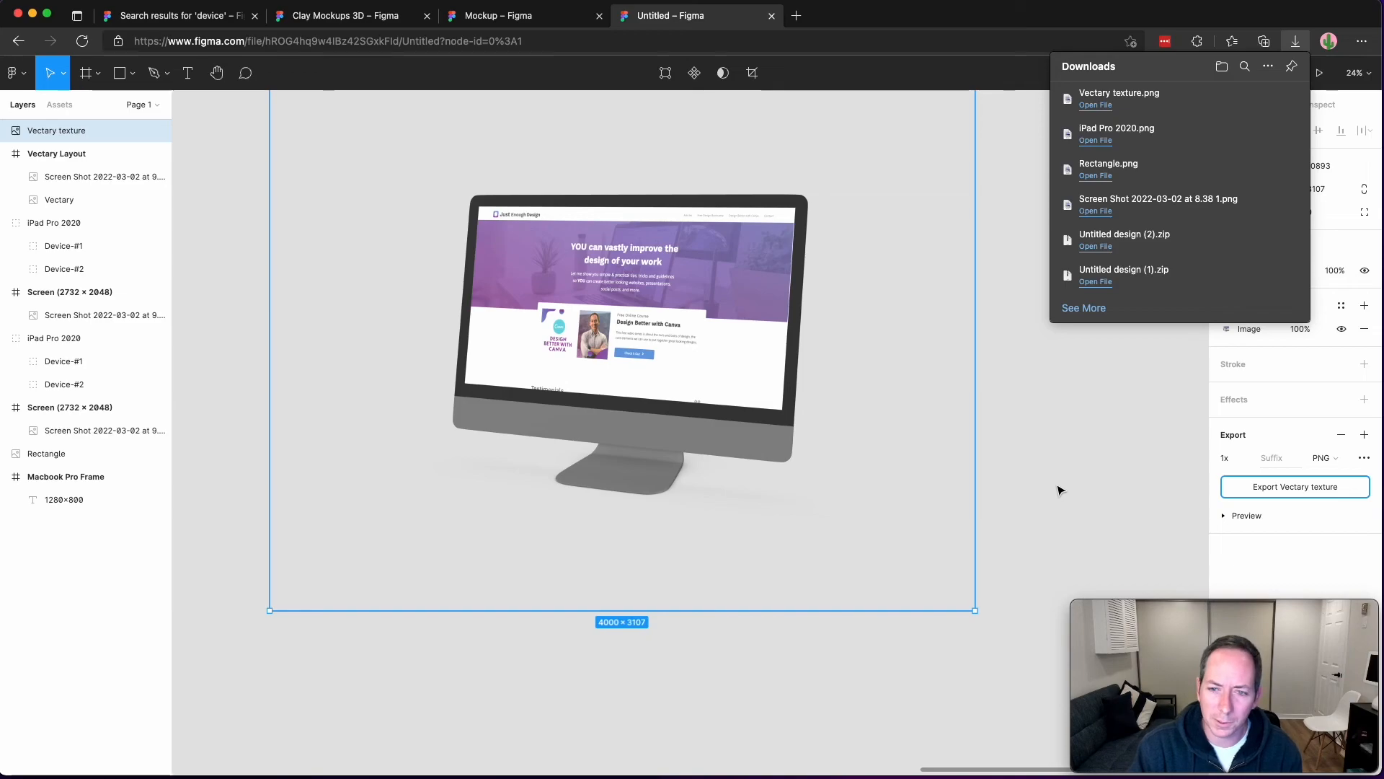
pyautogui.click(1062, 478)
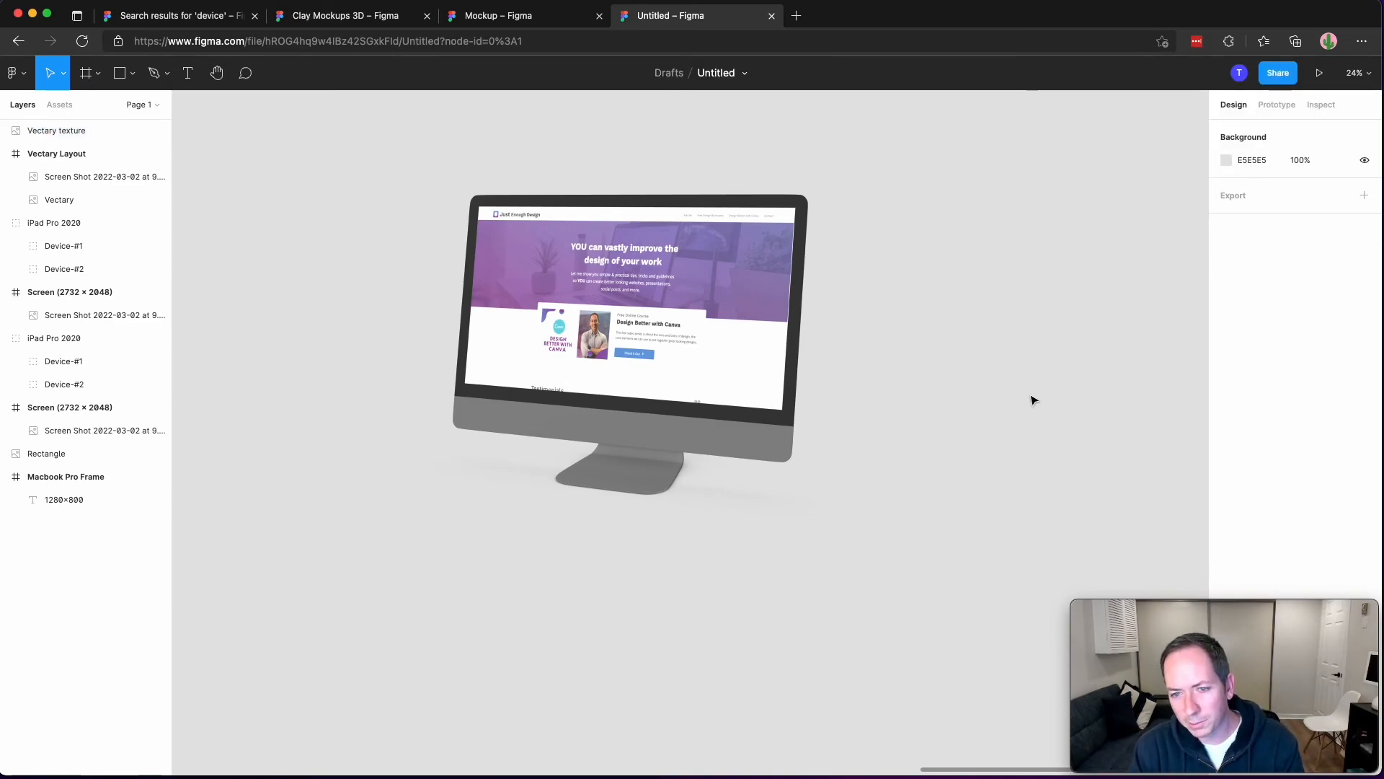
# Review the website frames and the laptop, tablet and monitor mockups laid out across the canvas.
pyautogui.scroll(-5, 940, 396)
pyautogui.moveTo(544, 503)
pyautogui.mouseDown()
pyautogui.moveTo(590, 577)
pyautogui.moveTo(559, 495)
pyautogui.mouseUp()
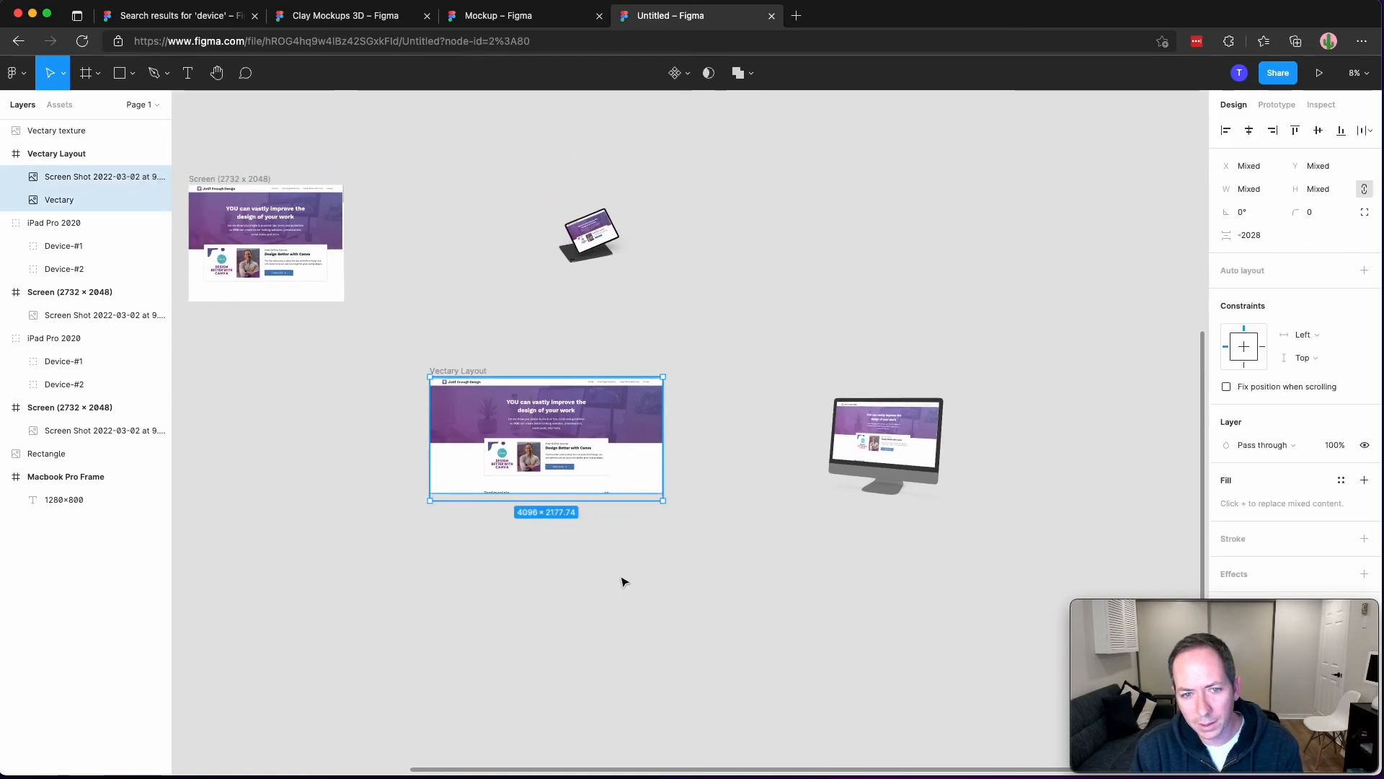
pyautogui.click(614, 586)
pyautogui.scroll(5, 562, 597)
pyautogui.hscroll(-5, 562, 597)
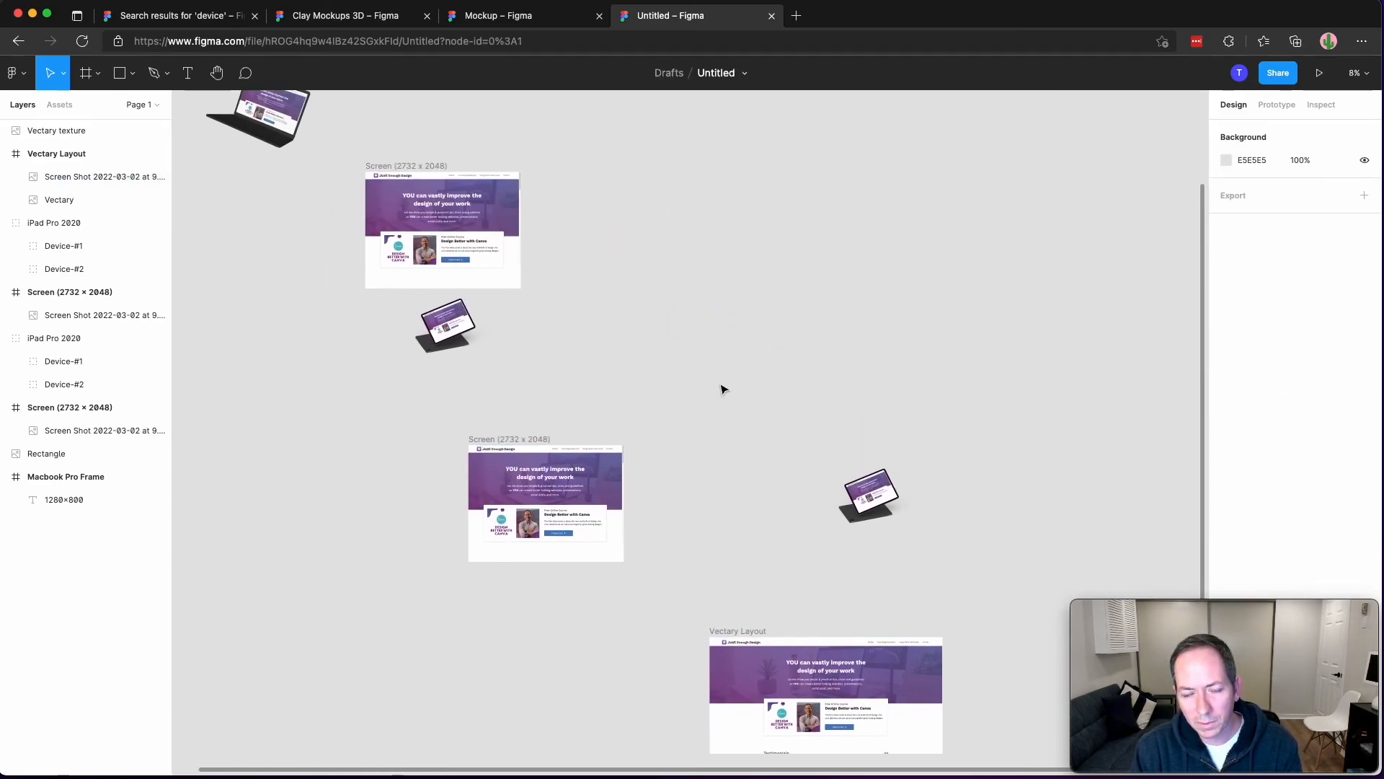
pyautogui.scroll(2, 724, 396)
pyautogui.hscroll(-1, 728, 418)
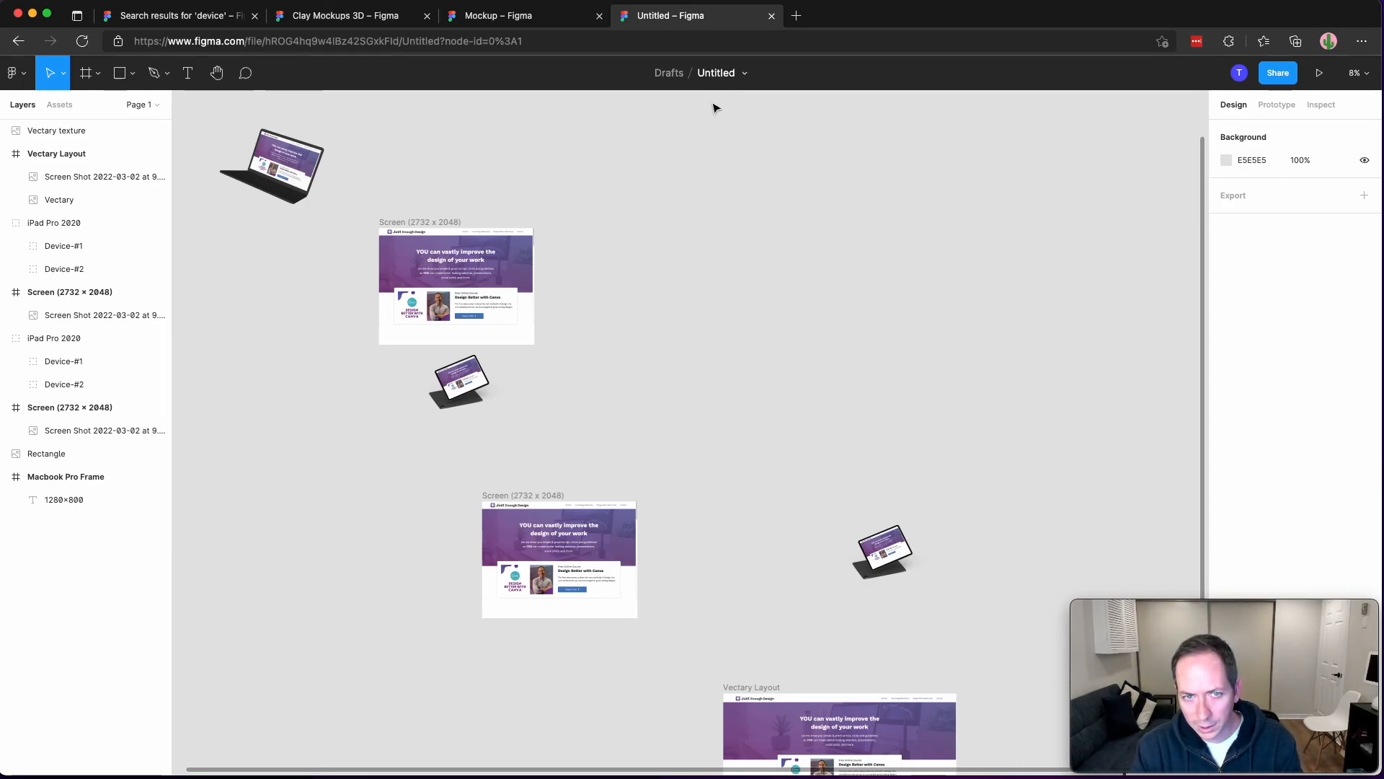
# Switch from the Community plugin search results to the account's recently viewed files.
pyautogui.click(104, 15)
pyautogui.click(11, 77)
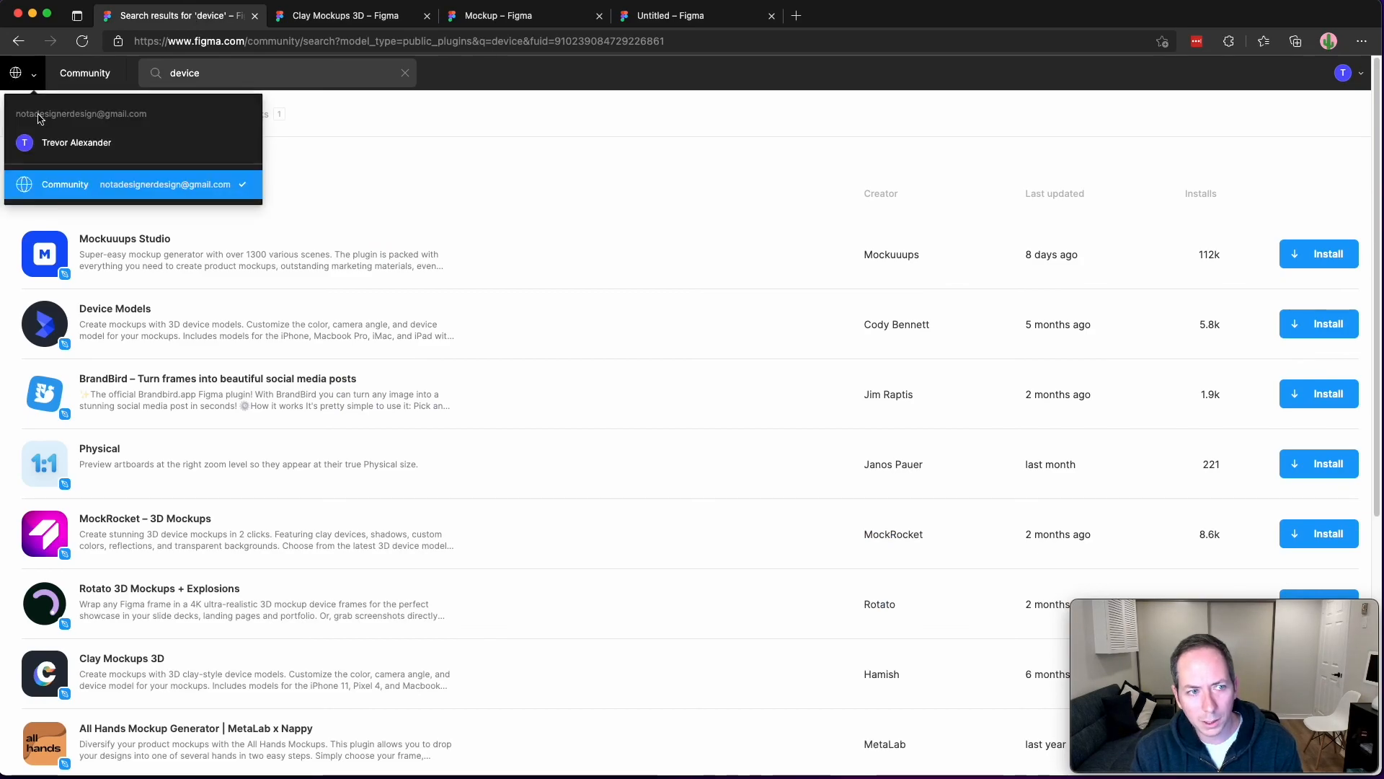
pyautogui.click(76, 148)
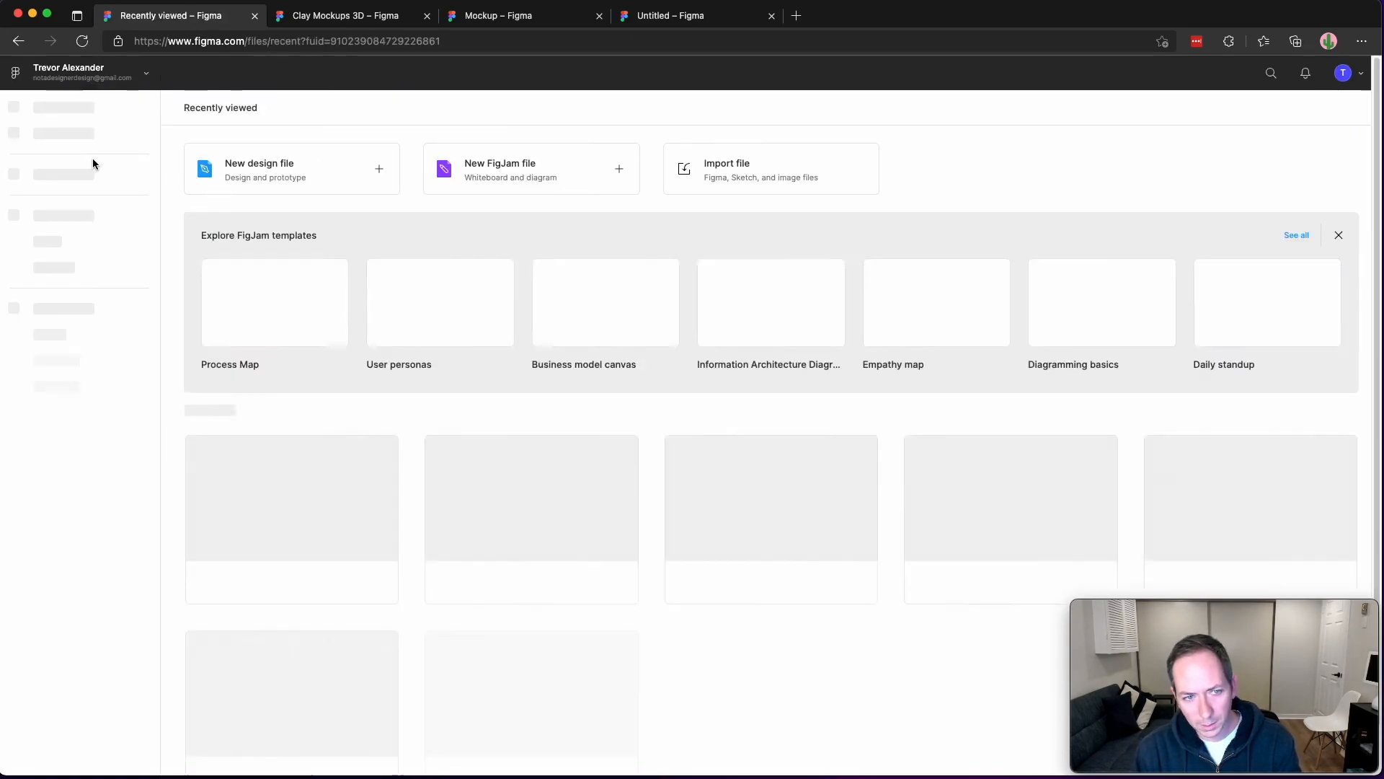
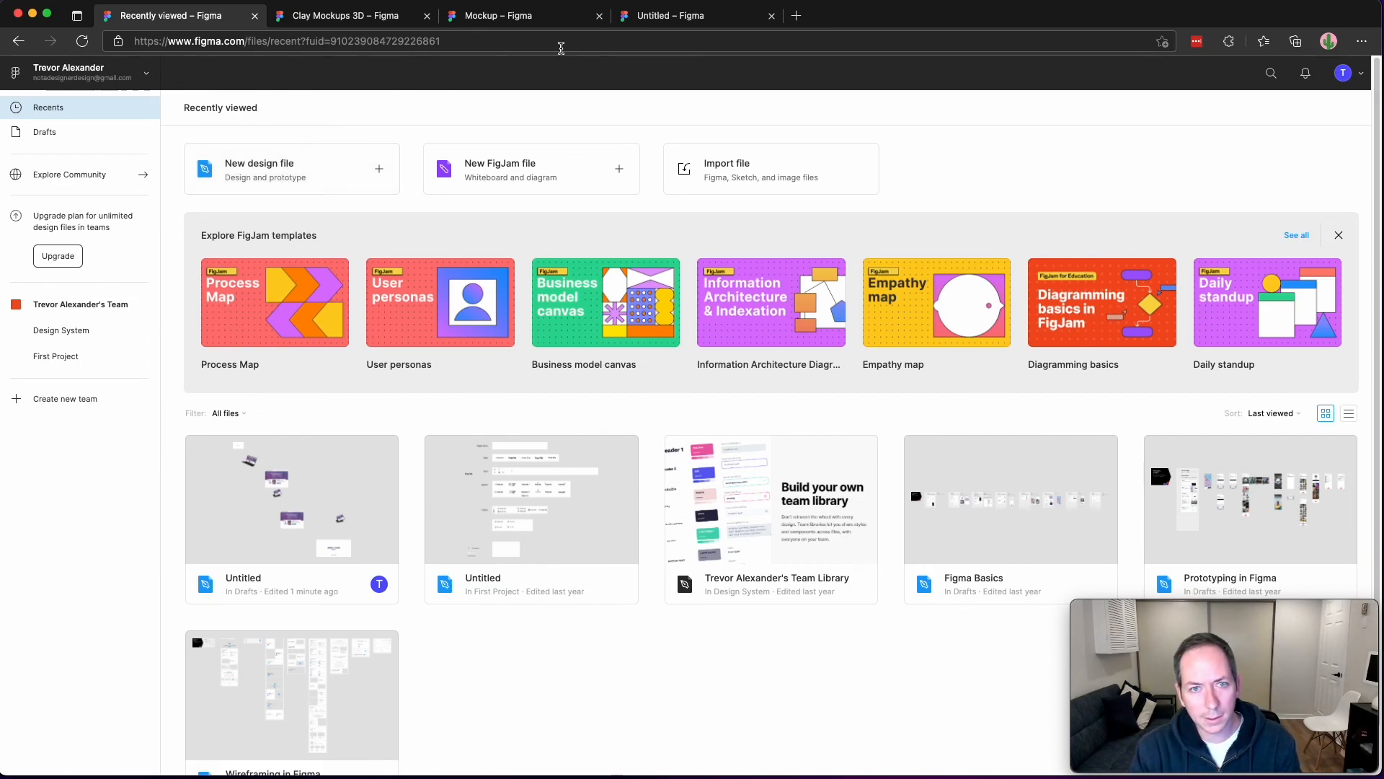
# Return to the Untitled design file, run the Clay Mockups 3D plugin and move its window clear of the existing frames.
pyautogui.click(698, 17)
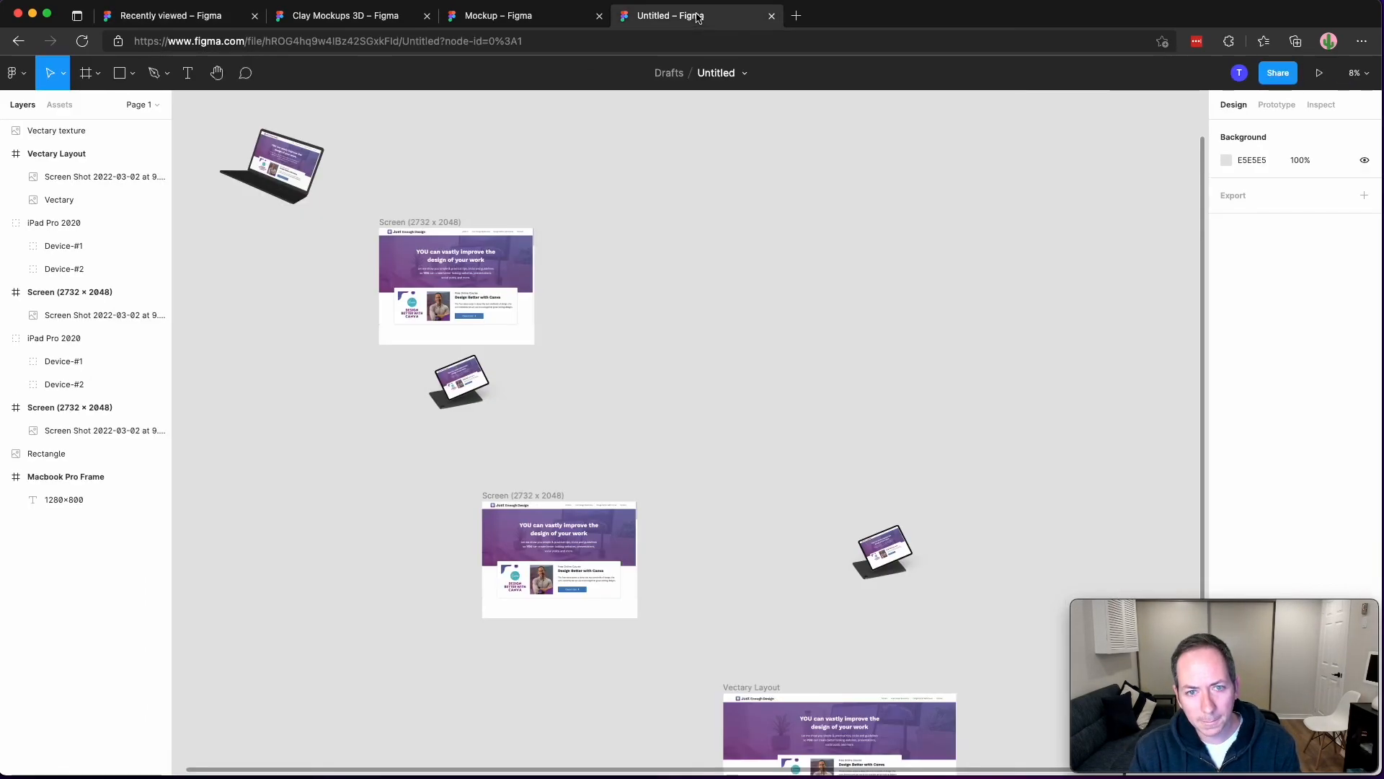
pyautogui.rightClick(679, 287)
pyautogui.moveTo(759, 399)
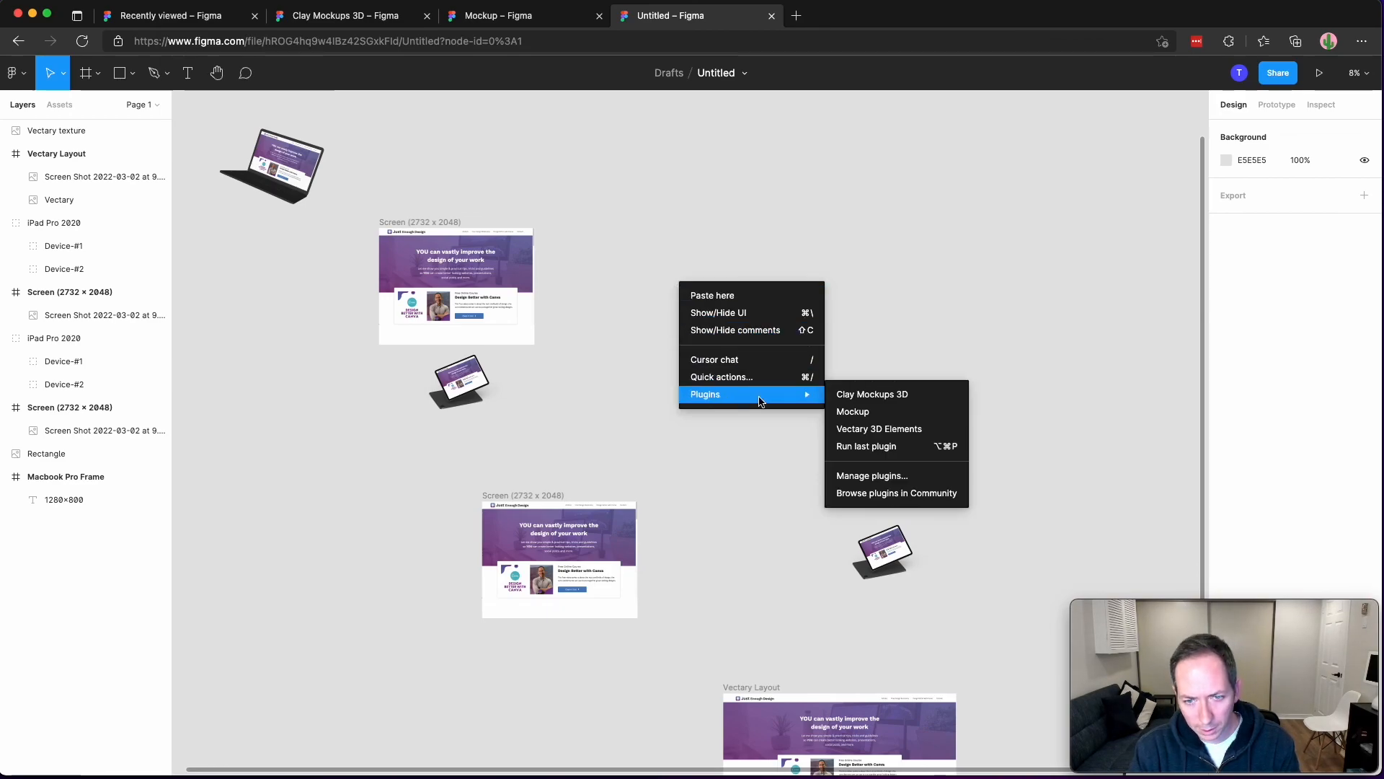
pyautogui.click(872, 394)
pyautogui.moveTo(732, 155); pyautogui.dragTo(969, 128)
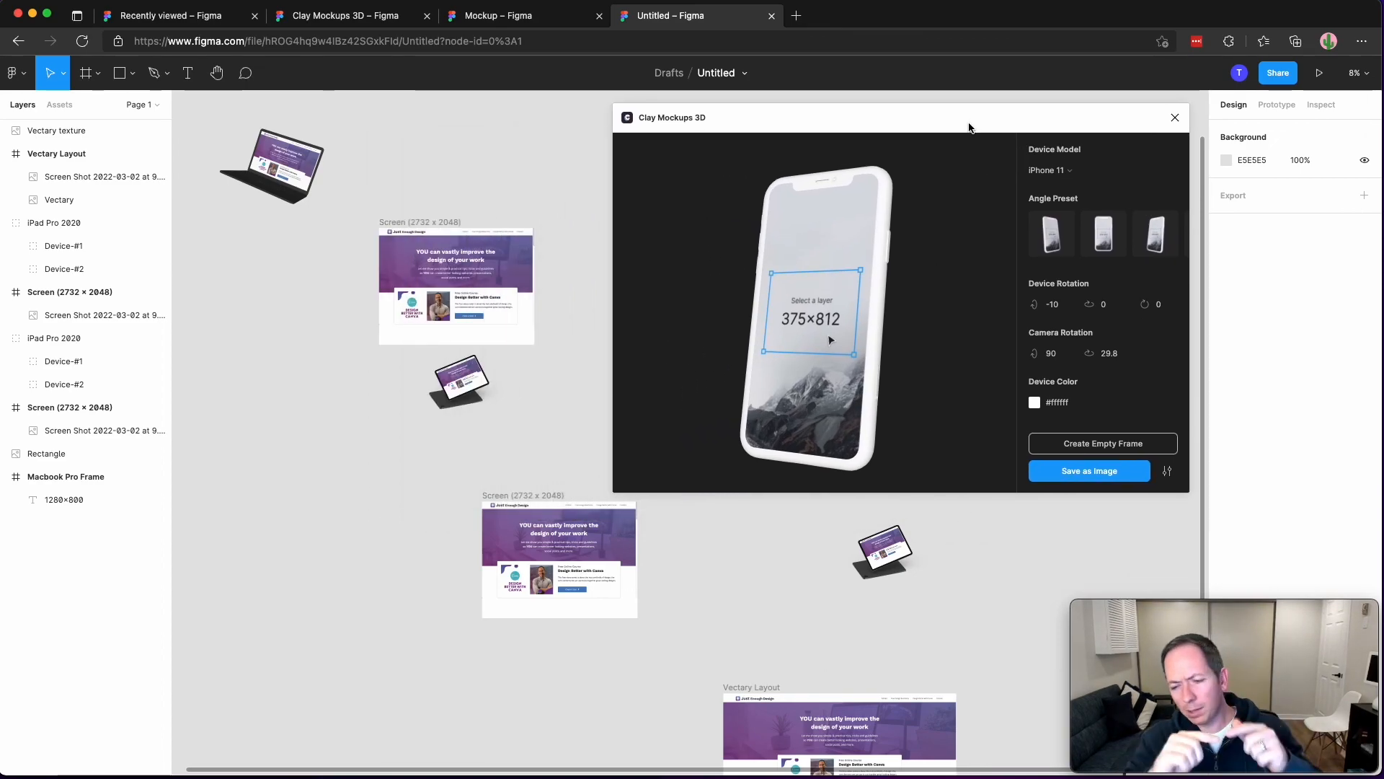